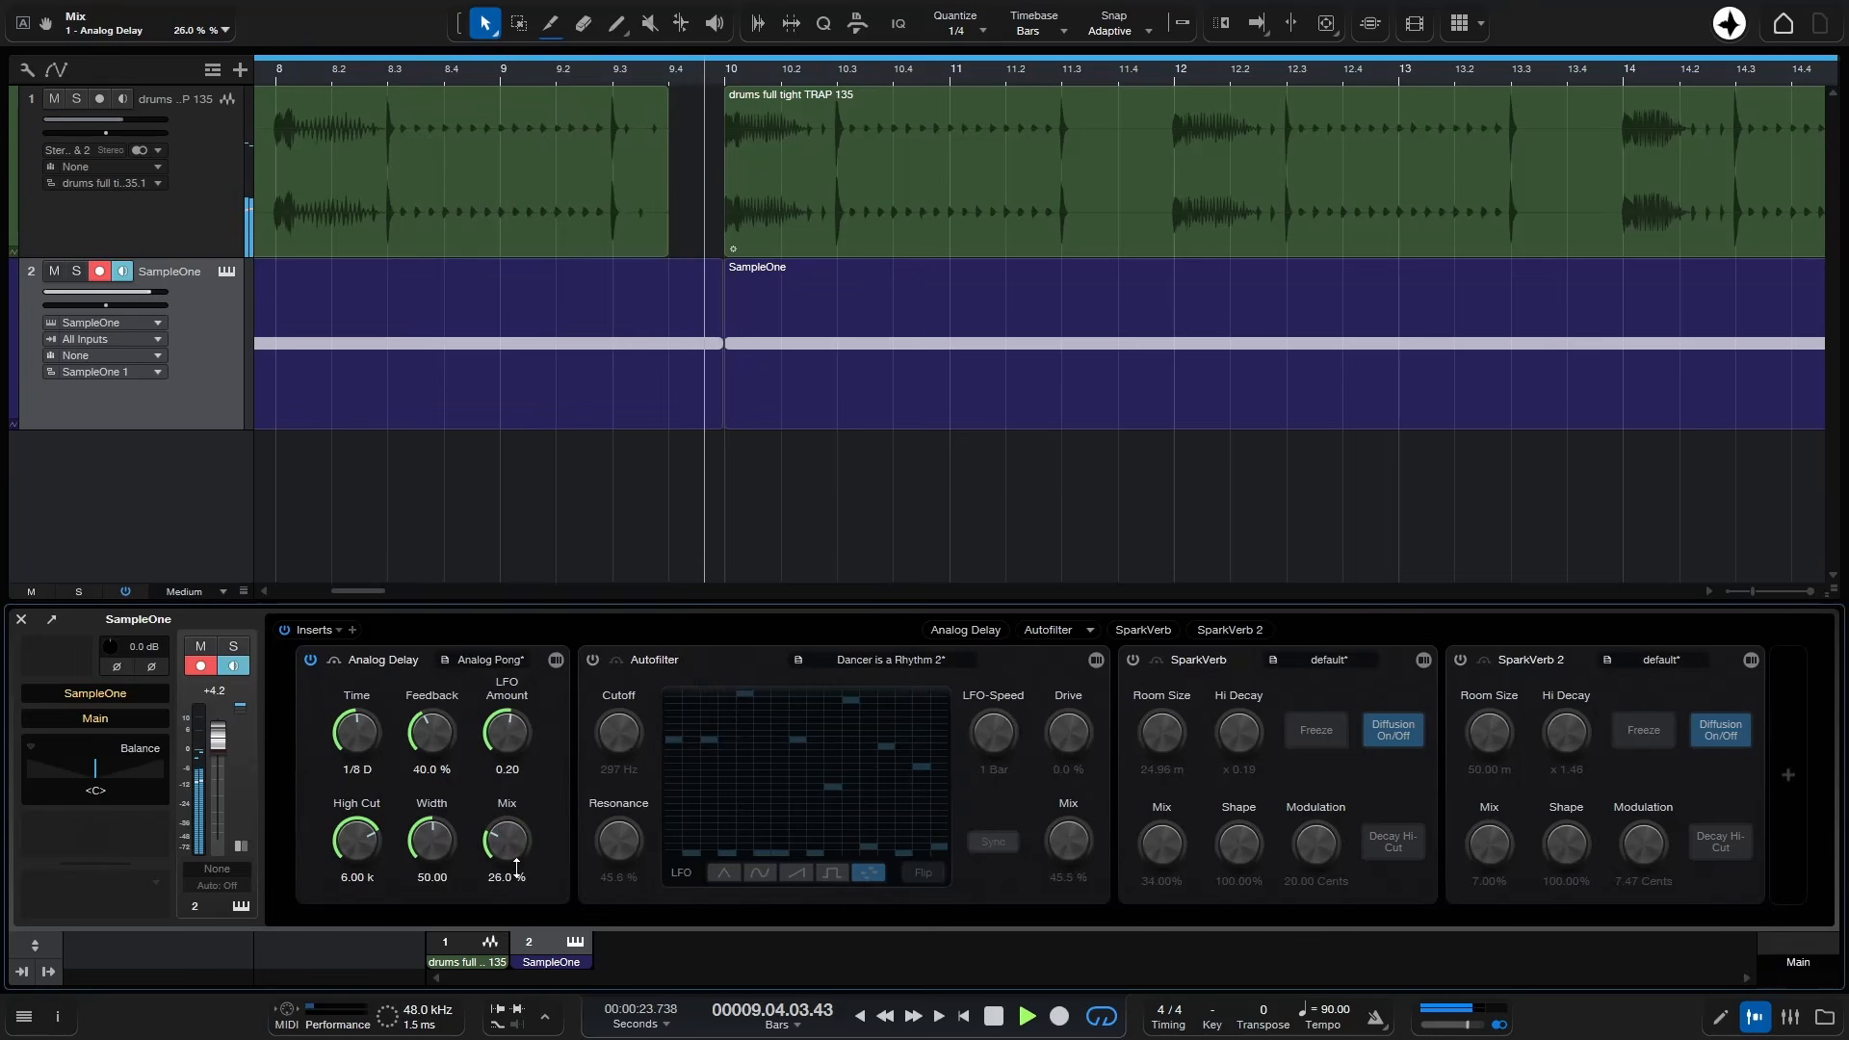
- Set the Analog Delay mix to 20.5%, enable the Autofilter insert and set its mix to 32.5%
left_click_drag(507, 840, 507, 853)
left_click(591, 661)
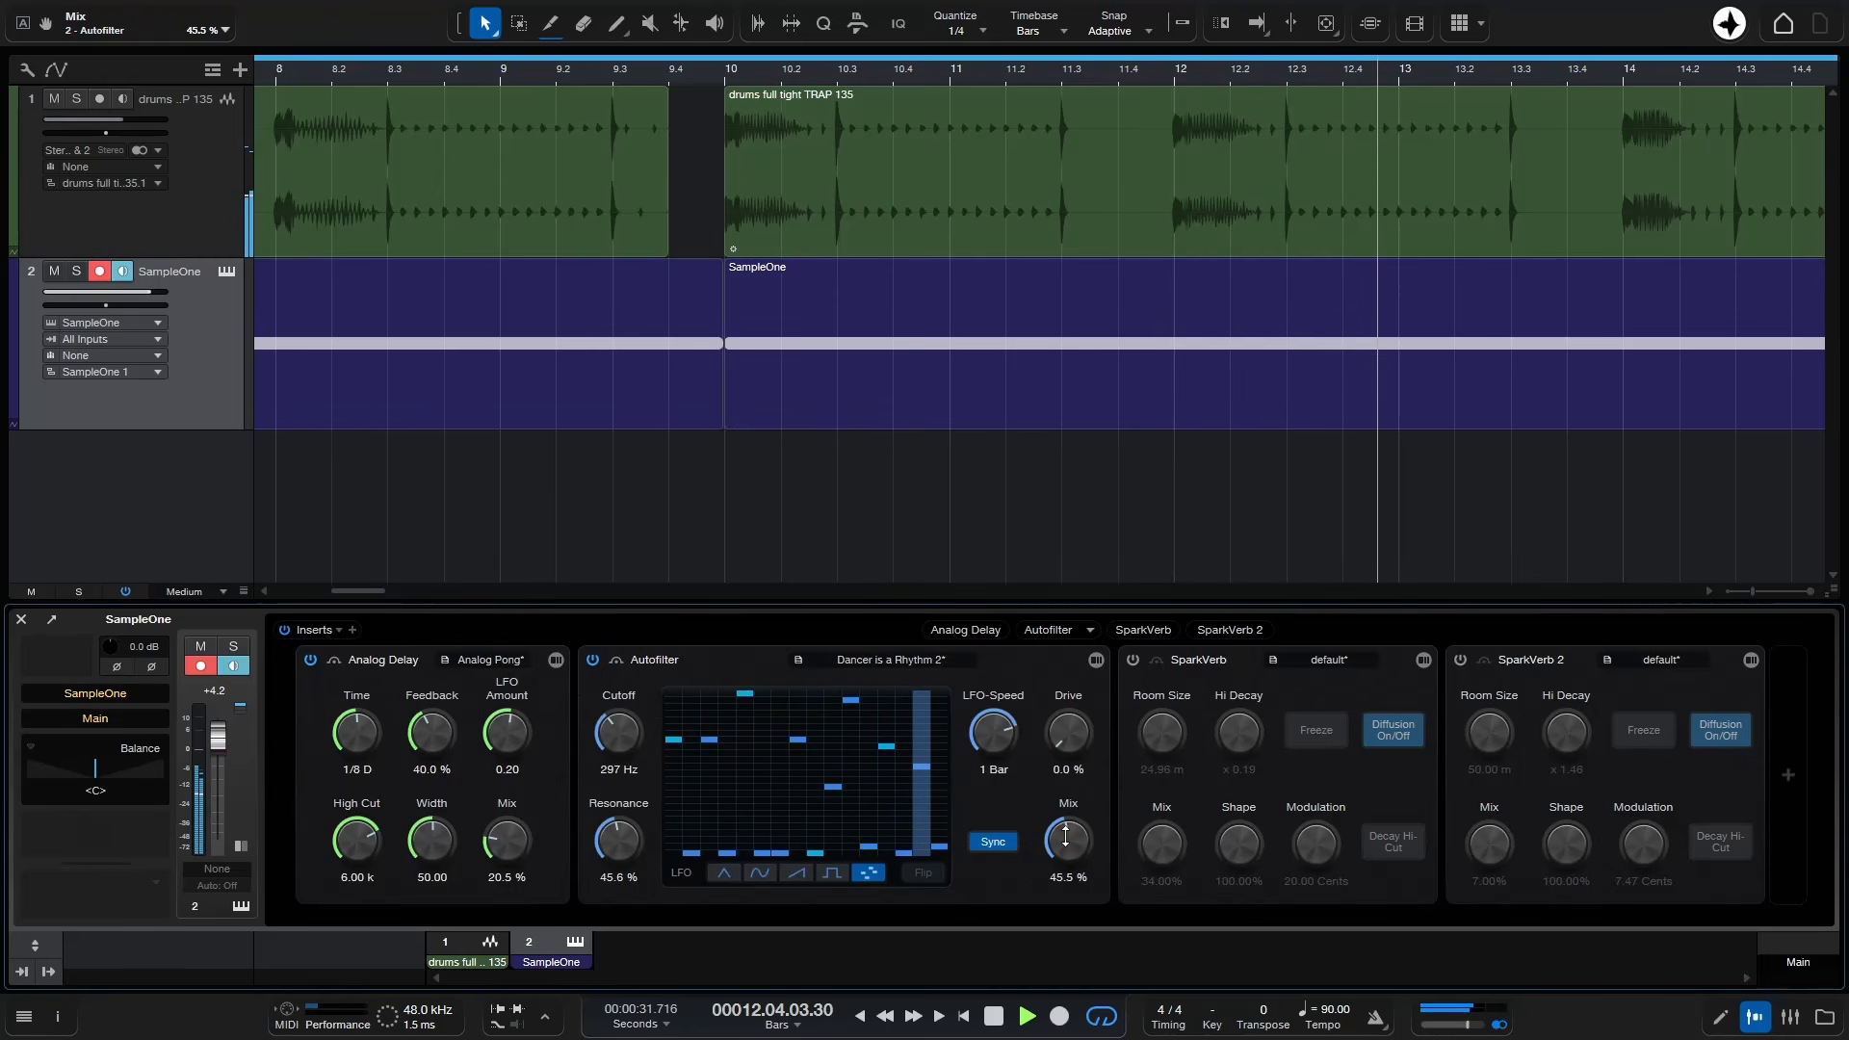
left_click_drag(1066, 844, 1084, 880)
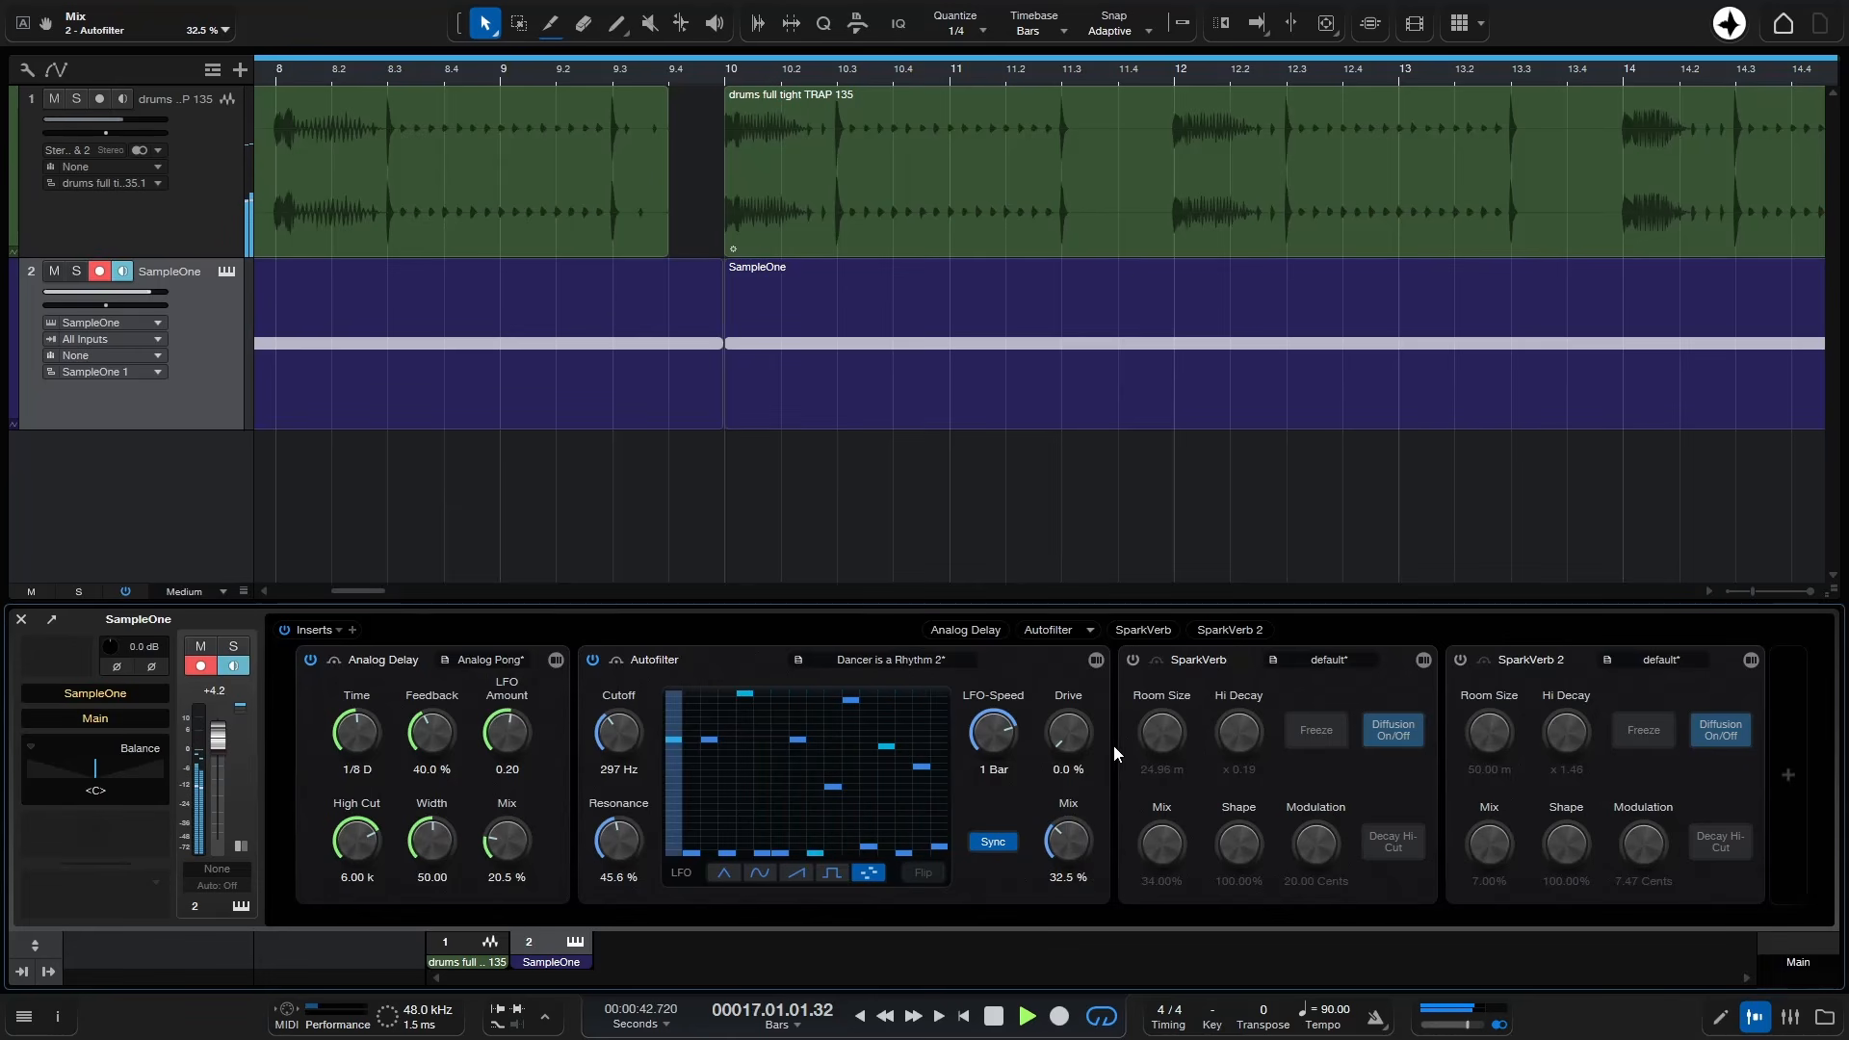
- Enable the first SparkVerb insert on the SampleOne channel and lower its mix to 0%
left_click(1131, 661)
left_click_drag(1168, 870, 1077, 915)
left_click_drag(1154, 848, 1158, 978)
- Set the Analog Delay width to 100, the Autofilter mix to 33.5% and the first SparkVerb's mix to 81%
left_click_drag(431, 840, 448, 750)
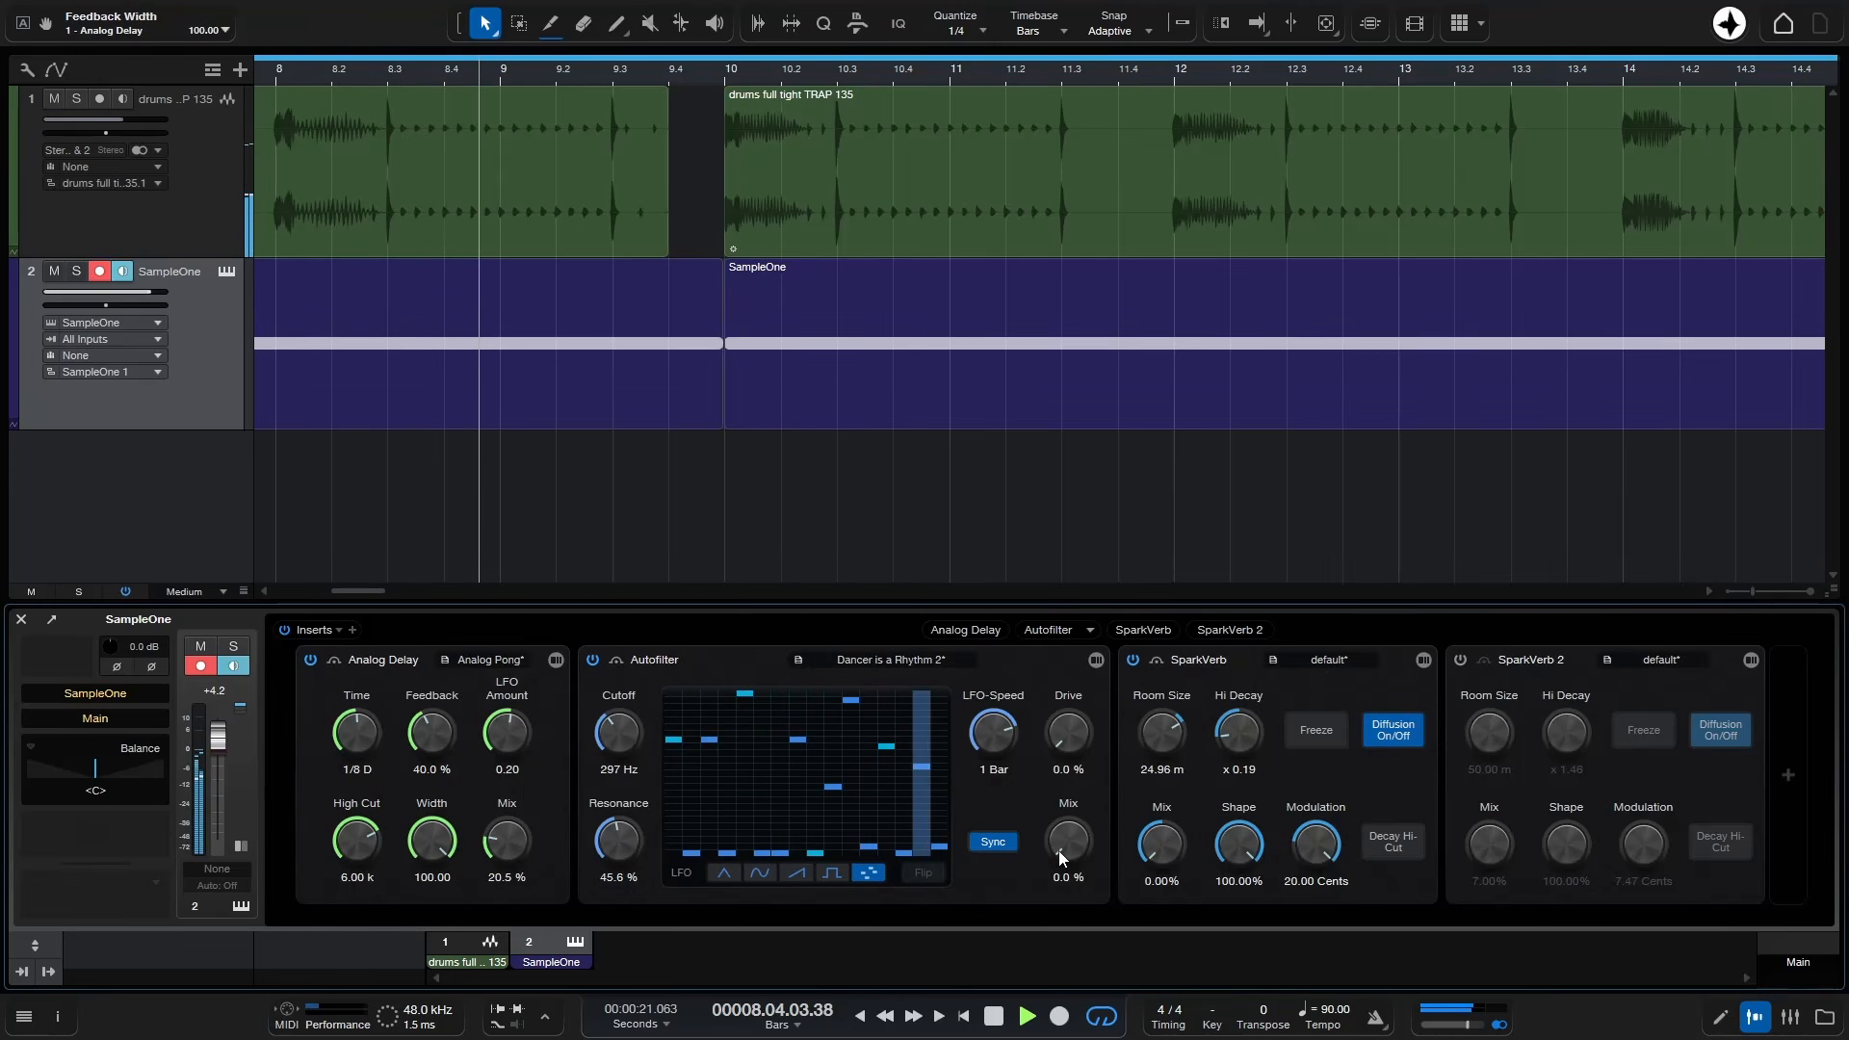
left_click_drag(1059, 851, 1069, 788)
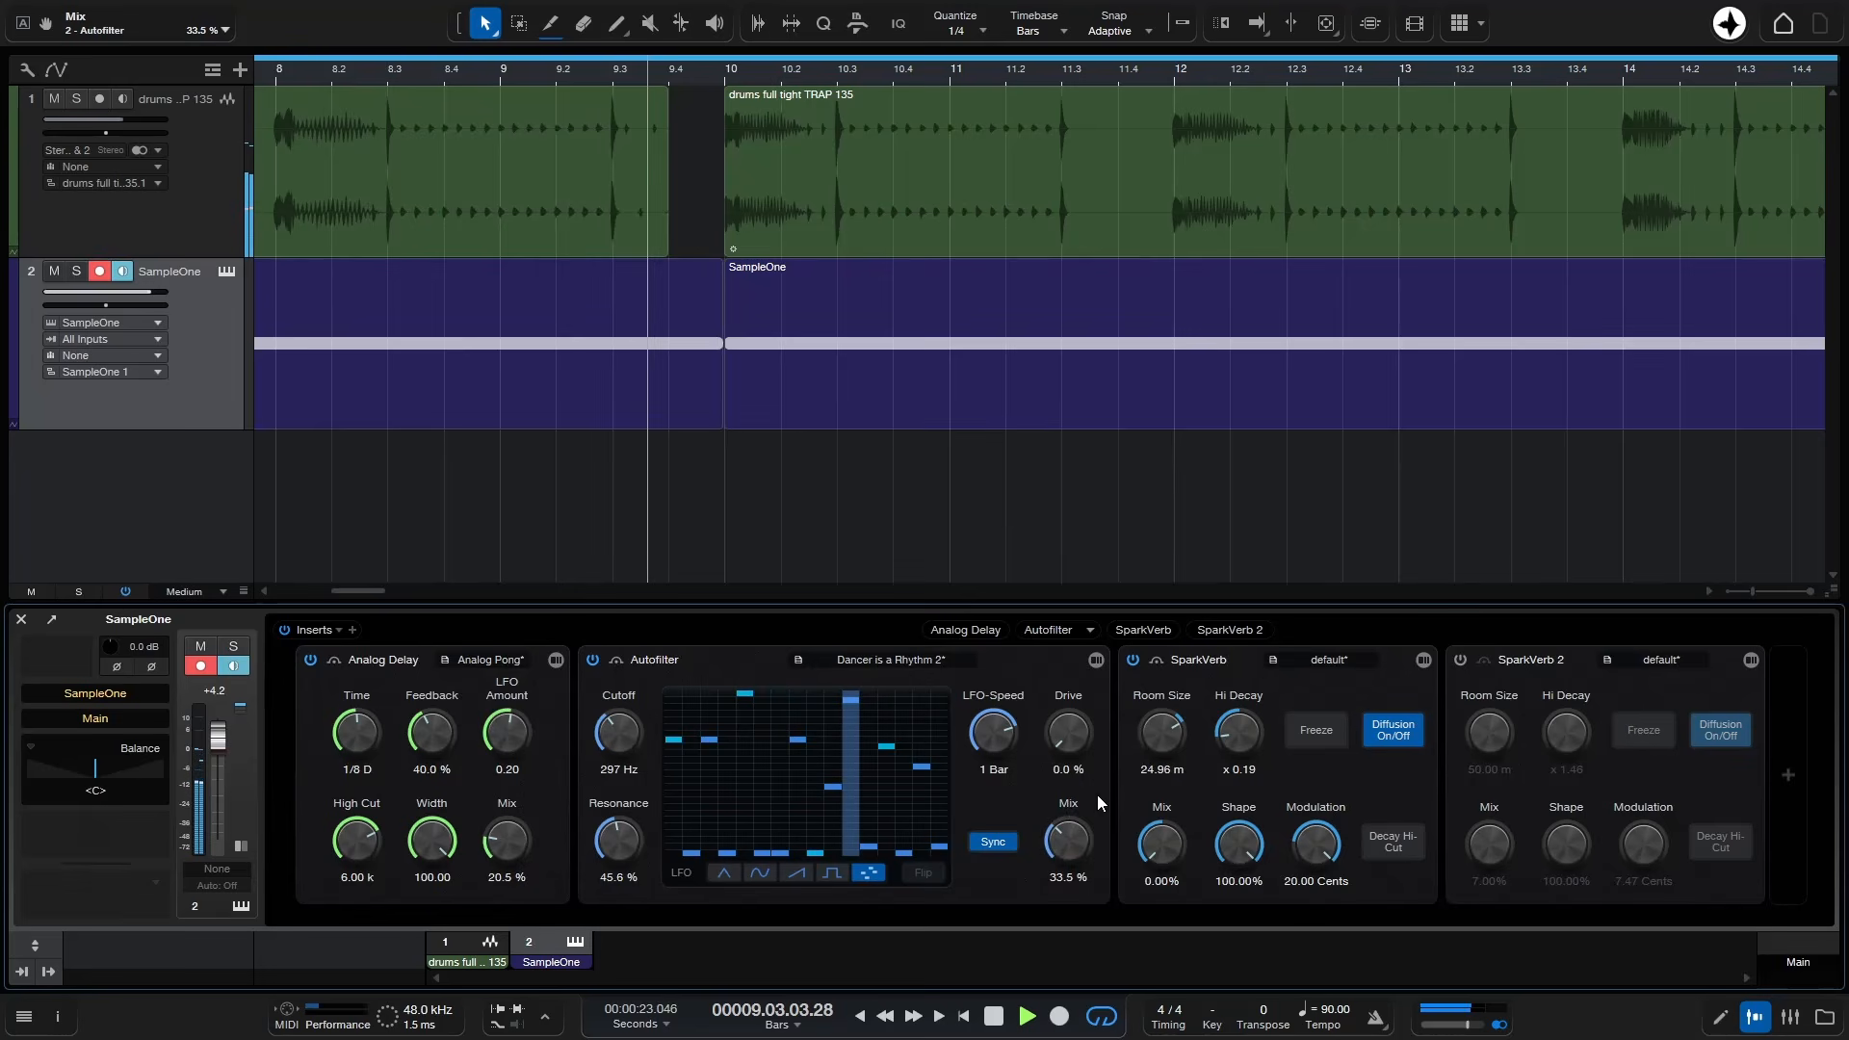
left_click_drag(1161, 843, 1186, 719)
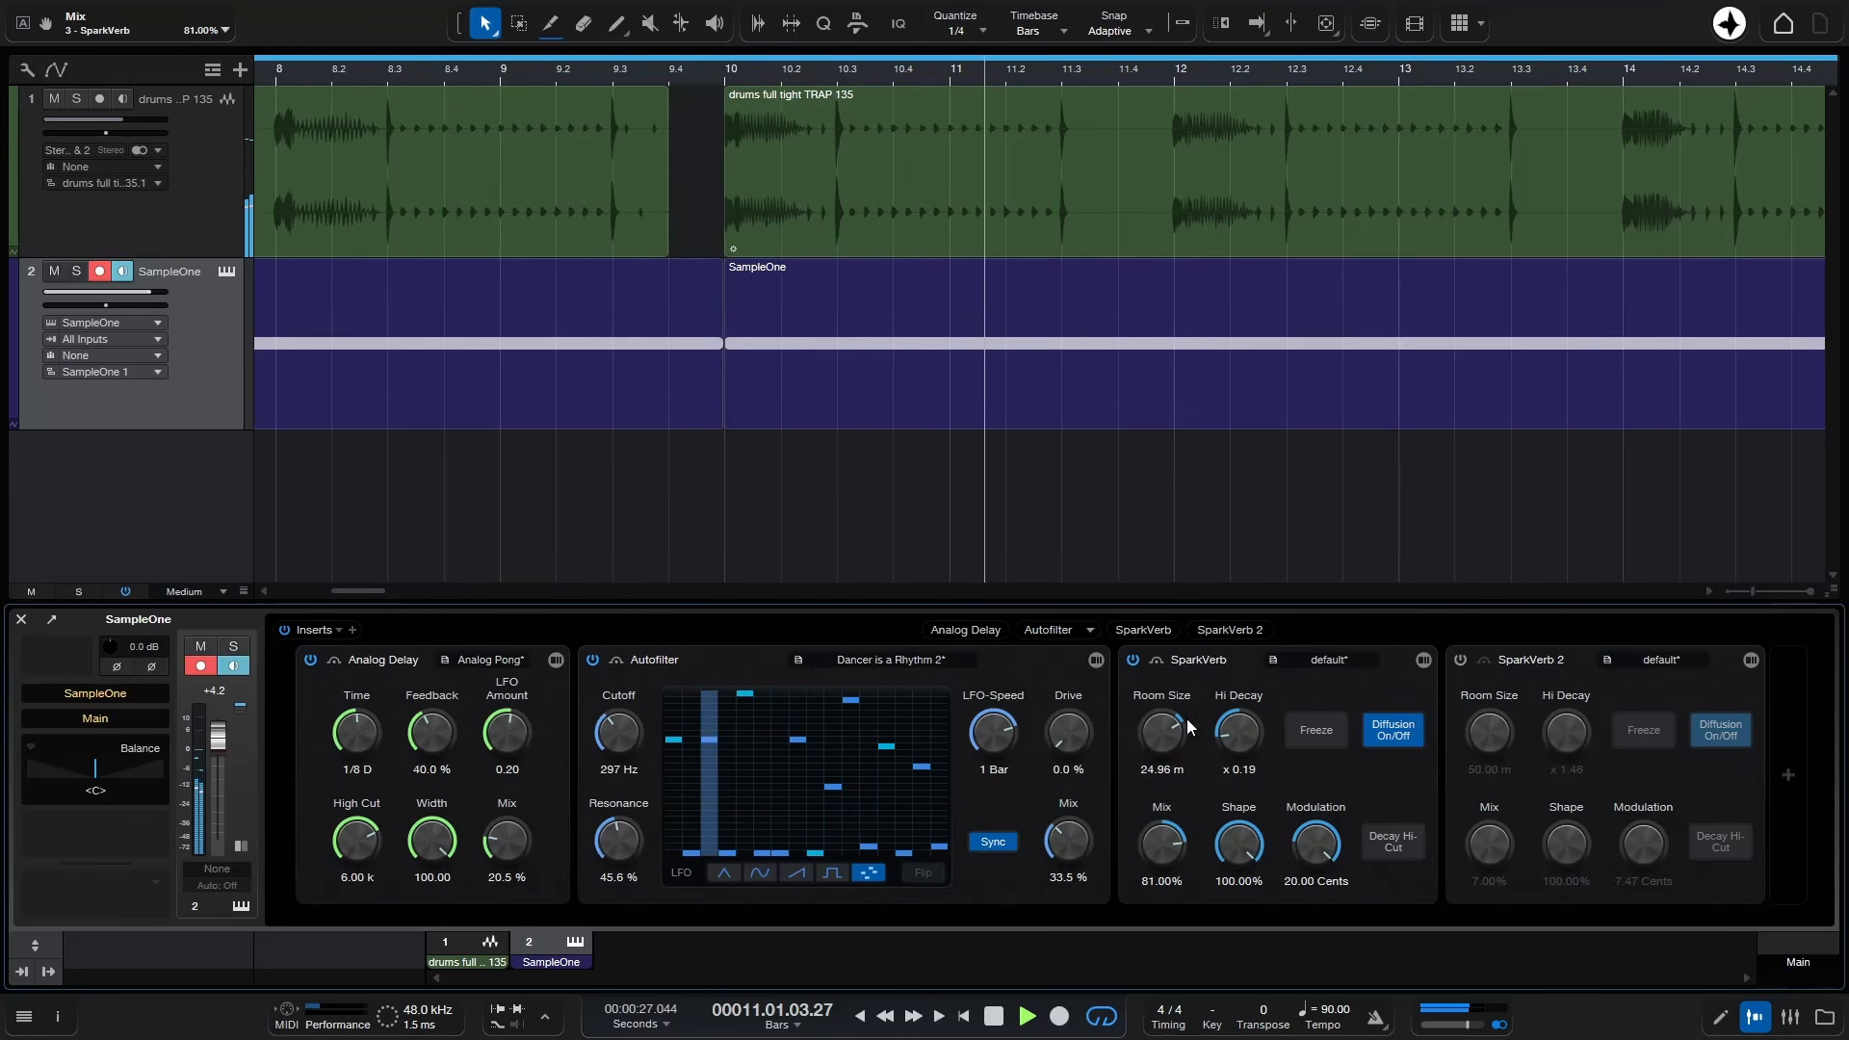
- Raise the SampleOne channel volume to +4.6, enable SparkVerb 2 and lower its mix to 0%
left_click_drag(217, 747, 218, 744)
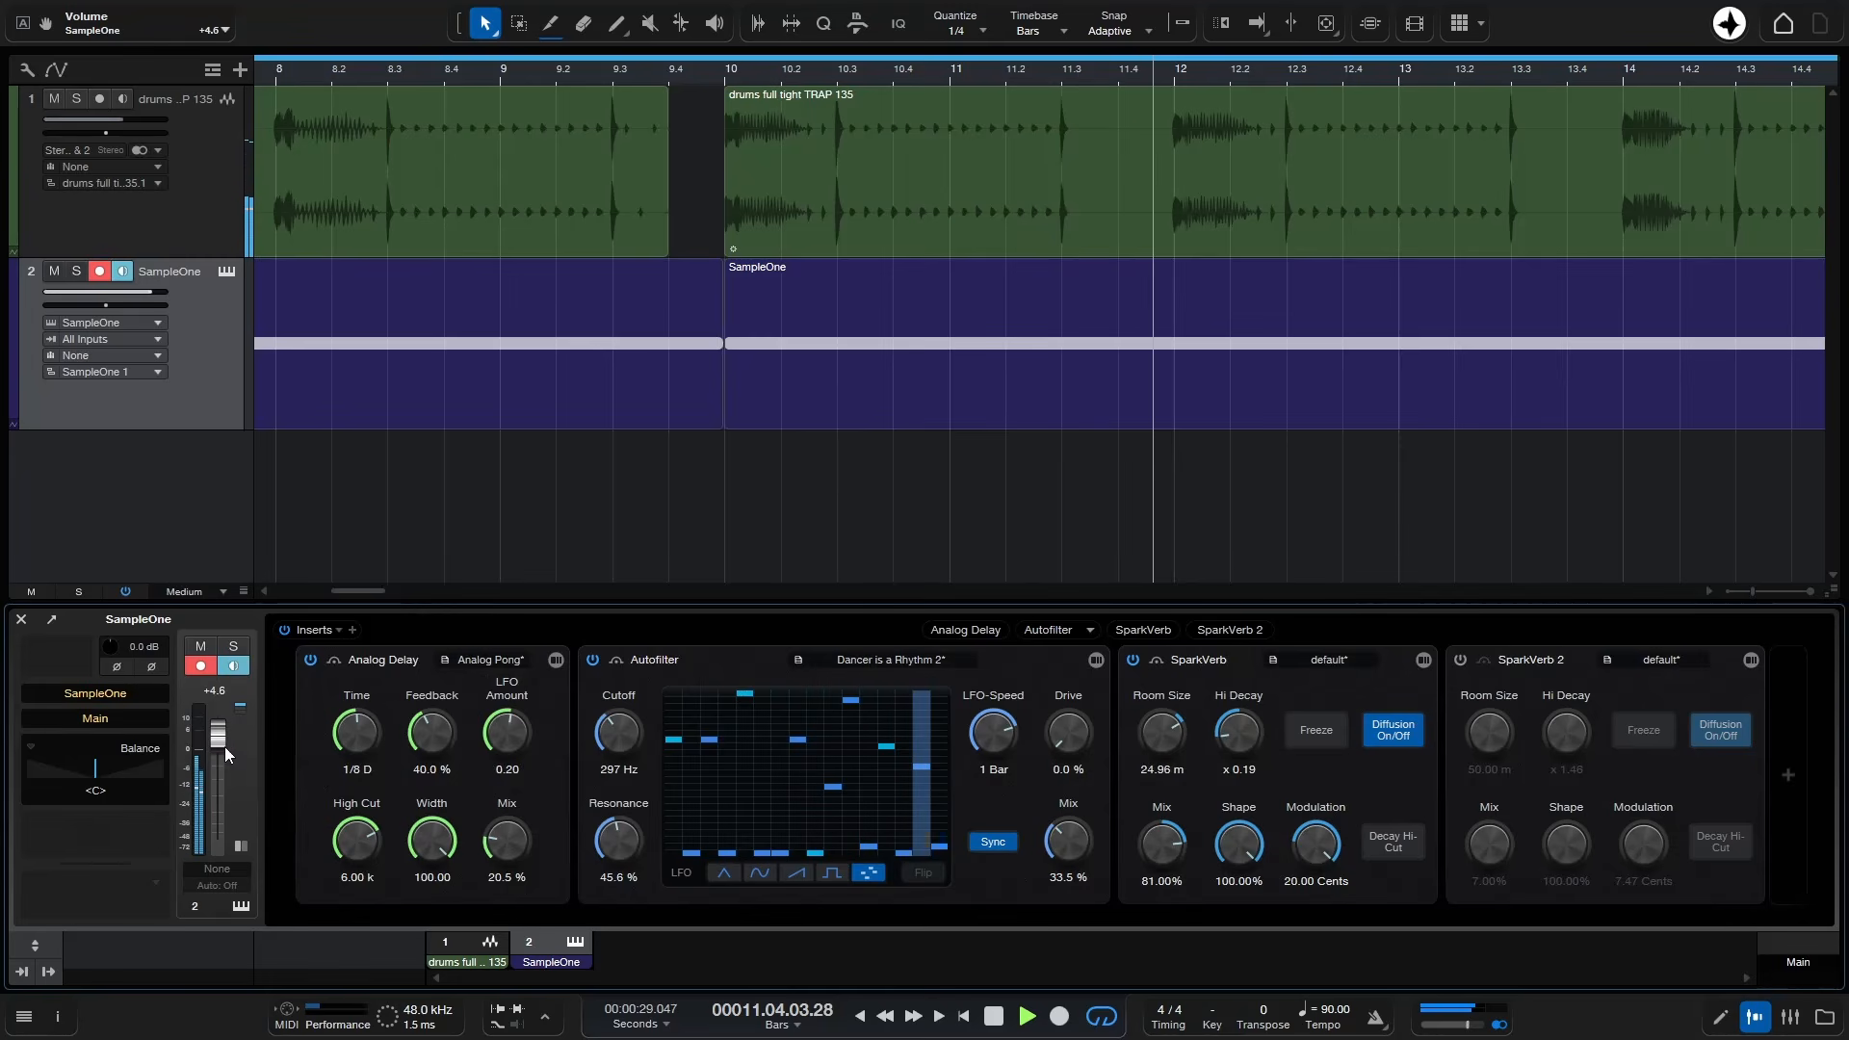
left_click(1460, 659)
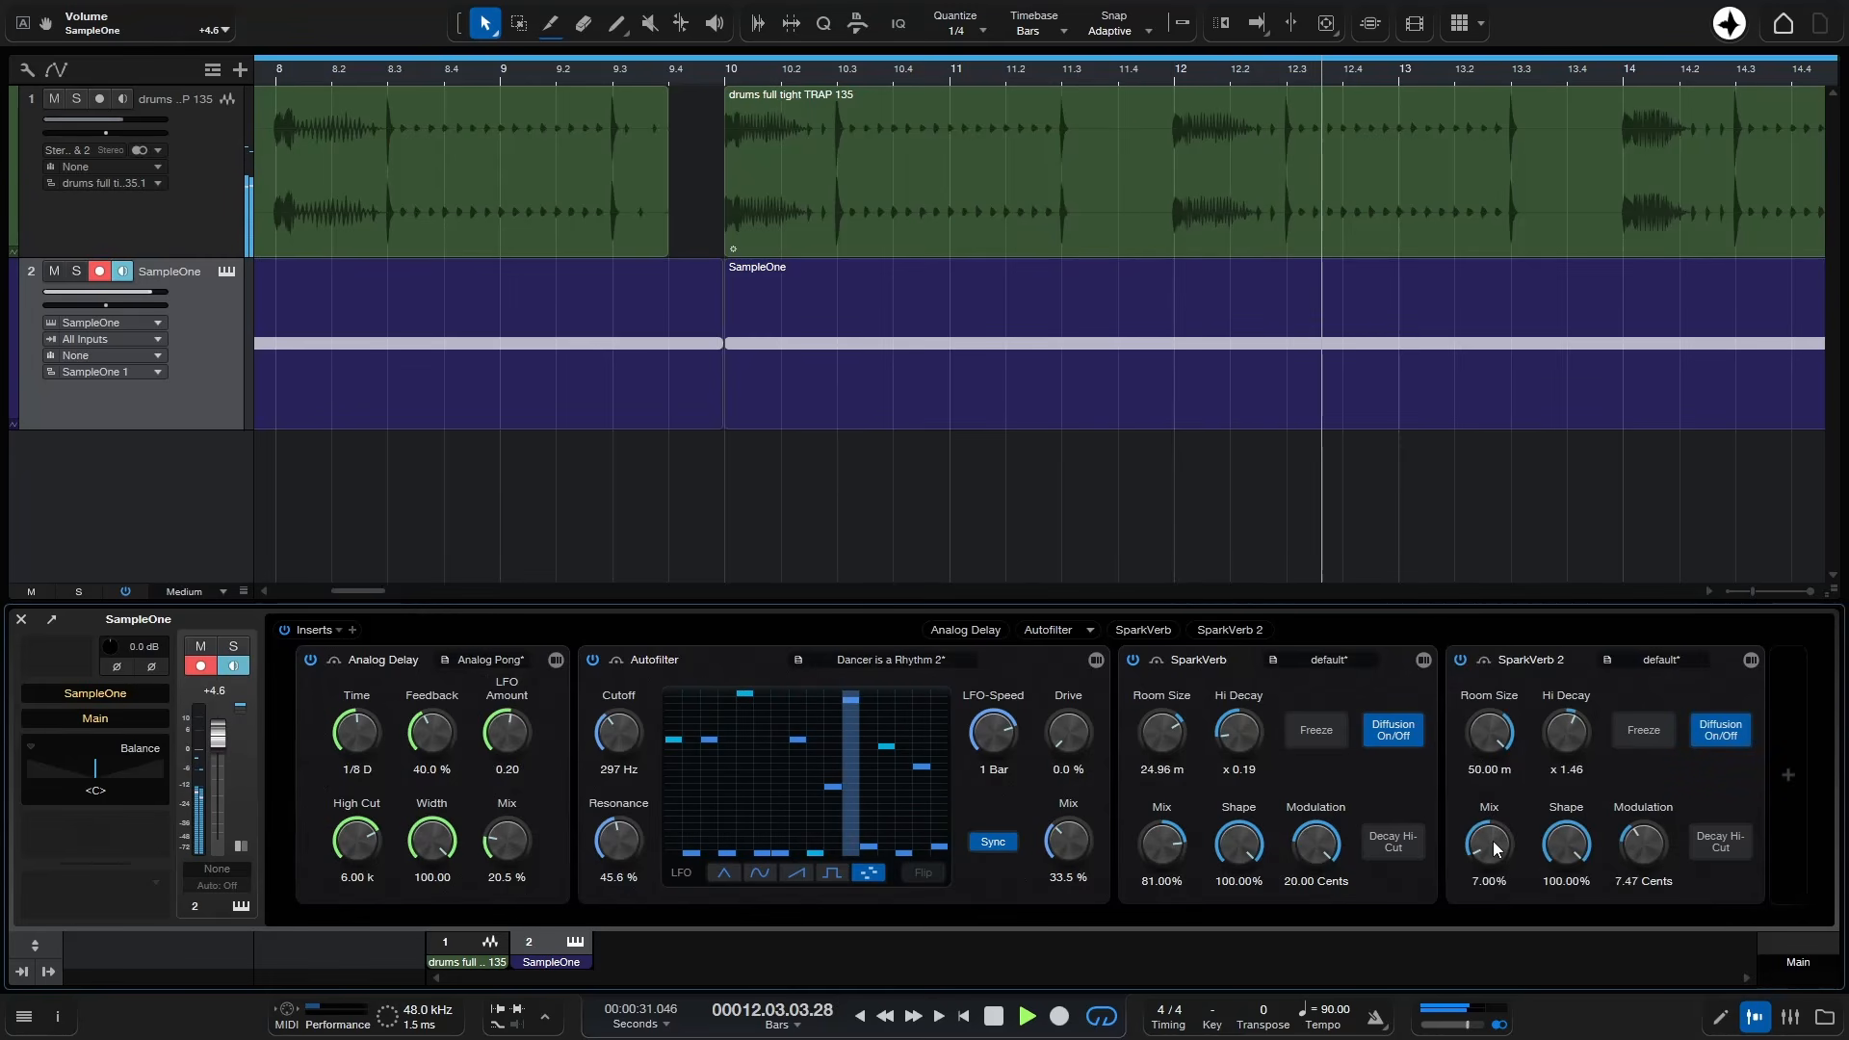
mouse_move(1489, 840)
left_mouse_down()
mouse_move(1500, 776)
mouse_move(1496, 849)
left_mouse_up()
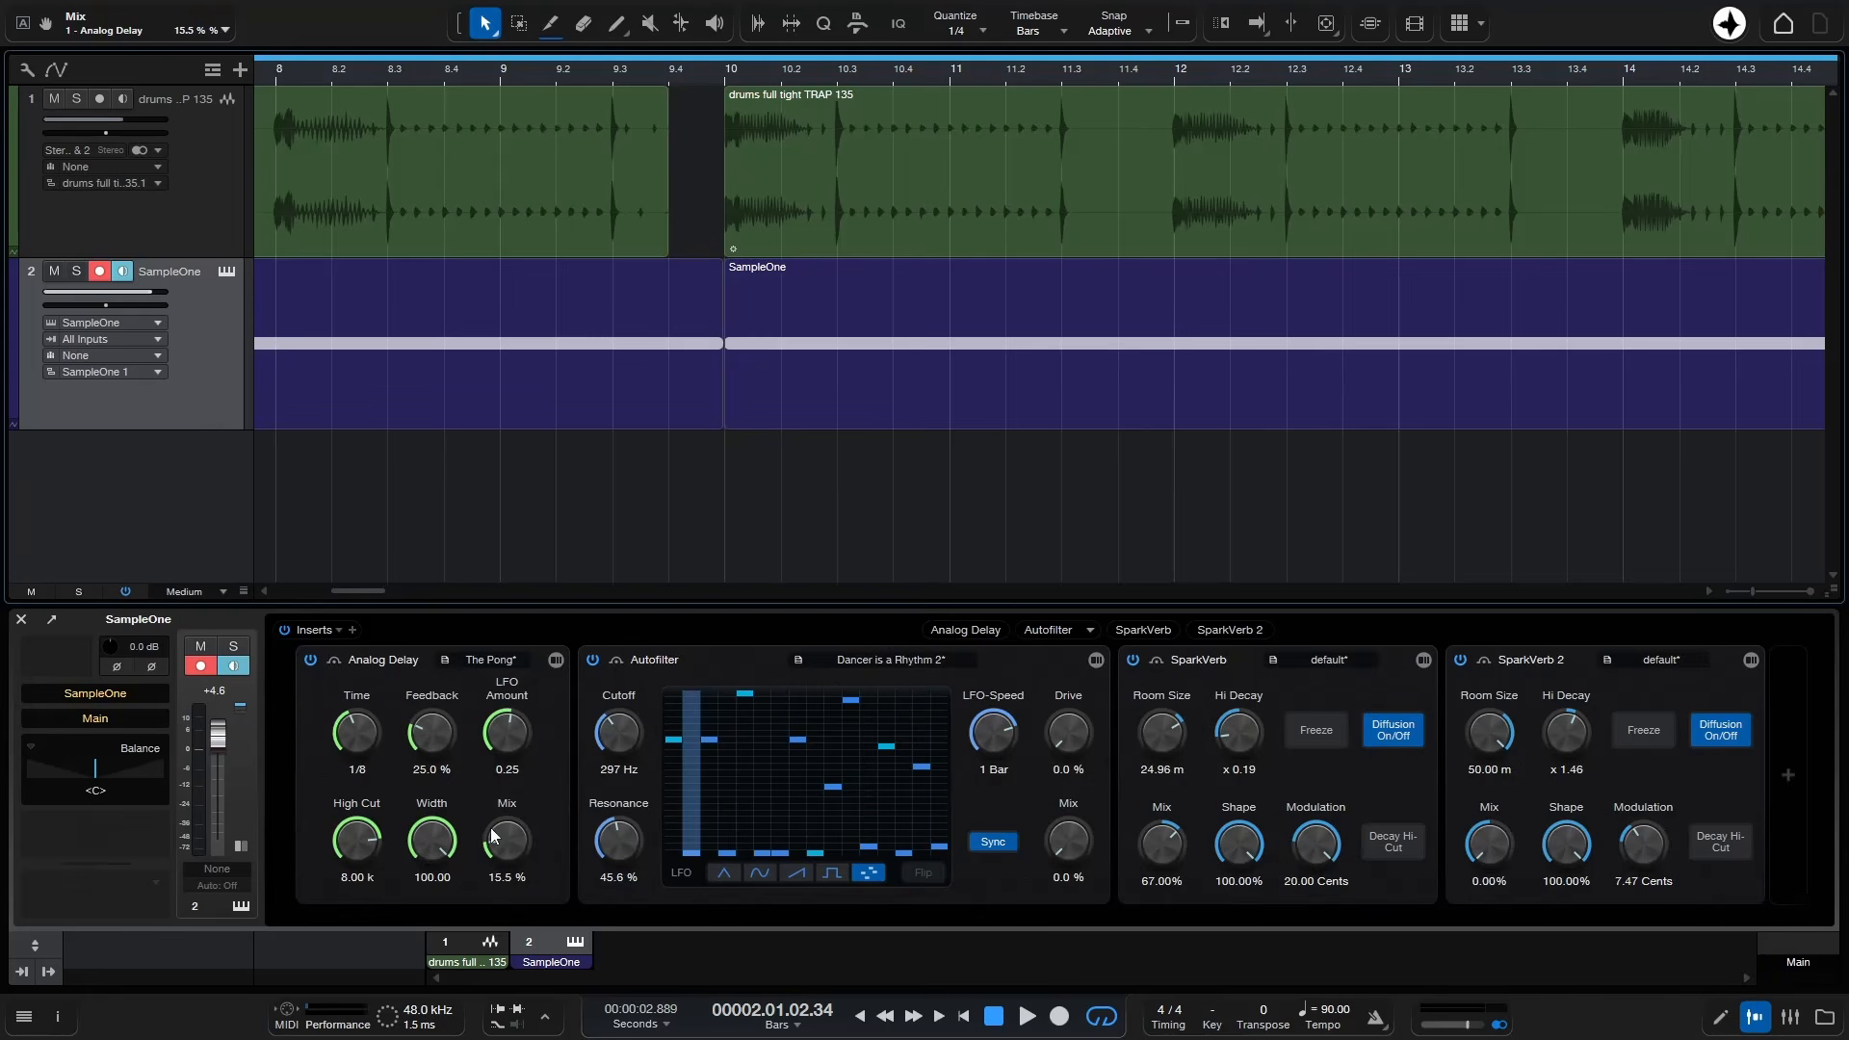
- Hide the channel's insert overview and show it again
left_click(1755, 1018)
left_click(1756, 1018)
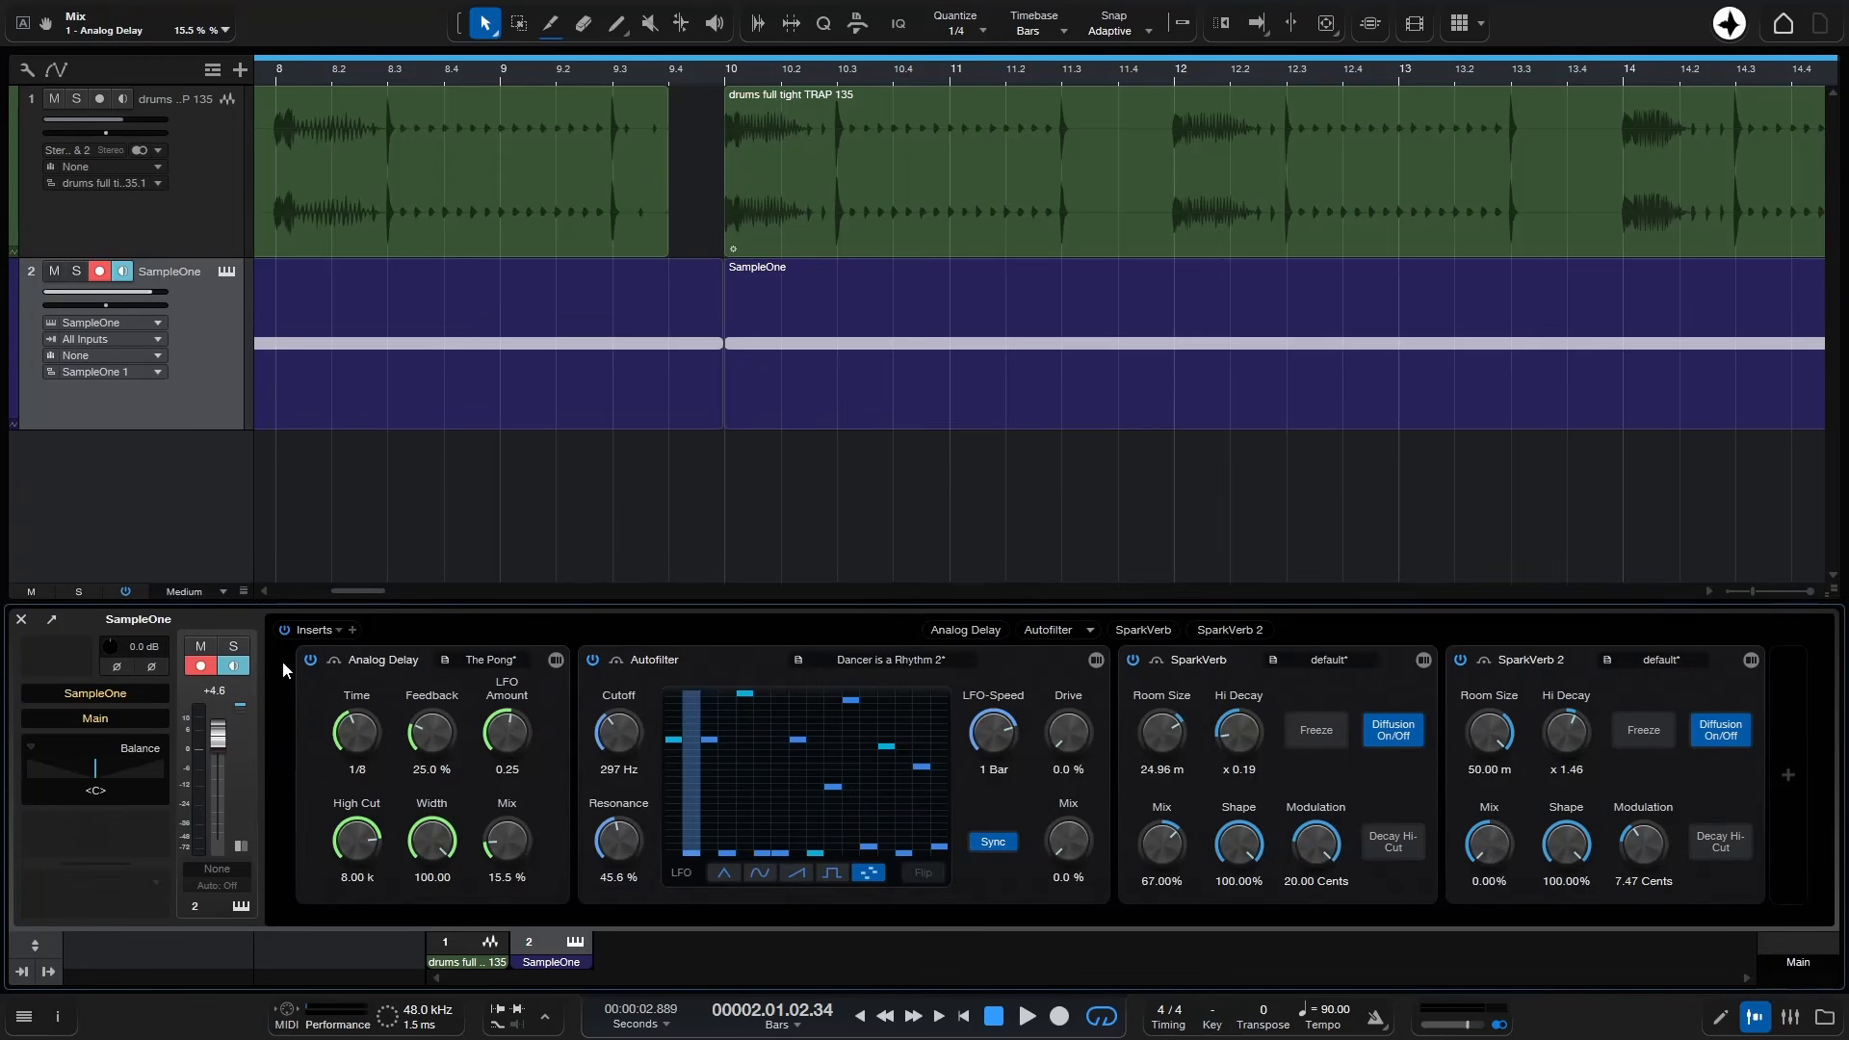
- Open the SampleOne instrument editor, expand its FX/MOD section and view the FX B and FX A pages
left_click(222, 280)
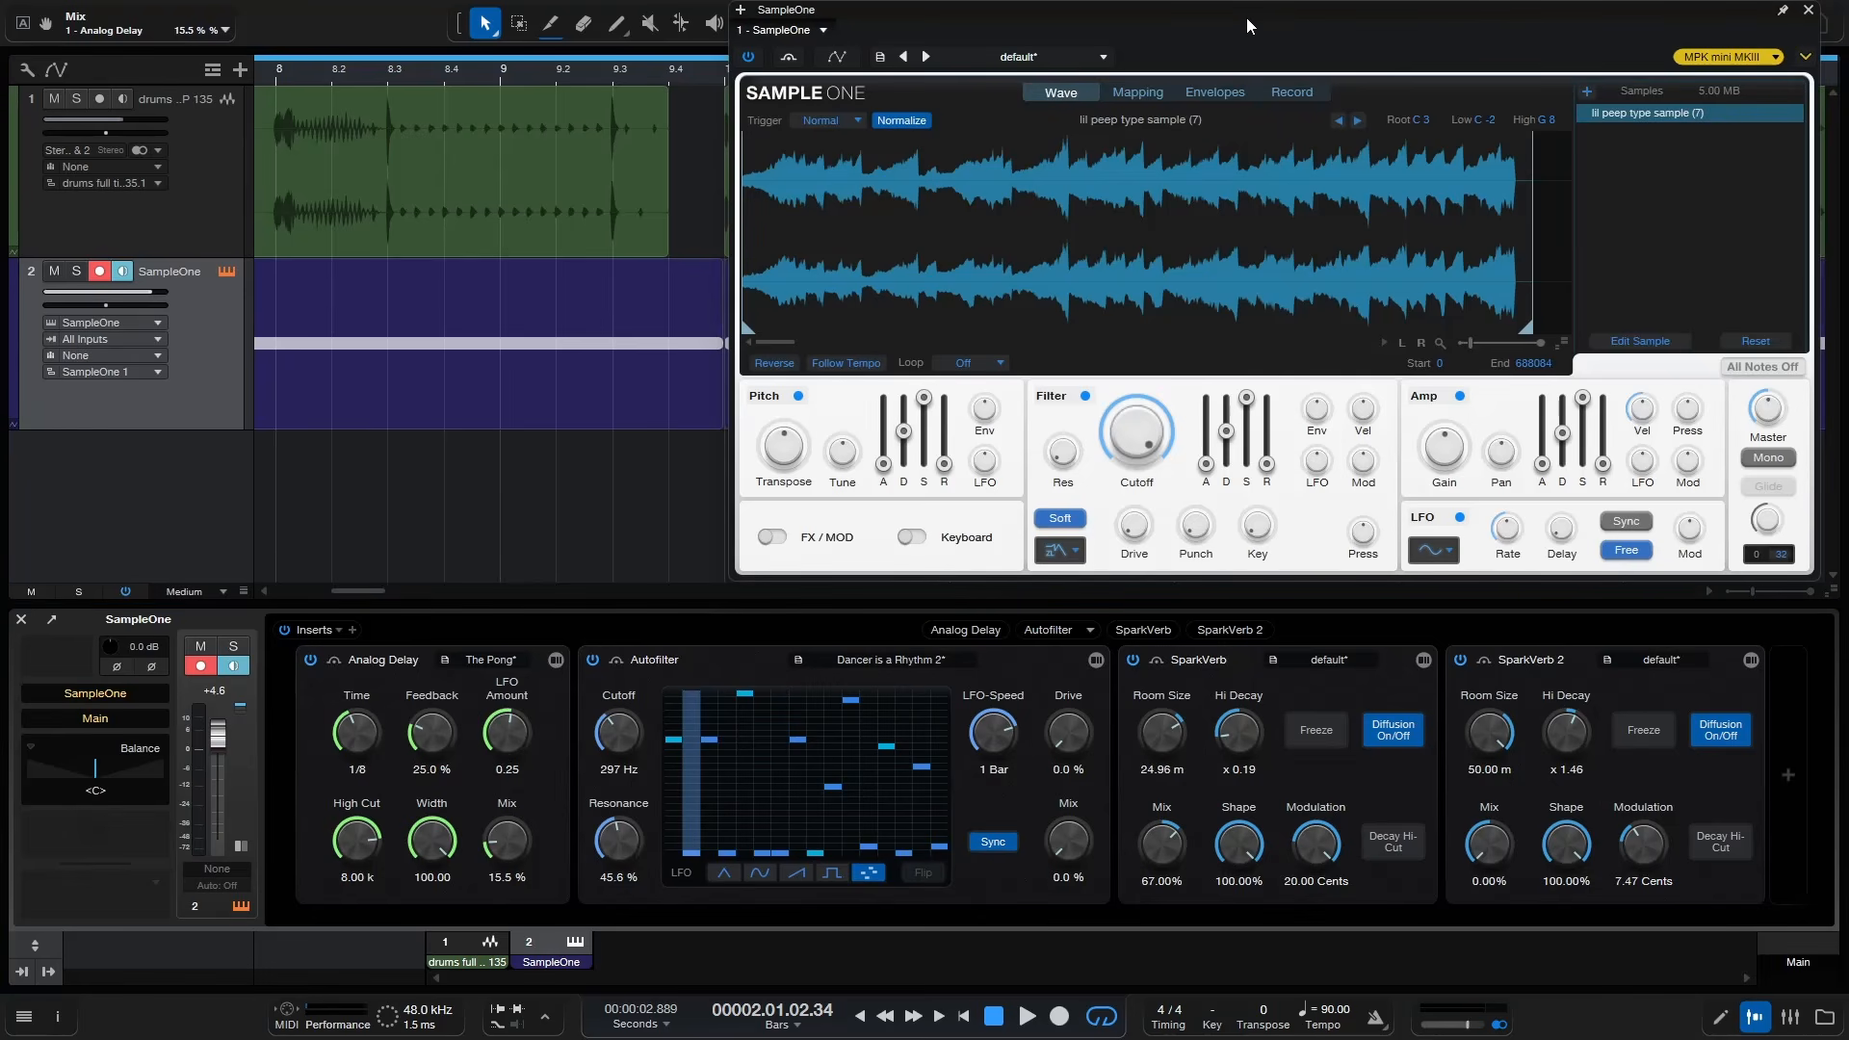
left_click_drag(1363, 10, 1261, 19)
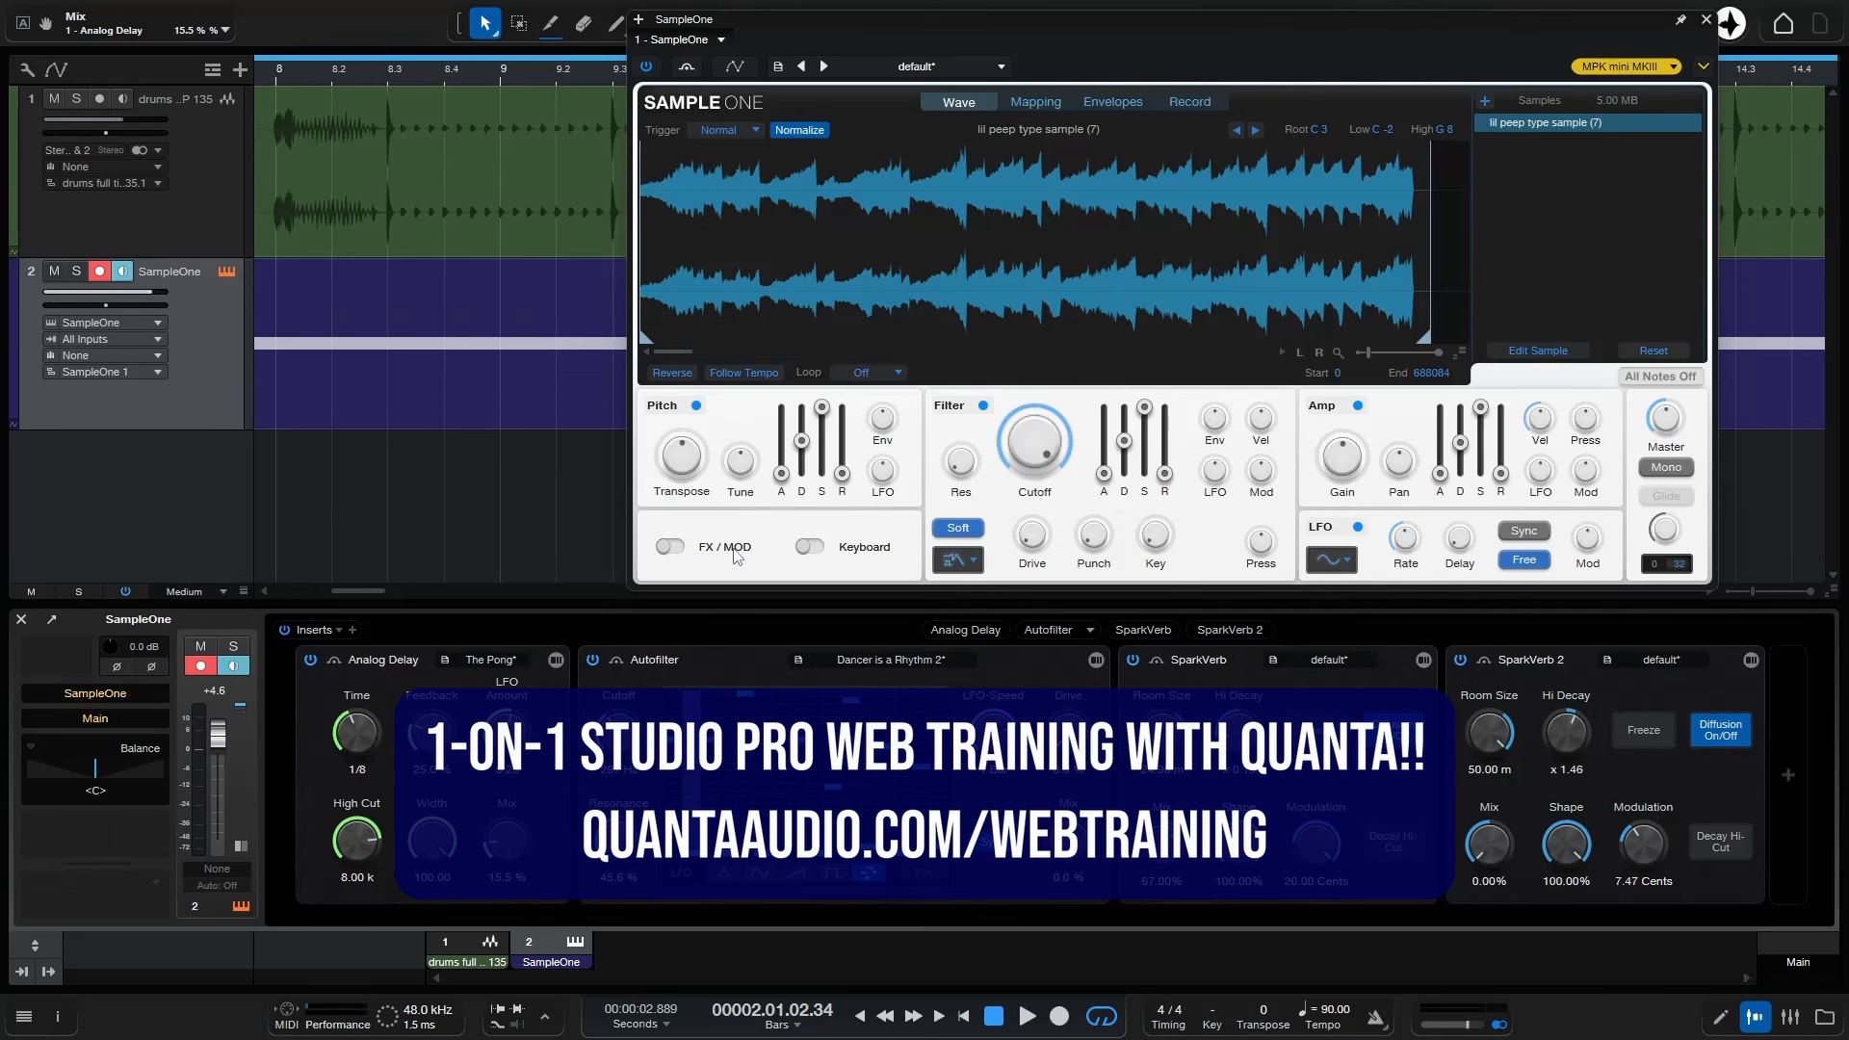
left_click(672, 547)
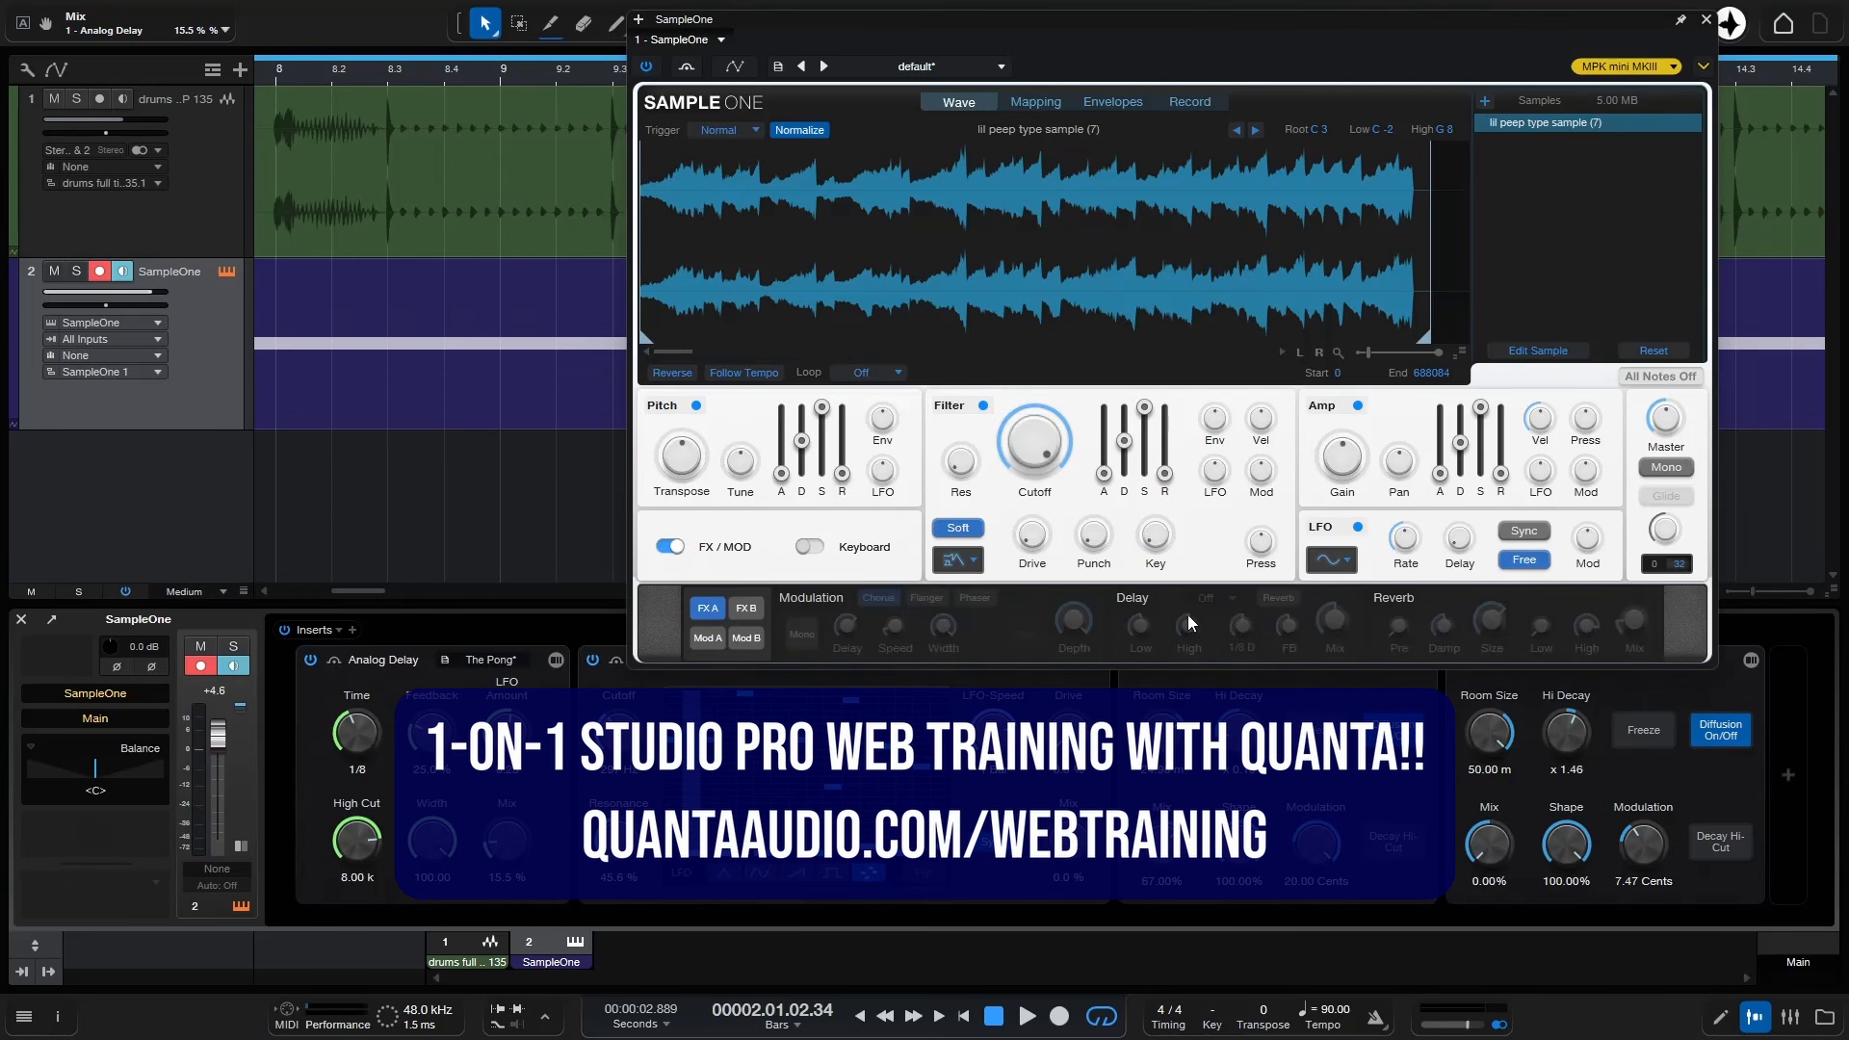
left_click(751, 611)
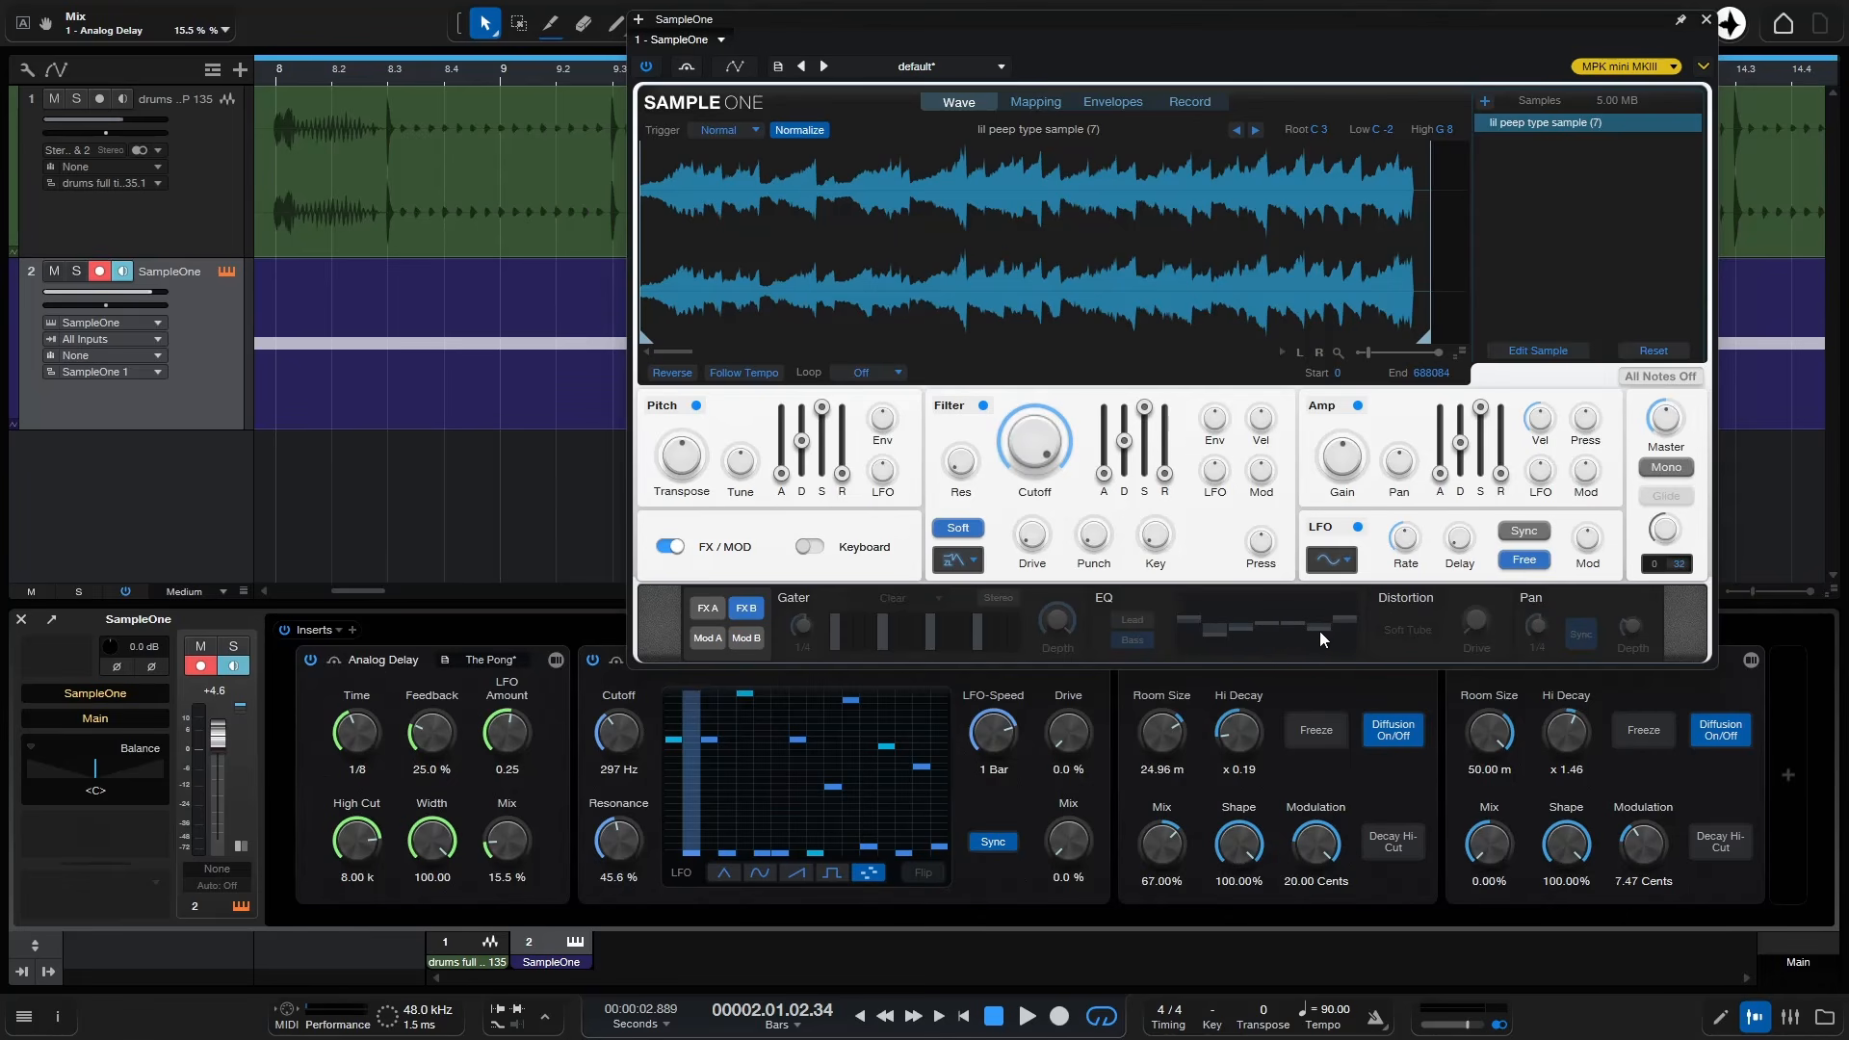
left_click(703, 605)
- Toggle the FX/MOD section of SampleOne, leave it collapsed and close the instrument editor
left_click(671, 546)
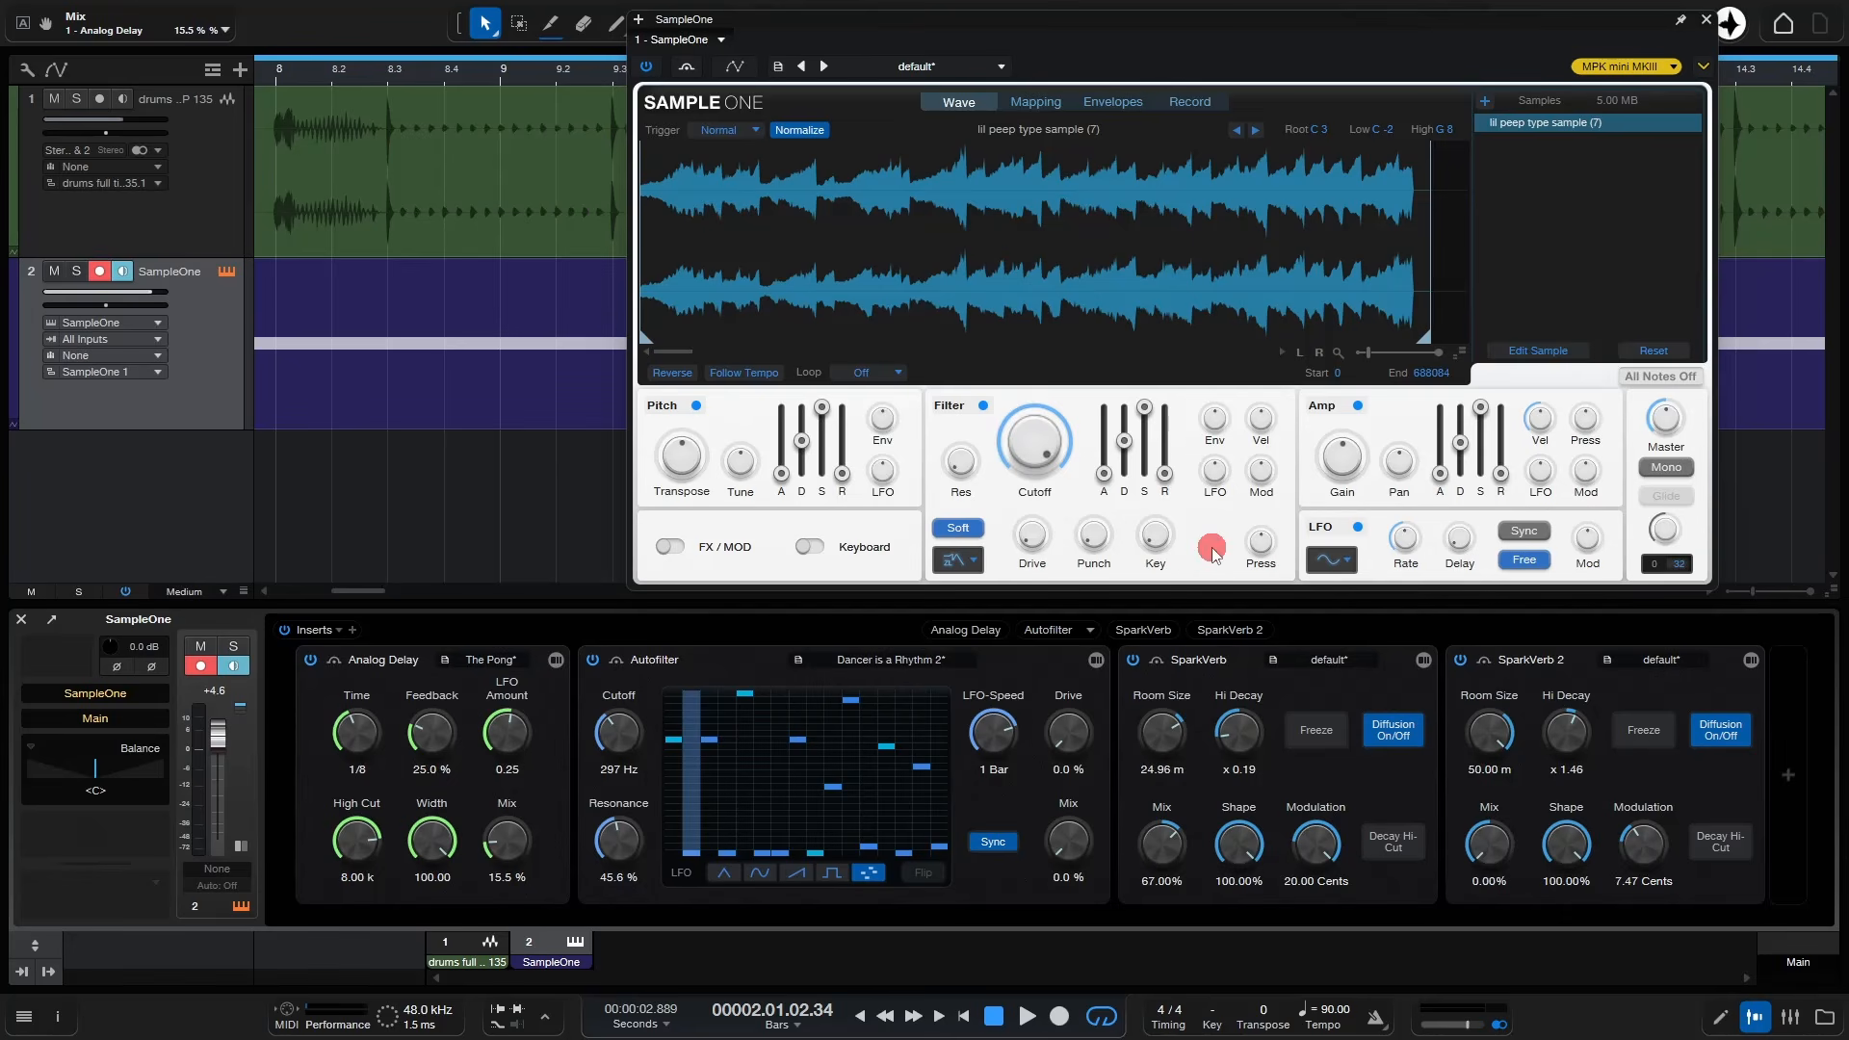
left_click(670, 546)
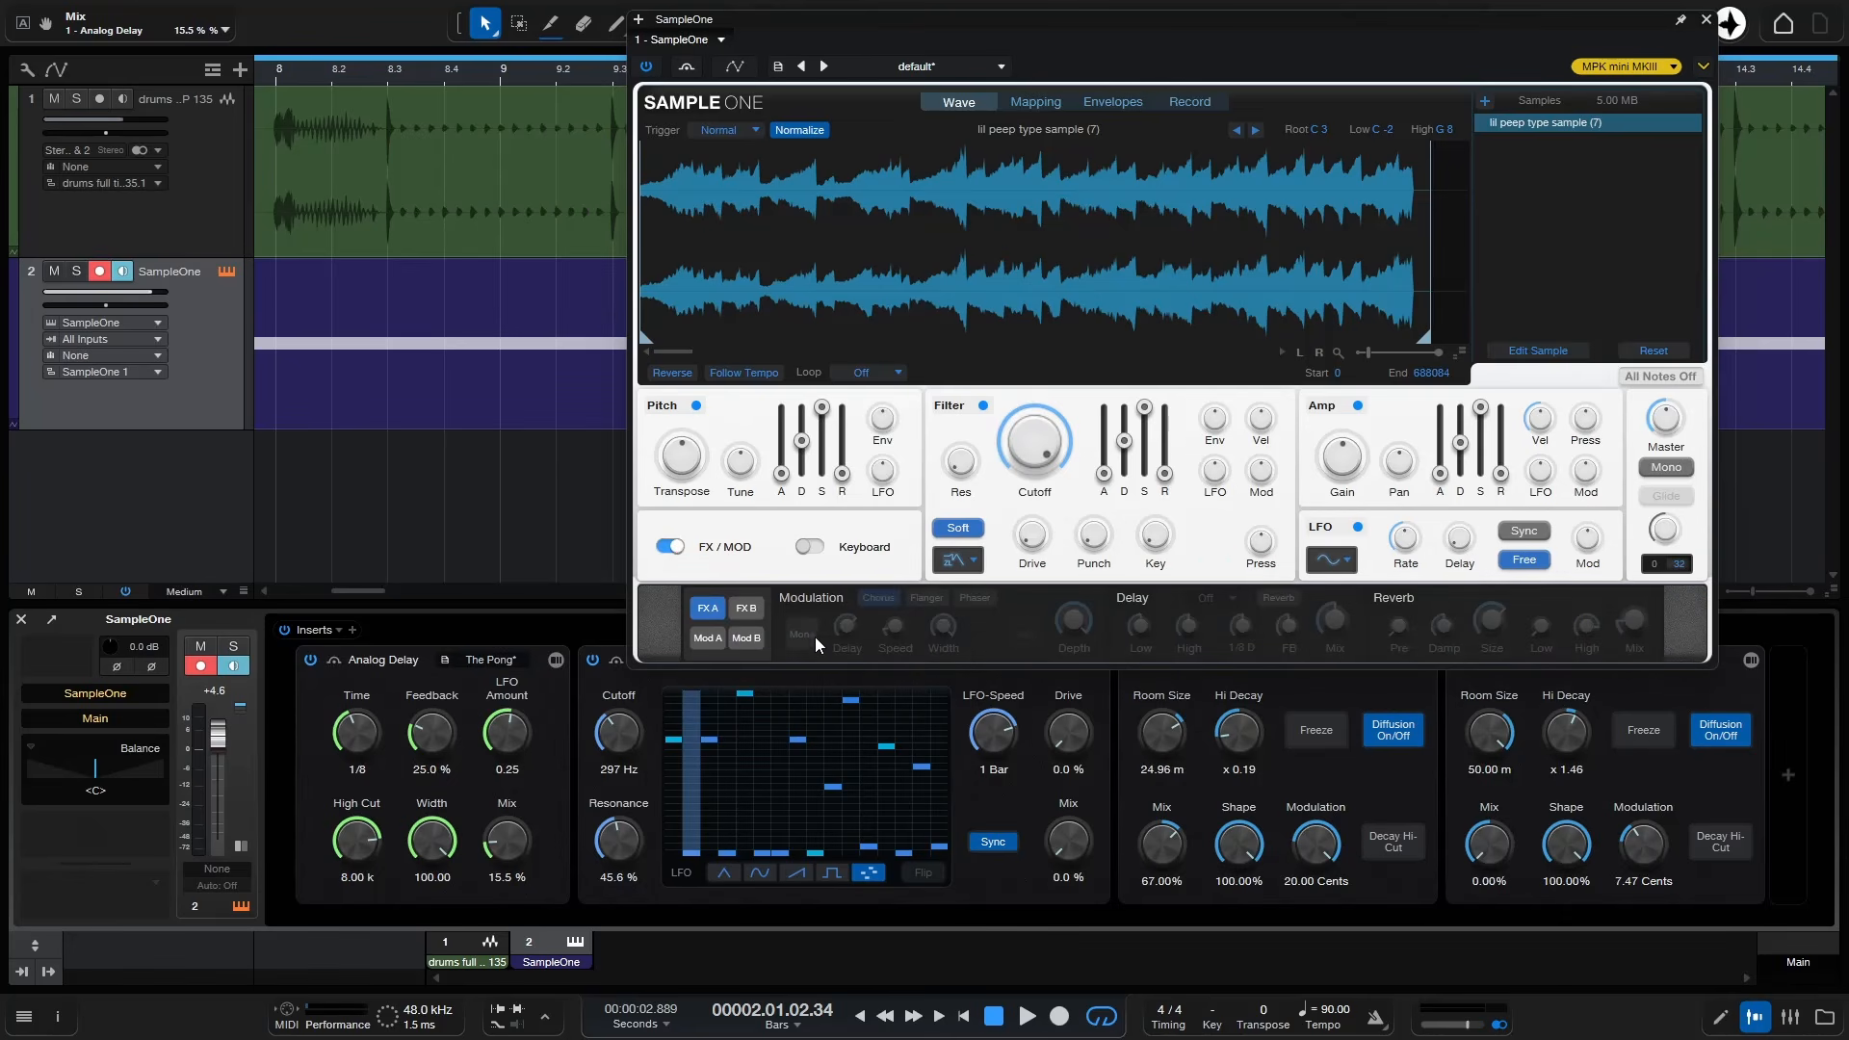
left_click(674, 547)
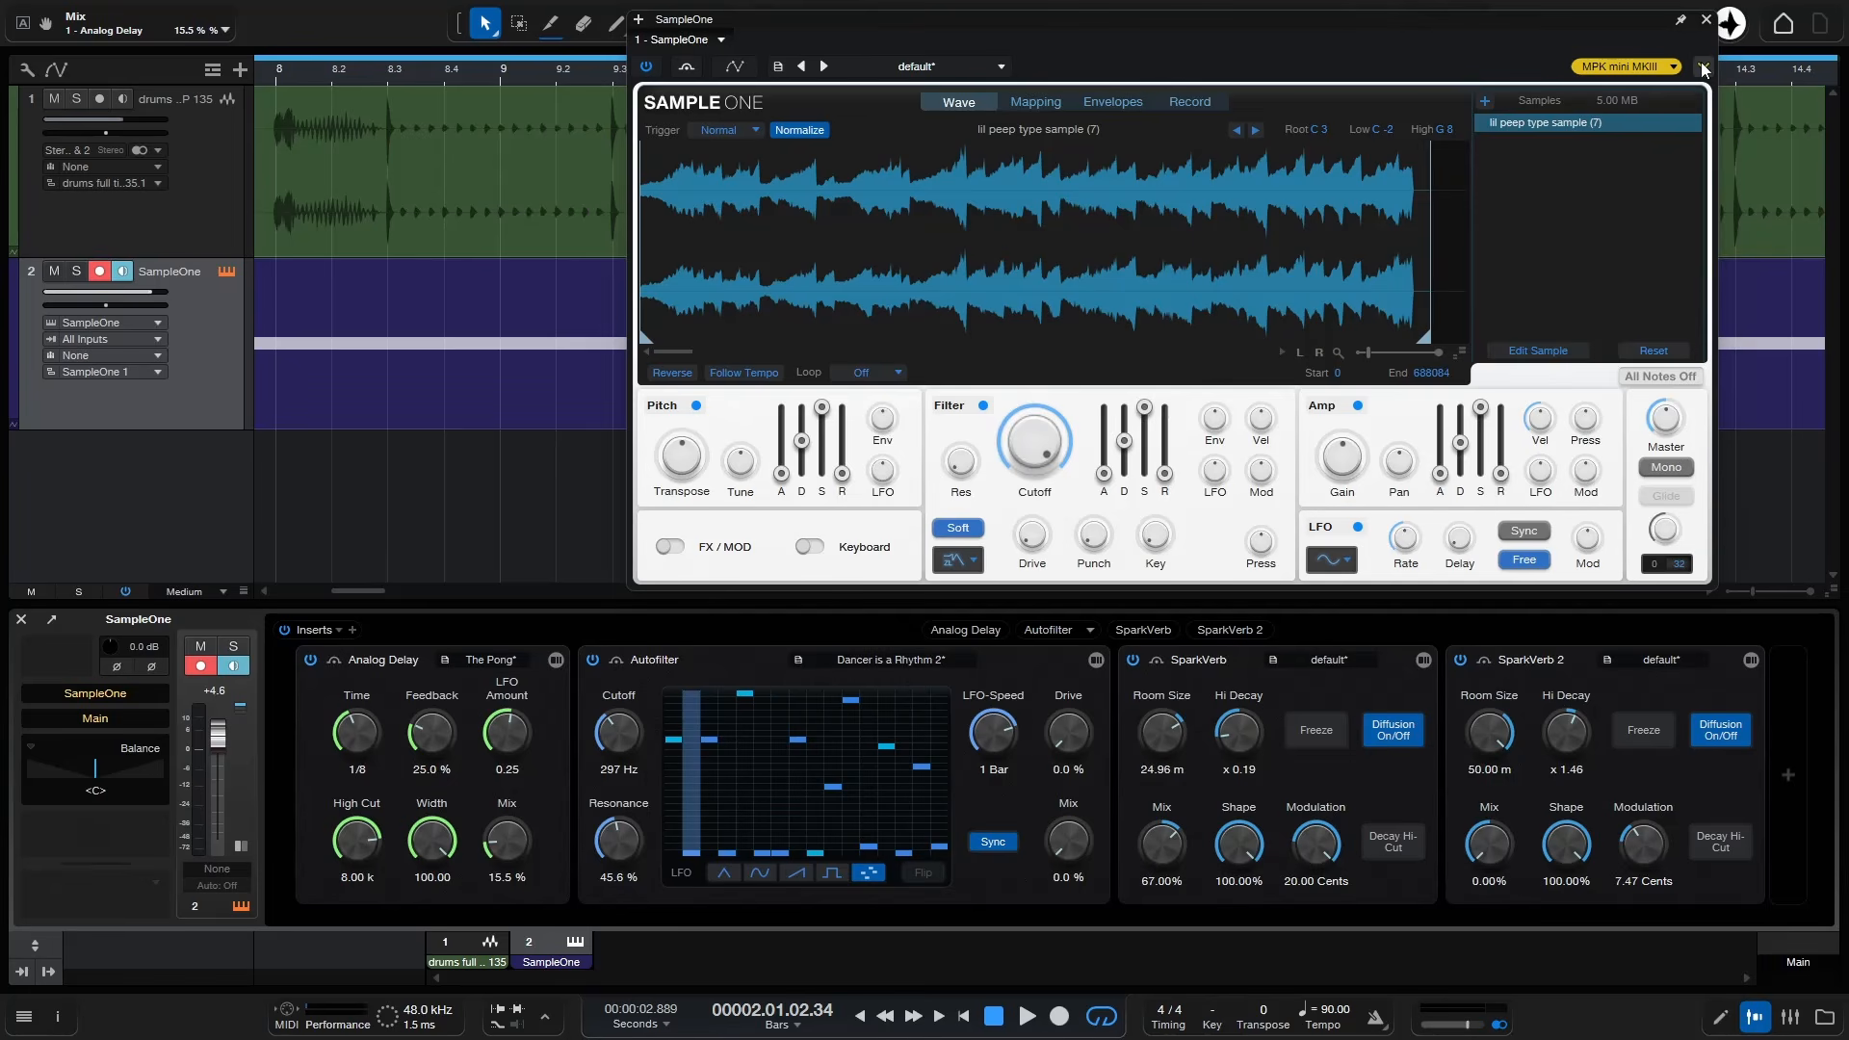
left_click(1705, 20)
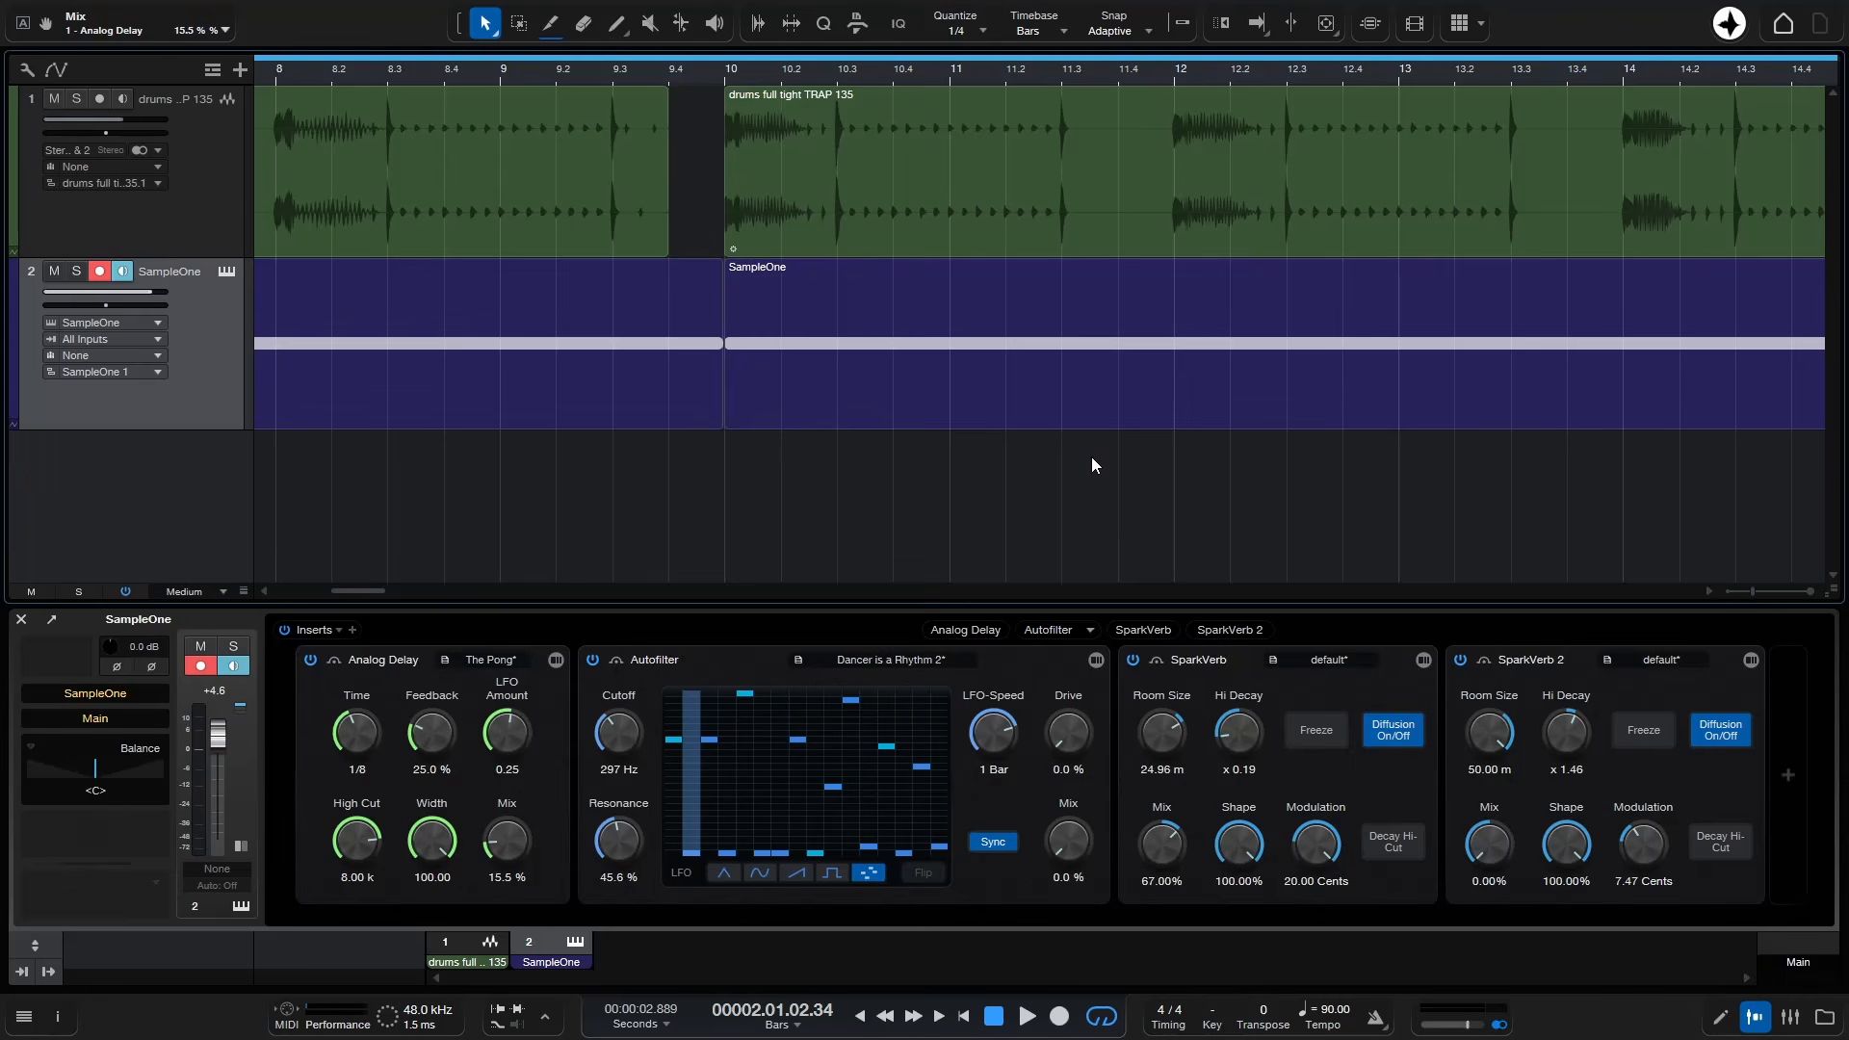
- Compare the inserts of the drums track and the SampleOne track by selecting each in turn
left_click(204, 227)
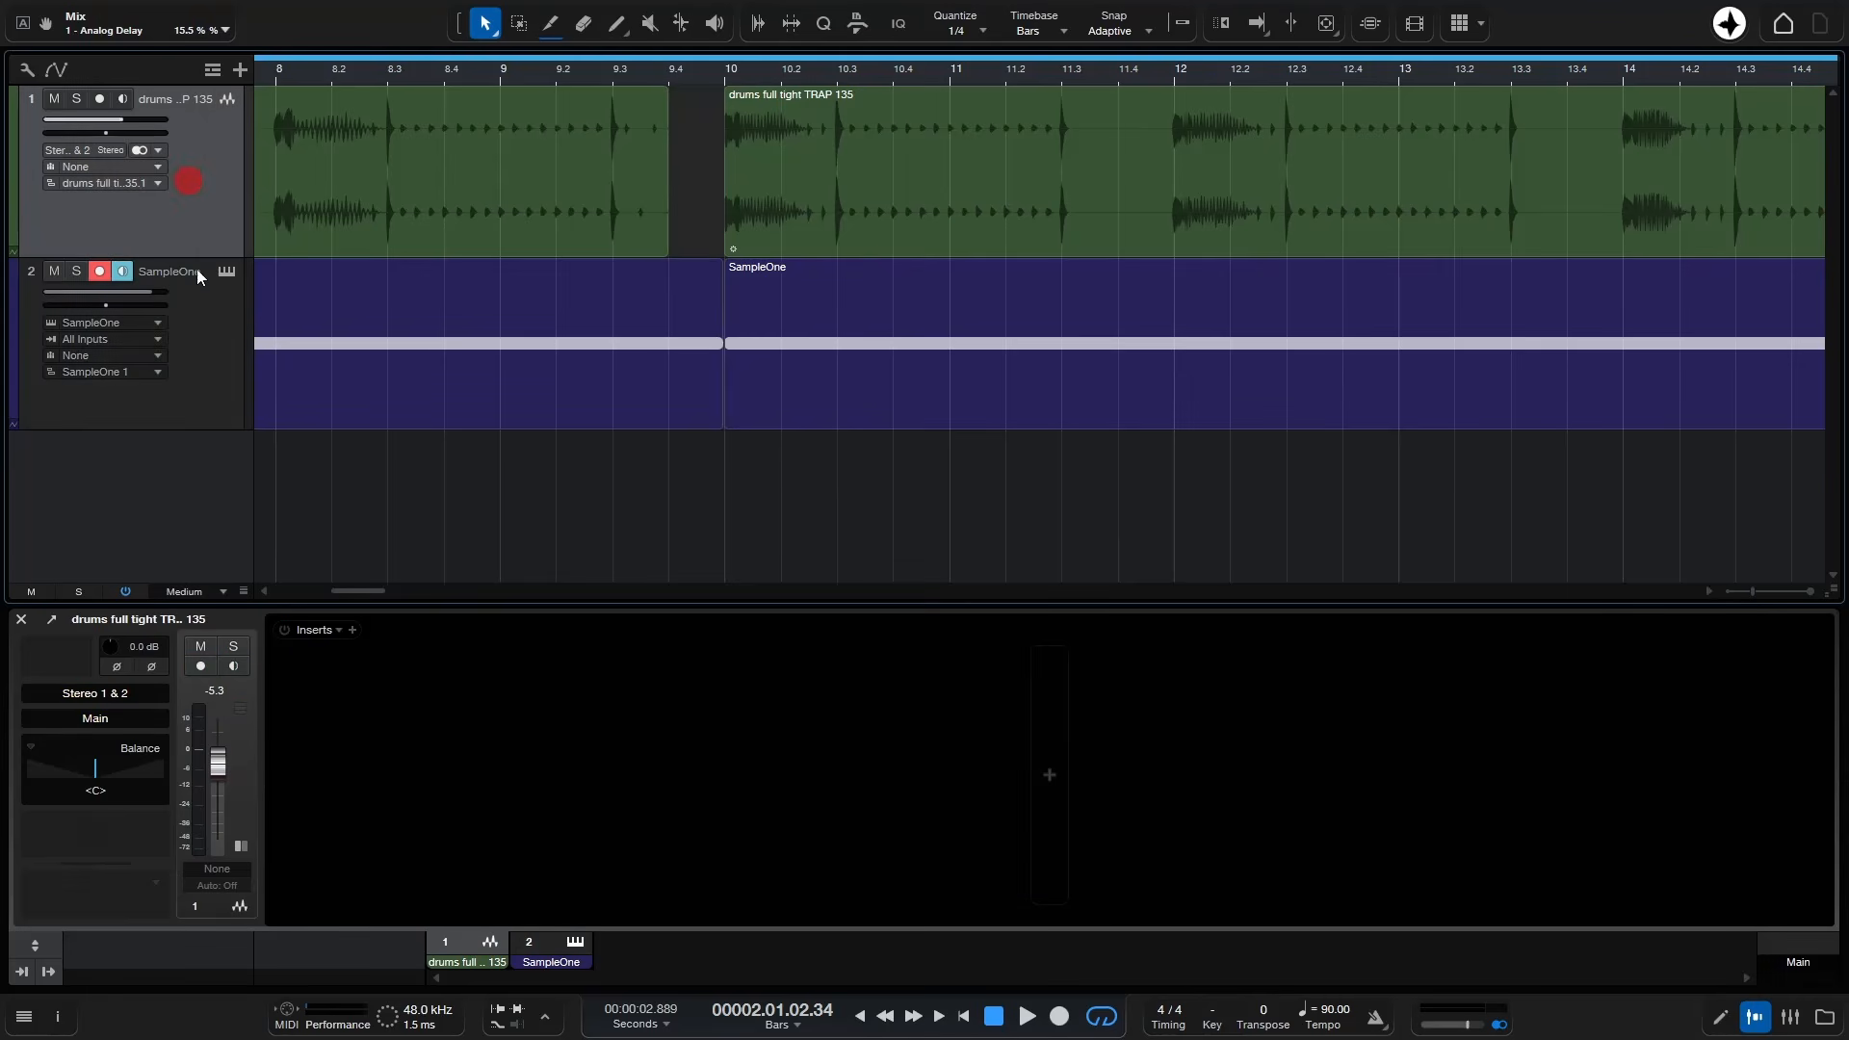
left_click(207, 333)
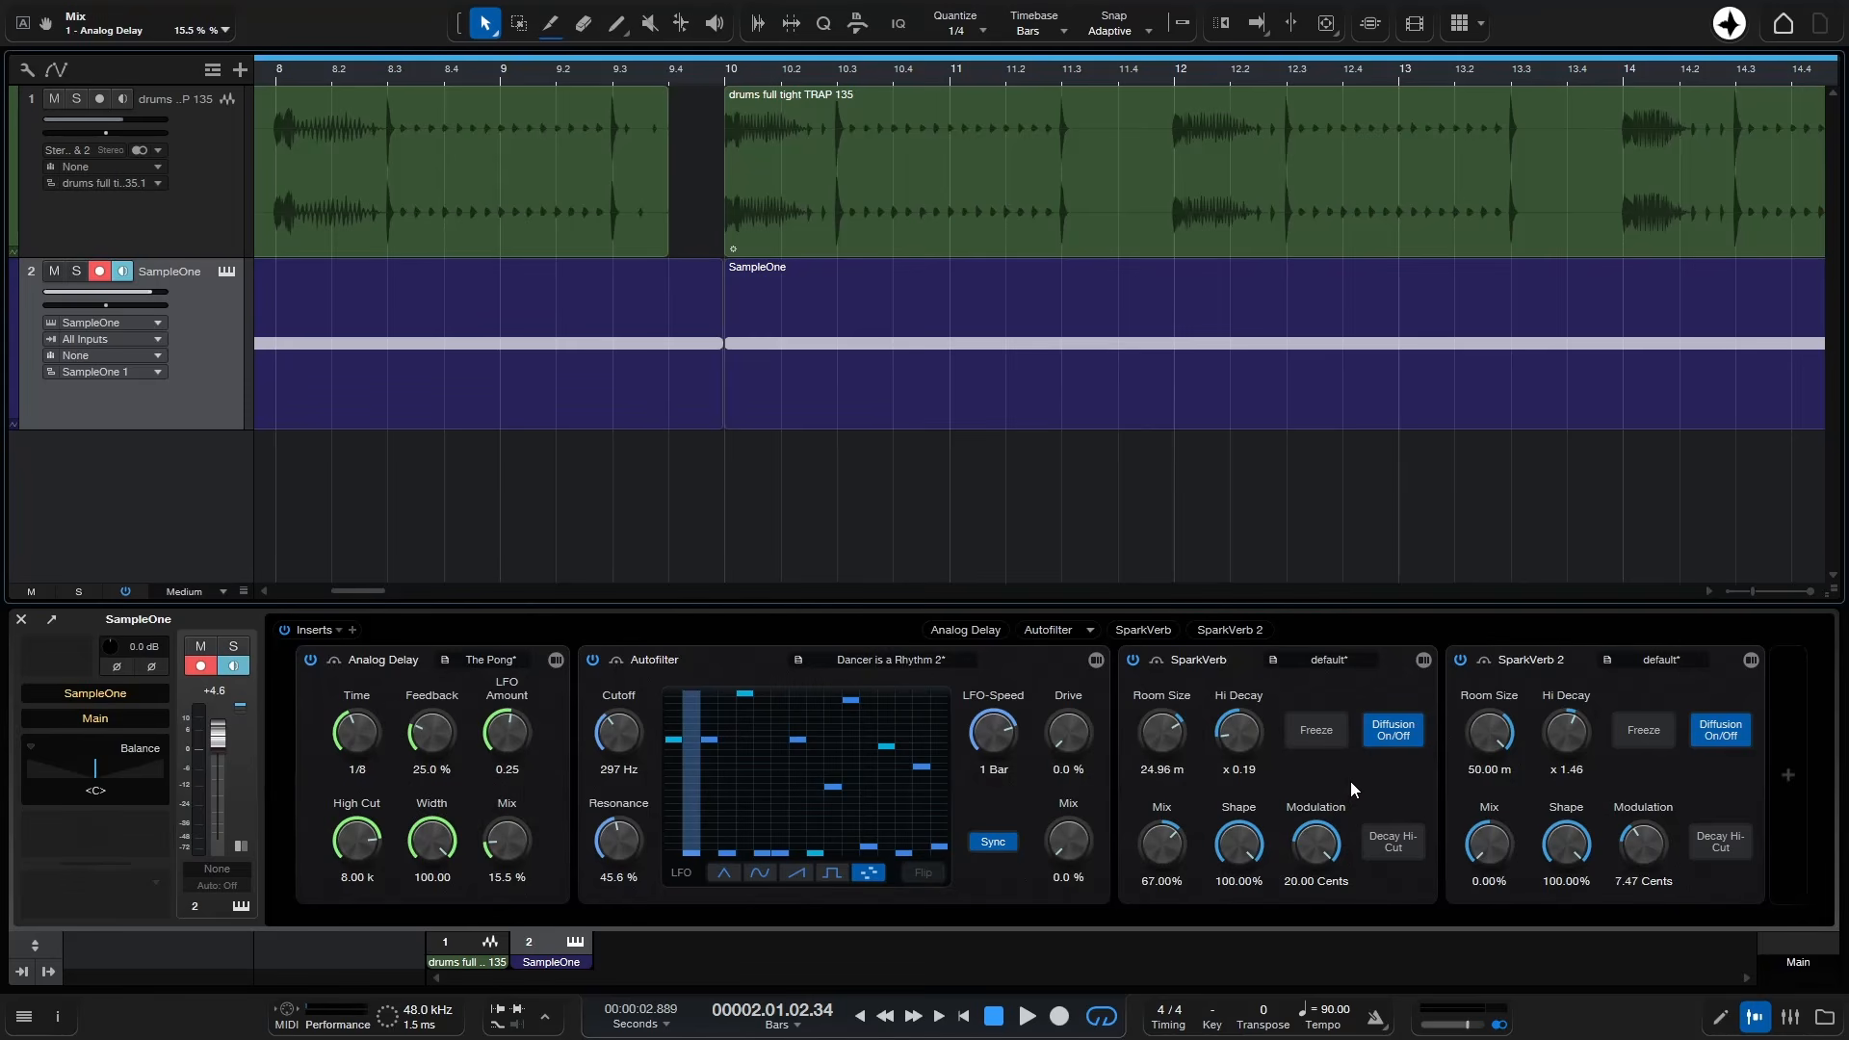
- Add a Pro EQ insert to the drums full tight TRAP 135 track
left_click(222, 186)
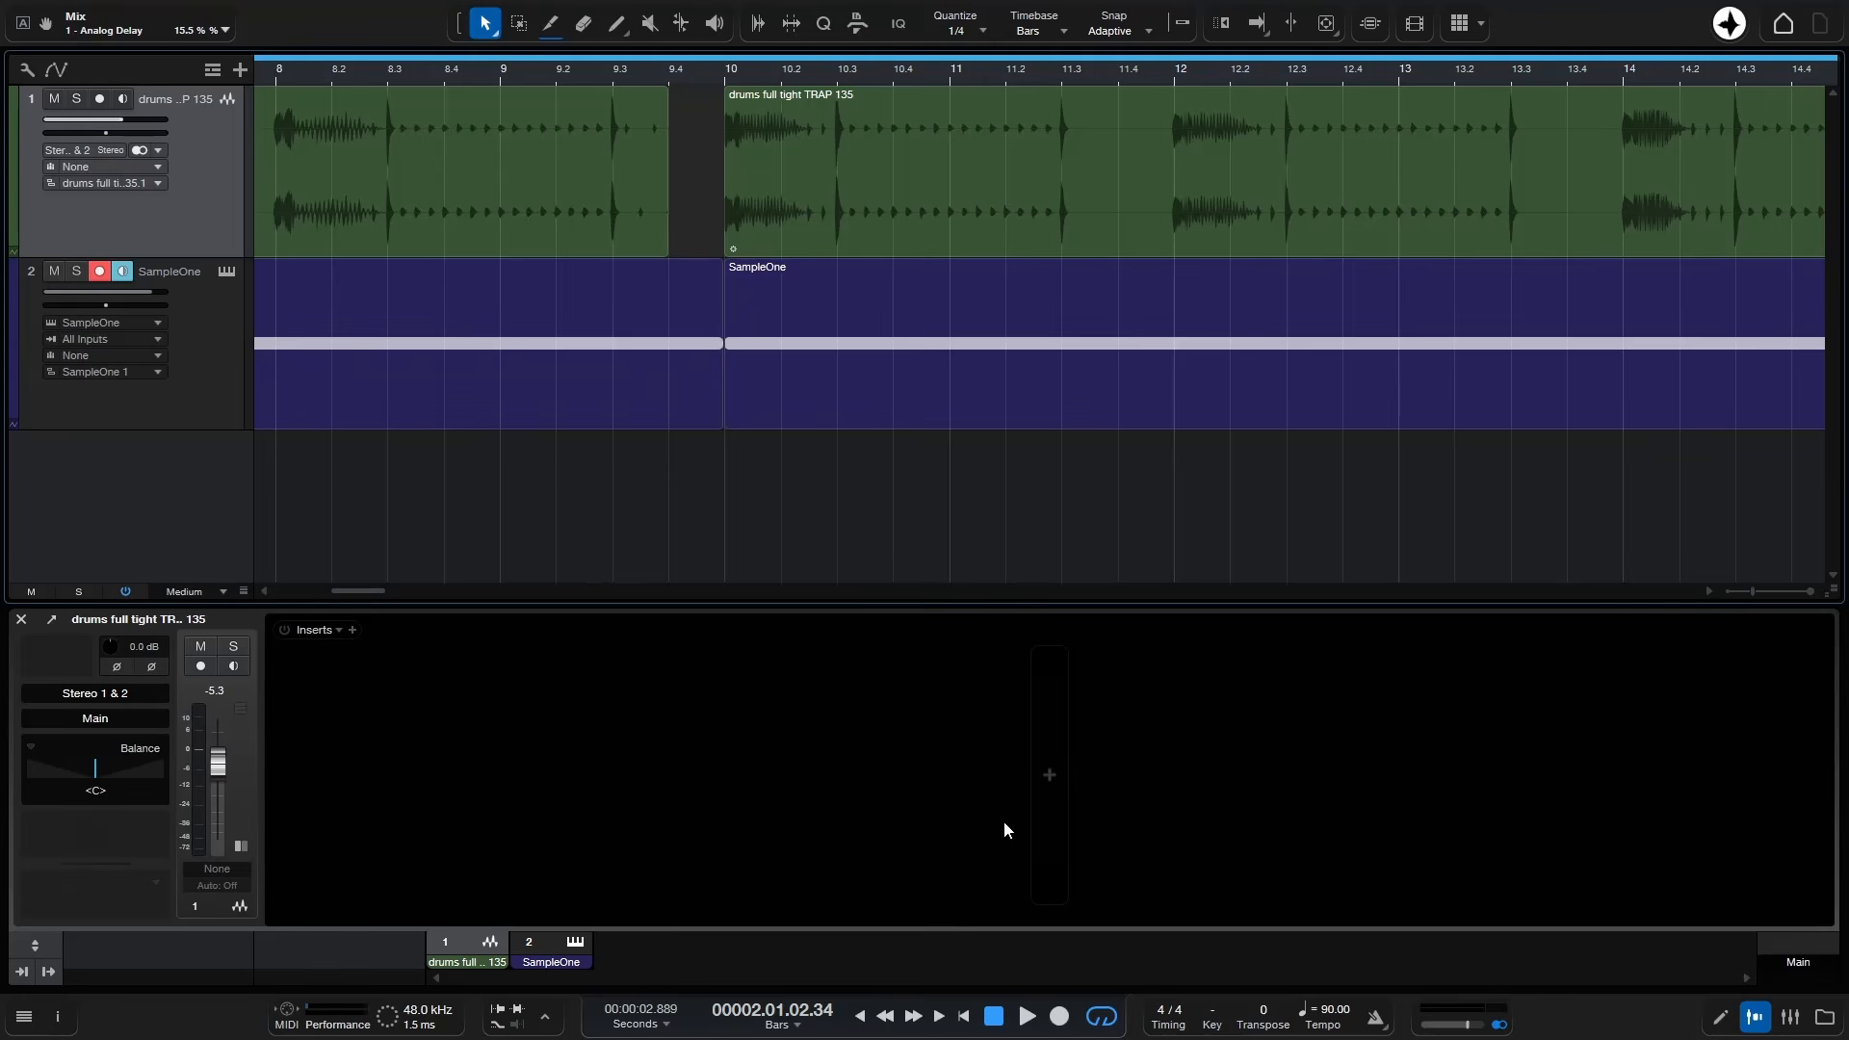
left_click(1049, 780)
type("eq")
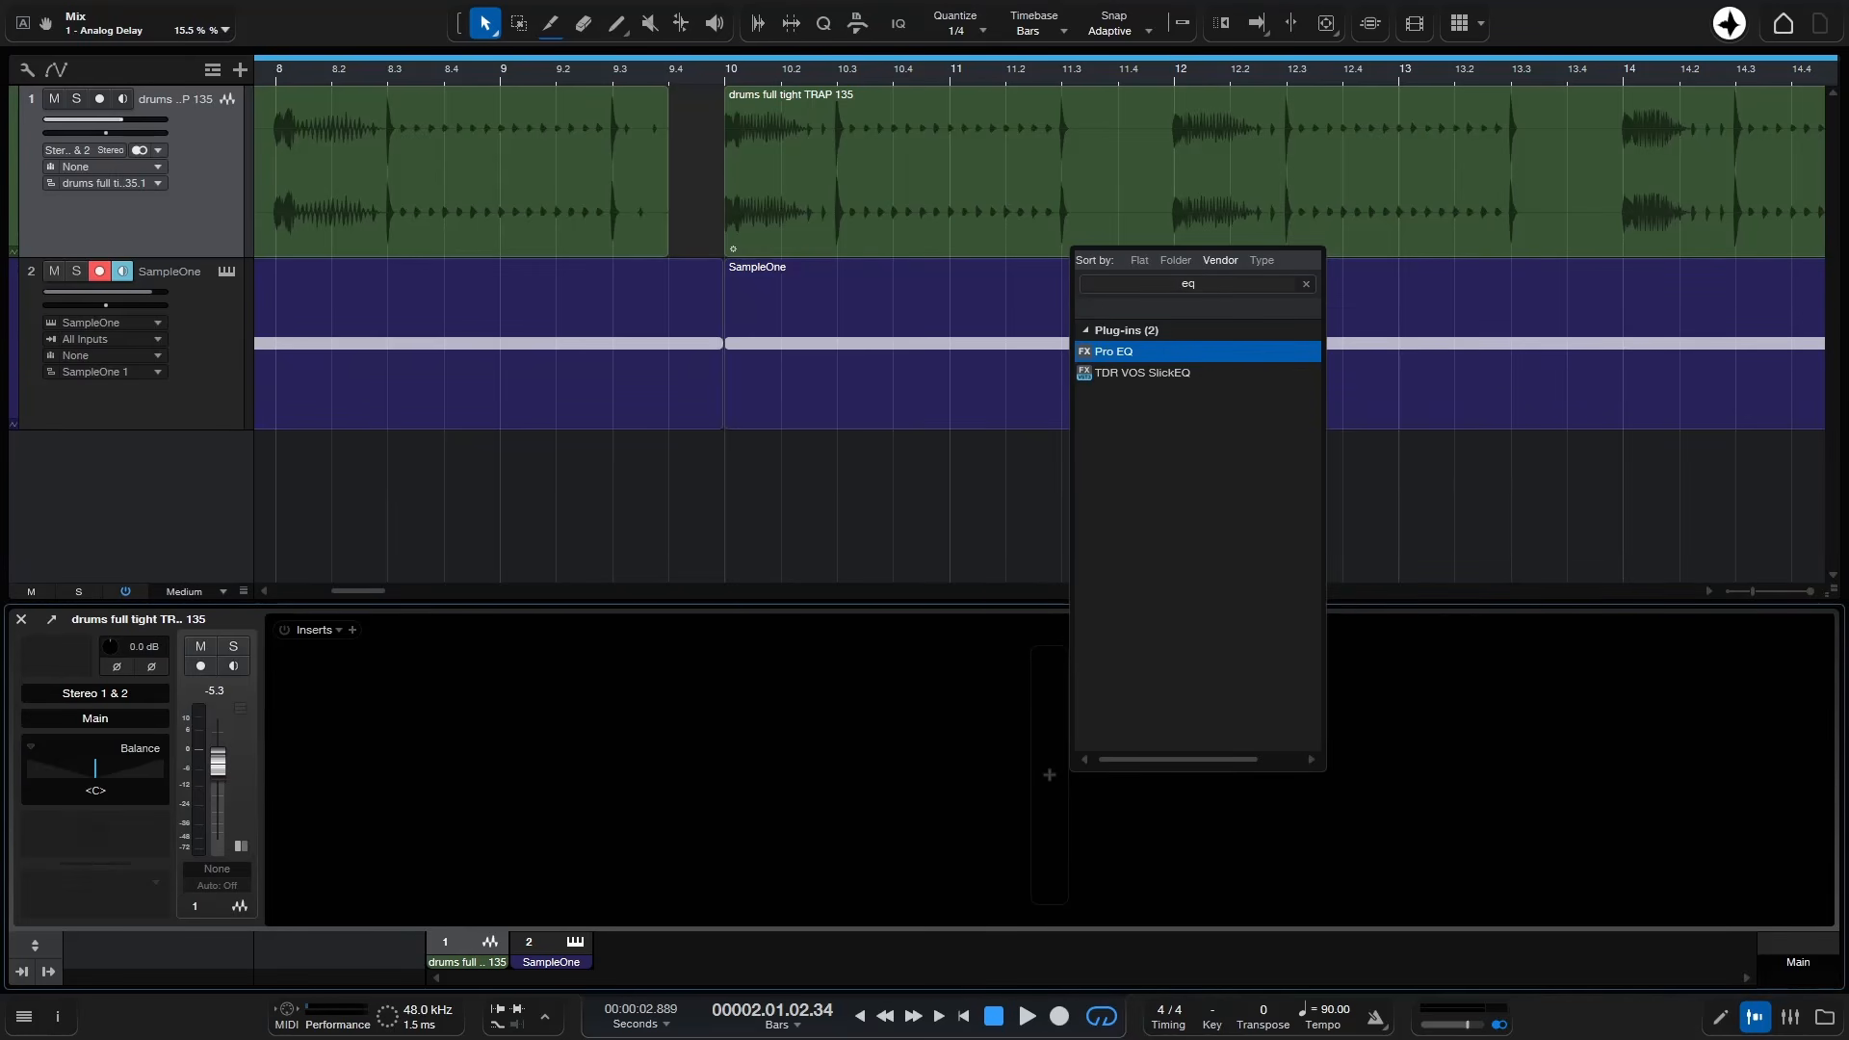
key("Return")
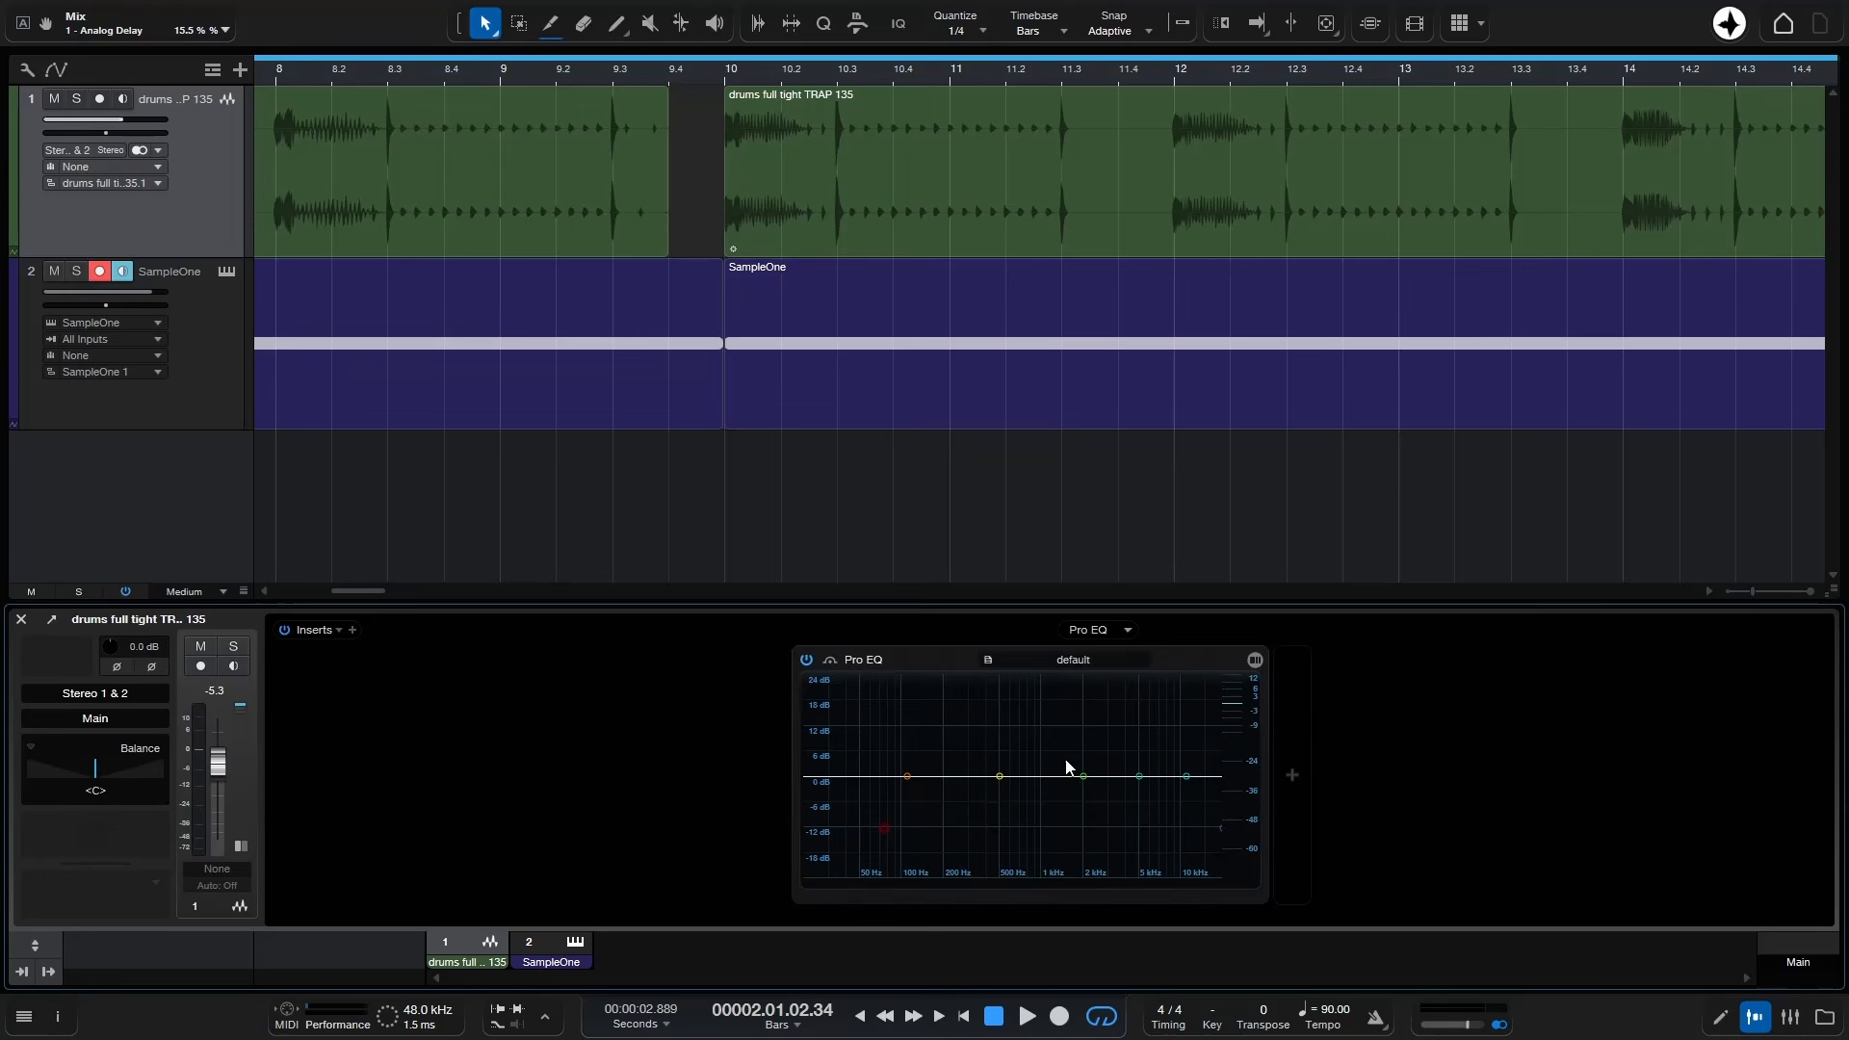
- Enable the Pro EQ's LMF band and set its MF band to about 2.27 kHz with 0.22 dB gain
left_click(1000, 776)
left_click_drag(1002, 780, 1094, 784)
- Open the full Pro EQ editor on the drums track to view its band controls, and close it
left_click(1255, 660)
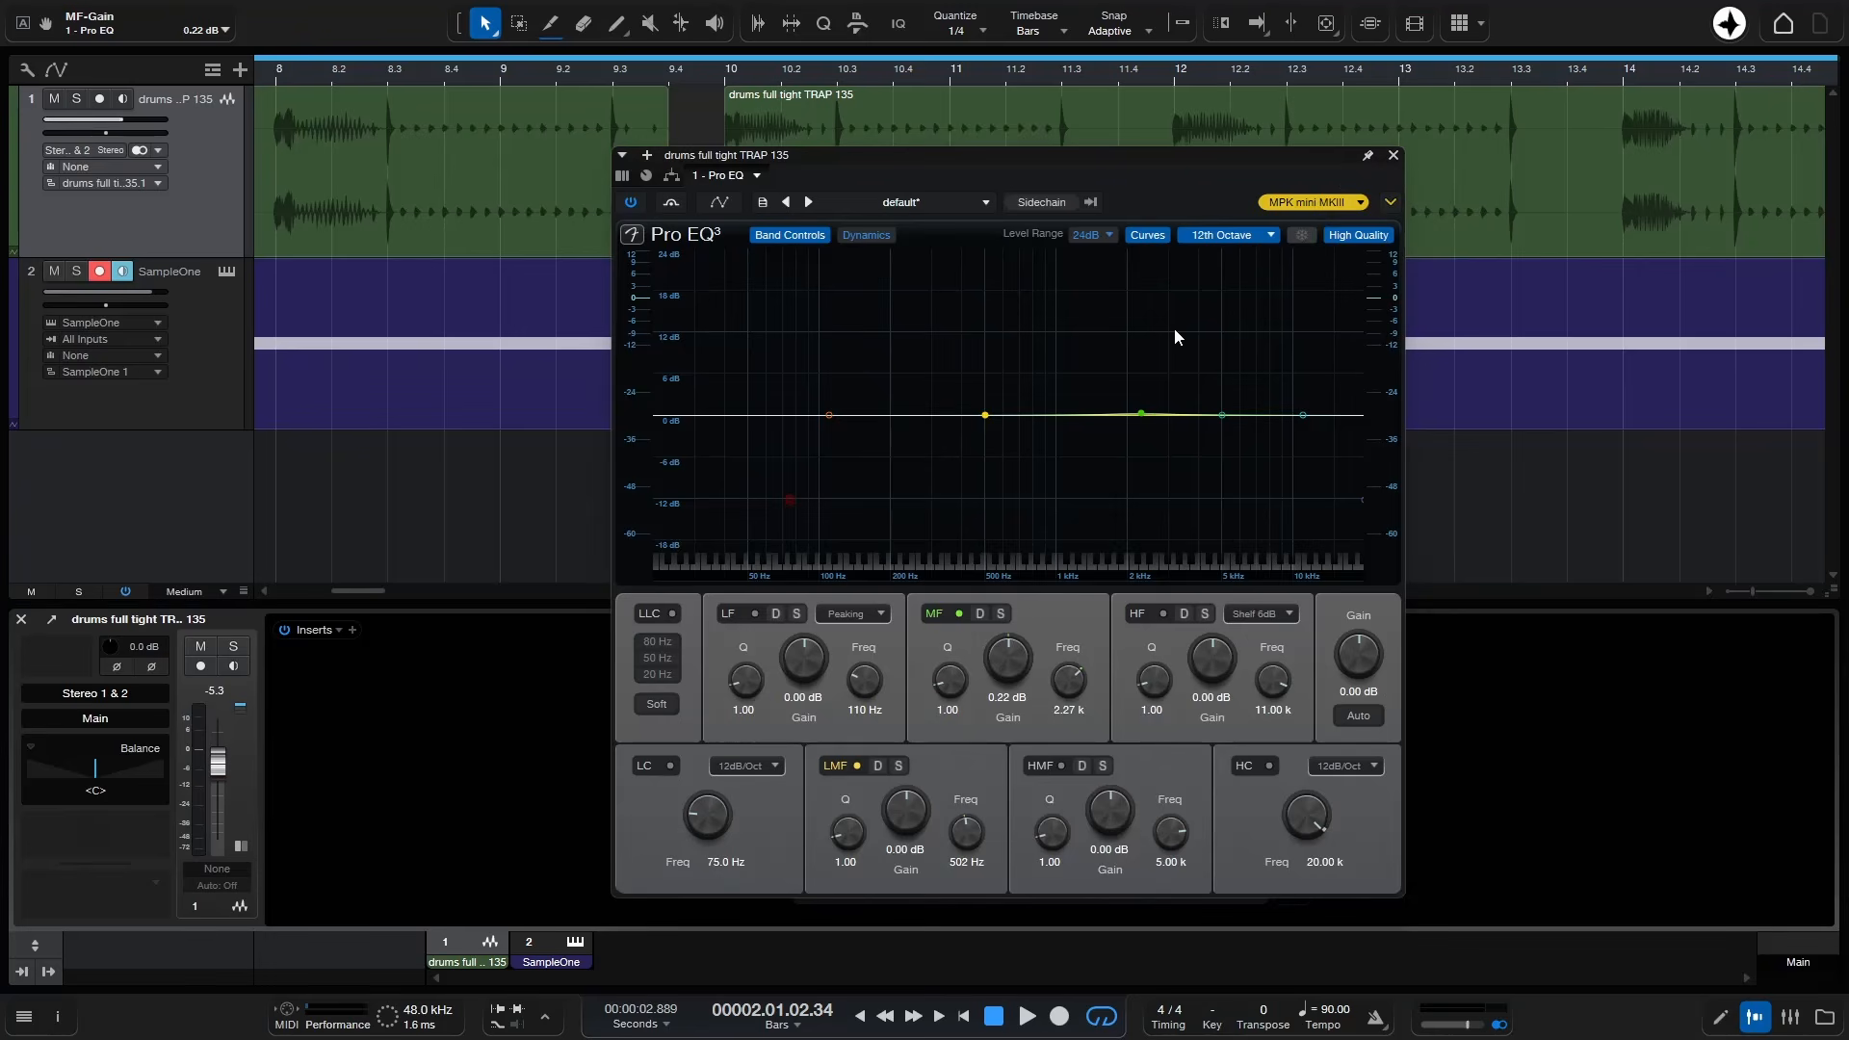
left_click(1392, 155)
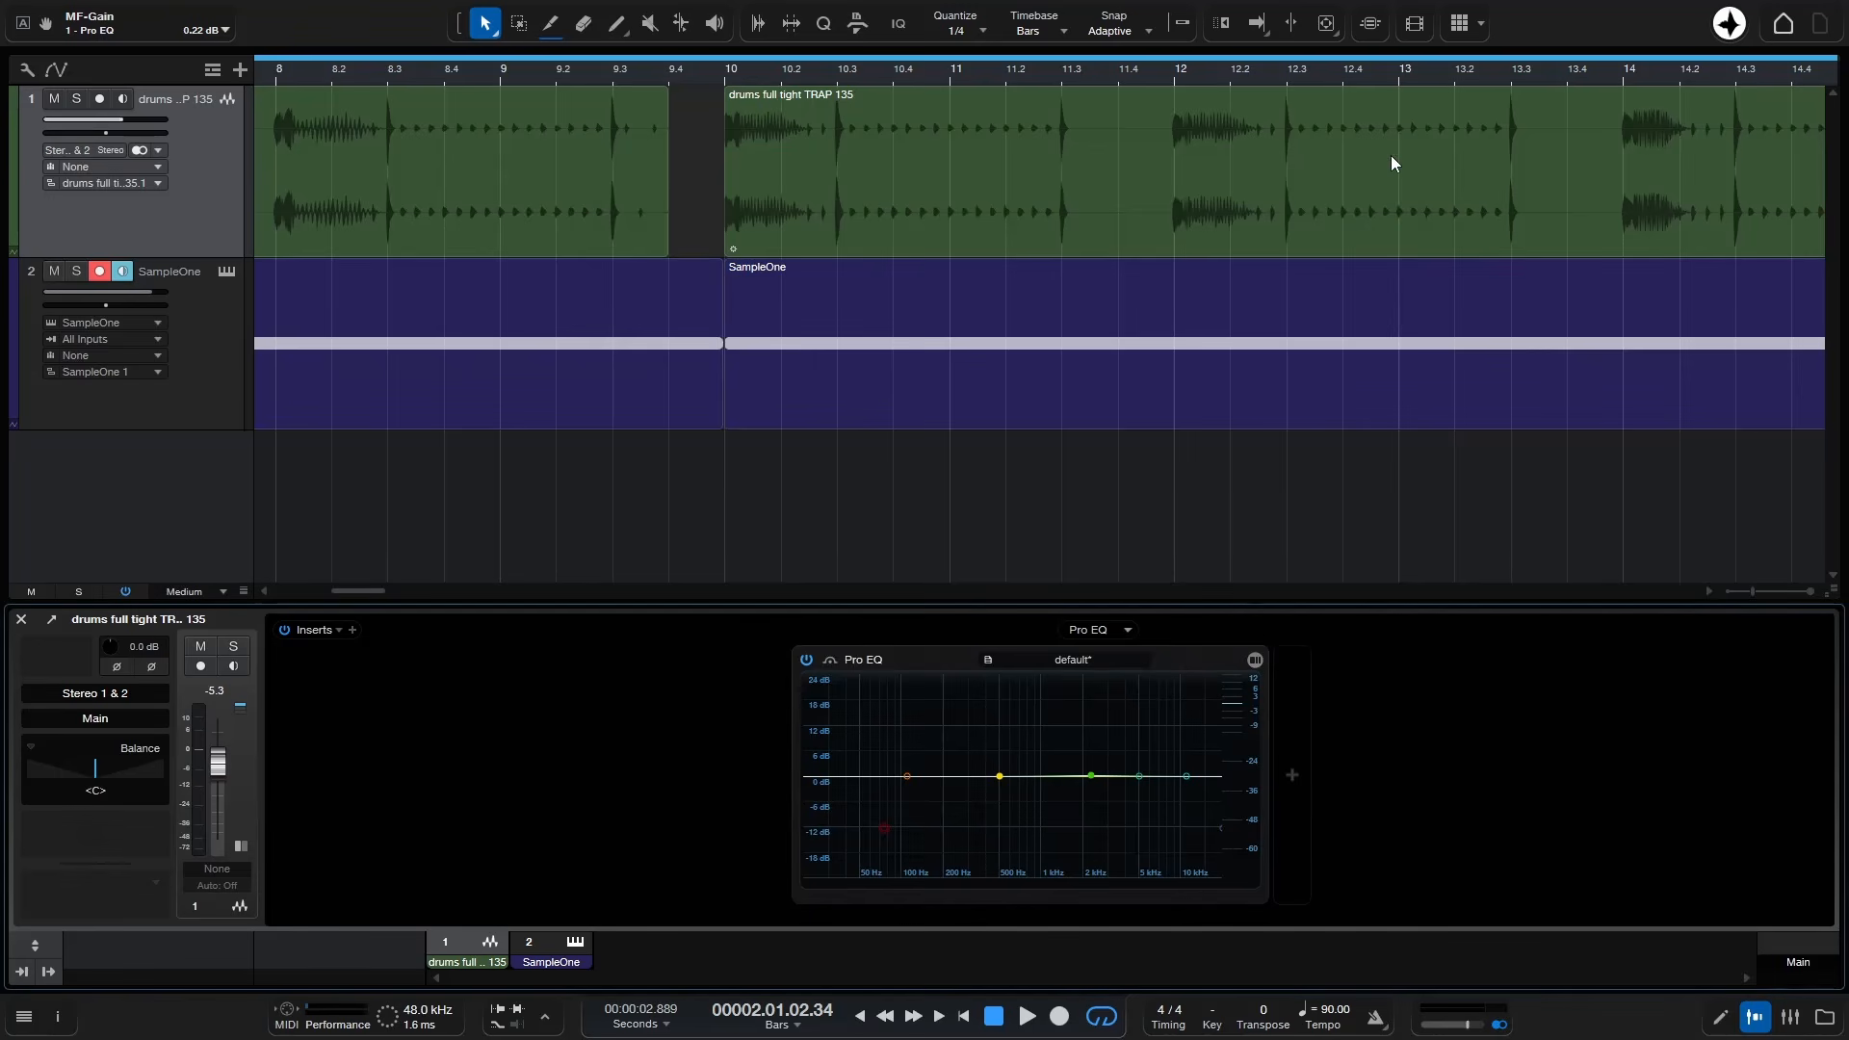
left_click(1189, 659)
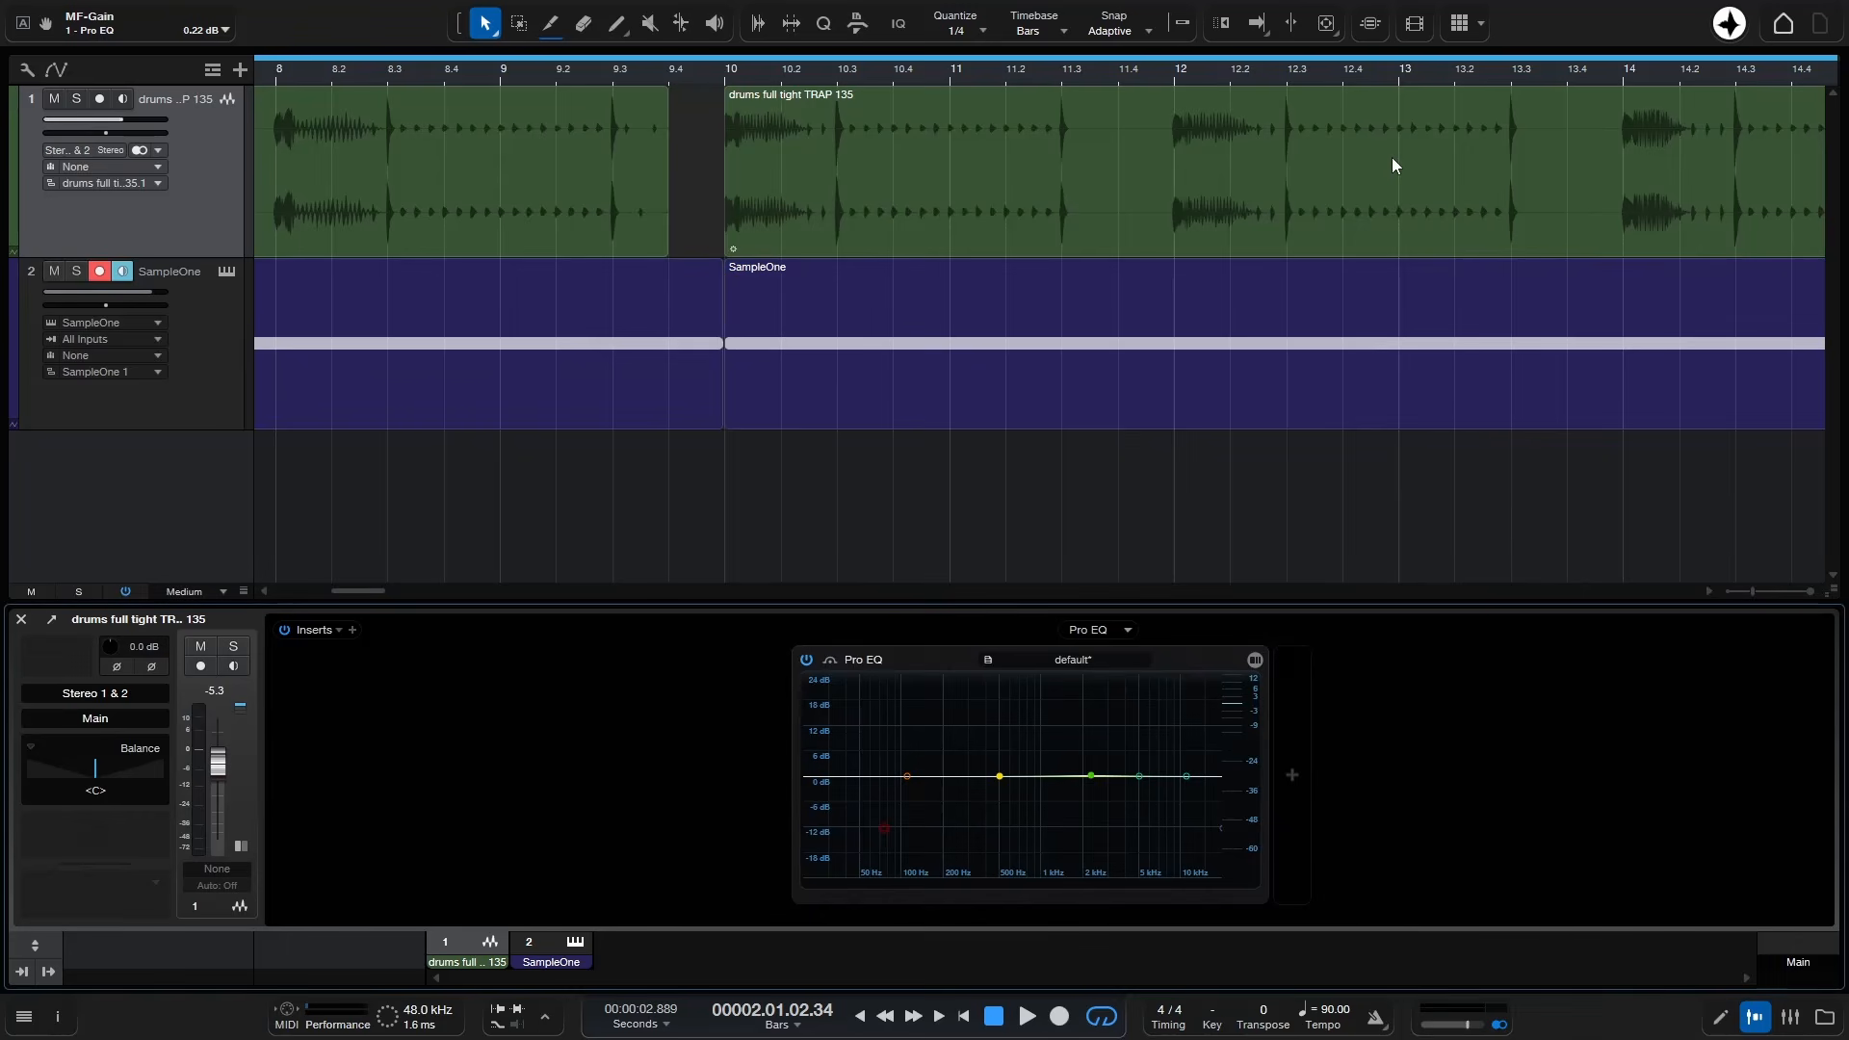
left_click(1392, 155)
- Add a Compressor insert after the Pro EQ on the drums track and close its editor window
left_click(353, 630)
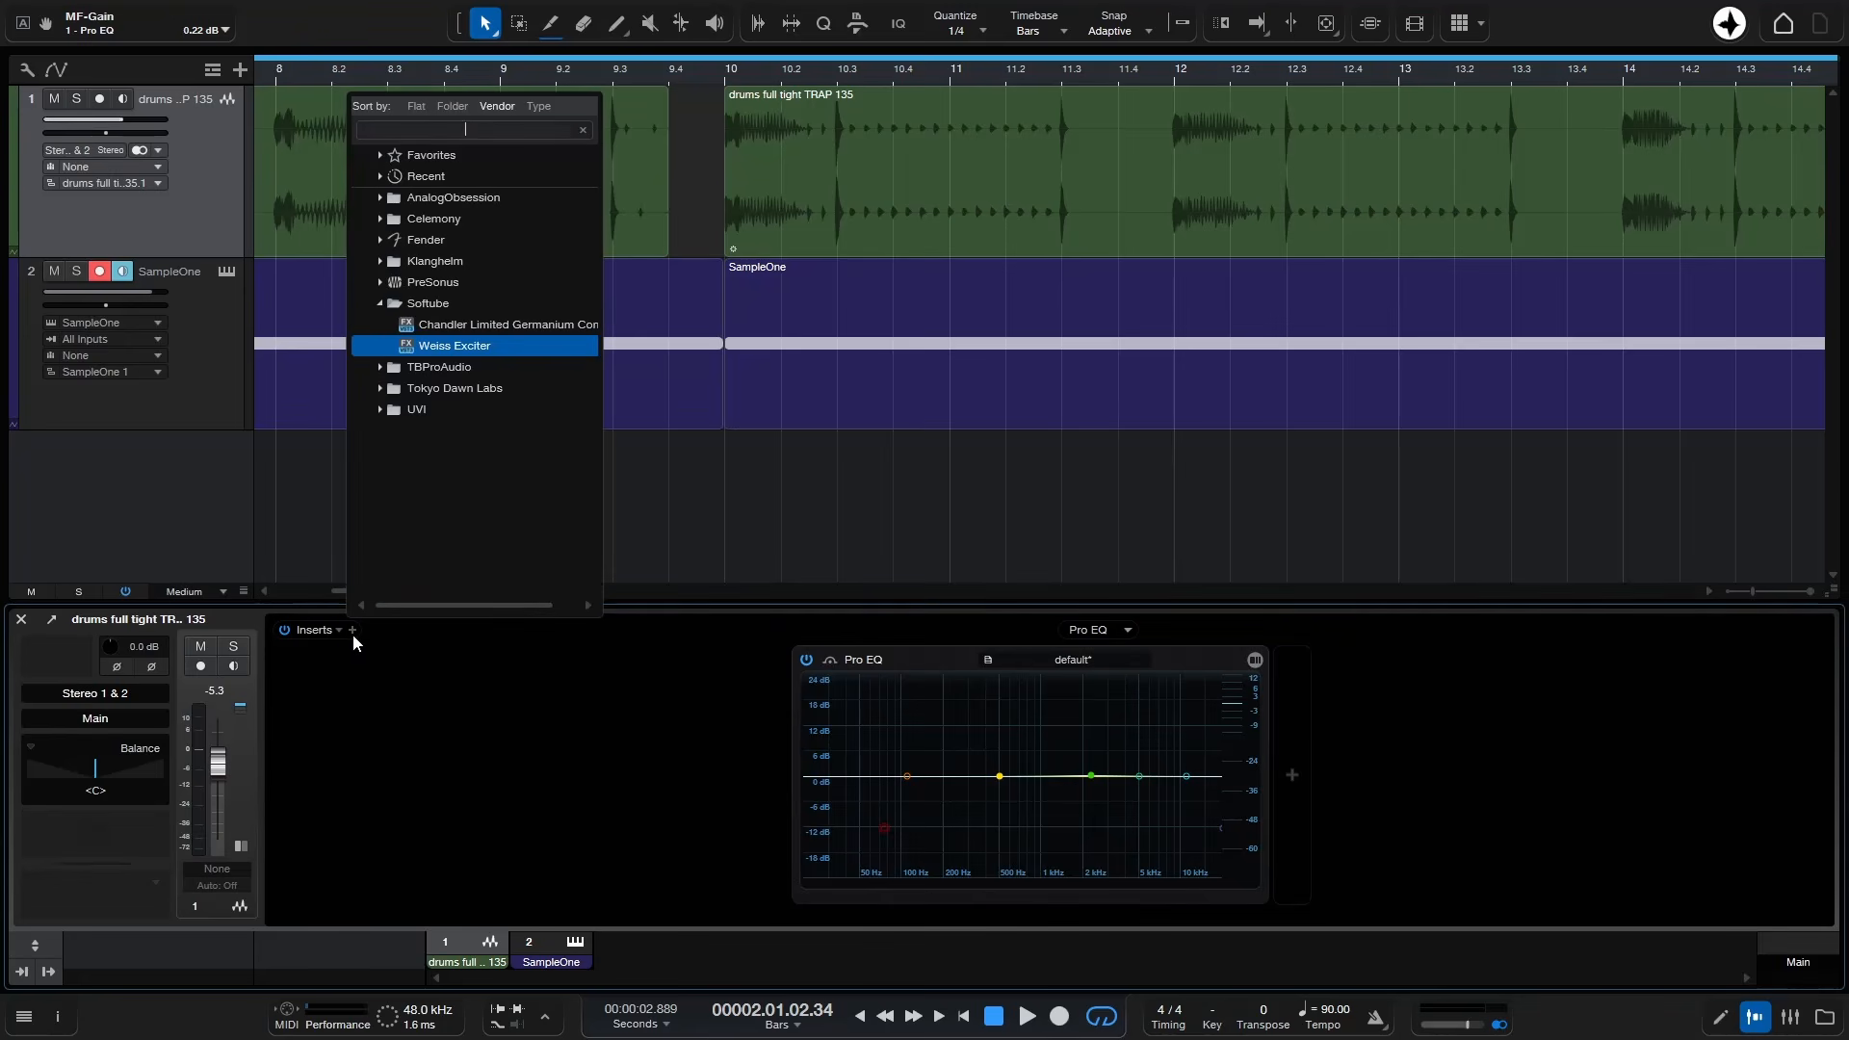
type("com")
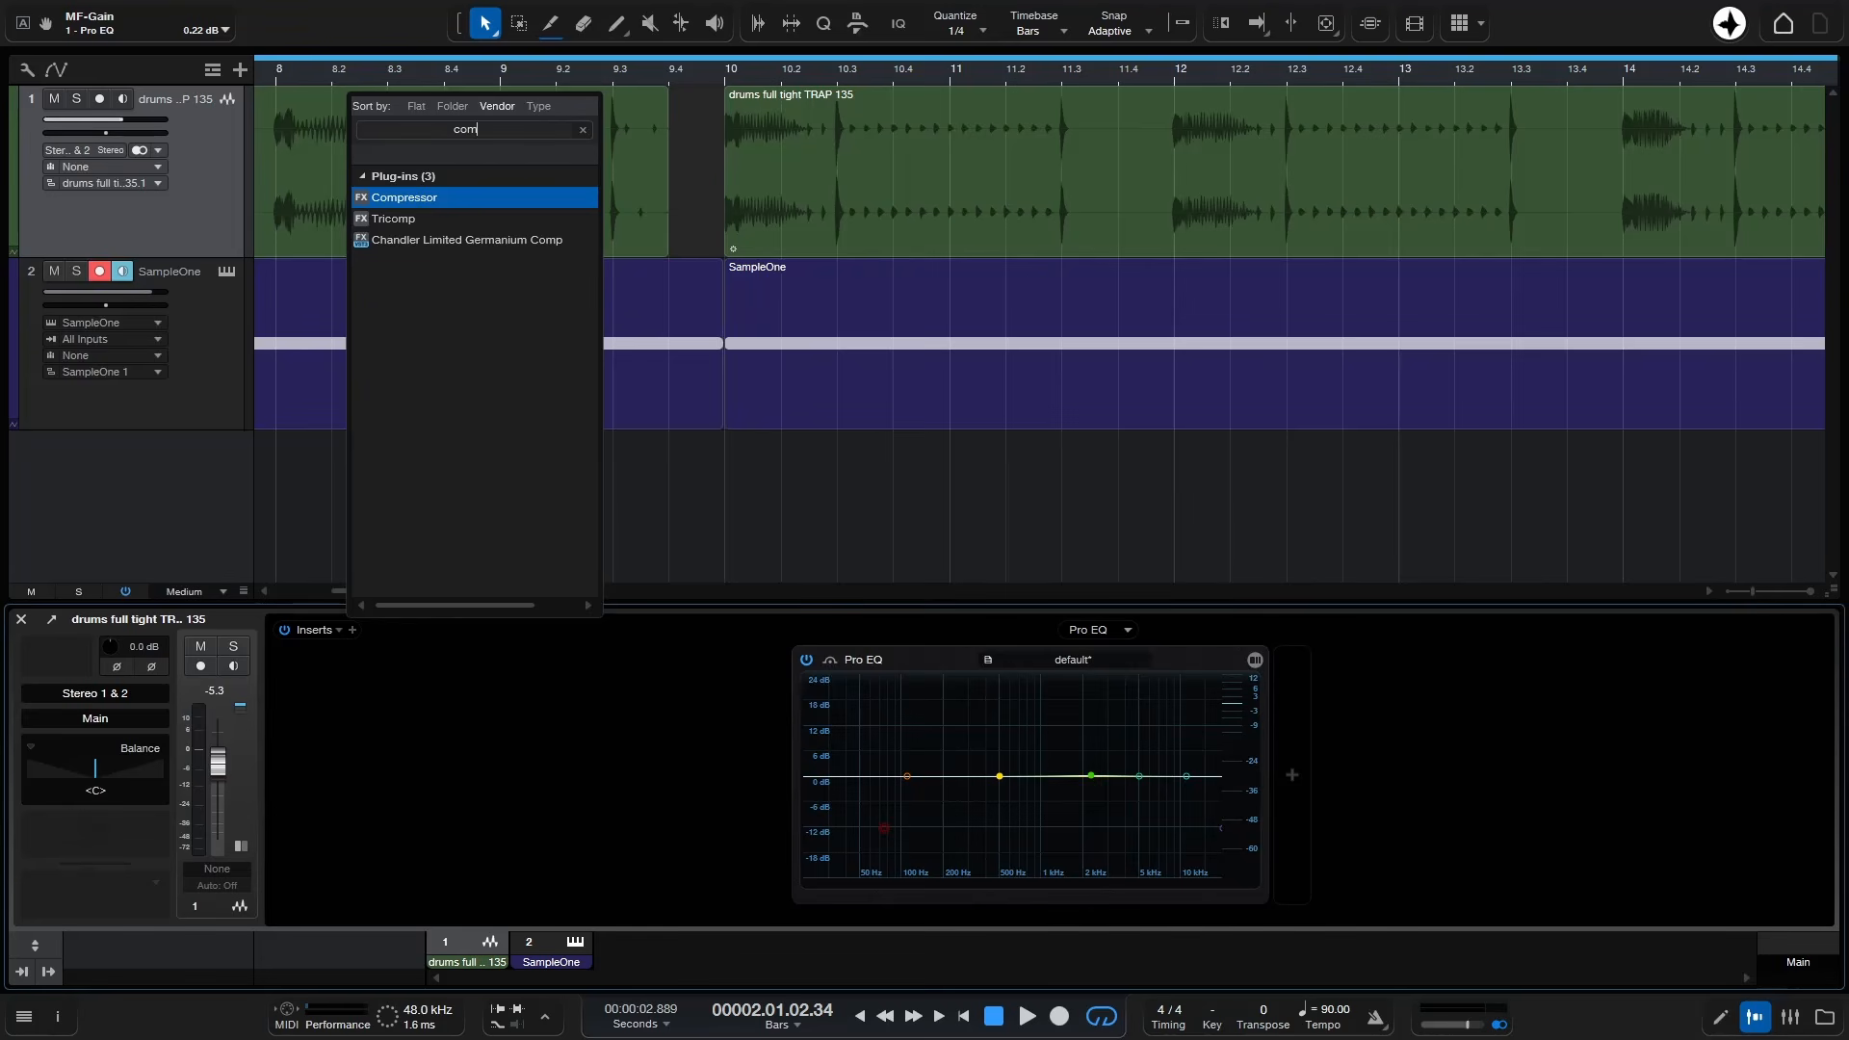
key("Return")
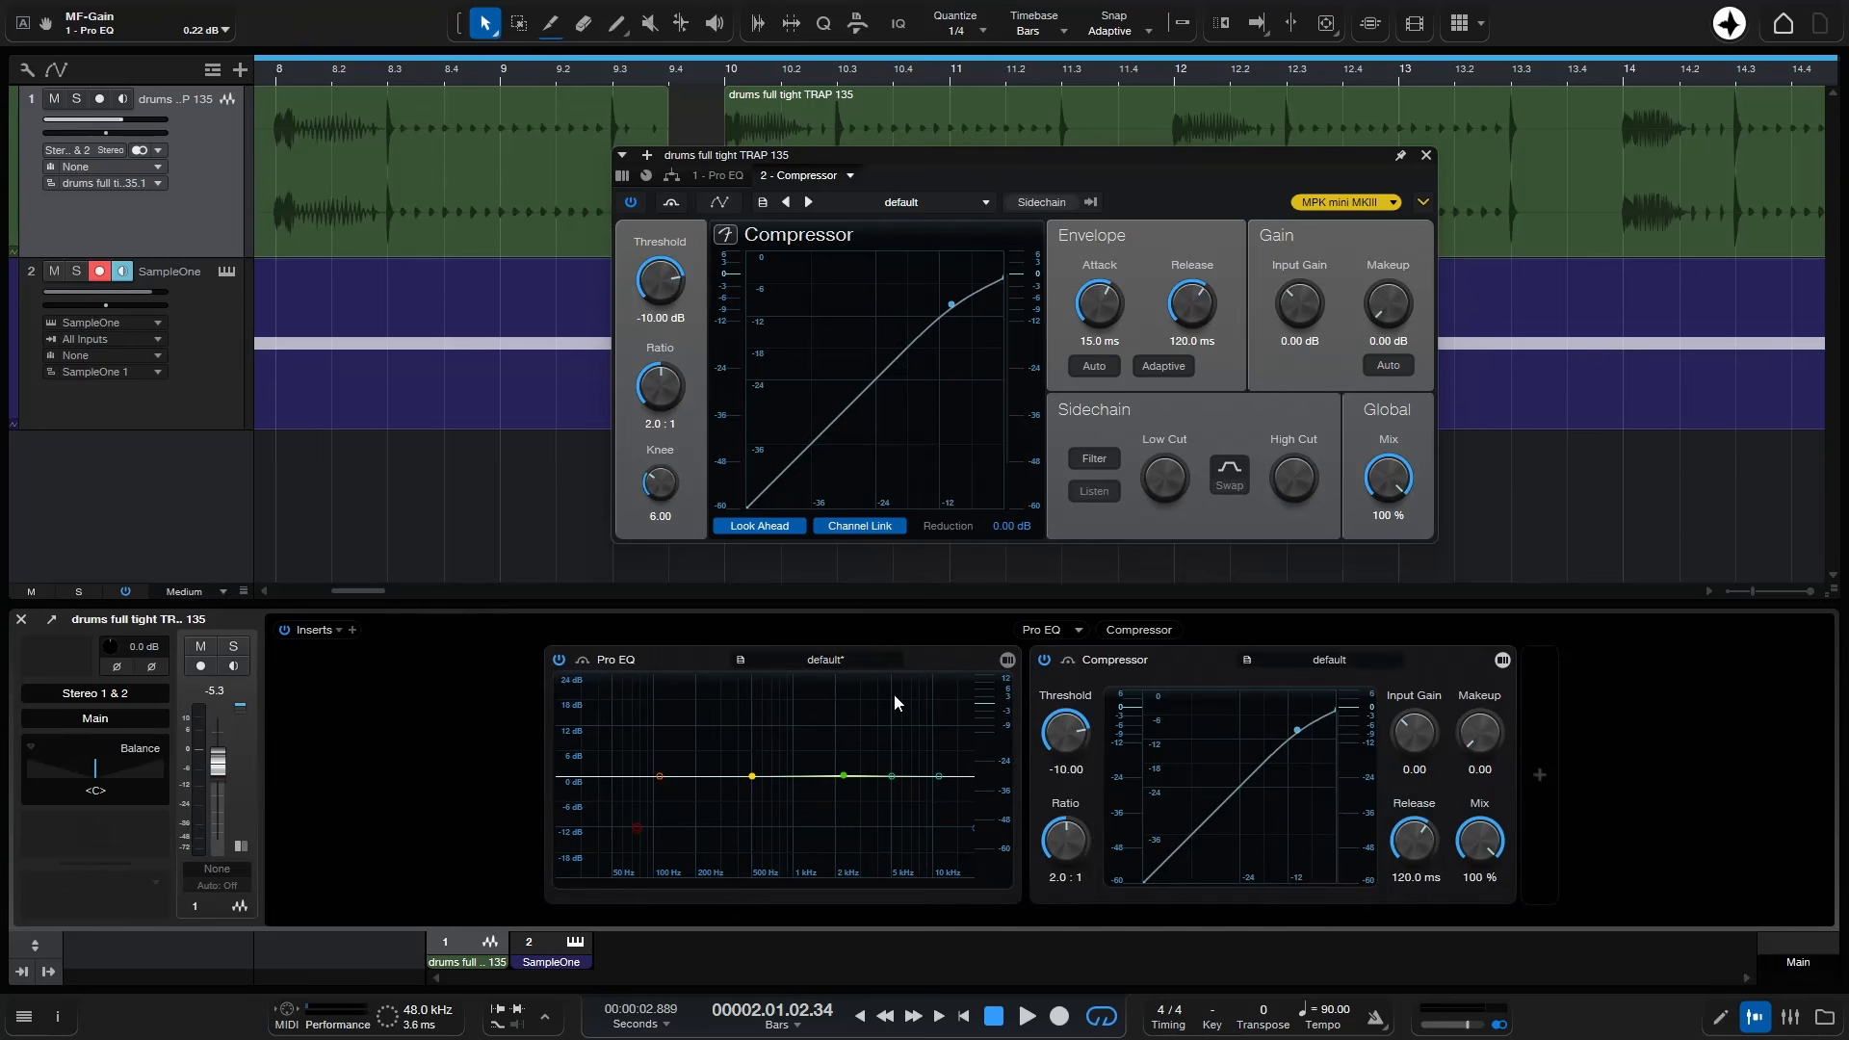
left_click(1424, 157)
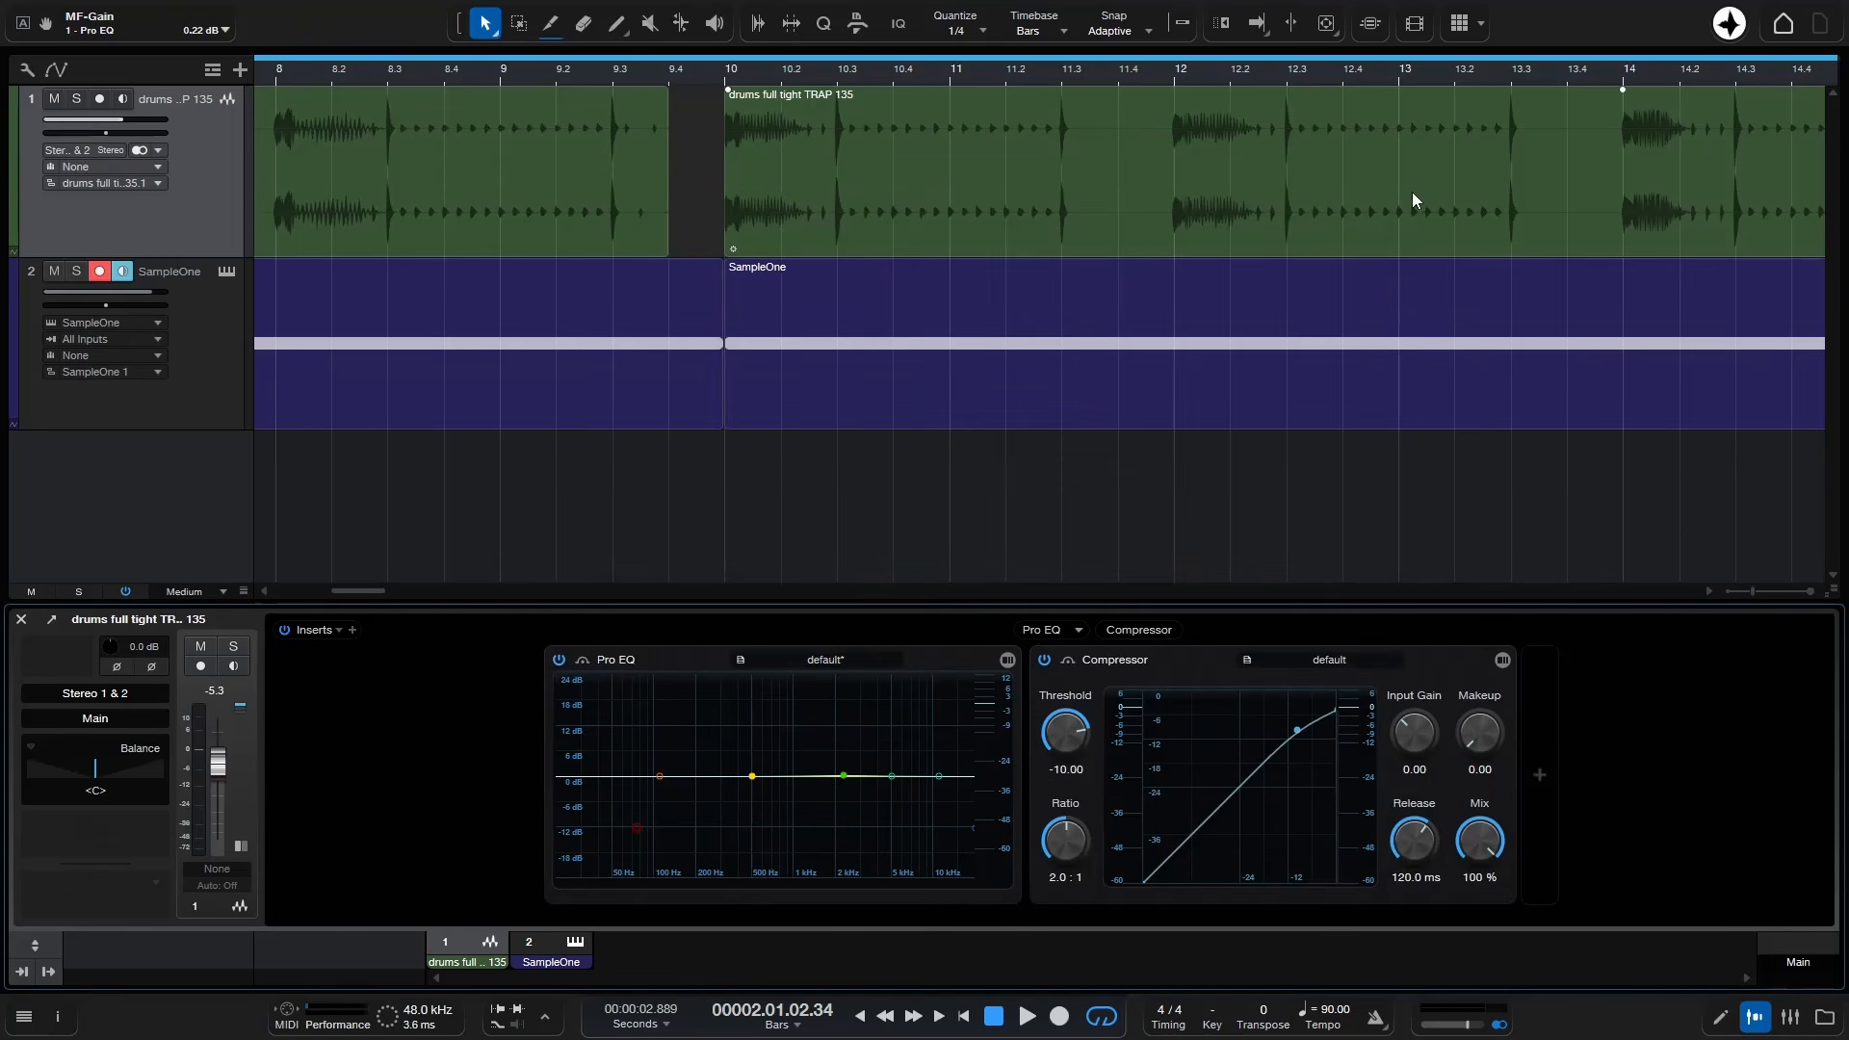
- Open the full Compressor editor to view its controls, and close it
left_click(1502, 660)
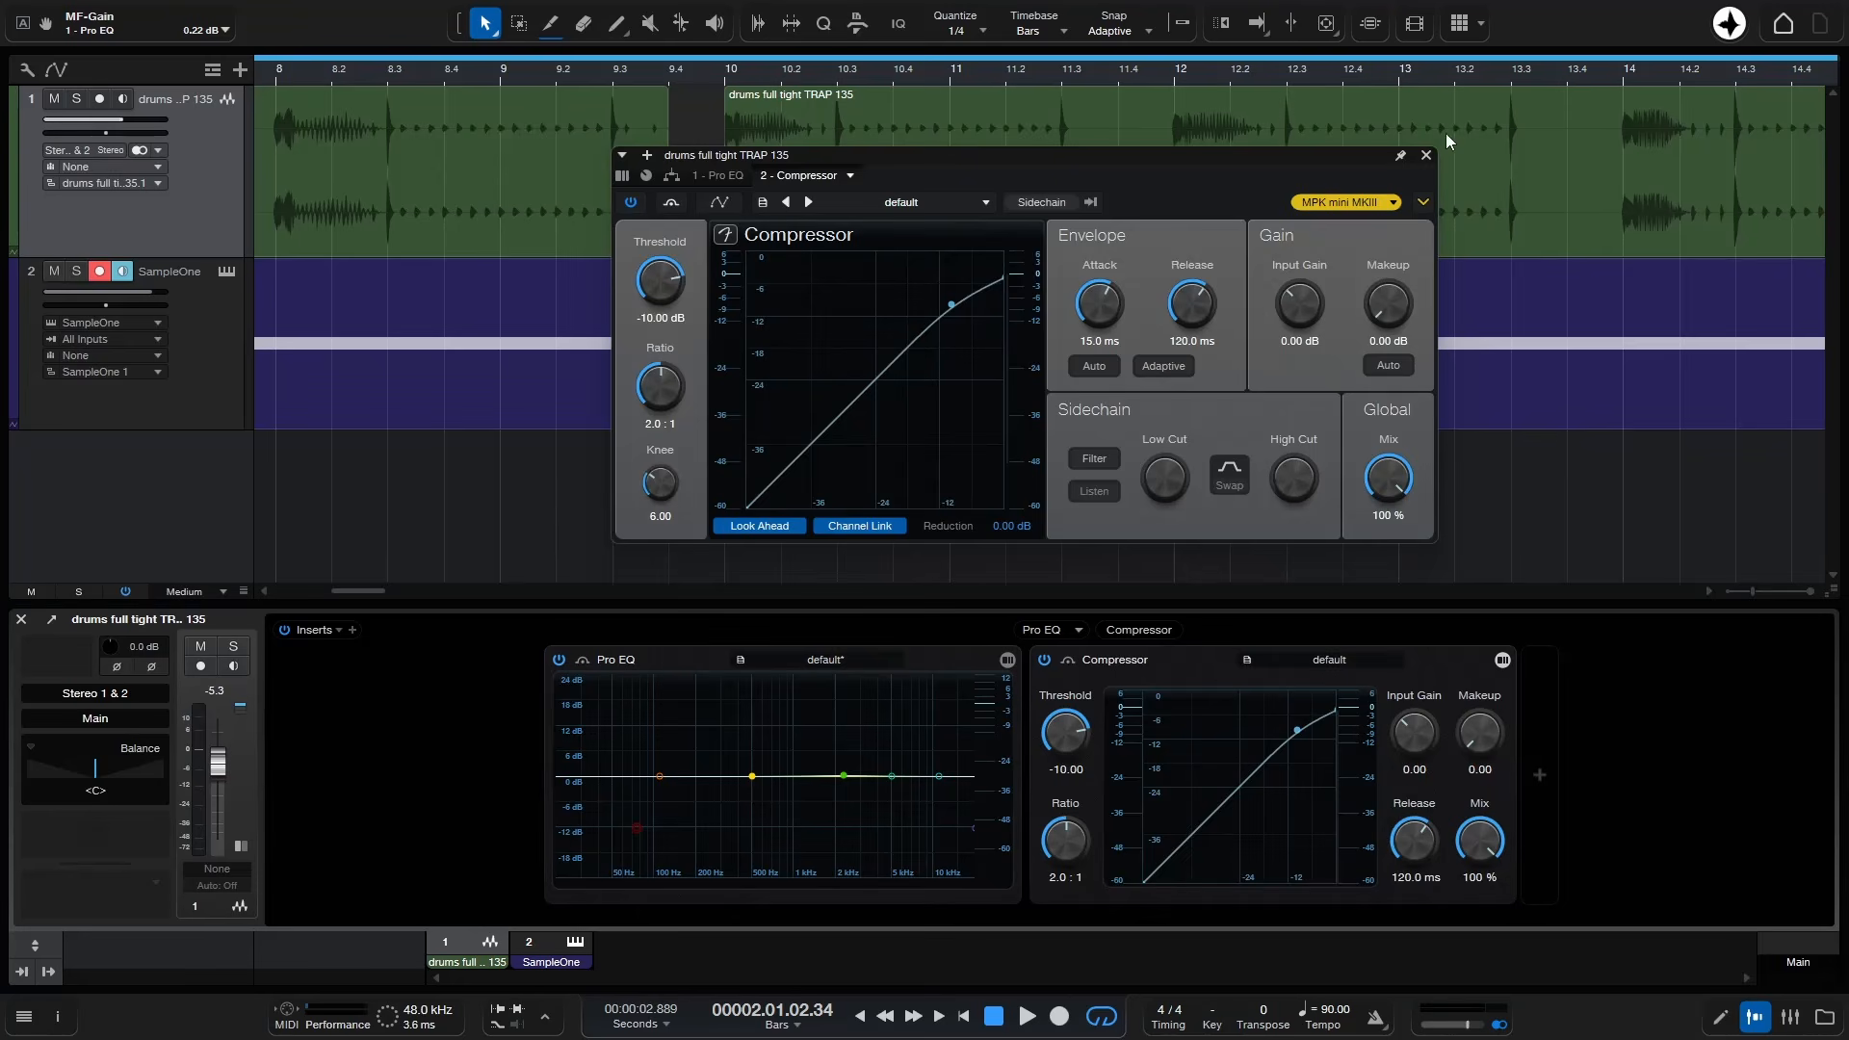
left_click(1427, 158)
left_click(1448, 662)
left_click(1435, 668)
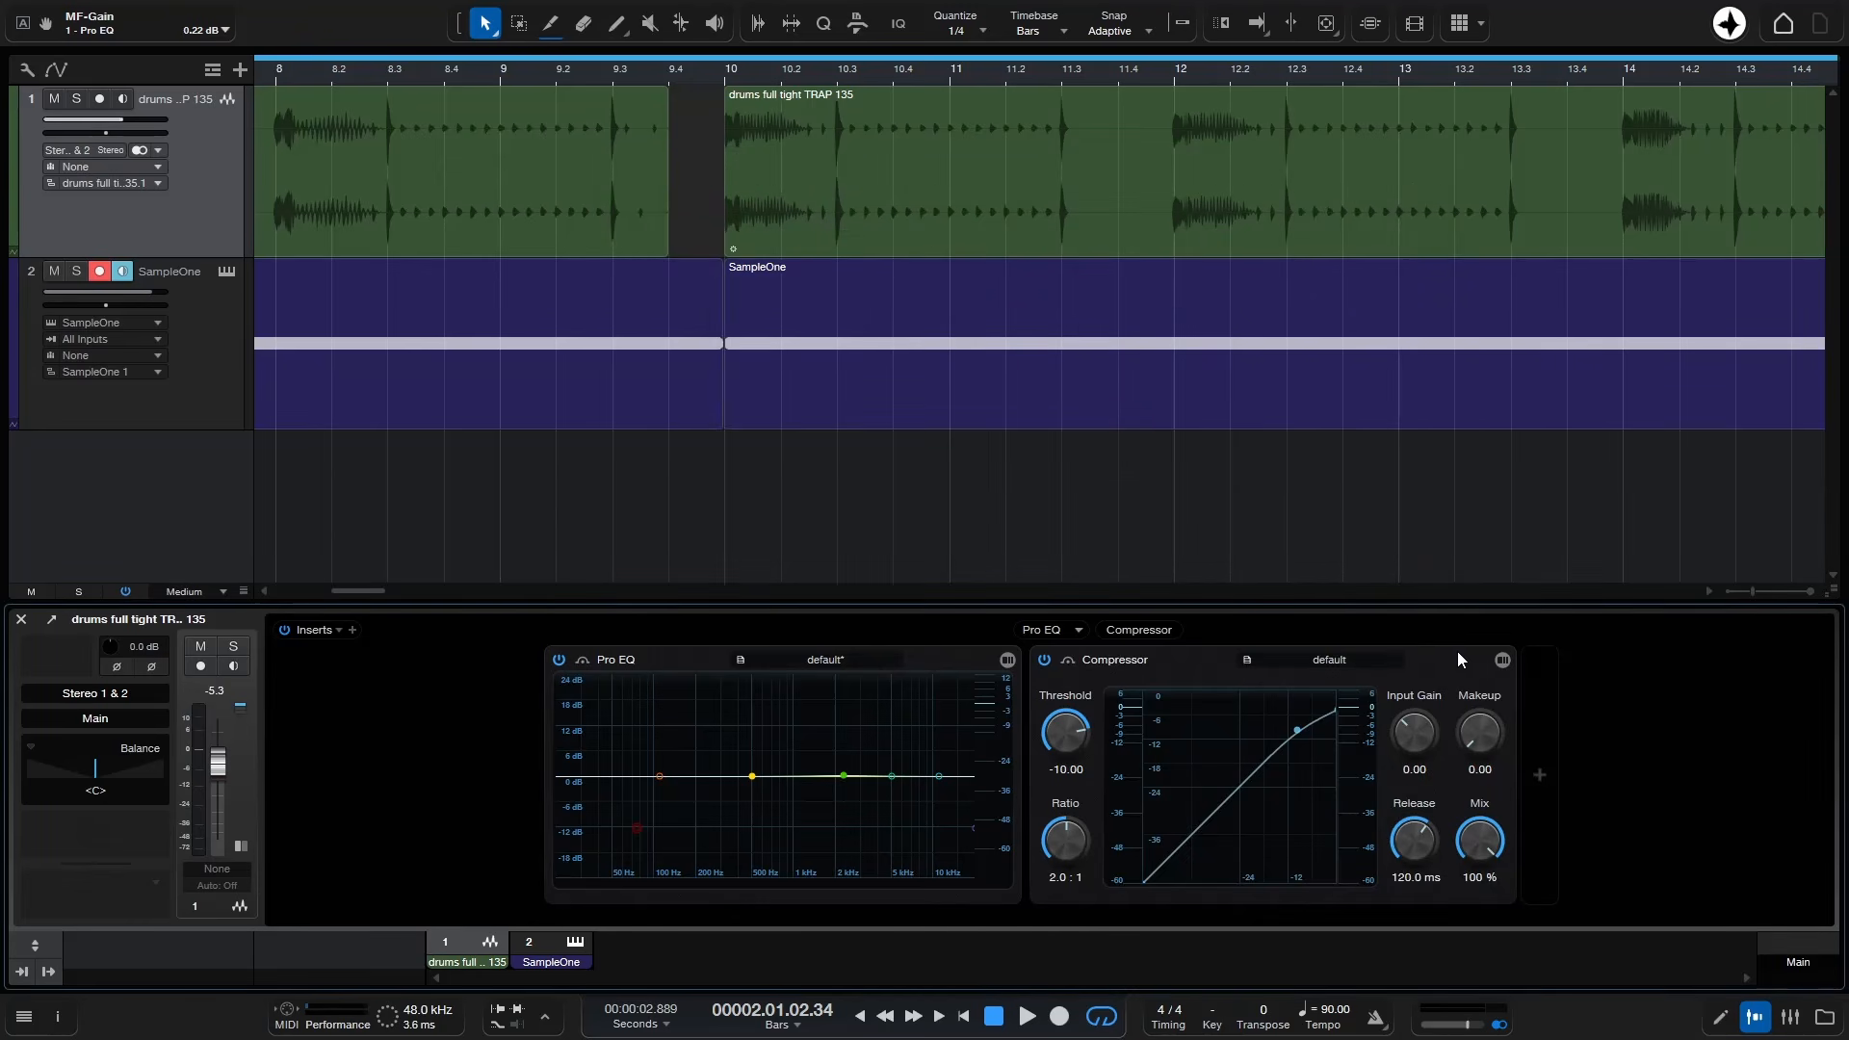
- Add Fender's RedlightDist from the effects browser after the Compressor on the drums track, and hide the browser
left_click(1825, 1019)
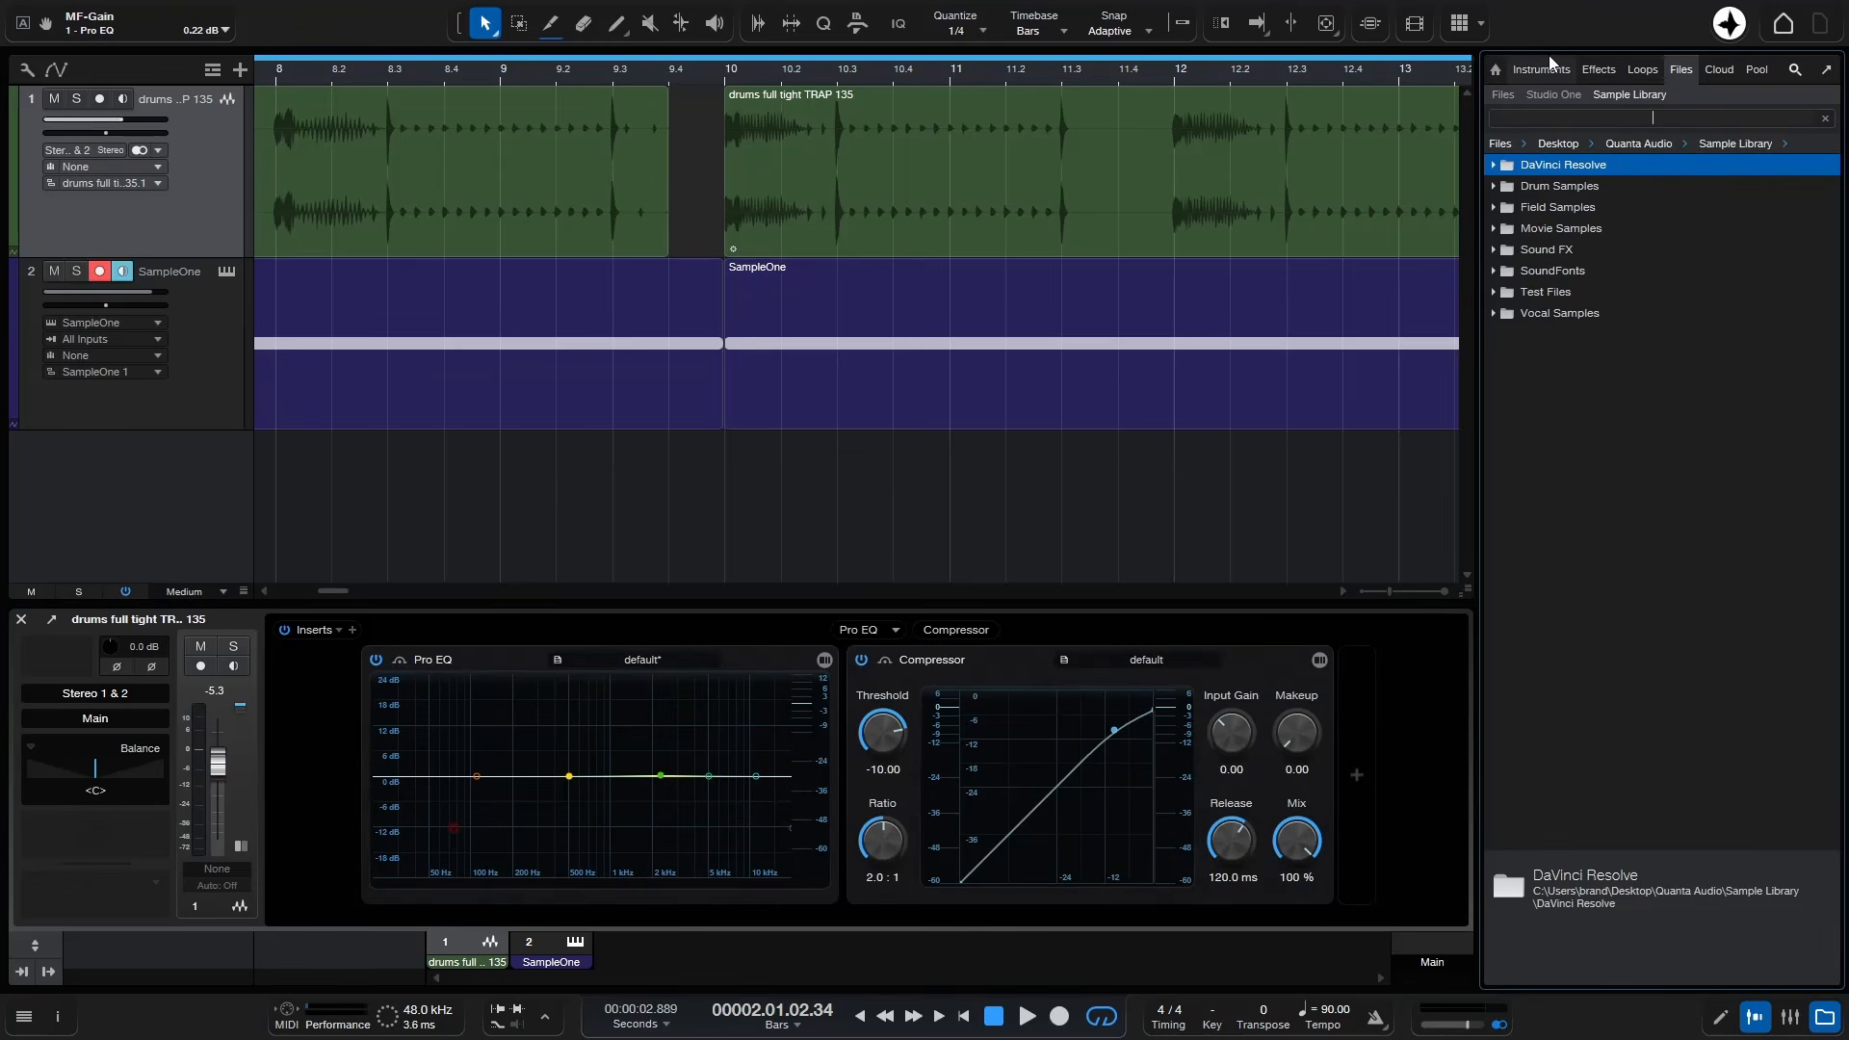
left_click(1595, 71)
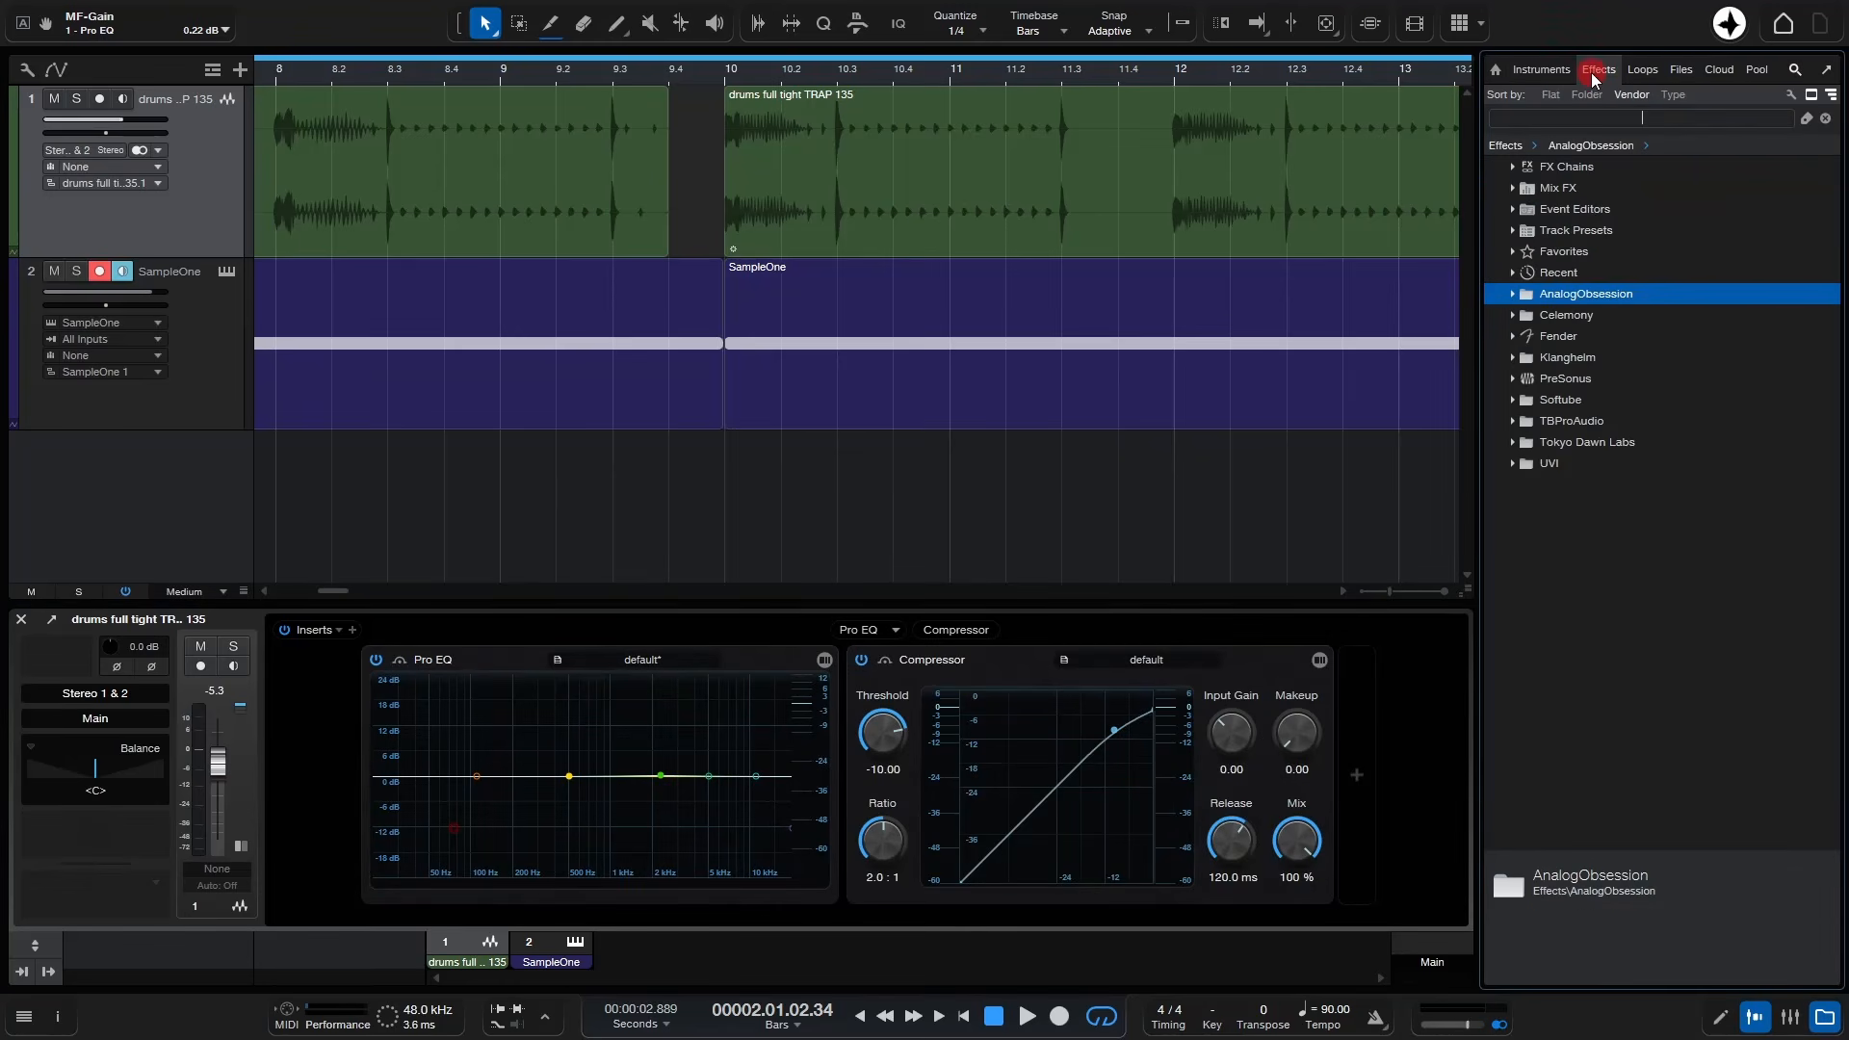
left_click(1511, 338)
scroll(1580, 545, "down", 5)
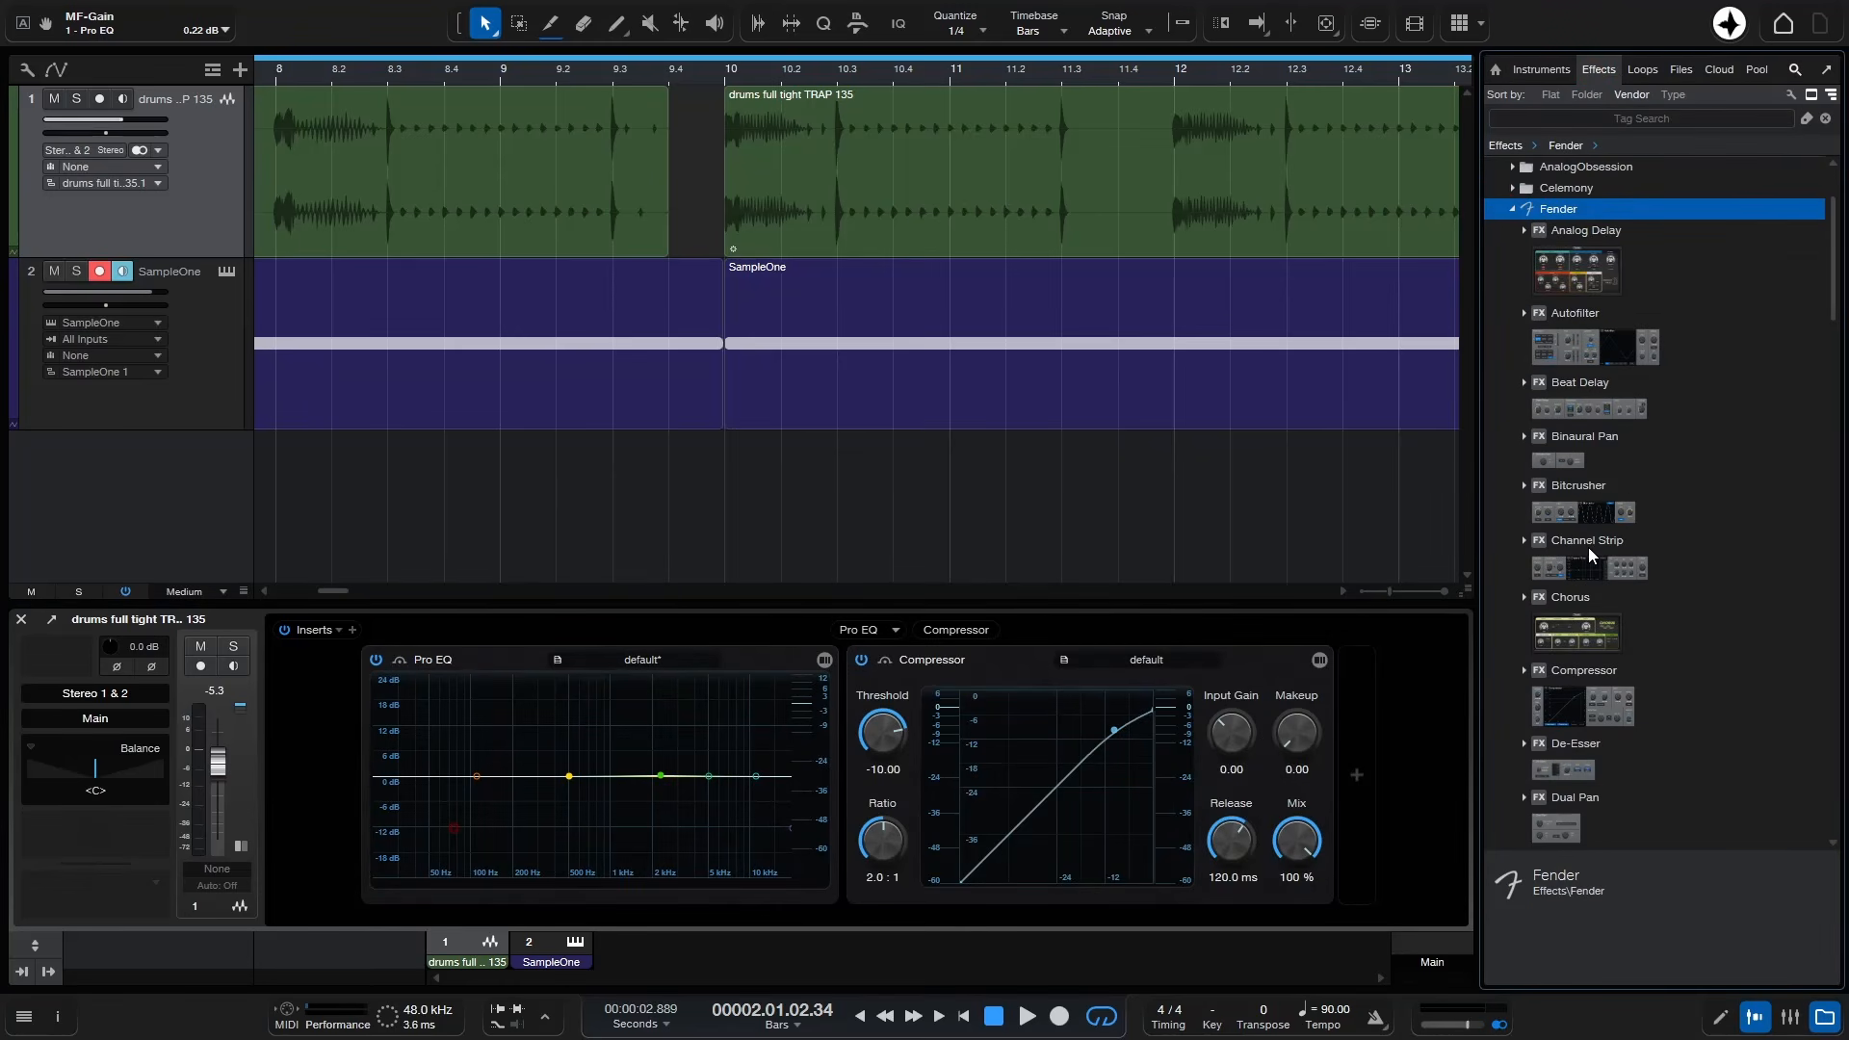
left_click_drag(1843, 292, 1843, 592)
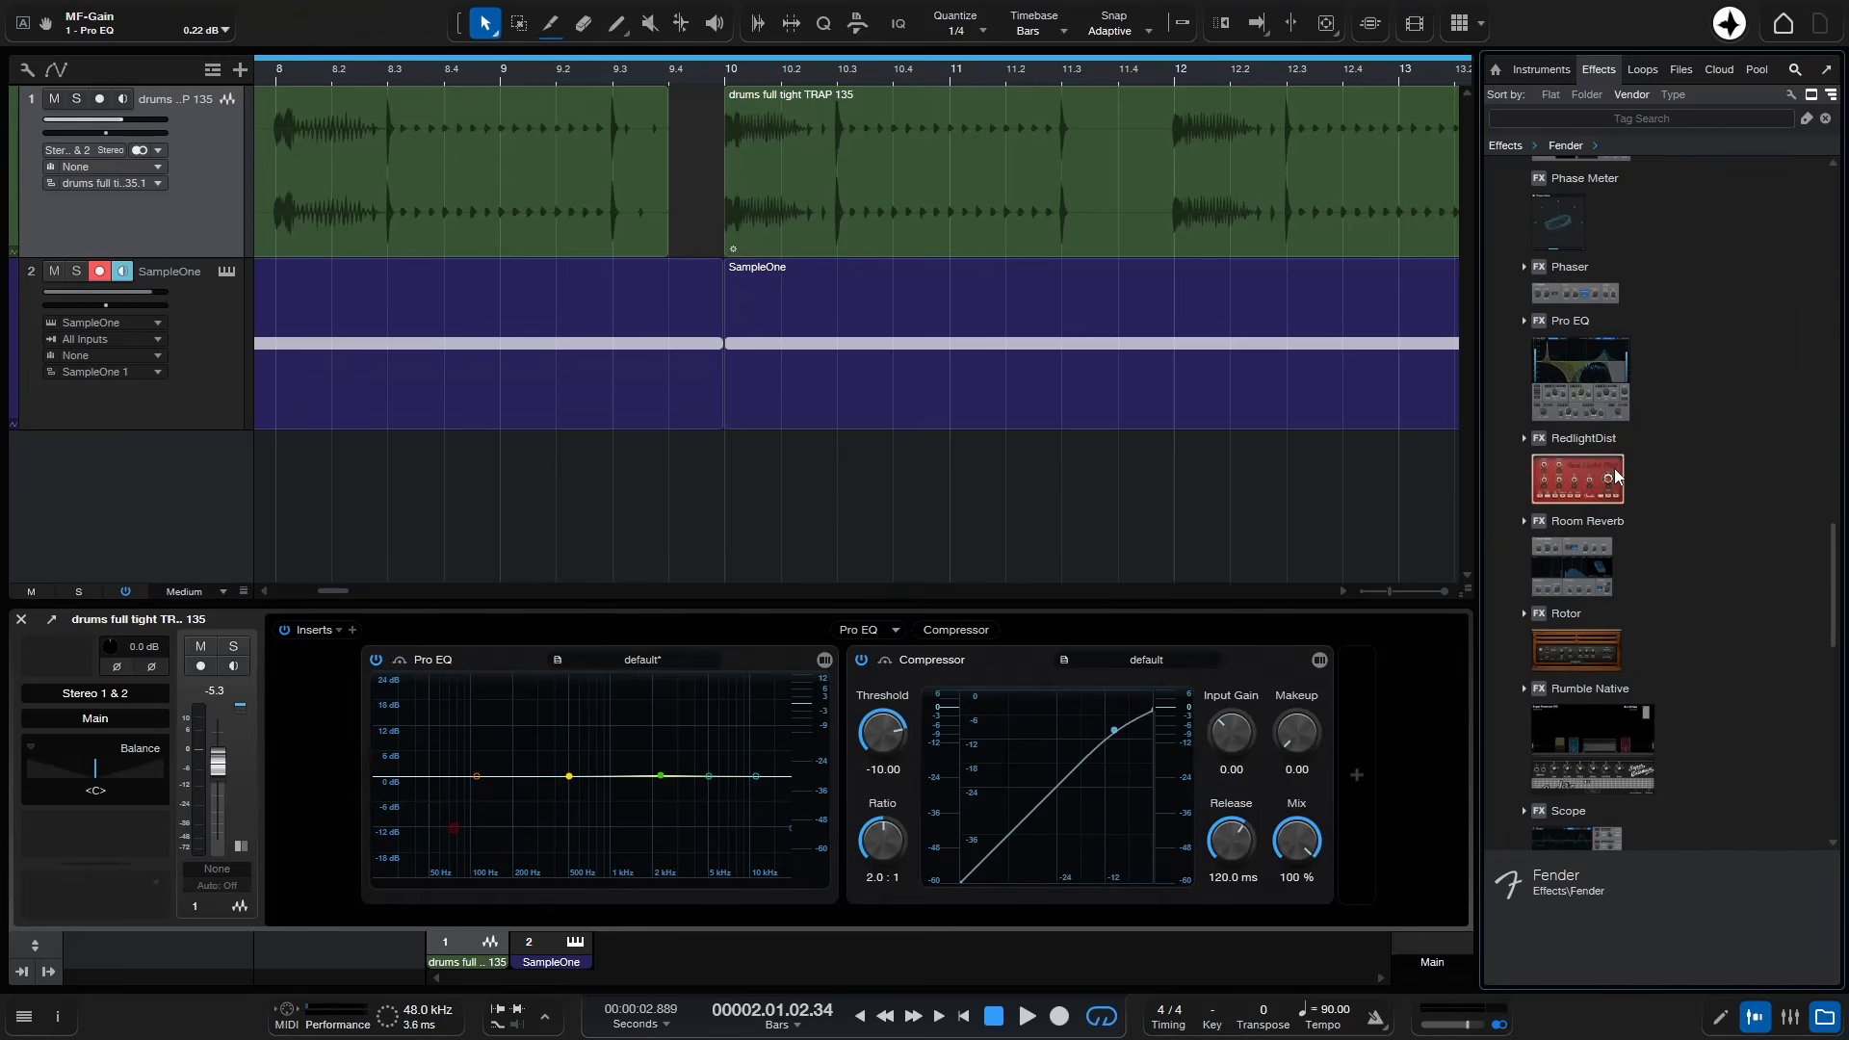
left_click_drag(1590, 486, 1395, 778)
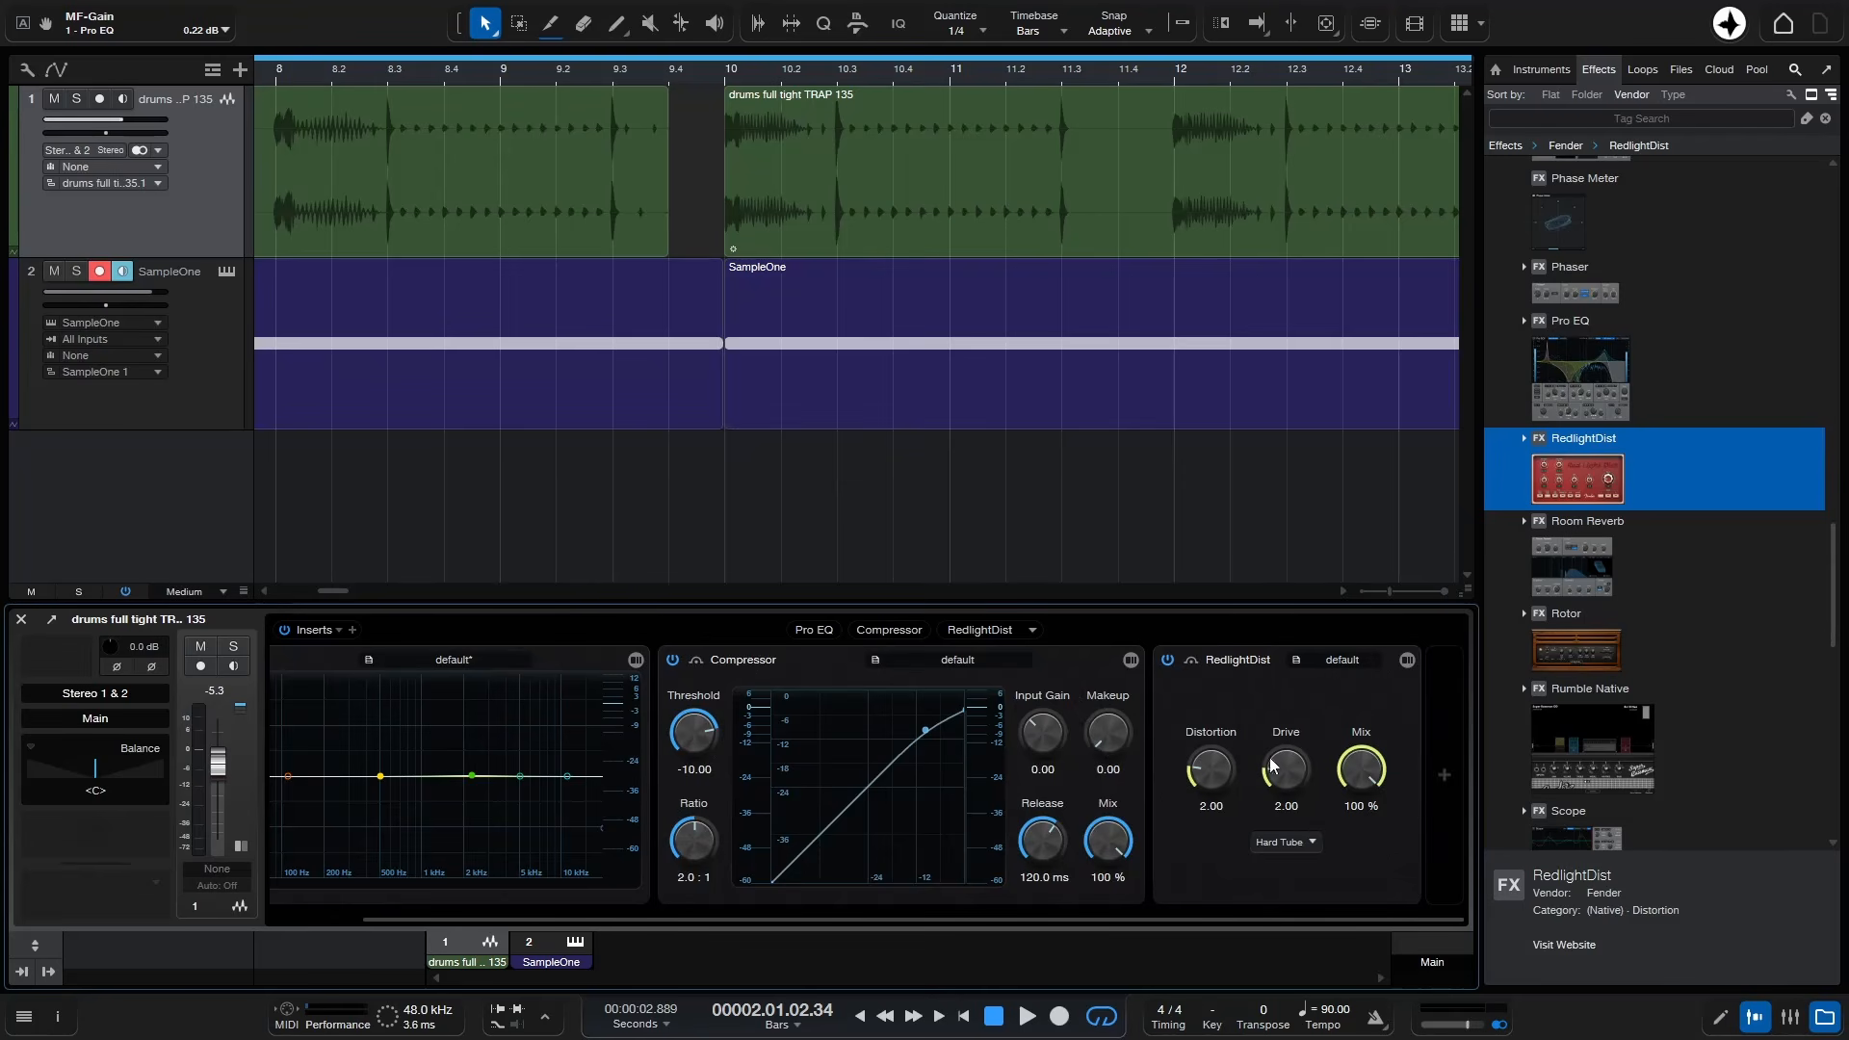
left_click(1825, 1017)
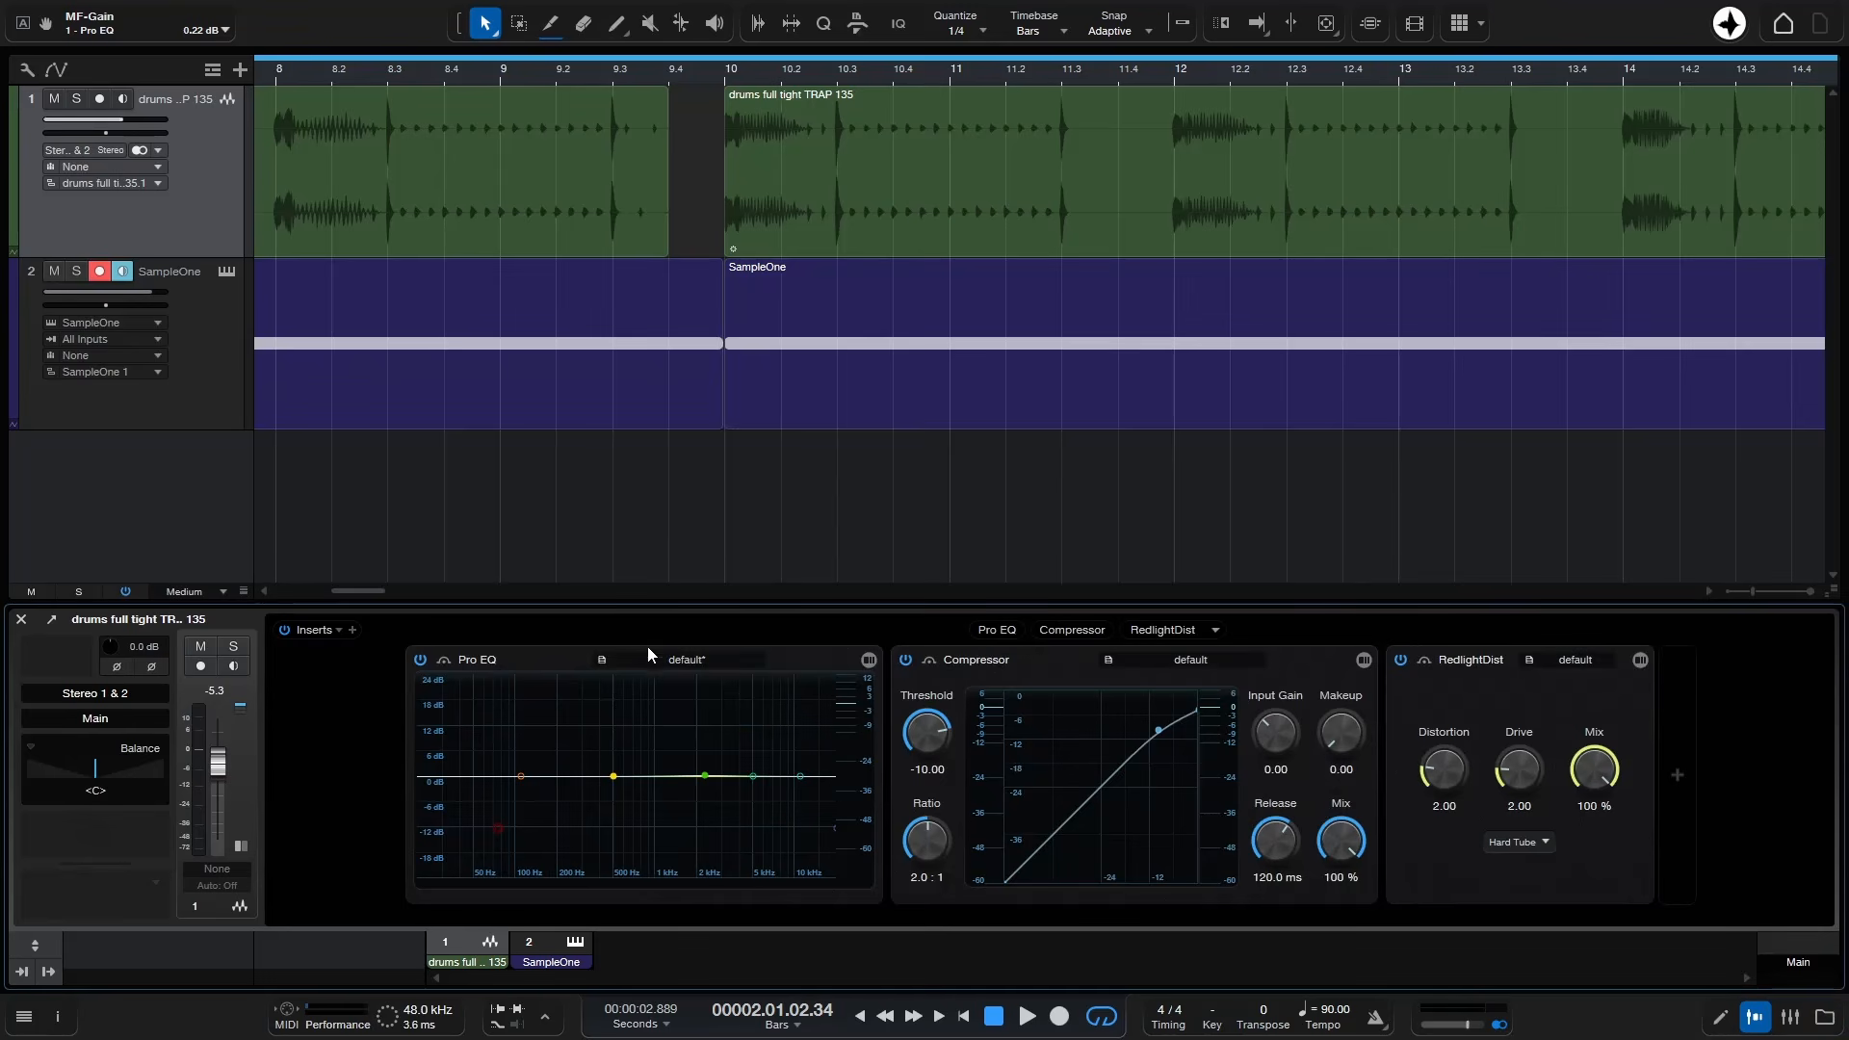
- Expand the drums channel to view its Inserts and Sends racks and the available insert effects, and collapse it
left_click(240, 847)
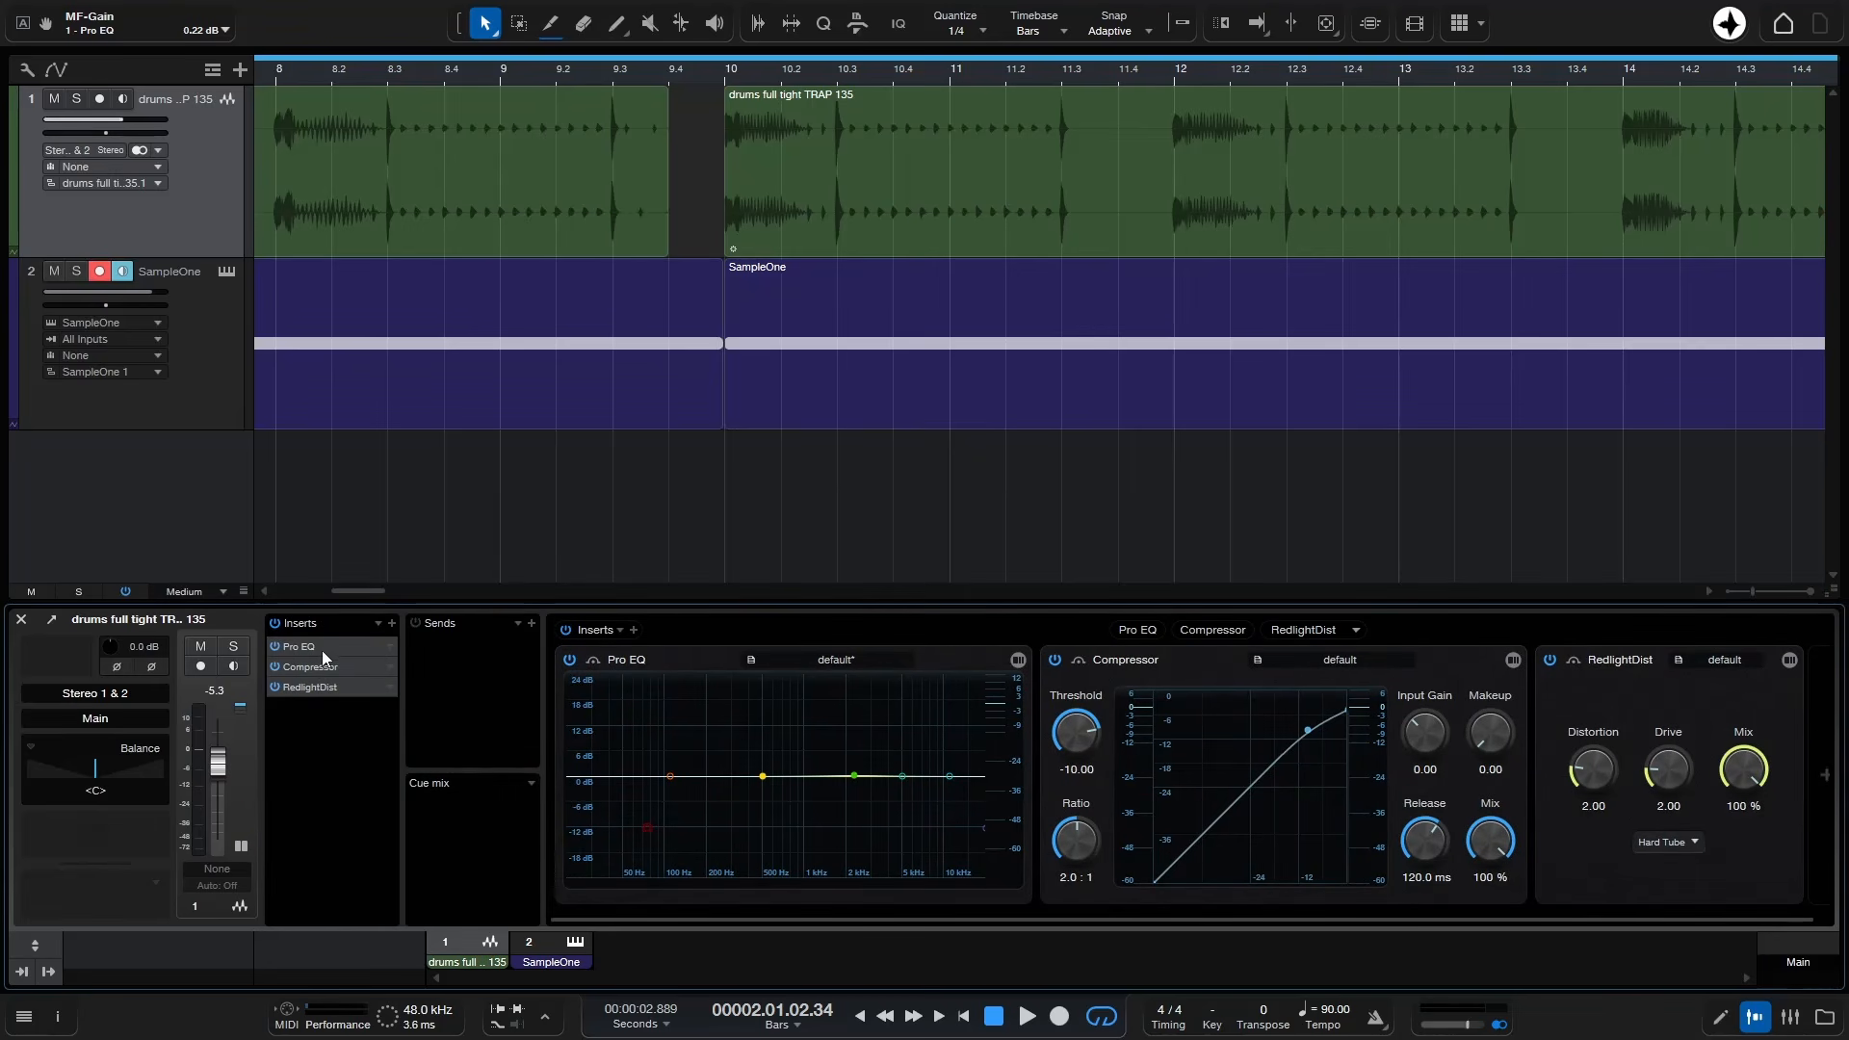
left_click(391, 624)
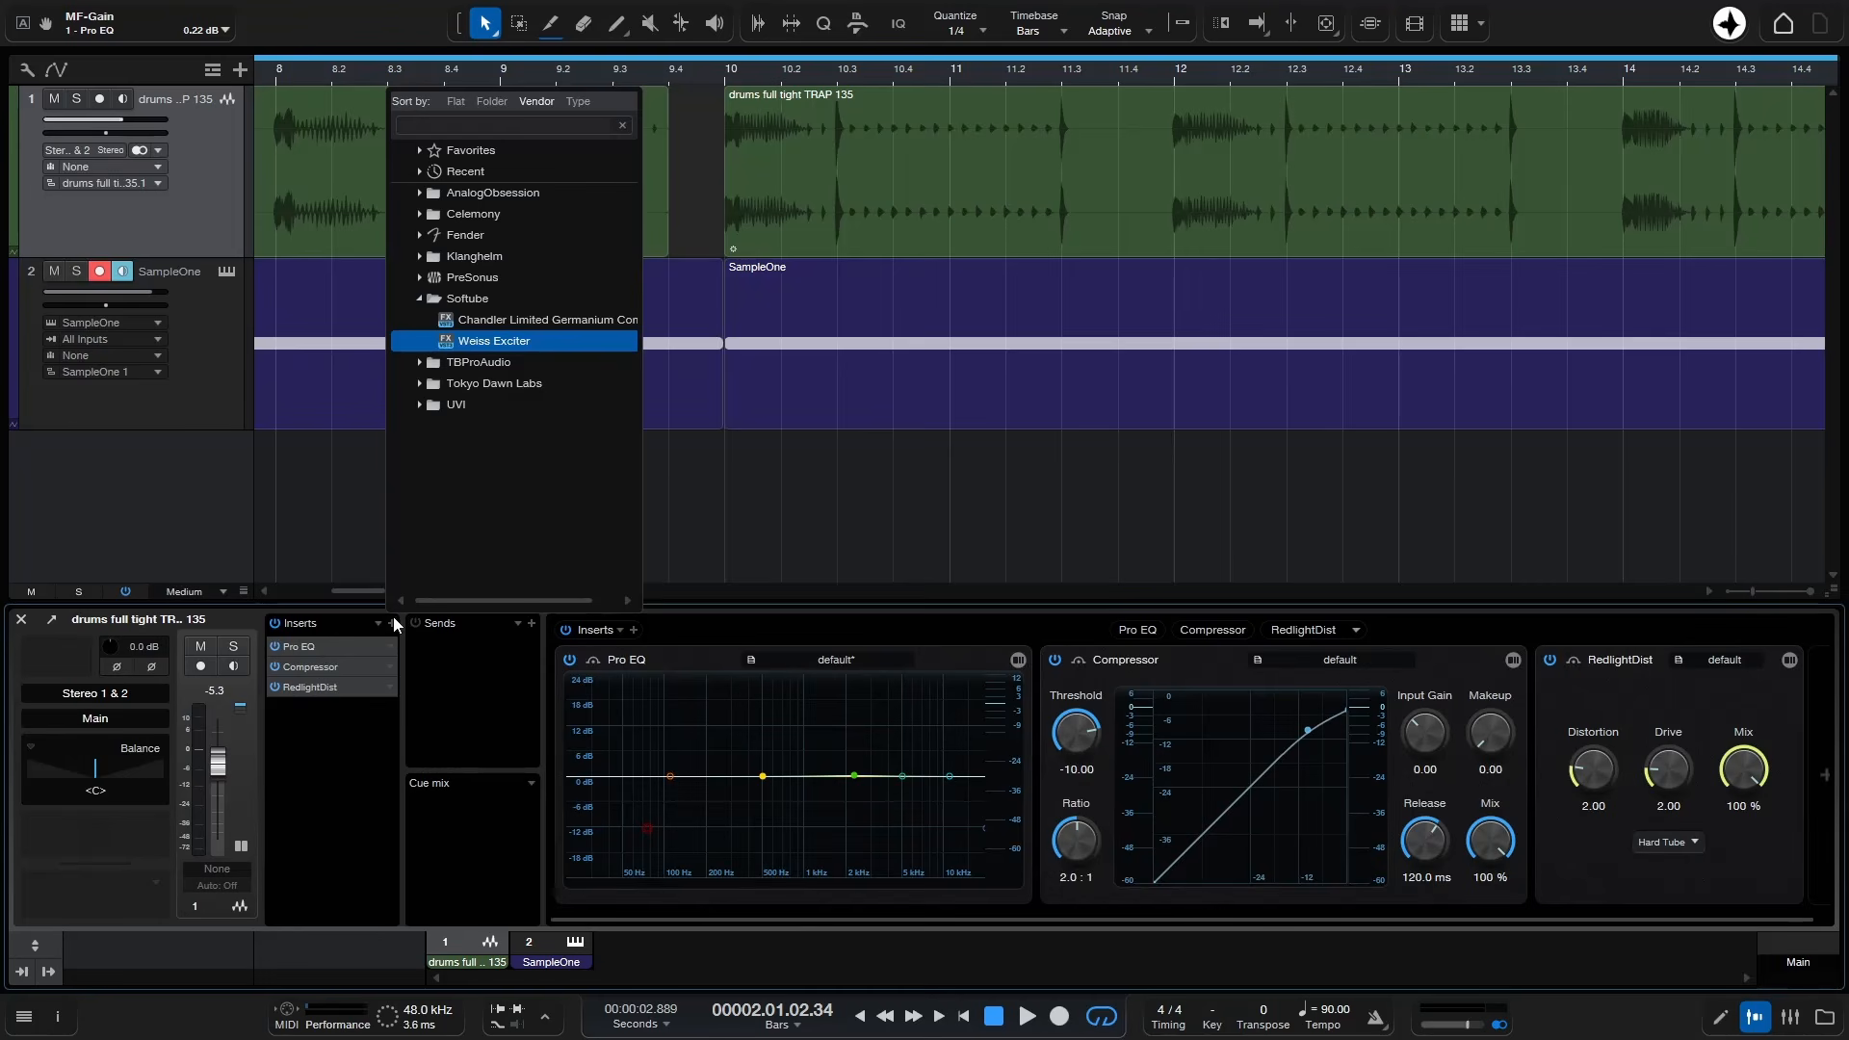
left_click(333, 848)
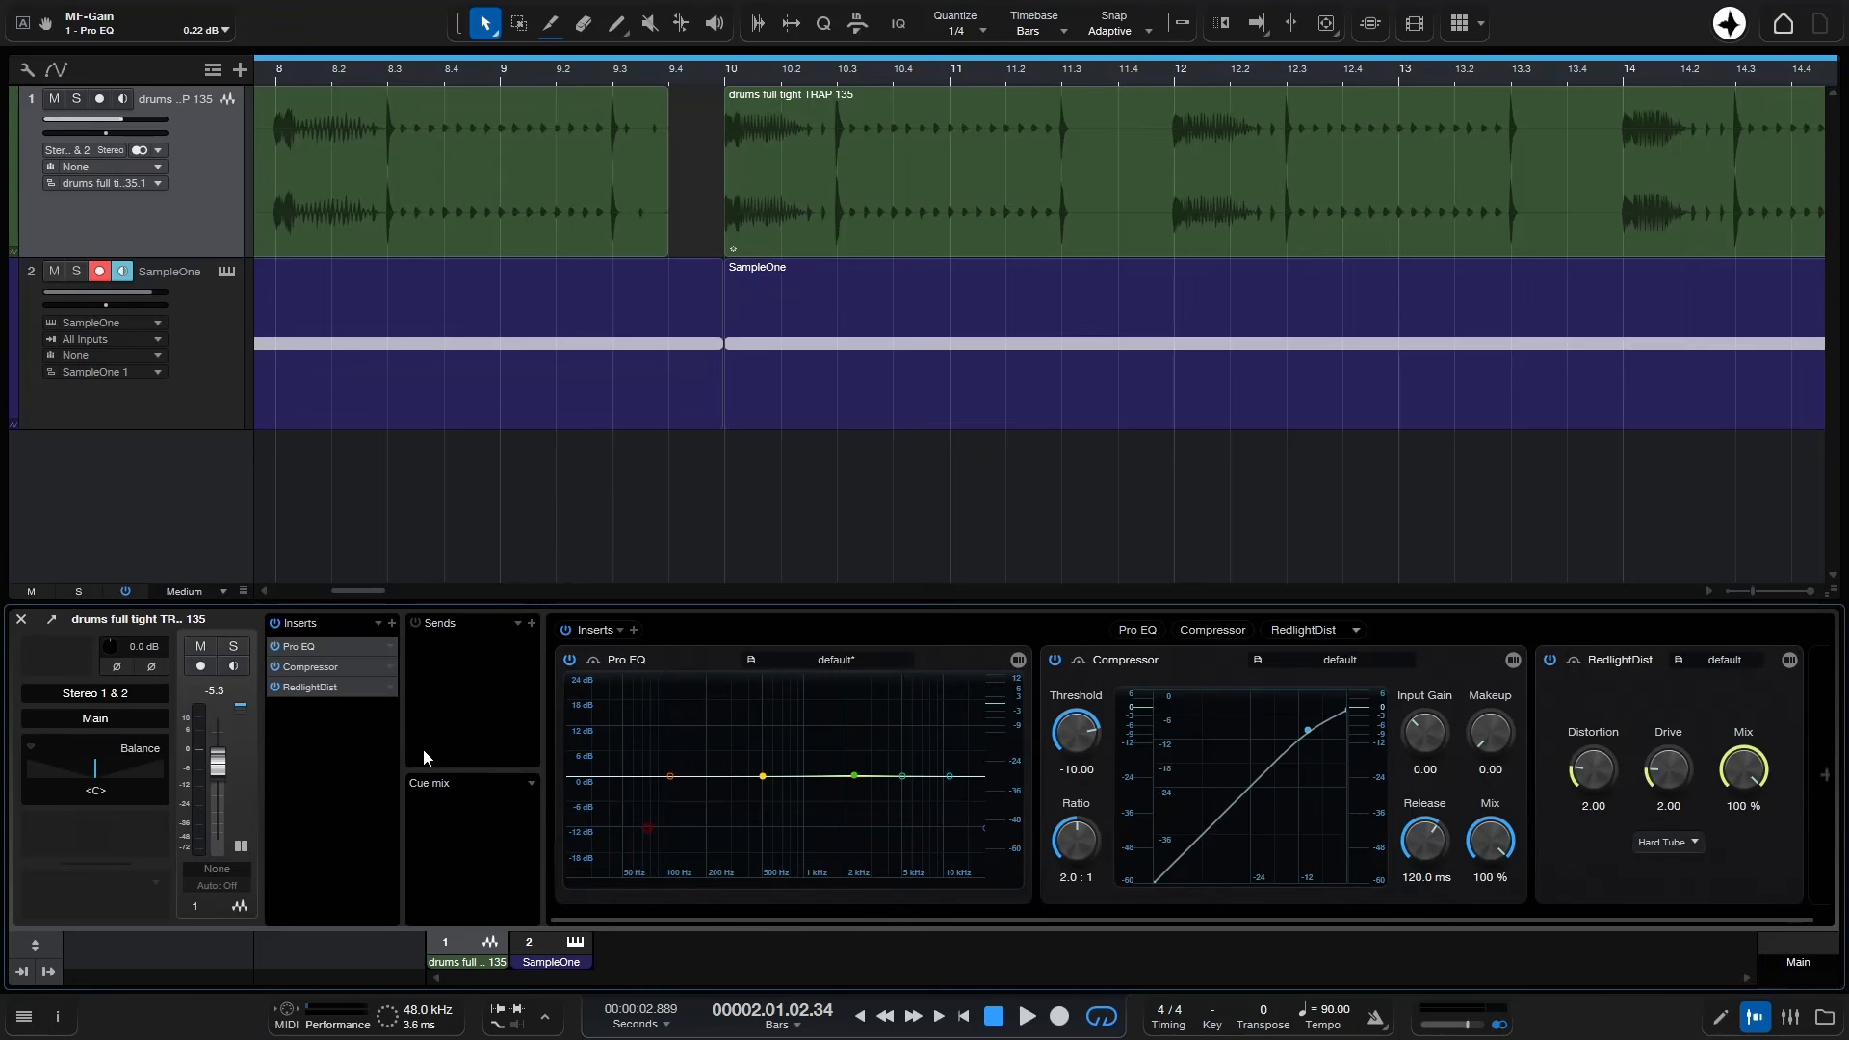
left_click(240, 845)
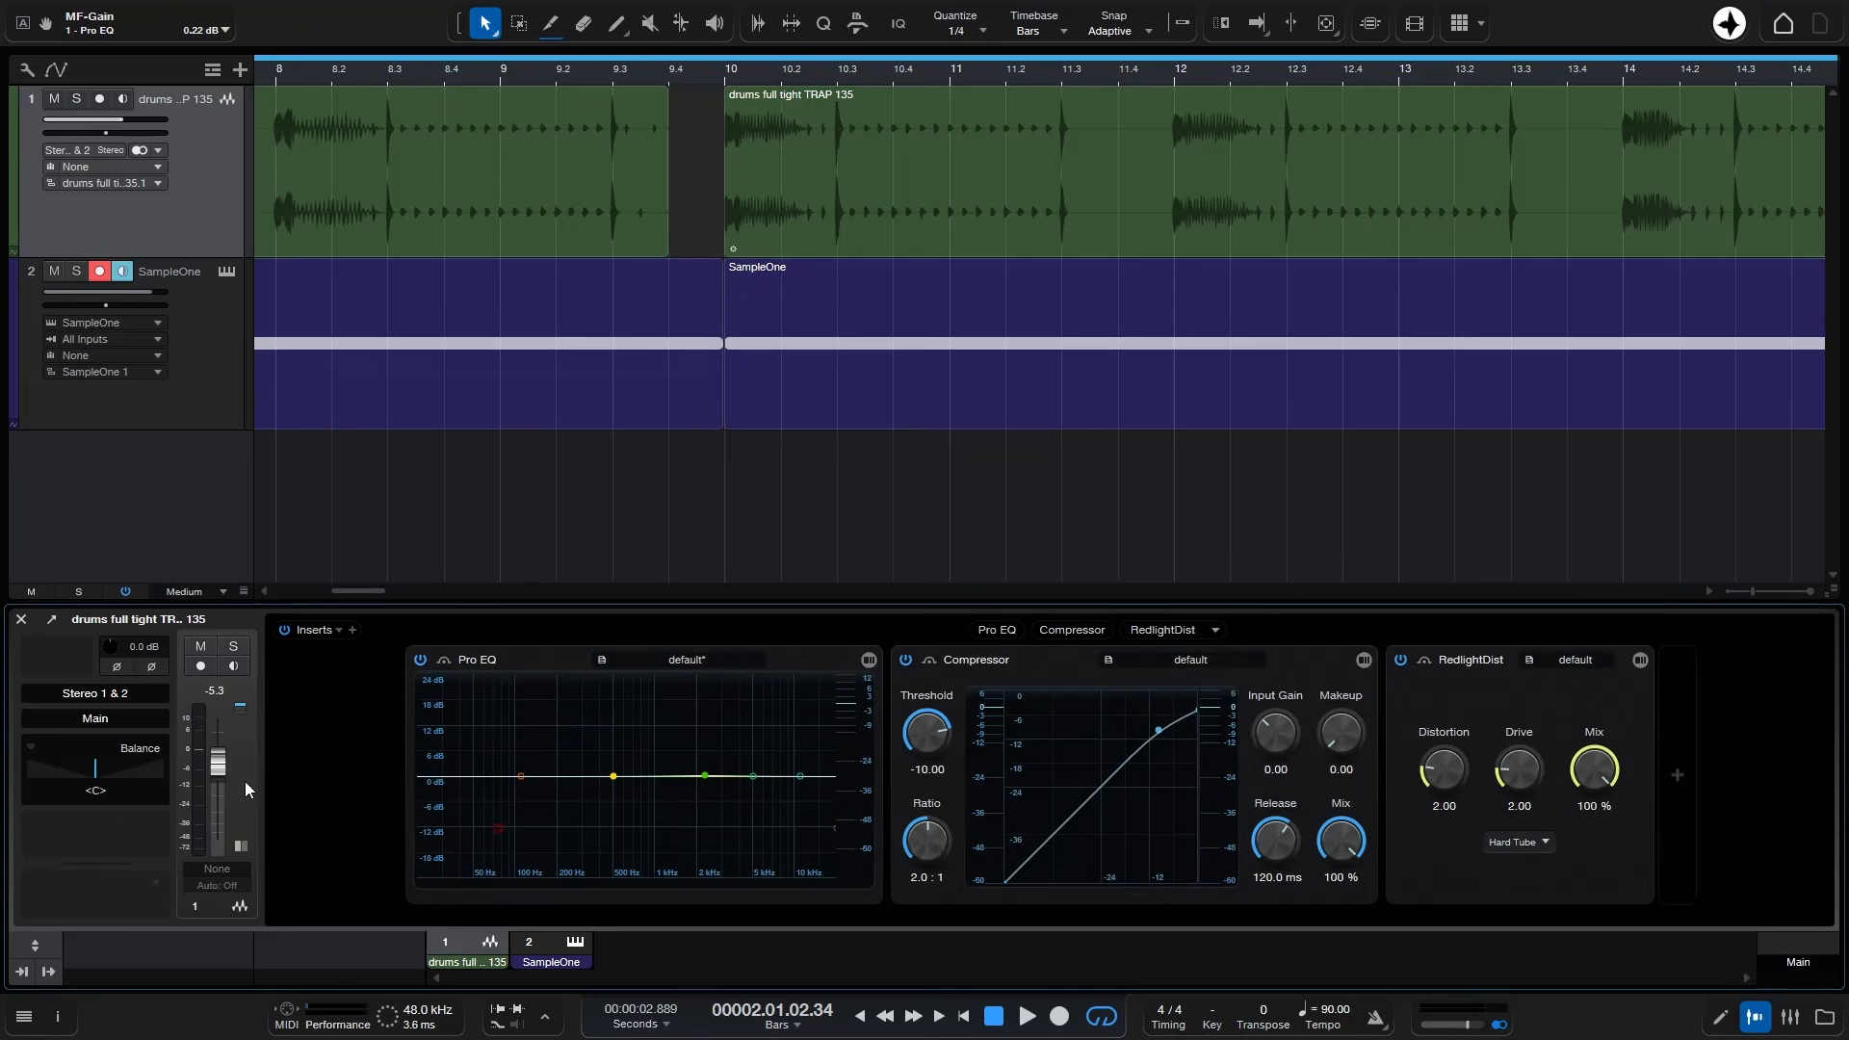
- View the Compressor's context options, and switch the focus back and forth between RedlightDist, Compressor and Pro EQ
right_click(1312, 668)
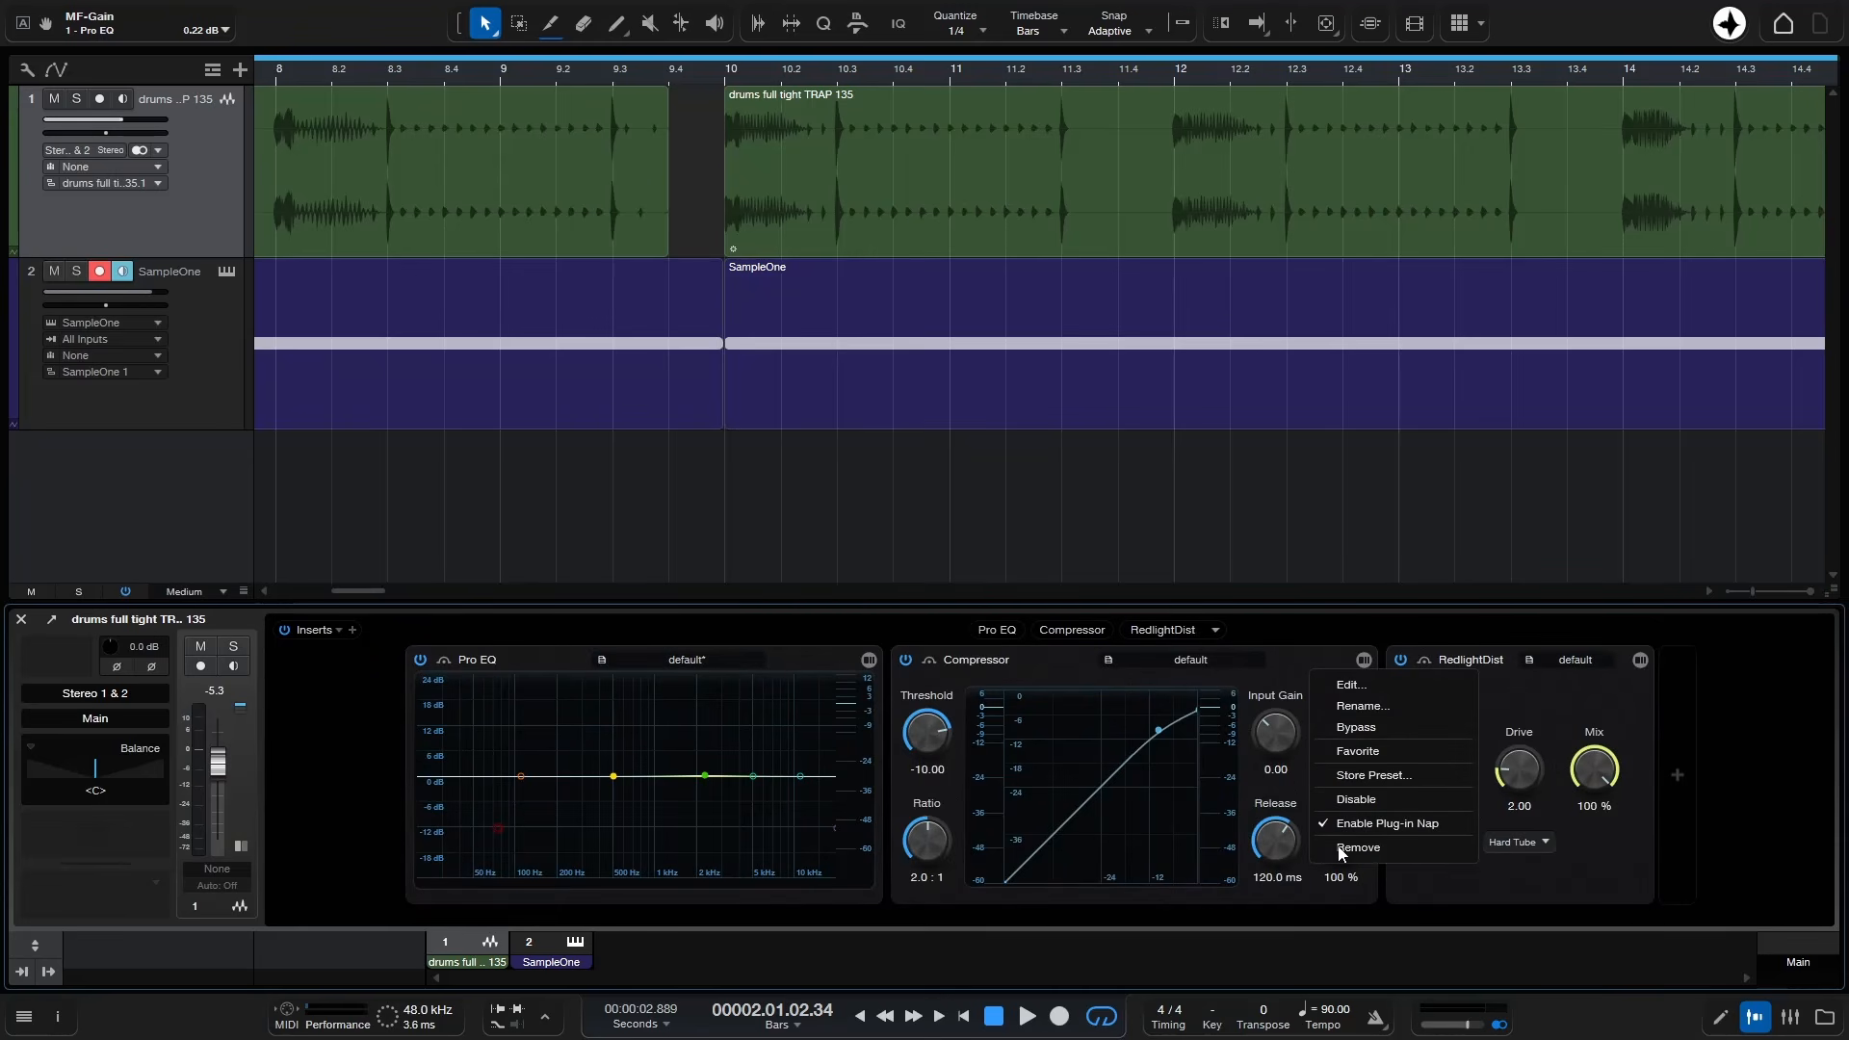
left_click(1435, 880)
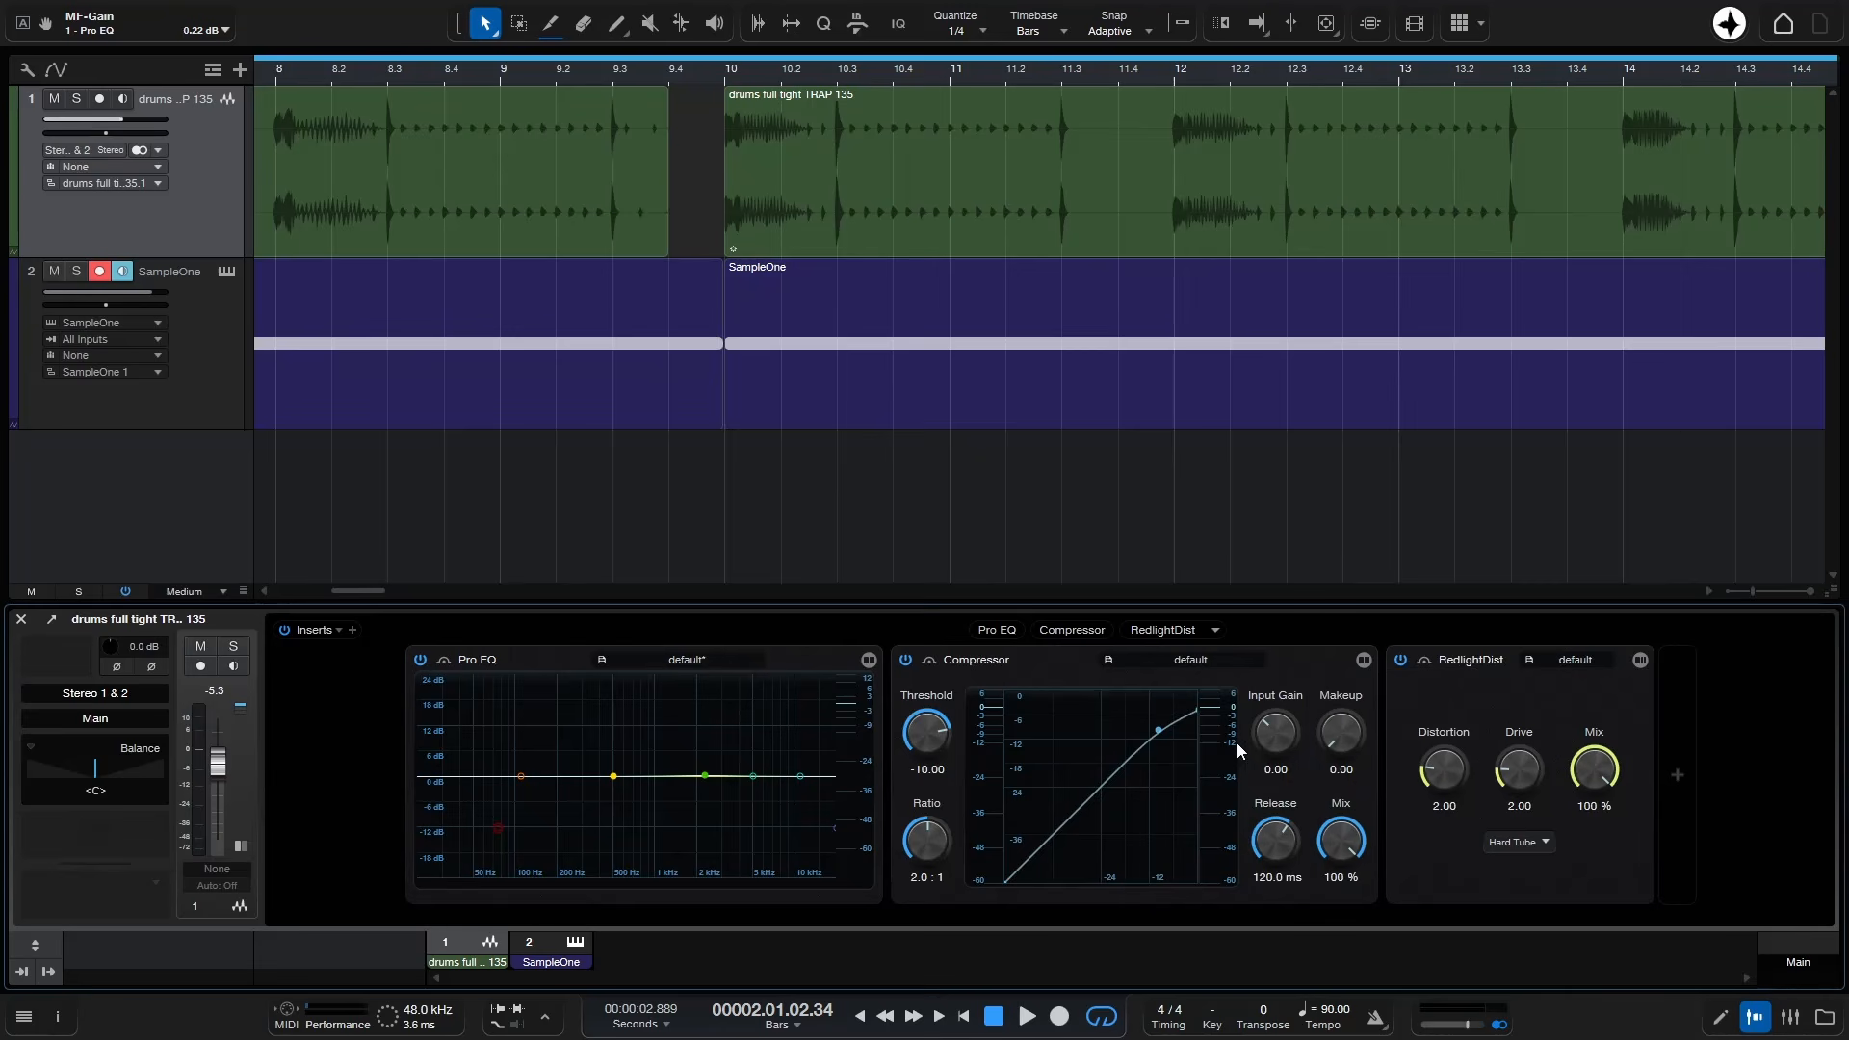
left_click(1173, 631)
left_click(1074, 633)
left_click(1005, 629)
left_click(1077, 633)
left_click(1177, 629)
left_click(1078, 636)
left_click(996, 631)
- Compare the Pro EQ's options in the overview with RedlightDist's options in the expanded Inserts rack, and collapse the rack
left_click(1036, 630)
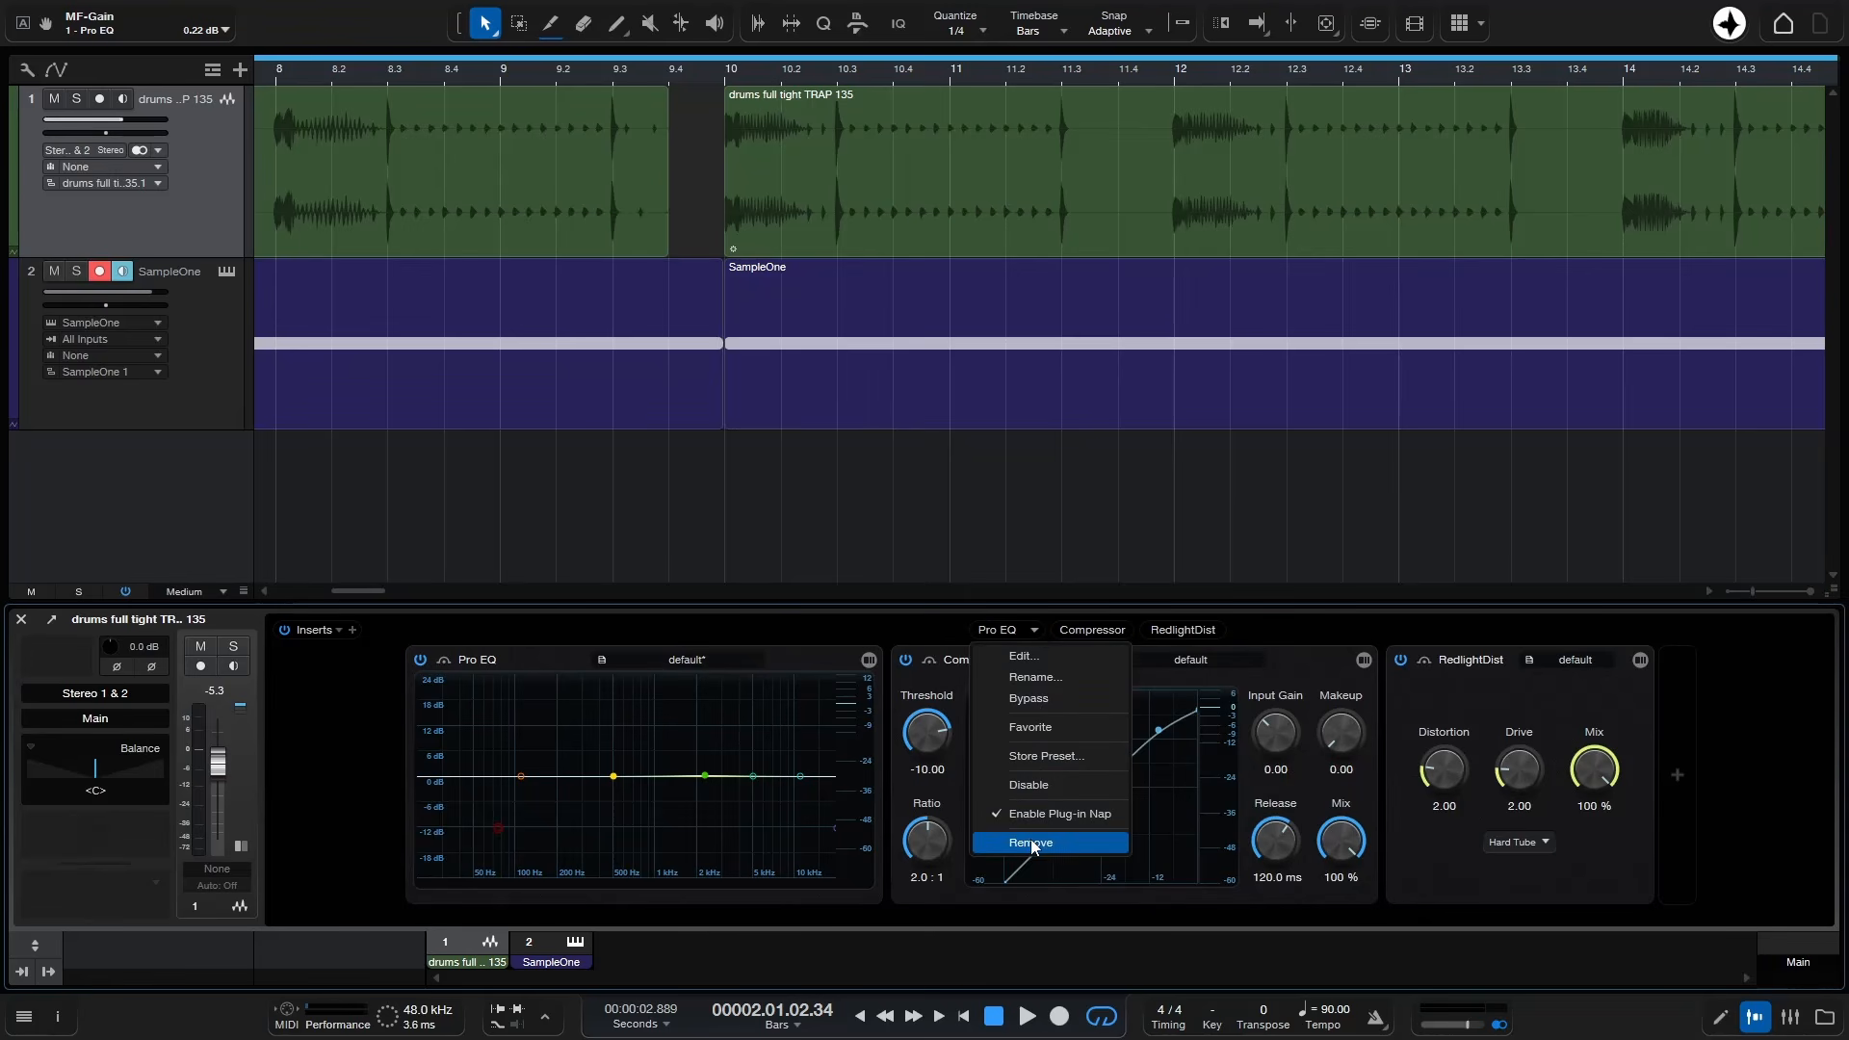
left_click(1410, 868)
left_click(241, 846)
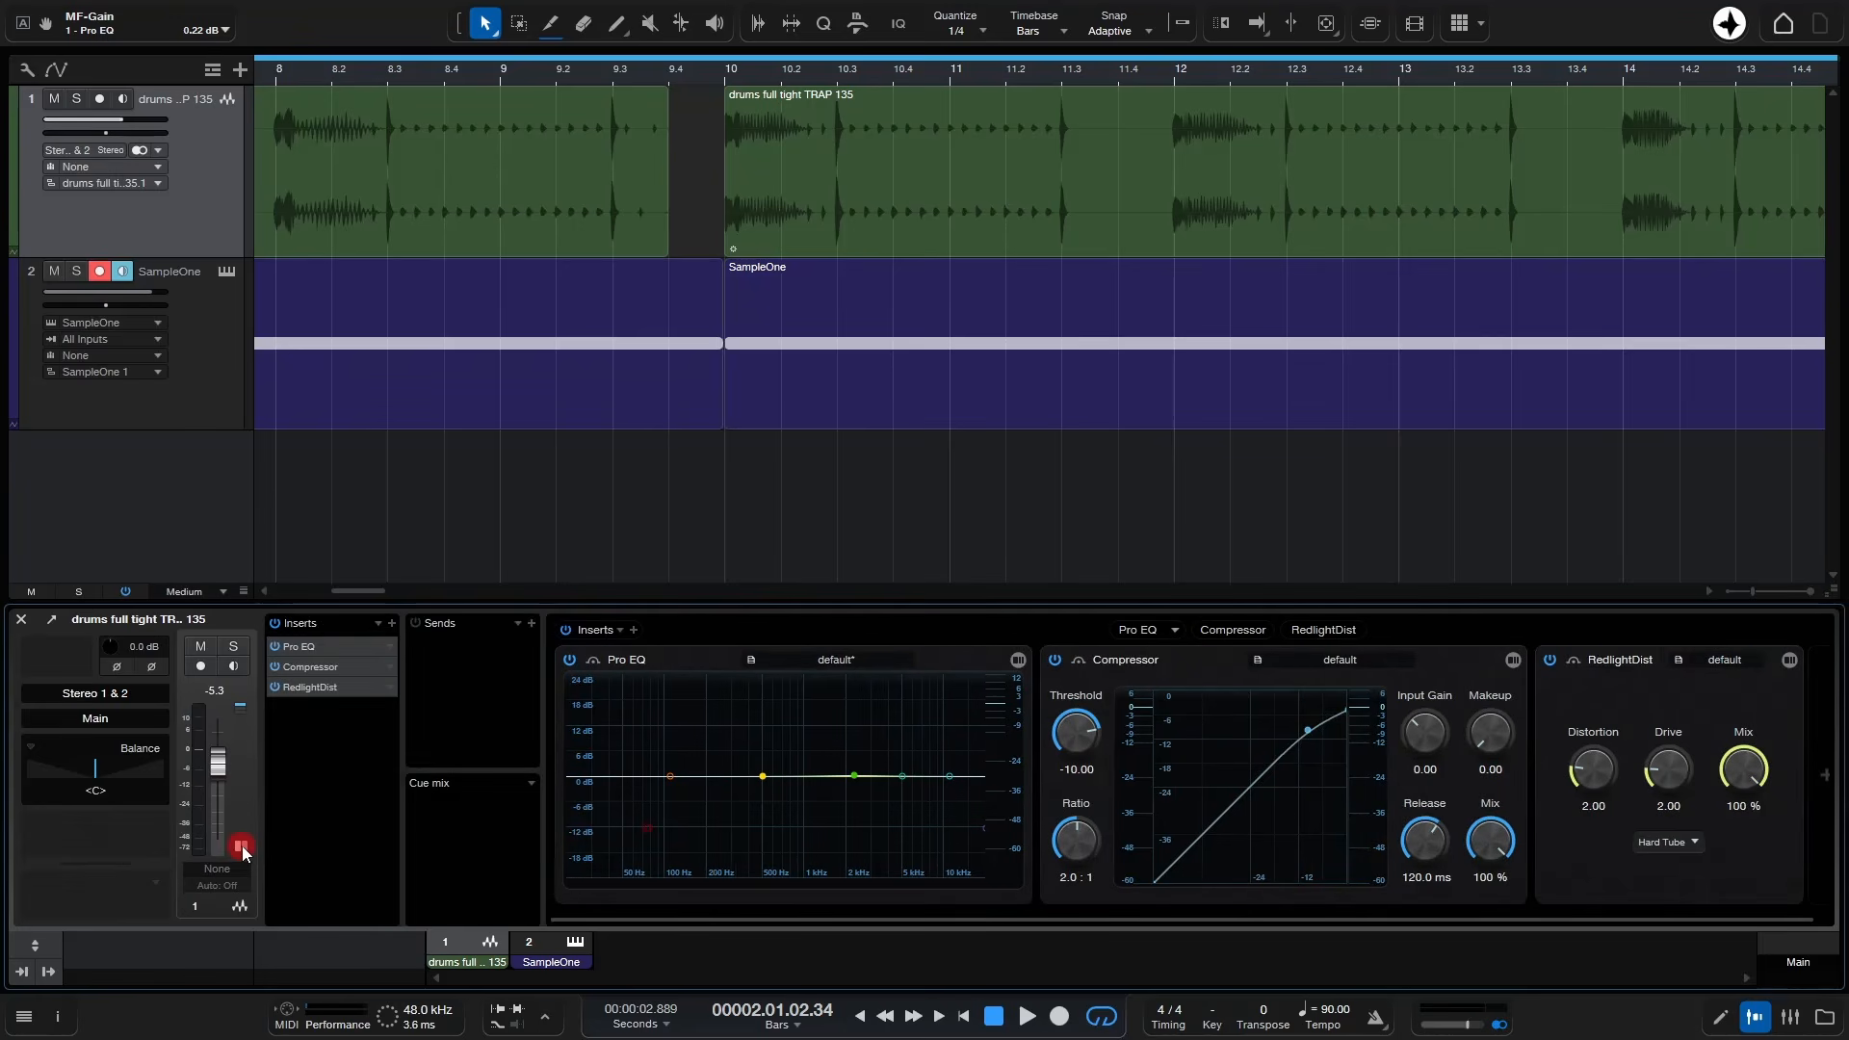
left_click(386, 691)
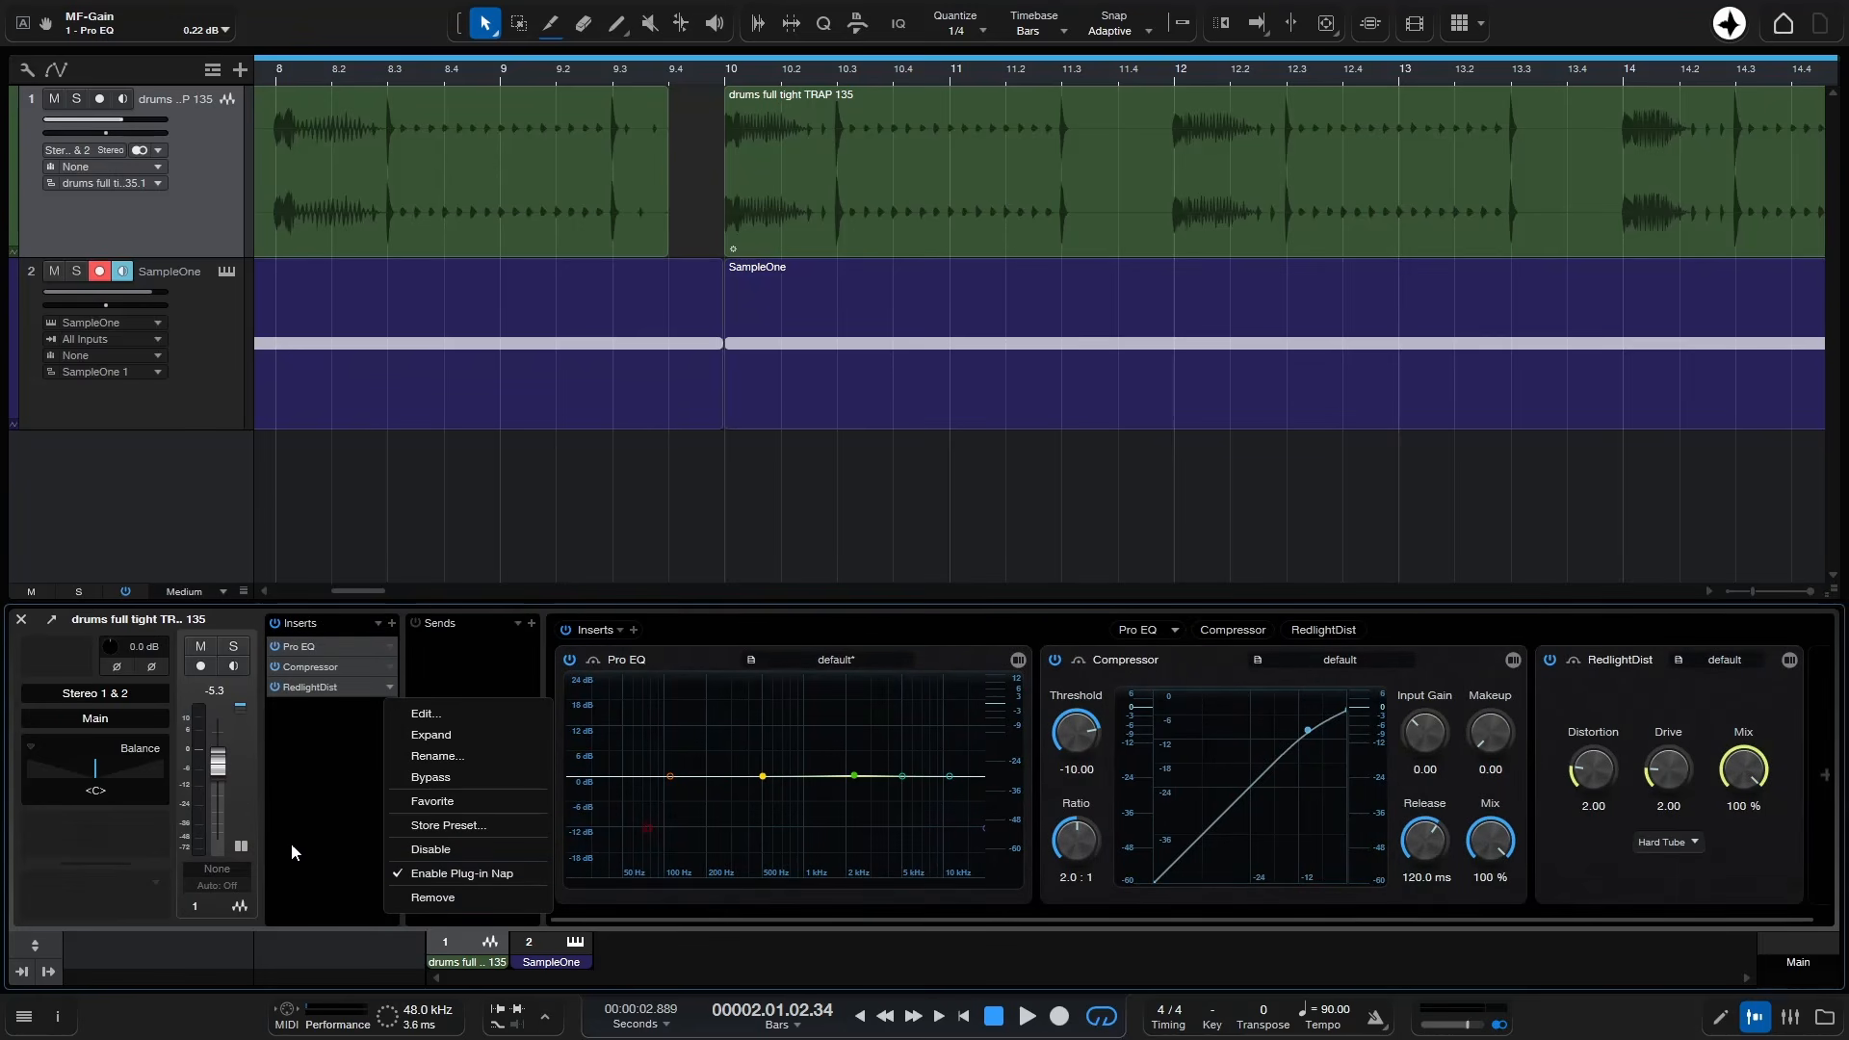
left_click(245, 844)
left_click(243, 846)
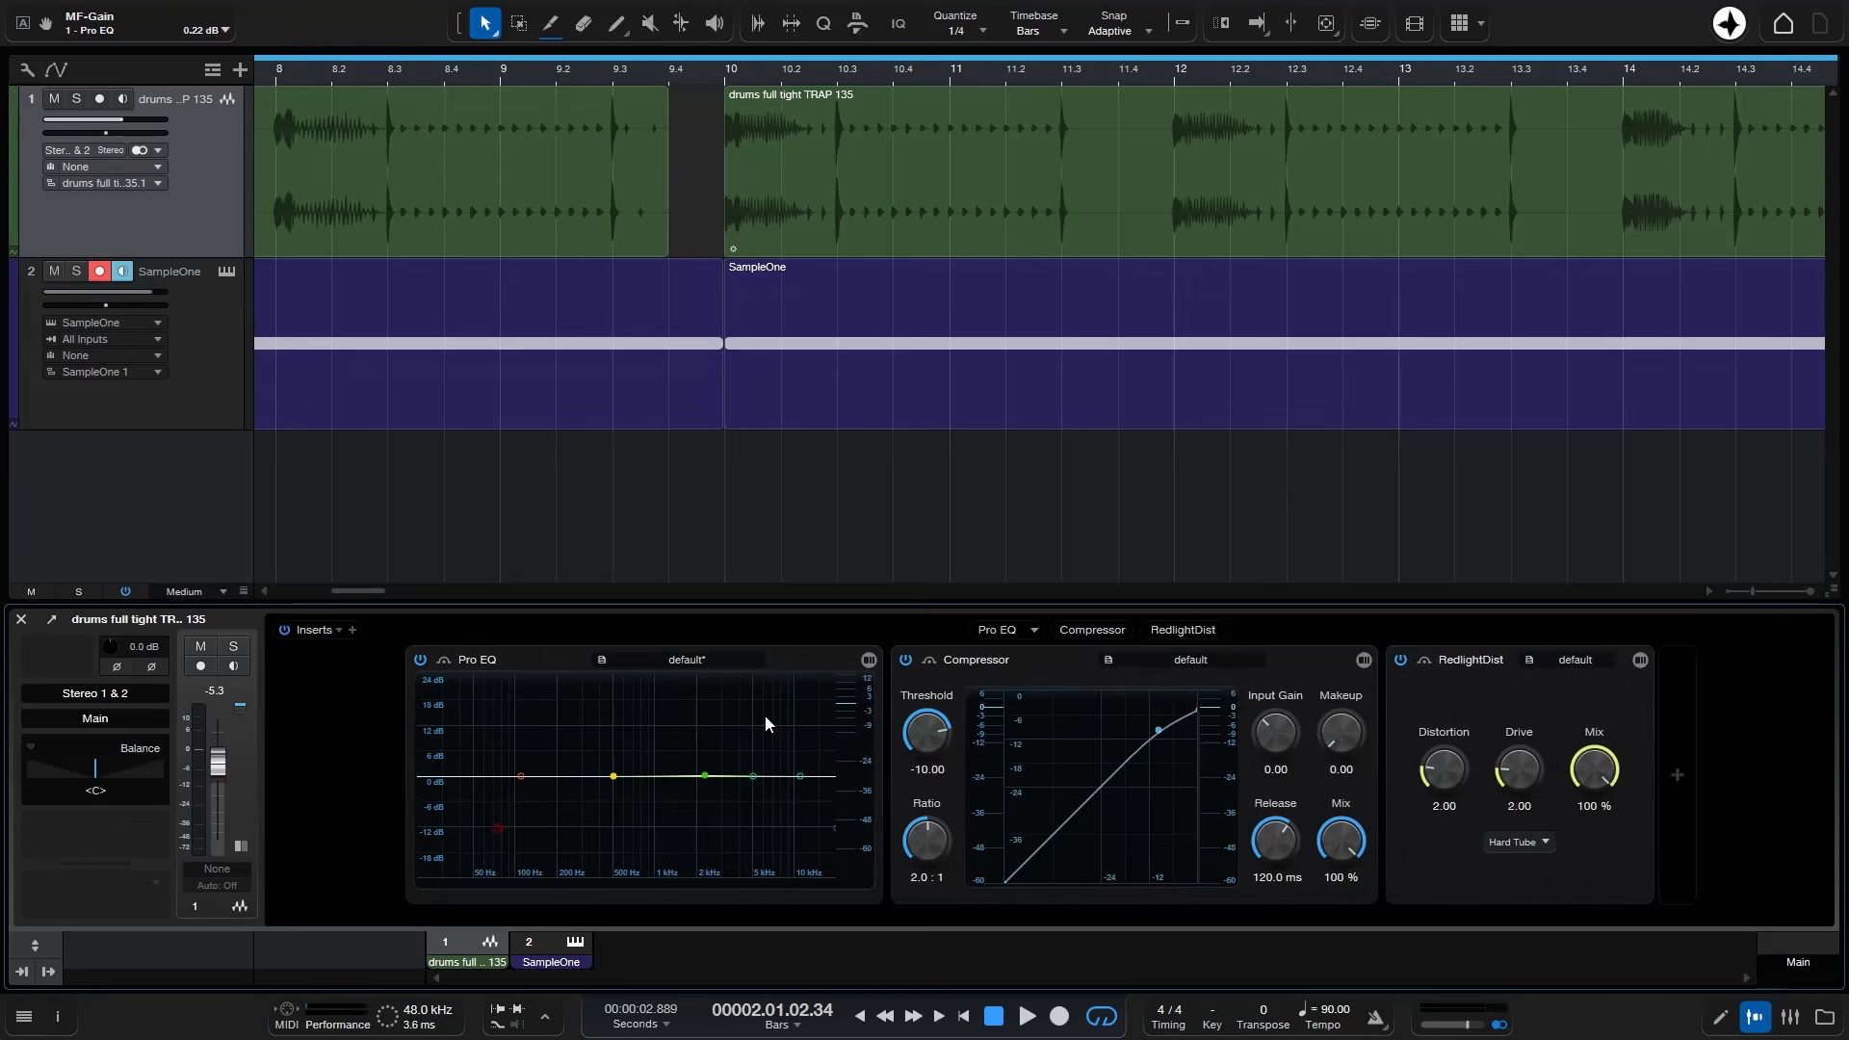
- Open the Pro EQ editor through the effect's options, close it, and review the other options without applying any
left_click(1032, 634)
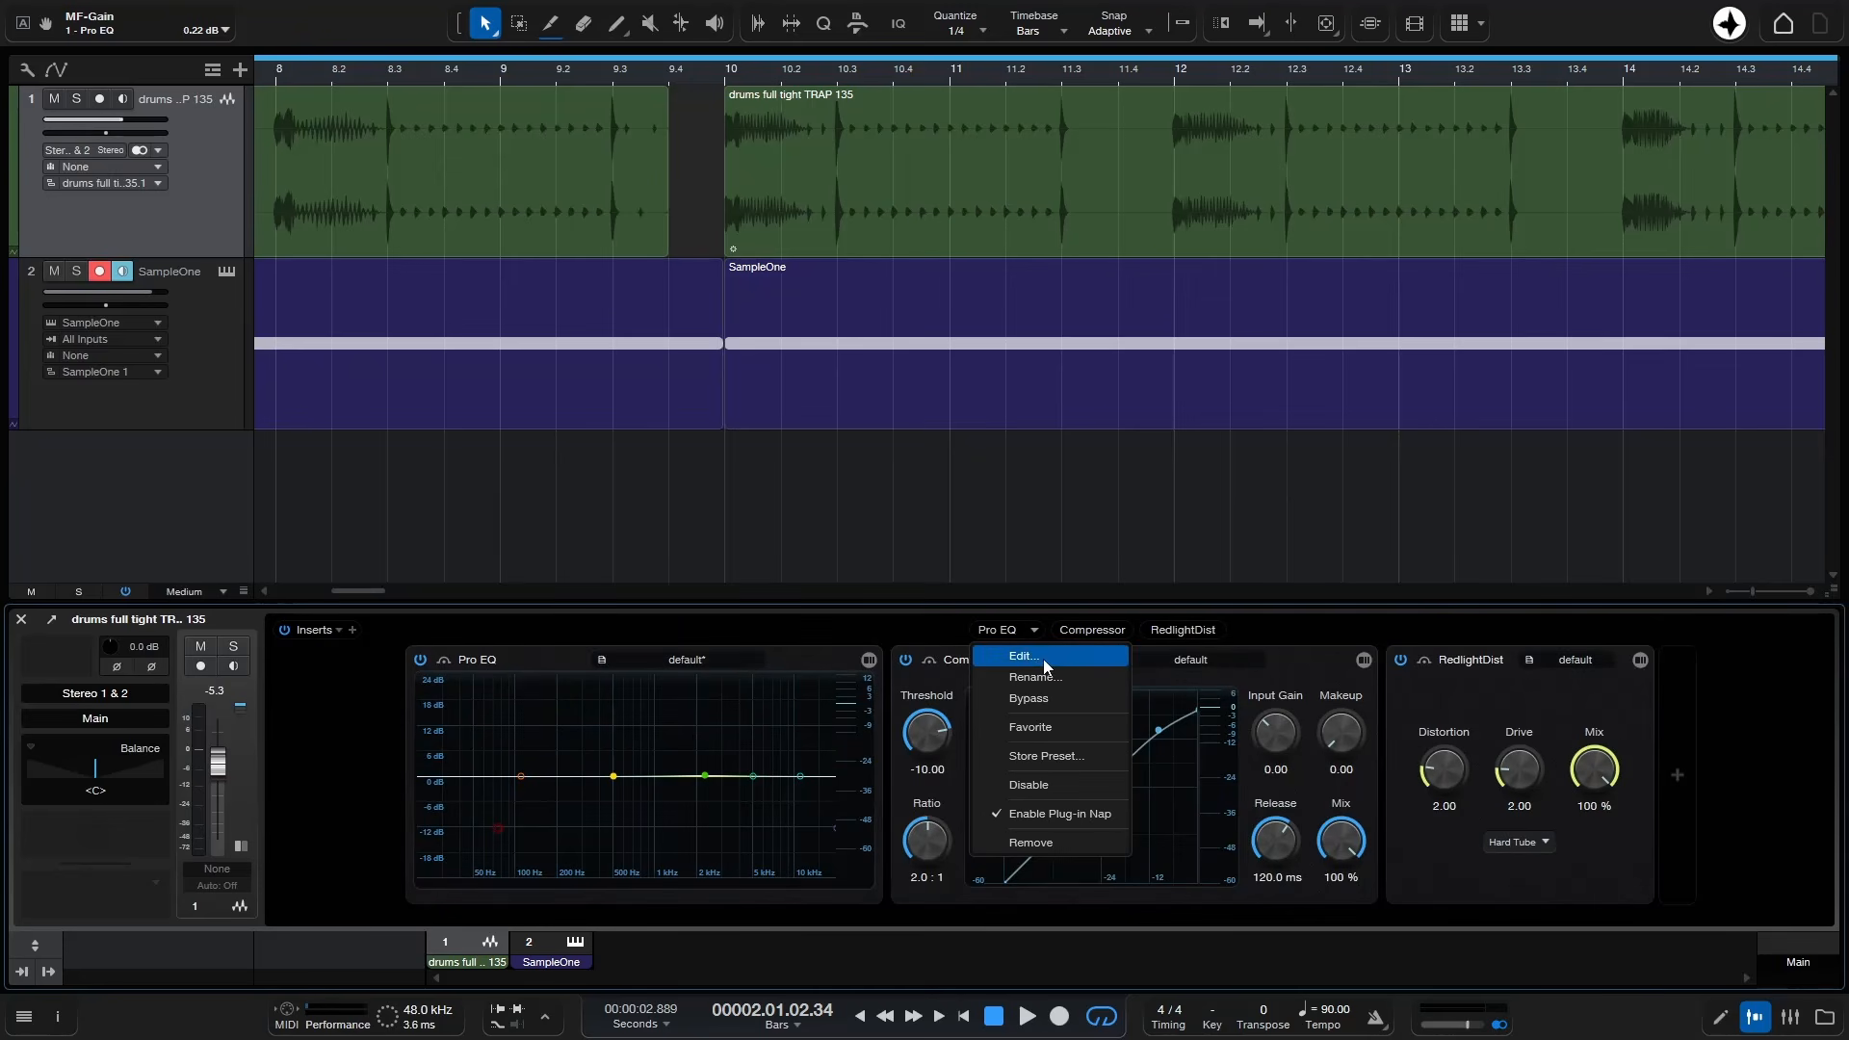
left_click(1035, 653)
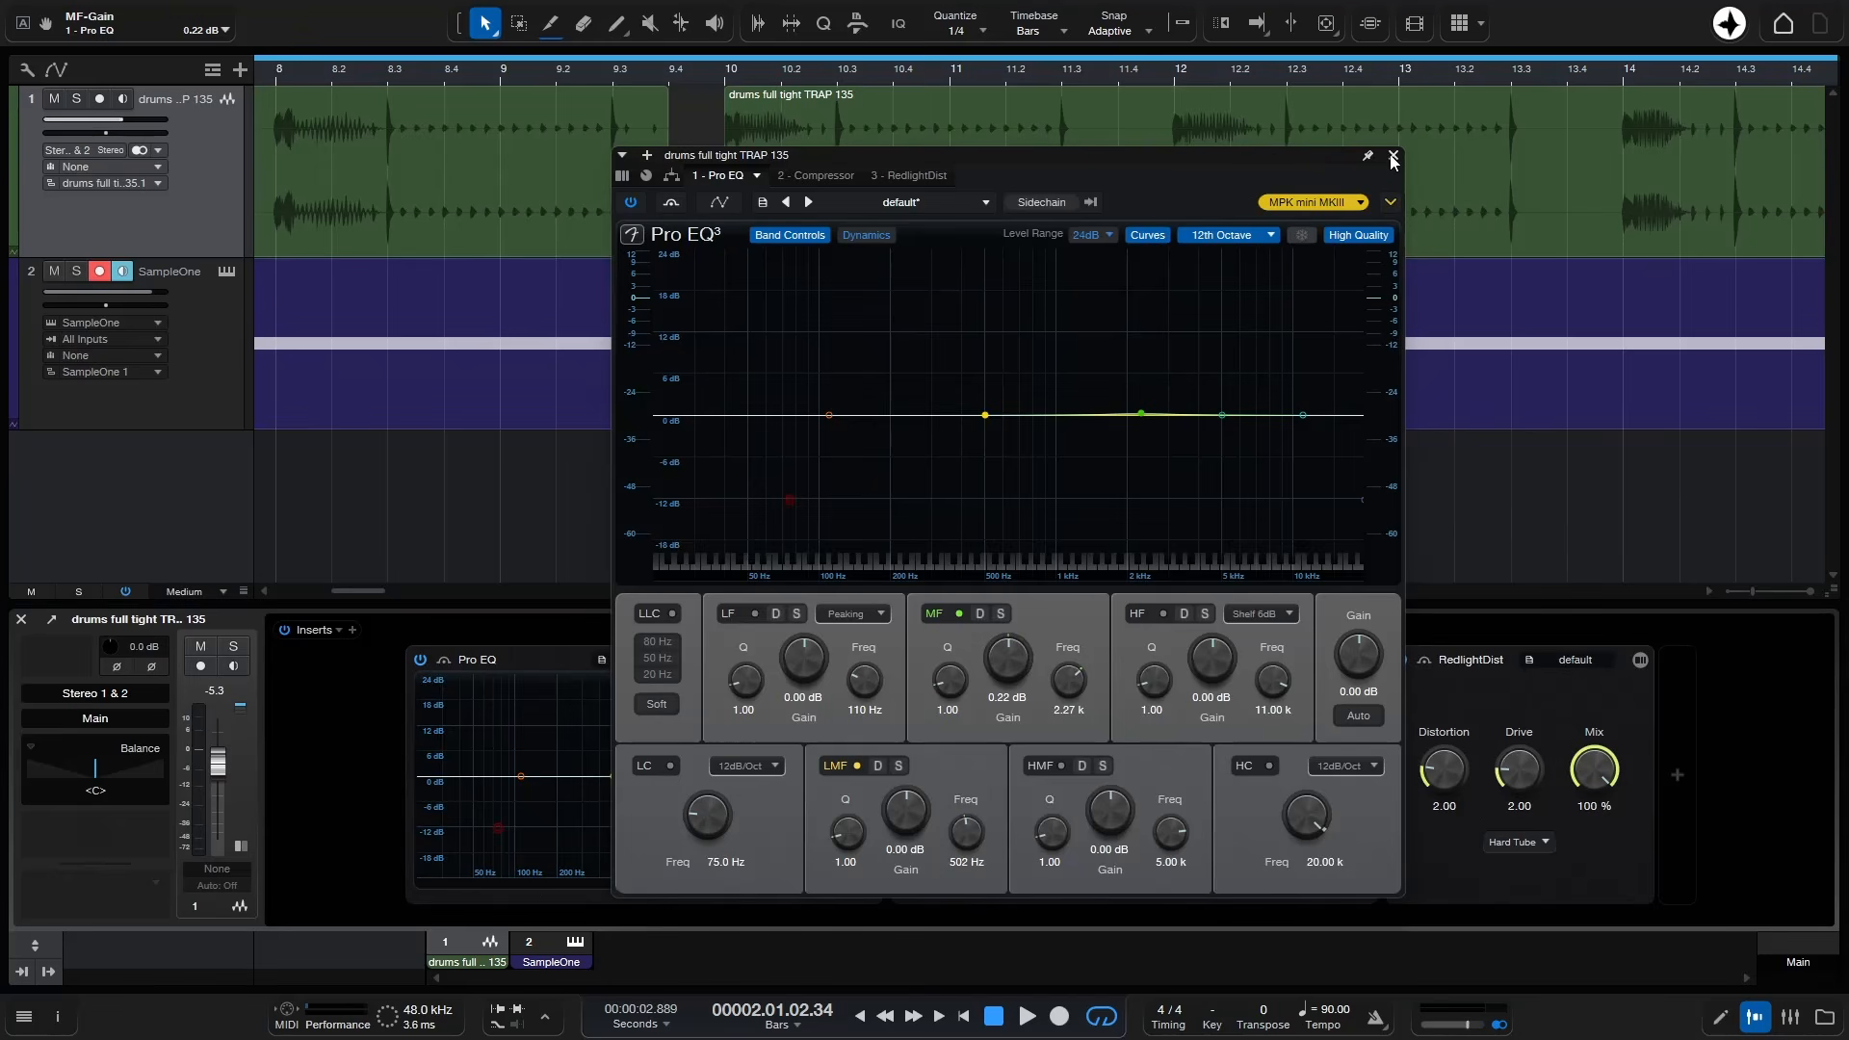
left_click(1394, 156)
left_click(1033, 632)
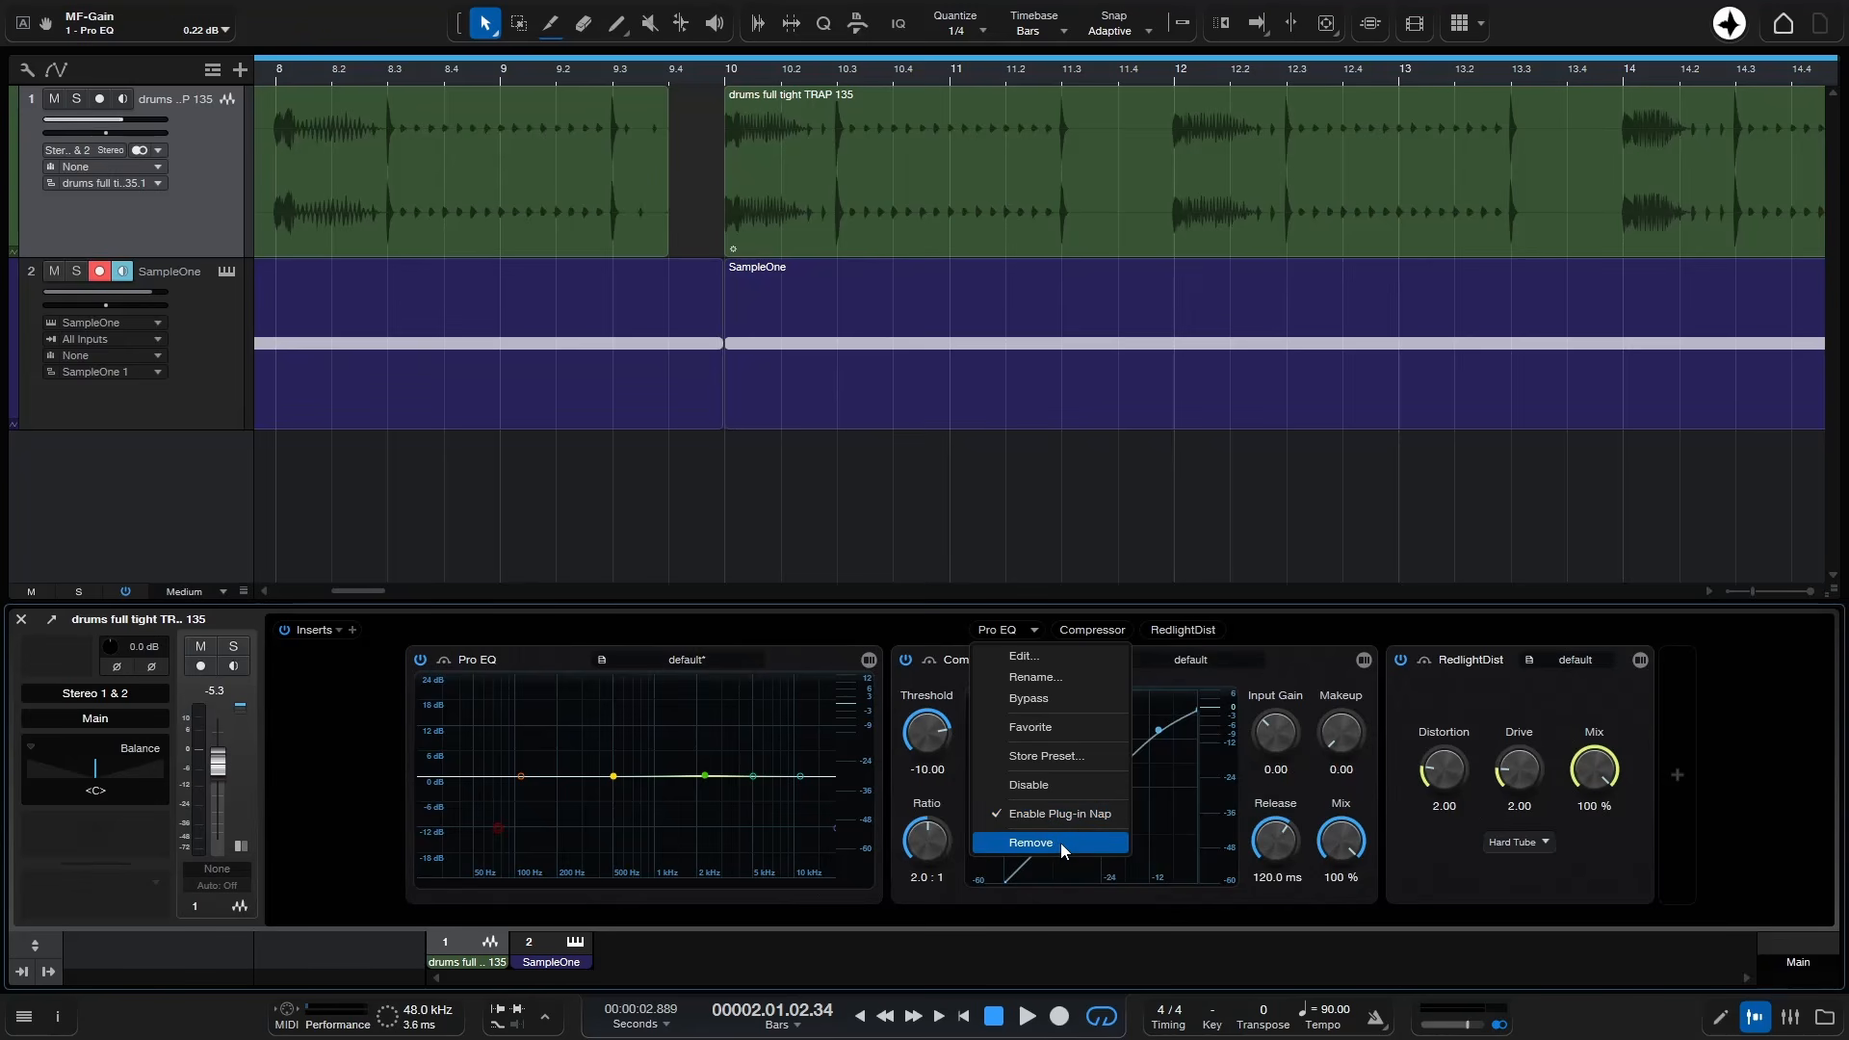
left_click(1273, 668)
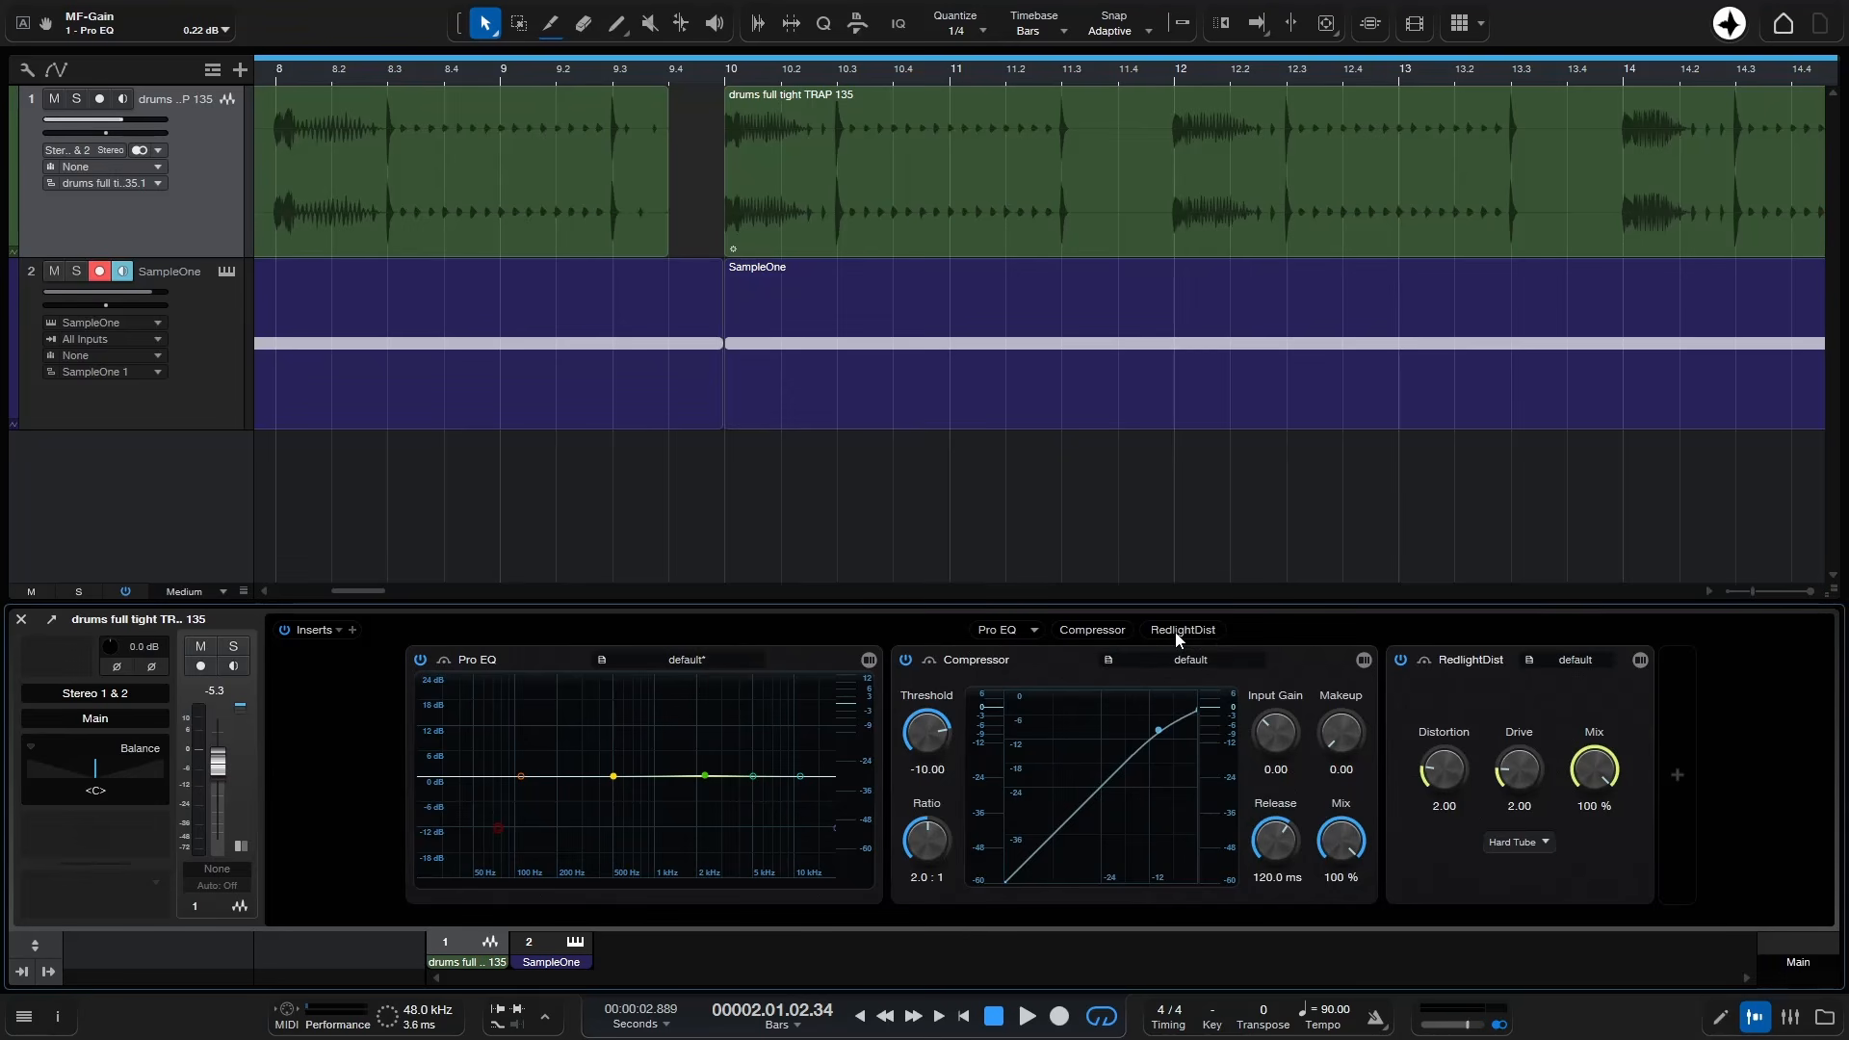
- Move RedlightDist ahead of the Pro EQ in the drums insert chain, and move it back to the end
left_click_drag(1187, 632, 1073, 630)
left_click_drag(980, 627, 974, 629)
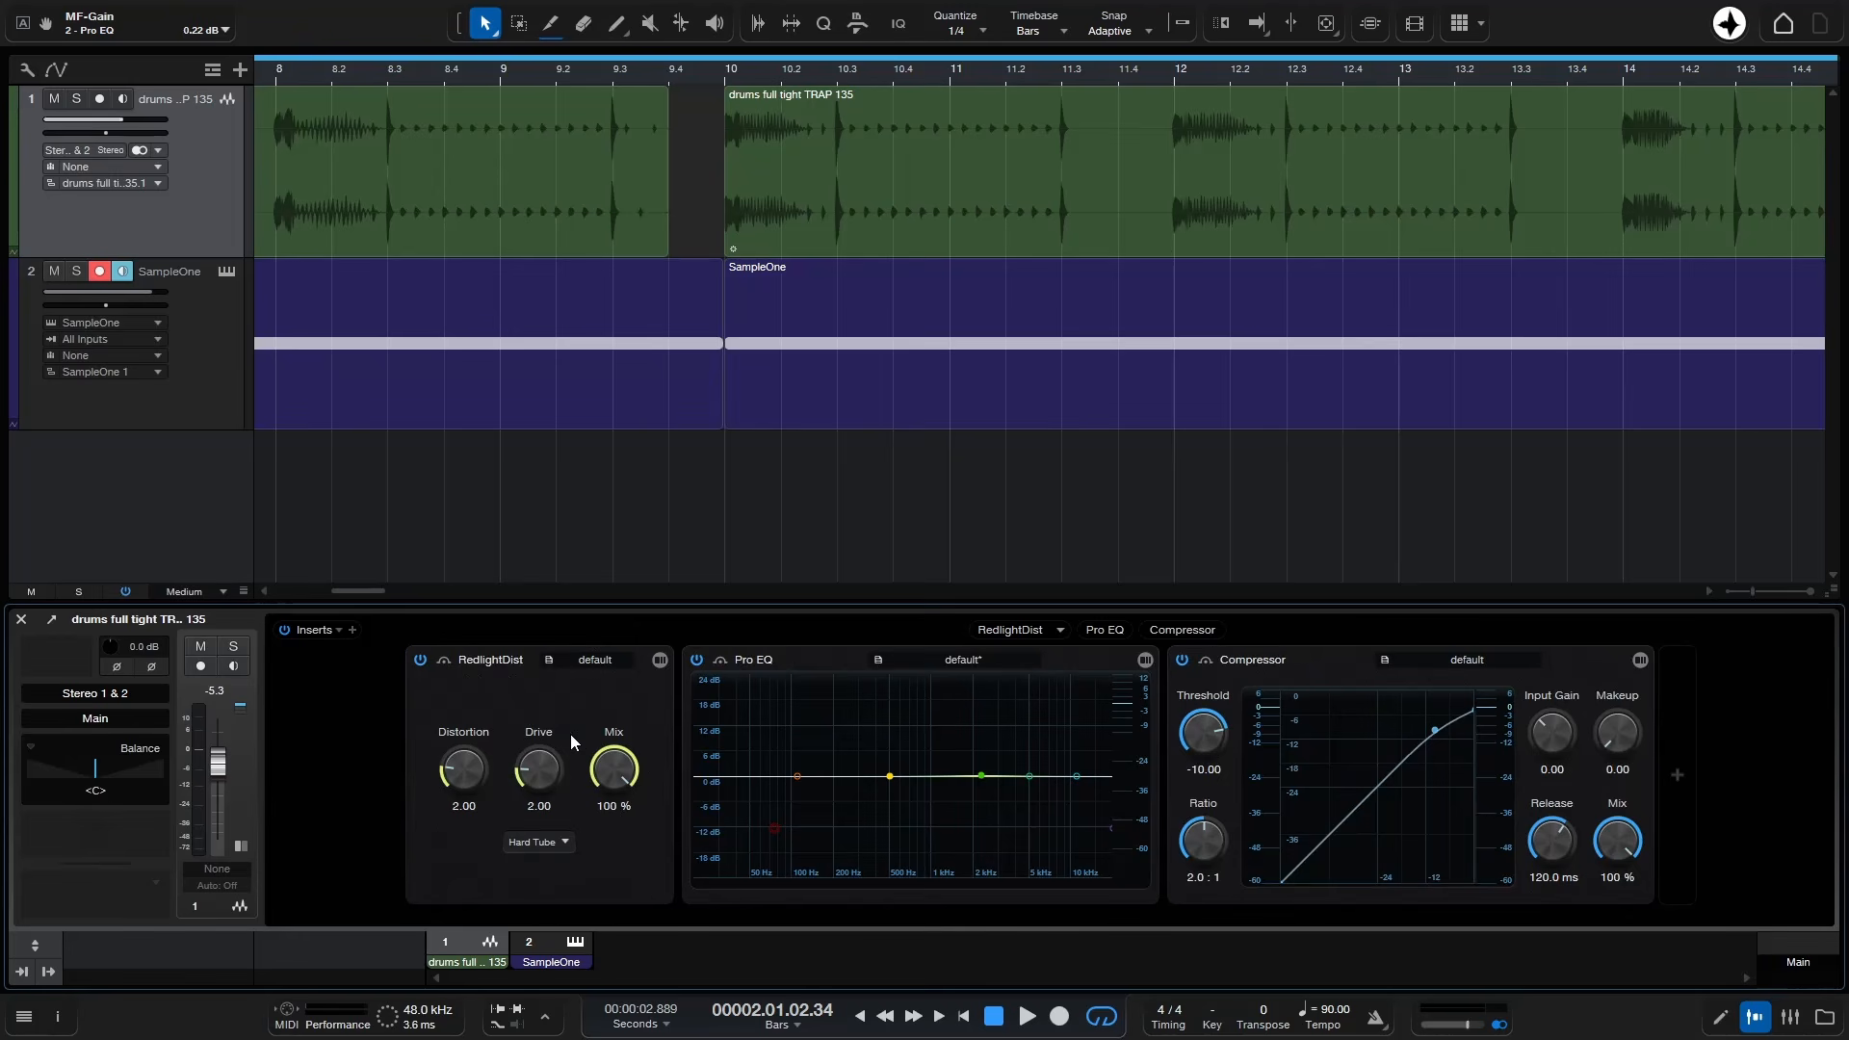
left_click_drag(1000, 632, 1234, 637)
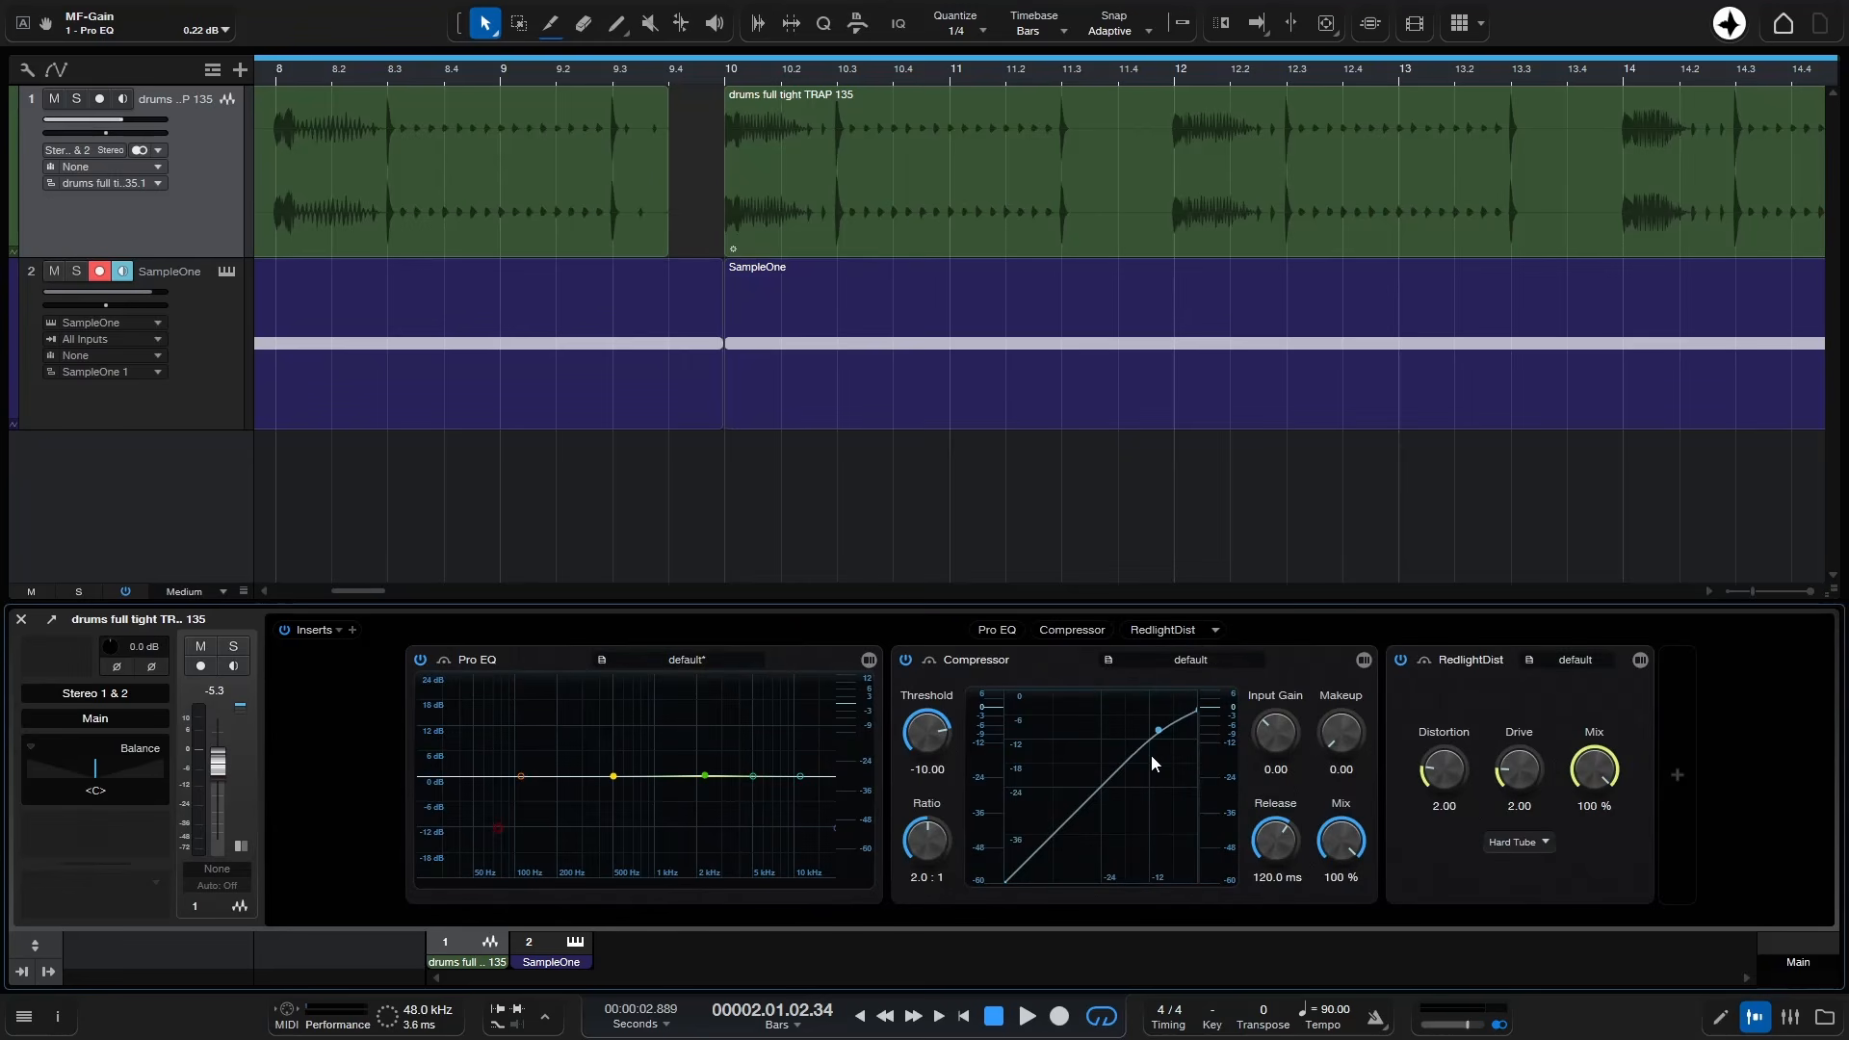
- Add Softube's Weiss Exciter as an insert after RedlightDist on the drums track
left_click(1677, 778)
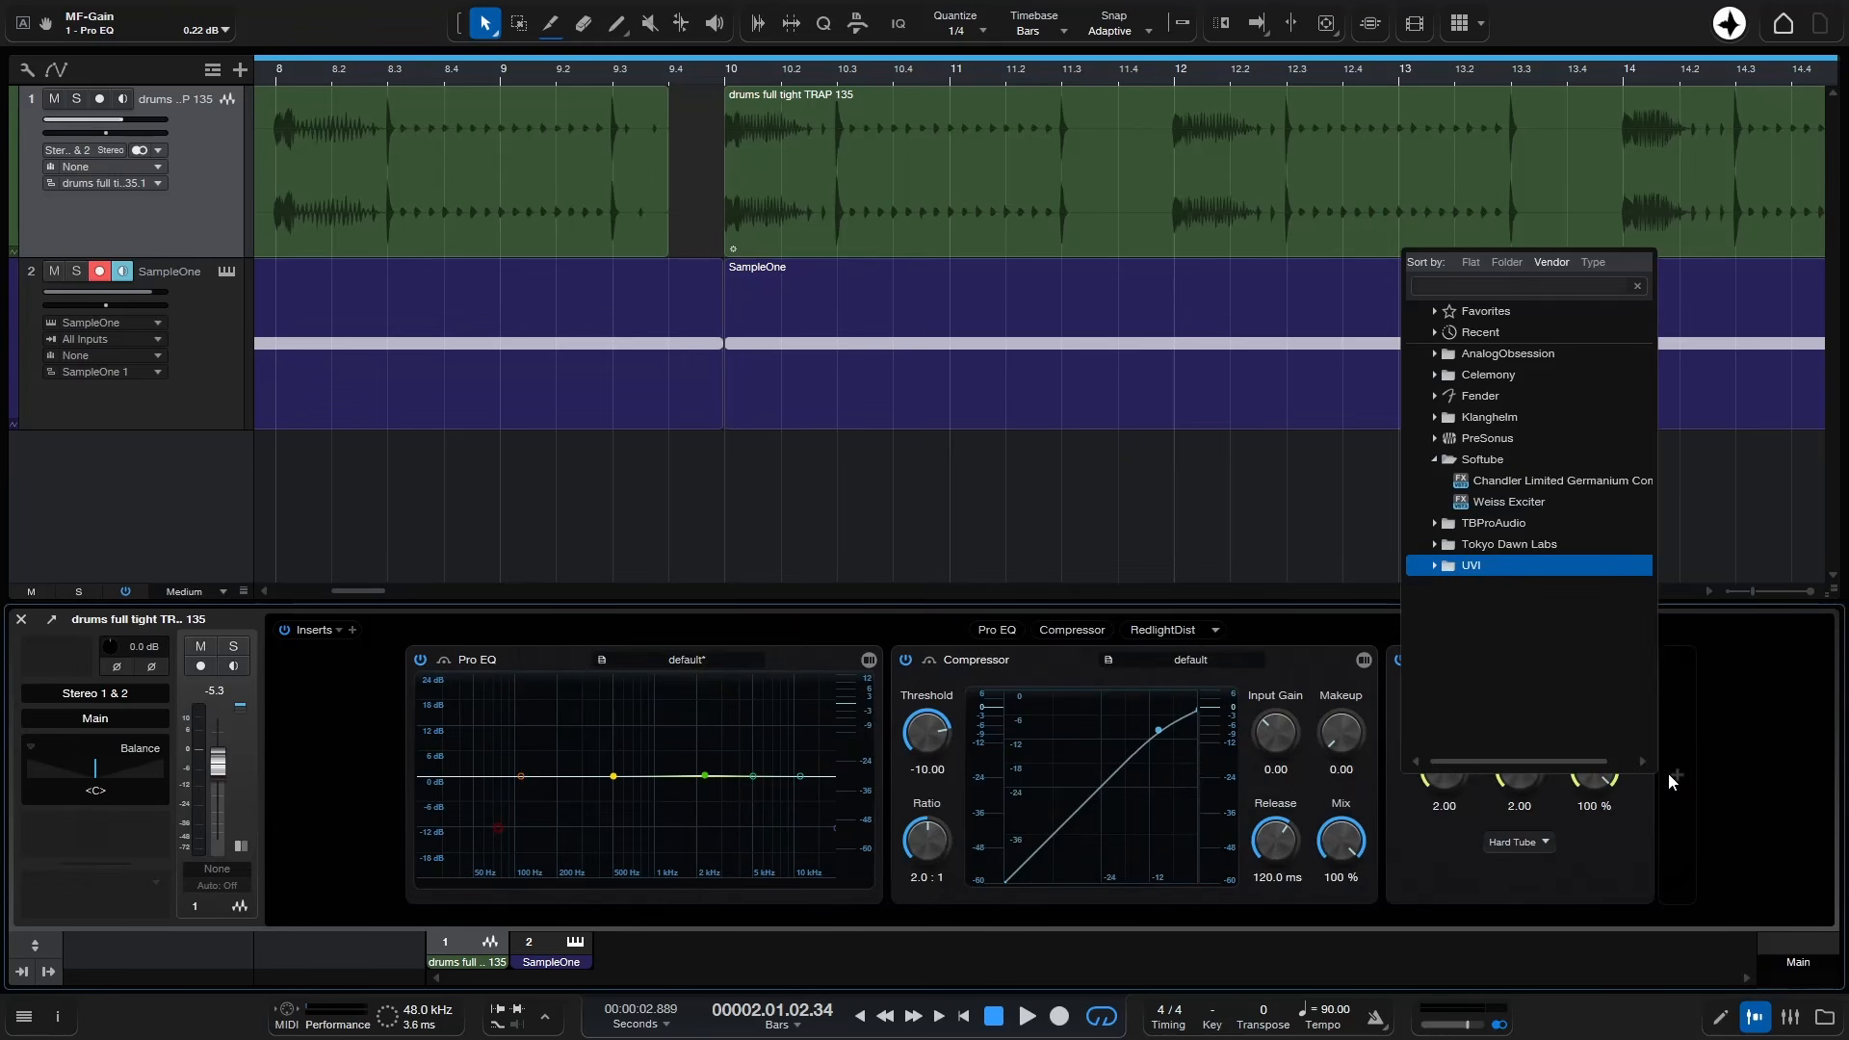
left_click(1435, 464)
left_click(1435, 464)
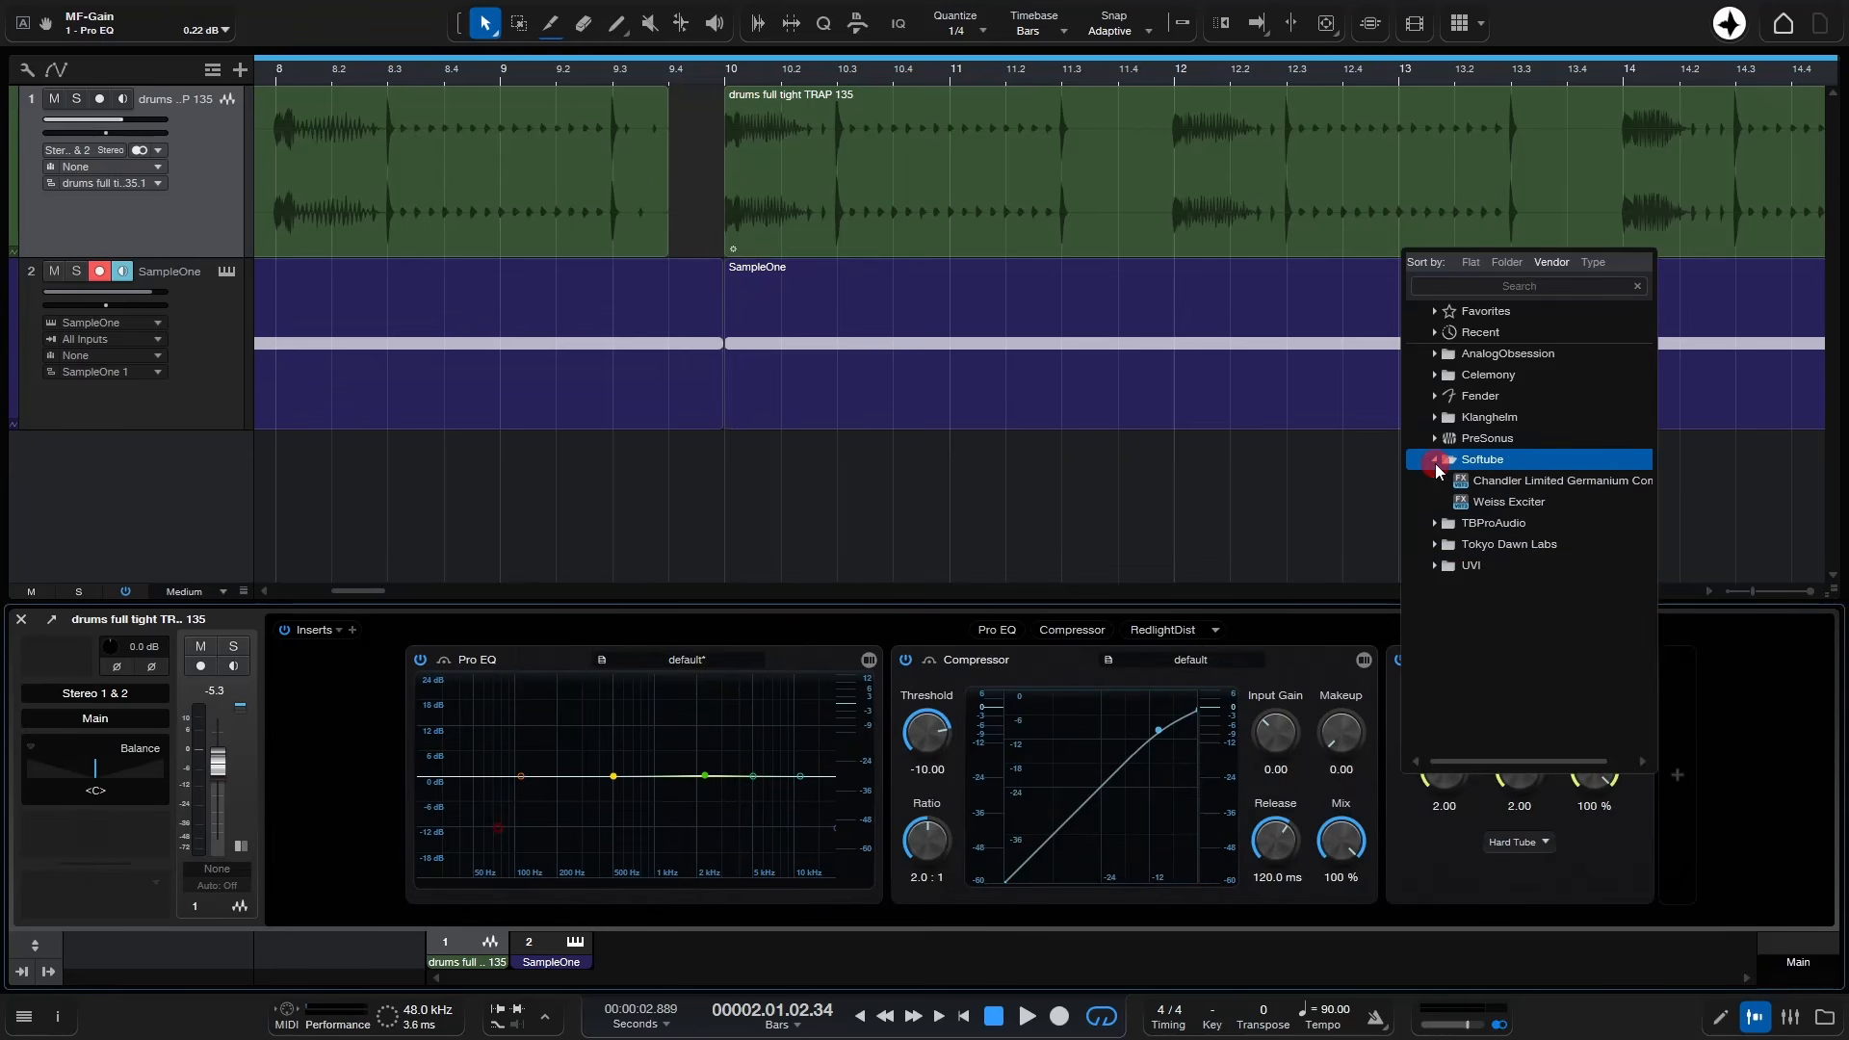
double_click(1473, 502)
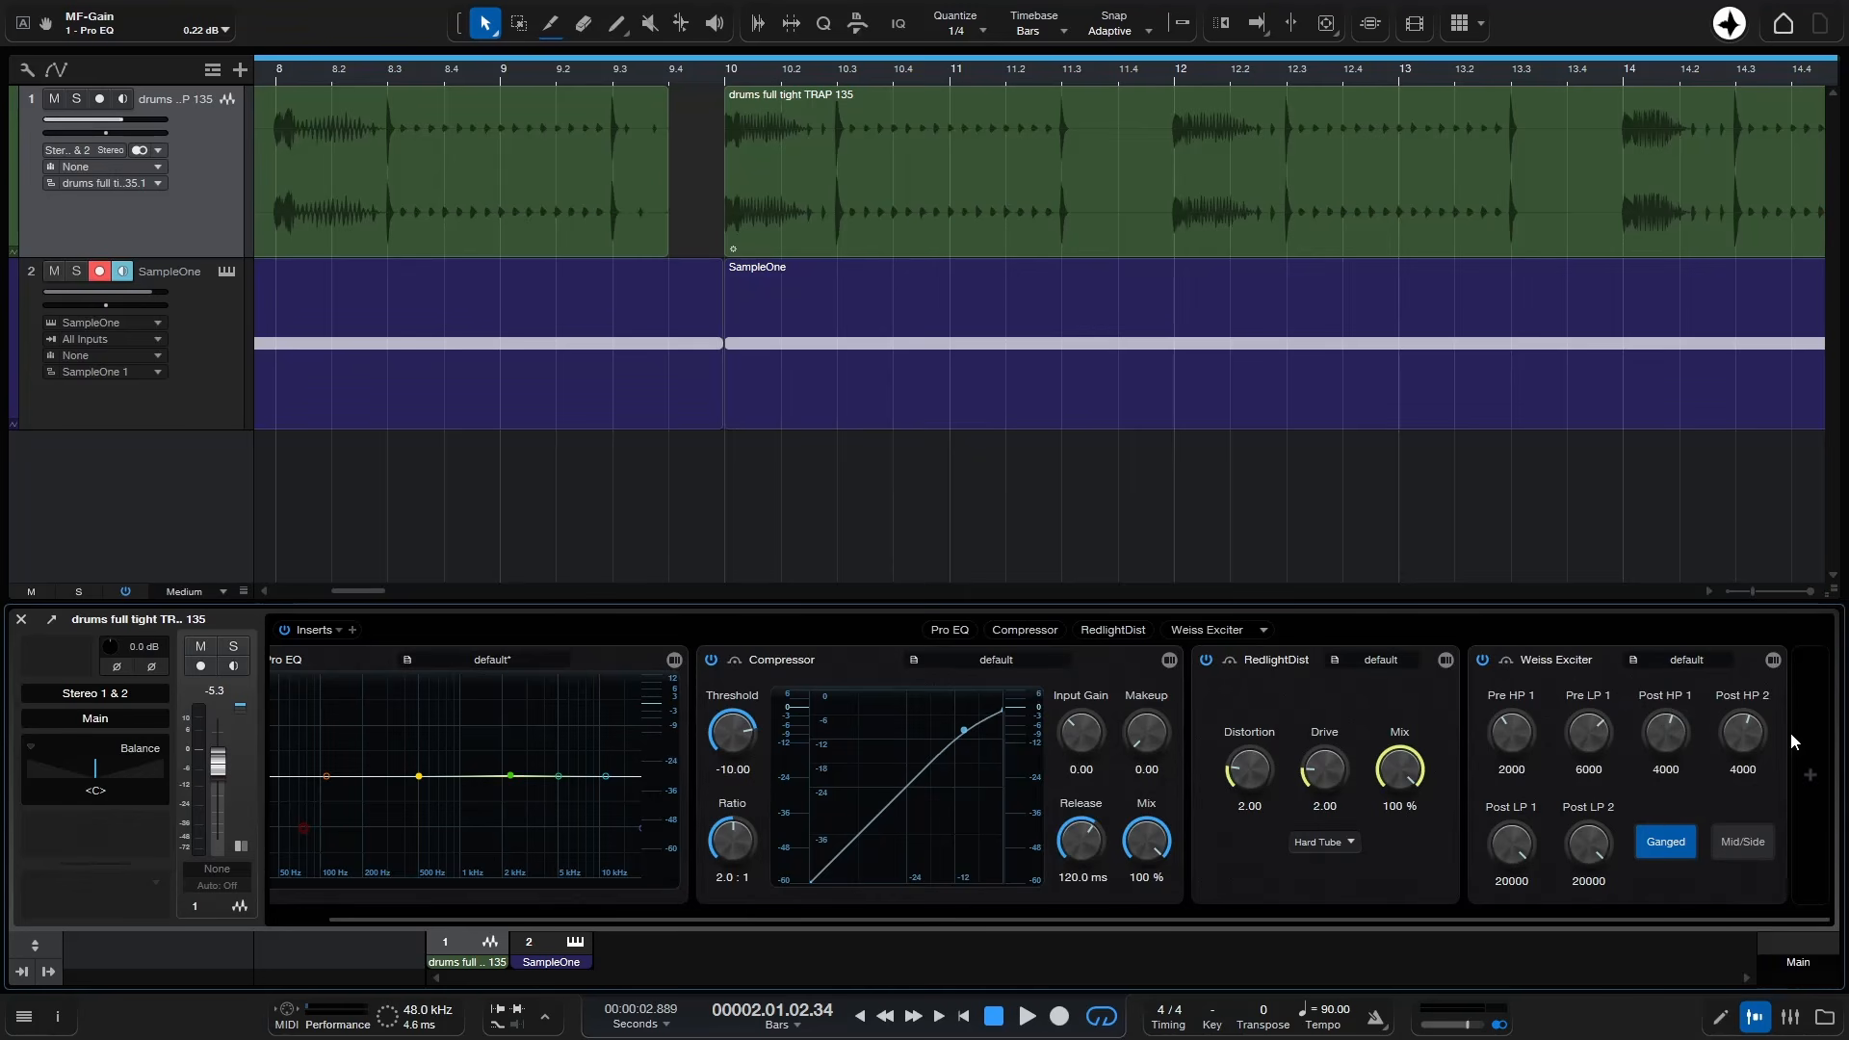
- Open the Weiss Exciter's Setup Edit Parameters dialog, look through the assigned and available parameters, and close it
right_click(1631, 787)
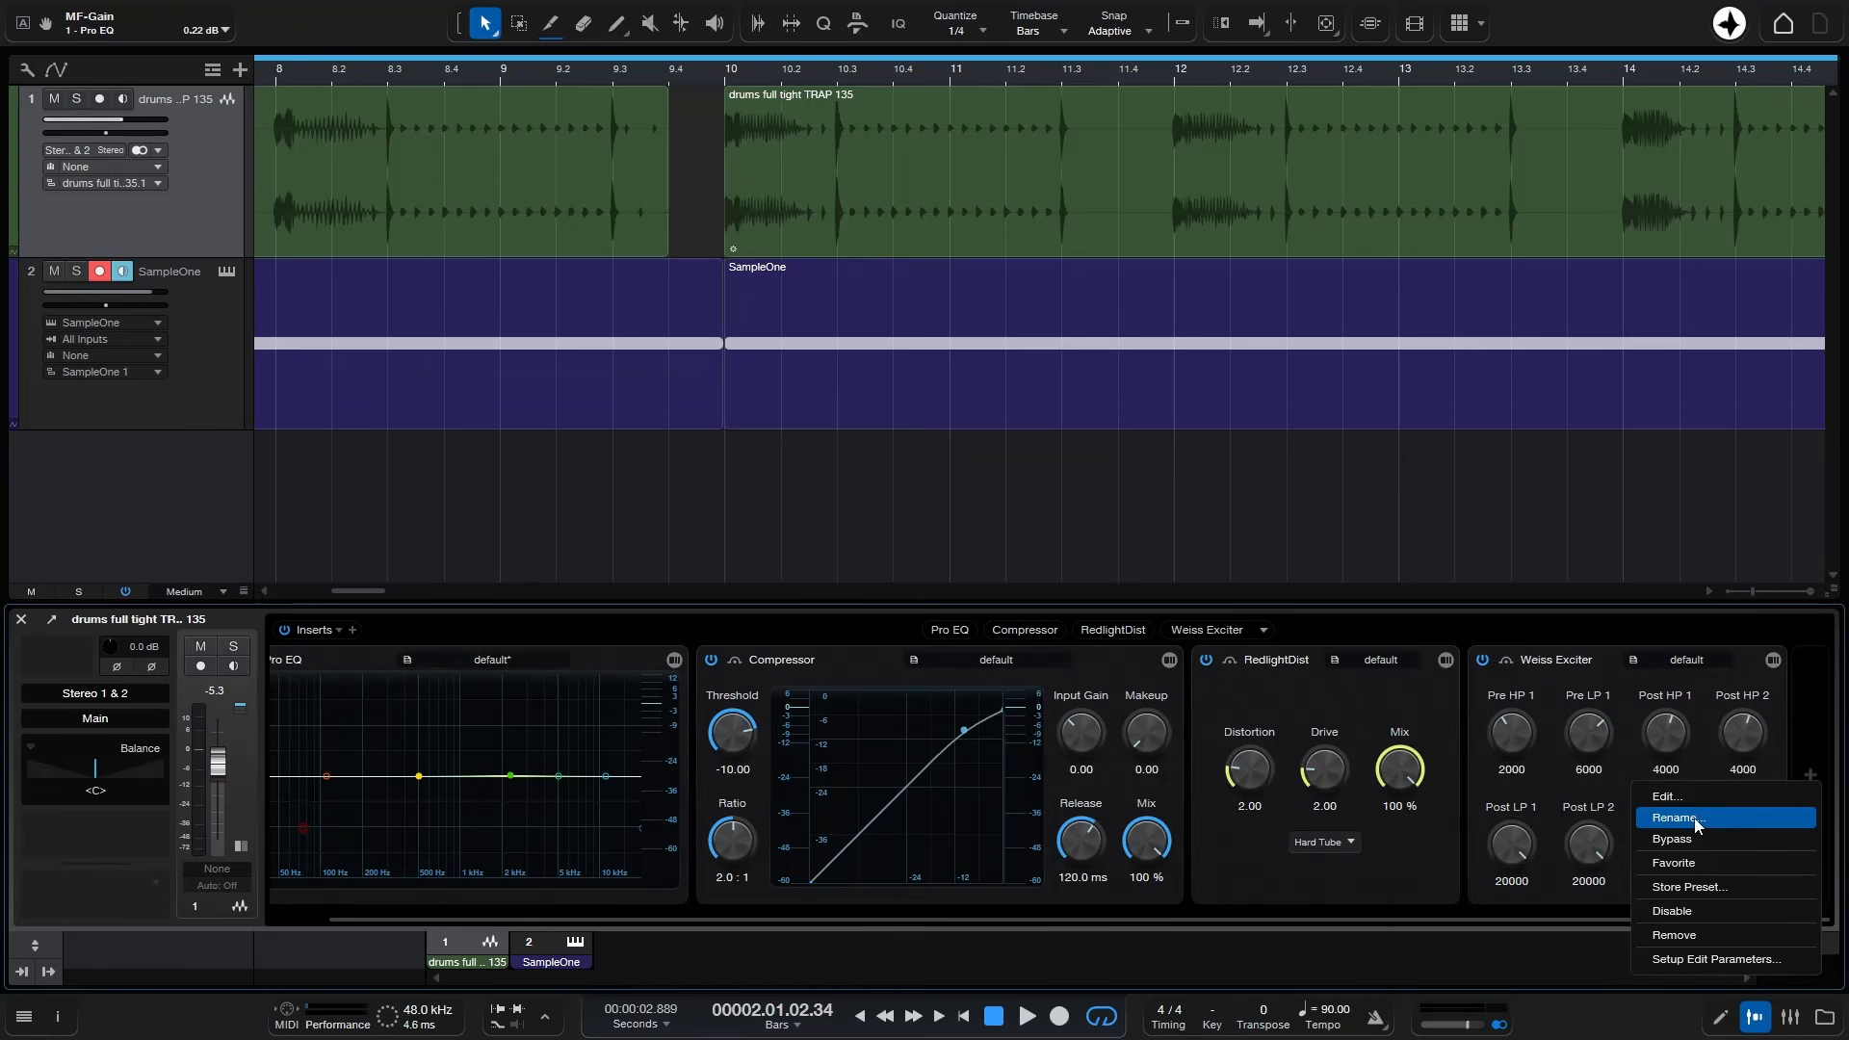
left_click(1741, 960)
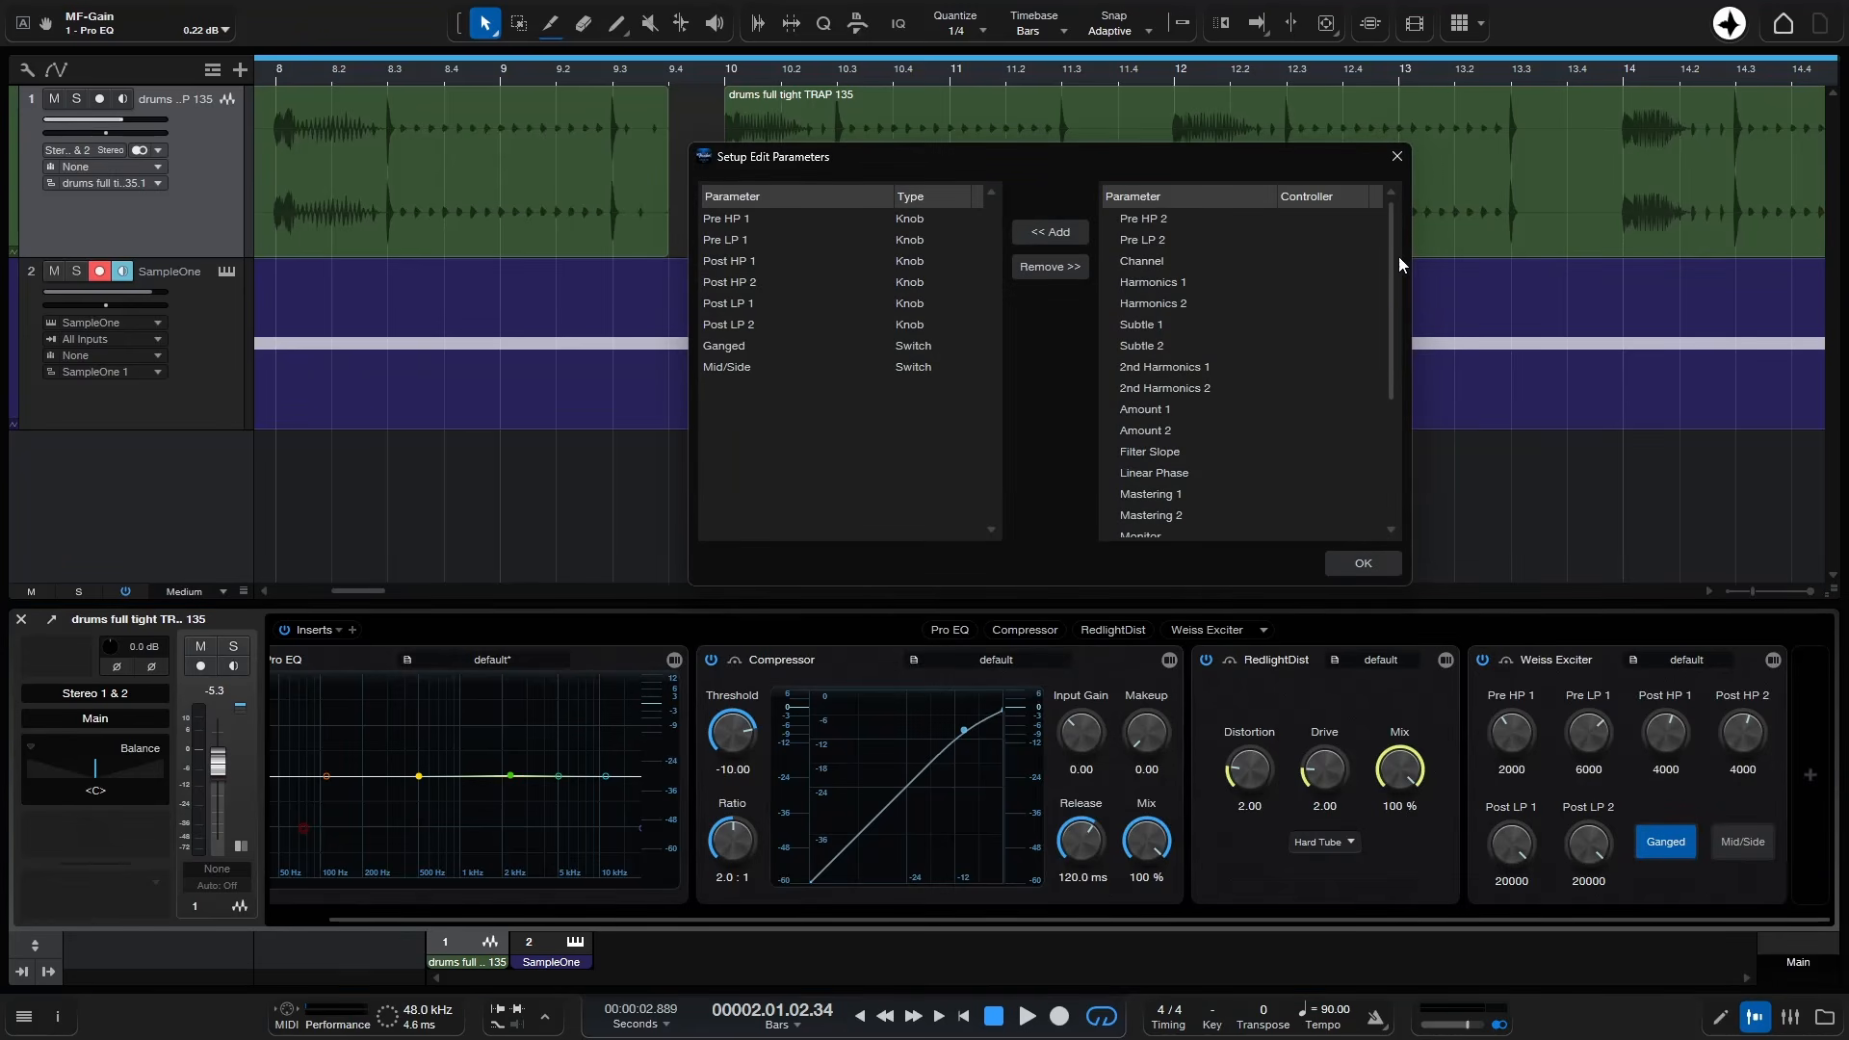
left_click_drag(1391, 262, 1395, 212)
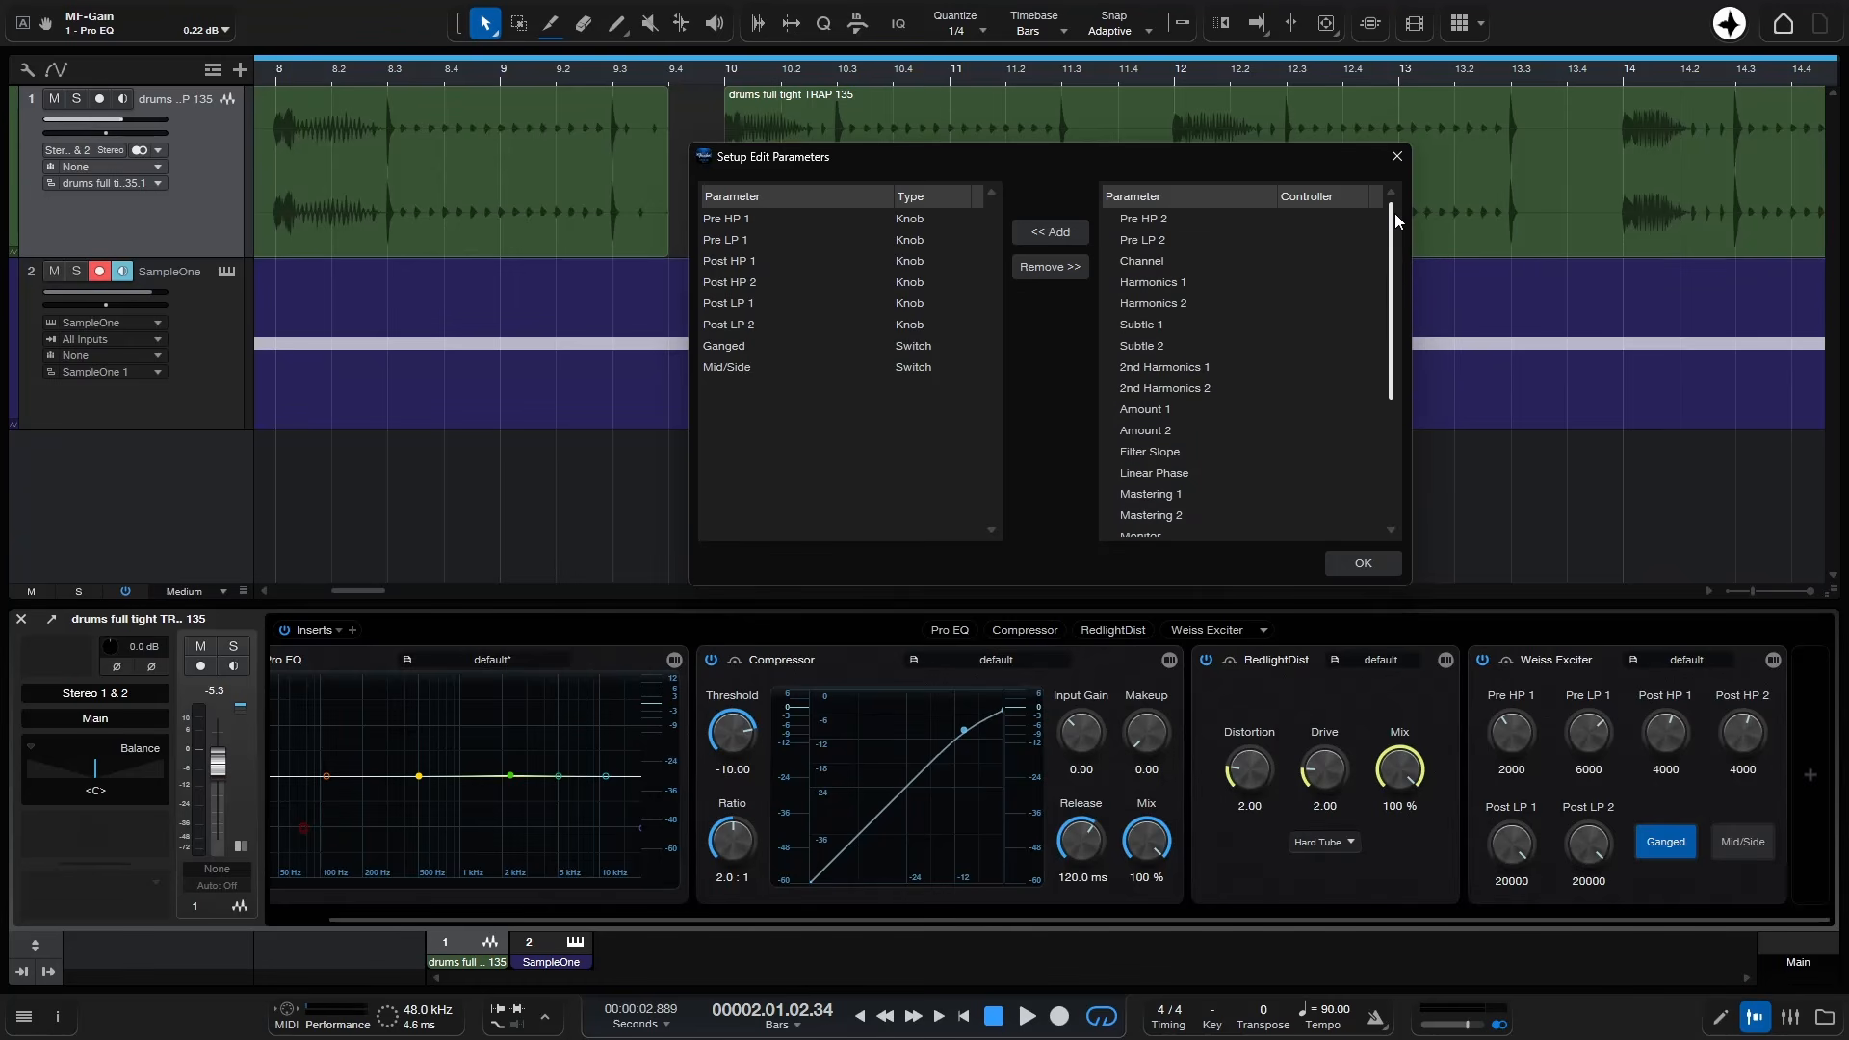
left_click(1396, 156)
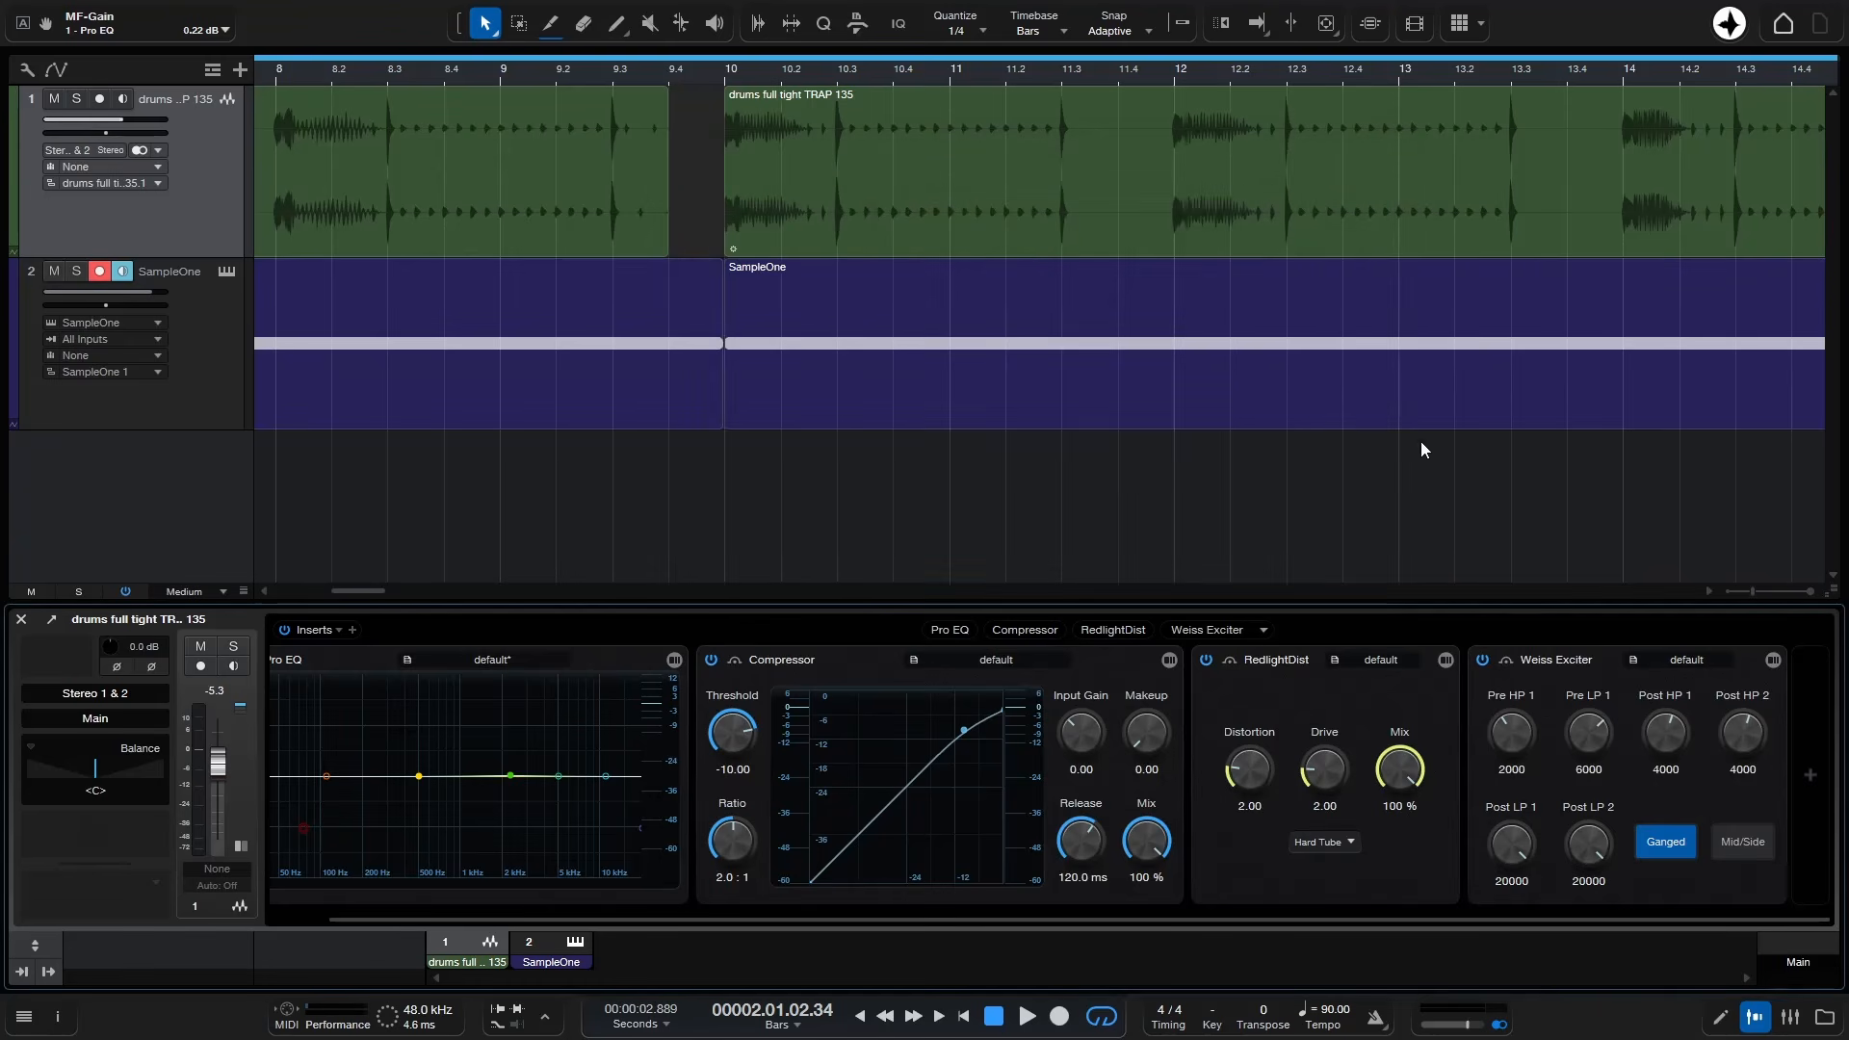
- Open the full Weiss Exciter editor, view its harmonics and graph settings, and close the editor
left_click(1773, 660)
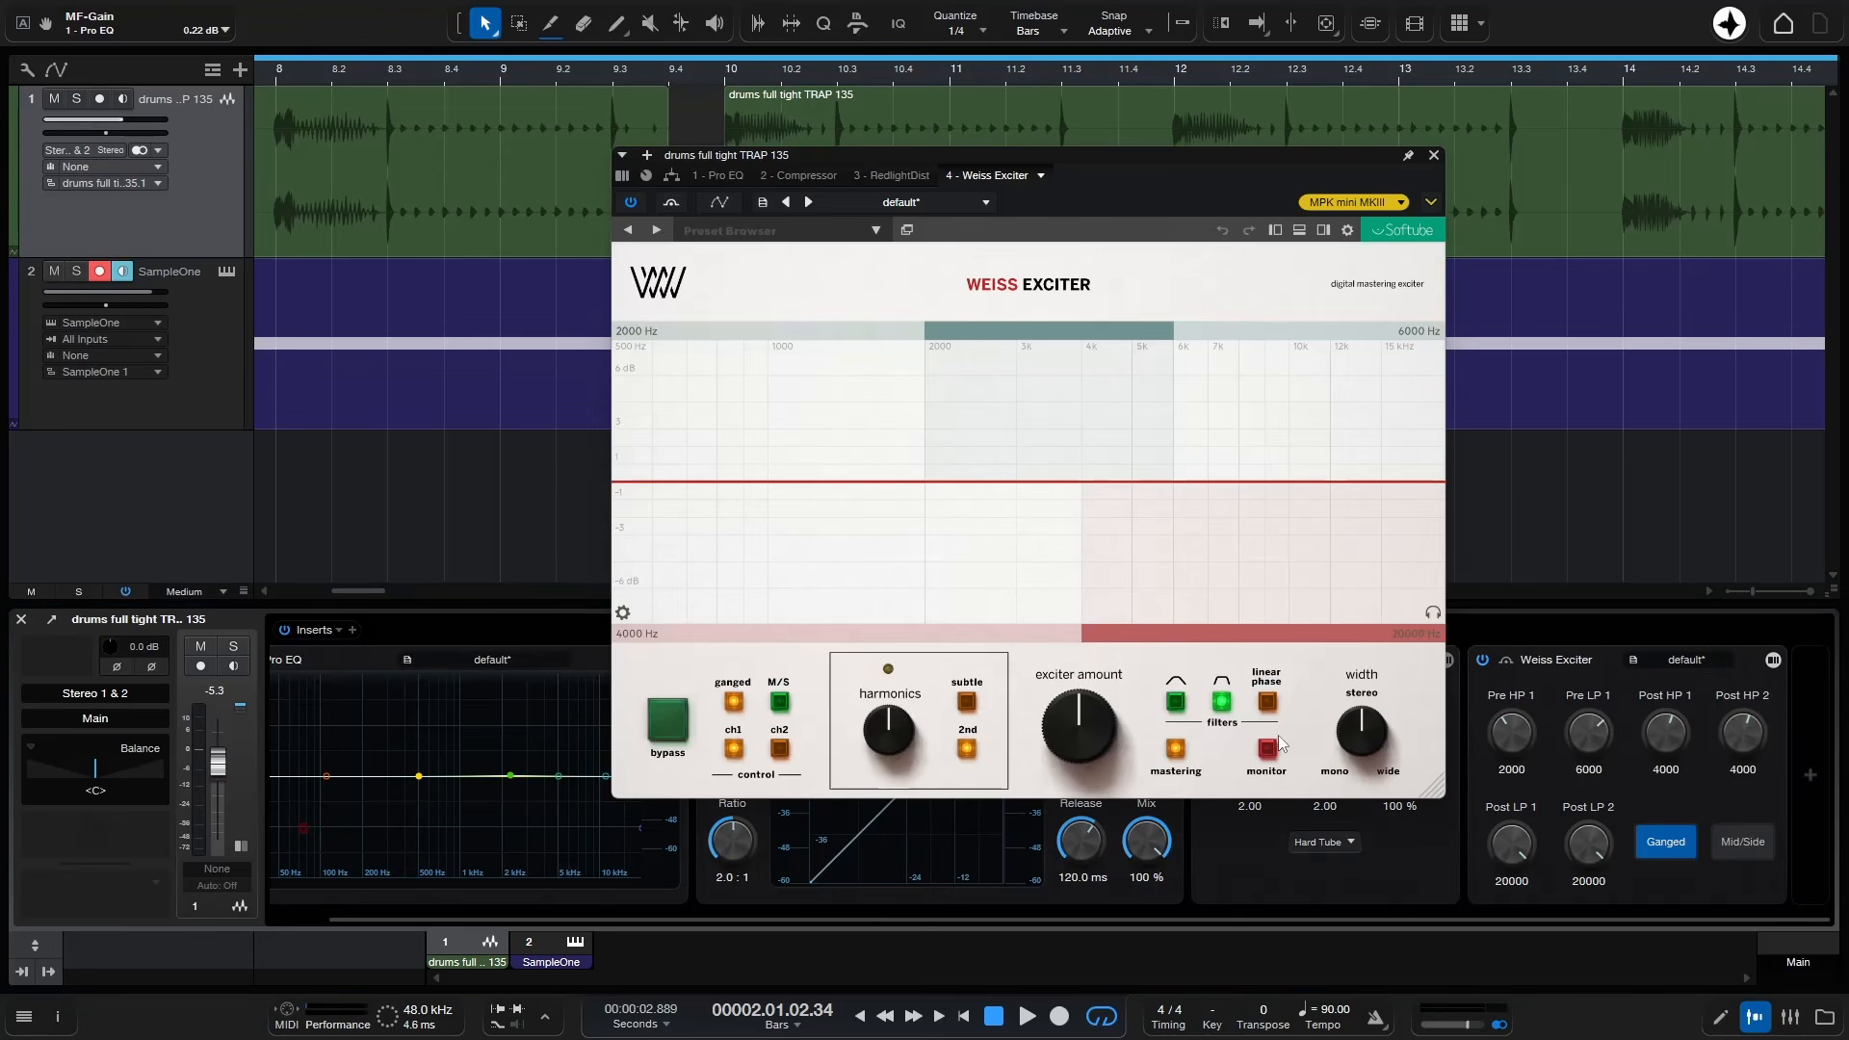
left_click(623, 613)
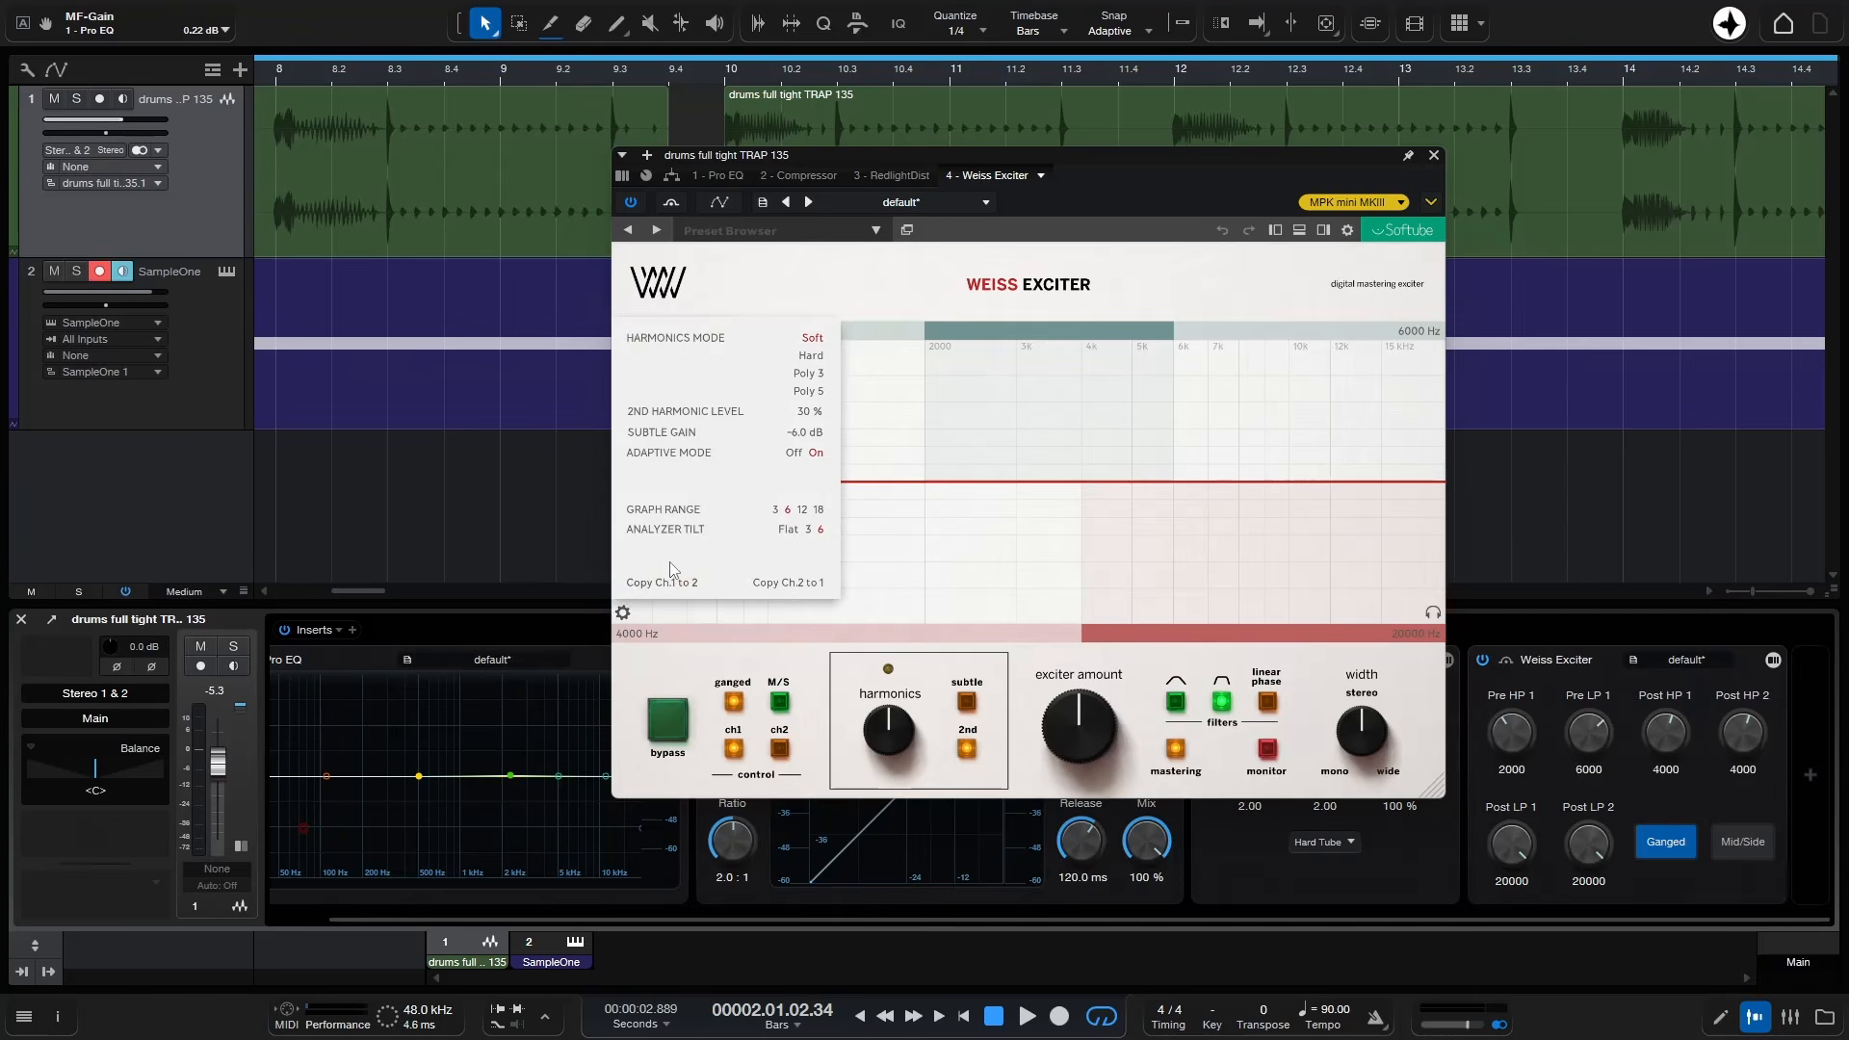
left_click(623, 614)
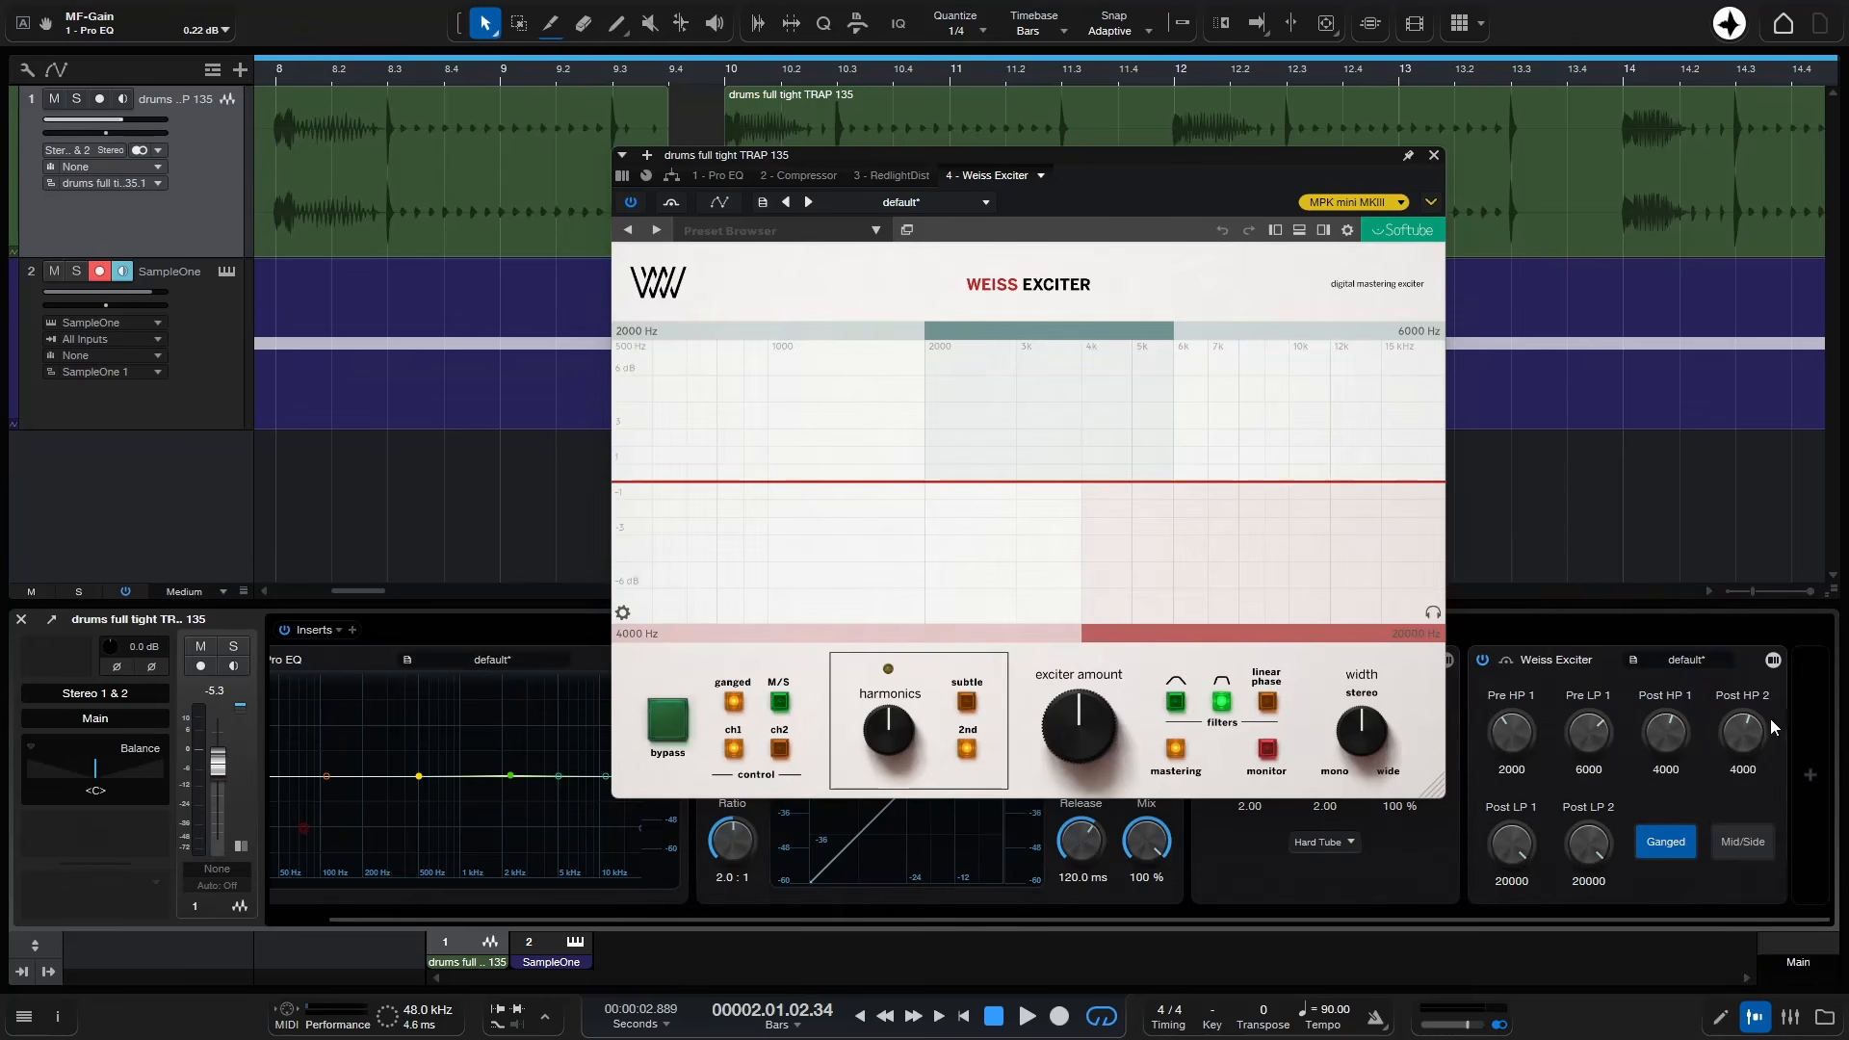
left_click(1434, 156)
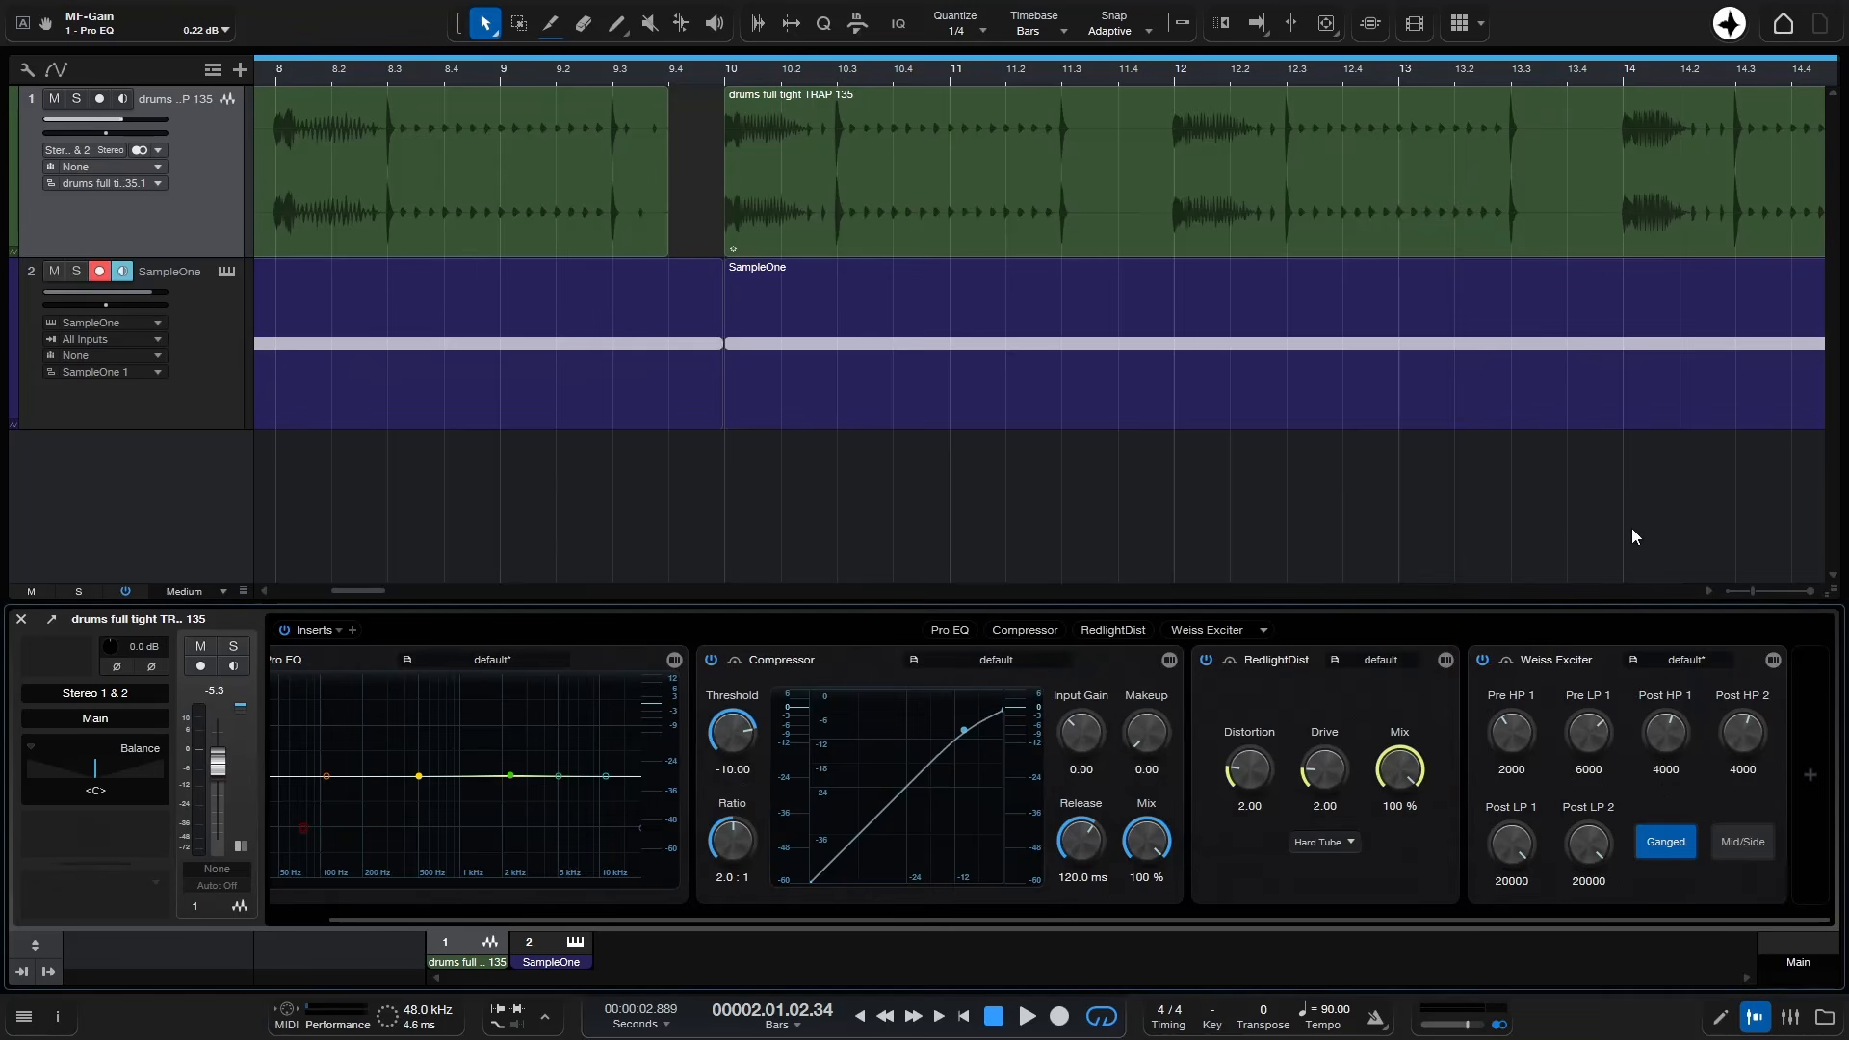
- In the Weiss Exciter's Setup Edit Parameters dialog, make Post HP 1 a switch, and reset it to a knob
right_click(1695, 790)
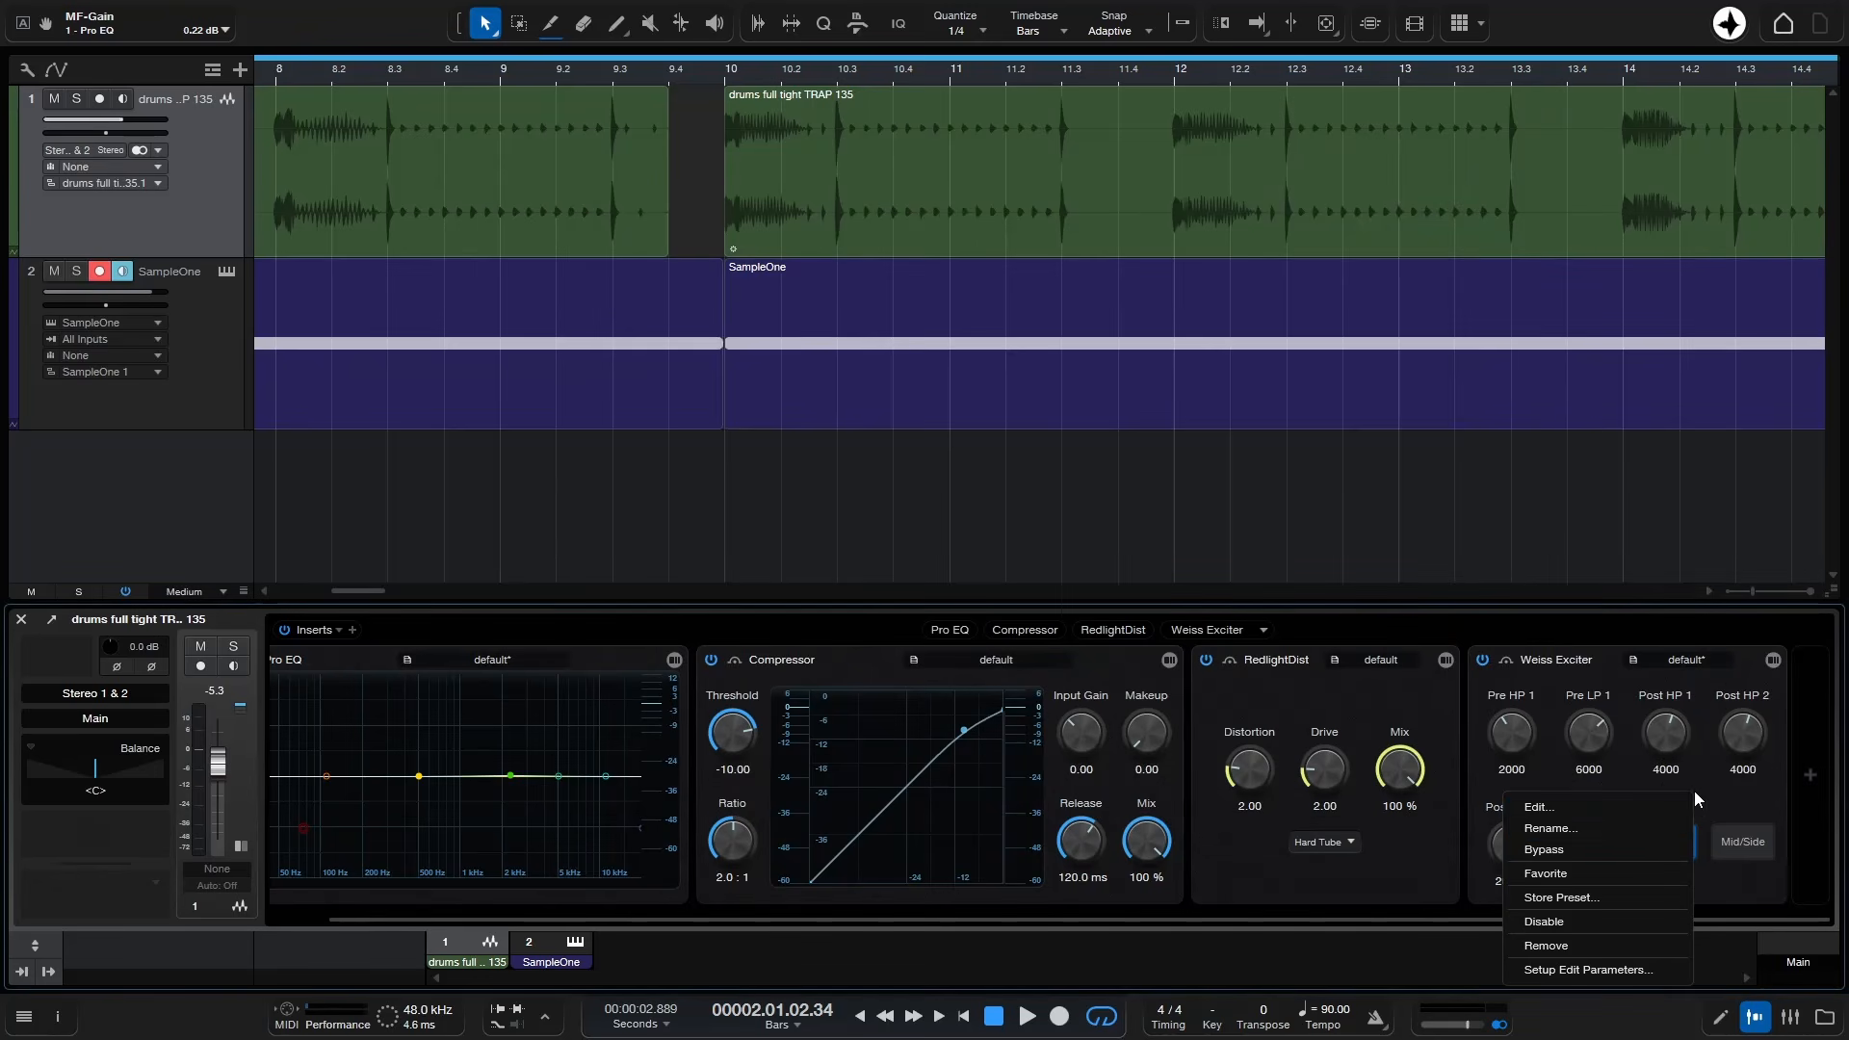
left_click(1606, 970)
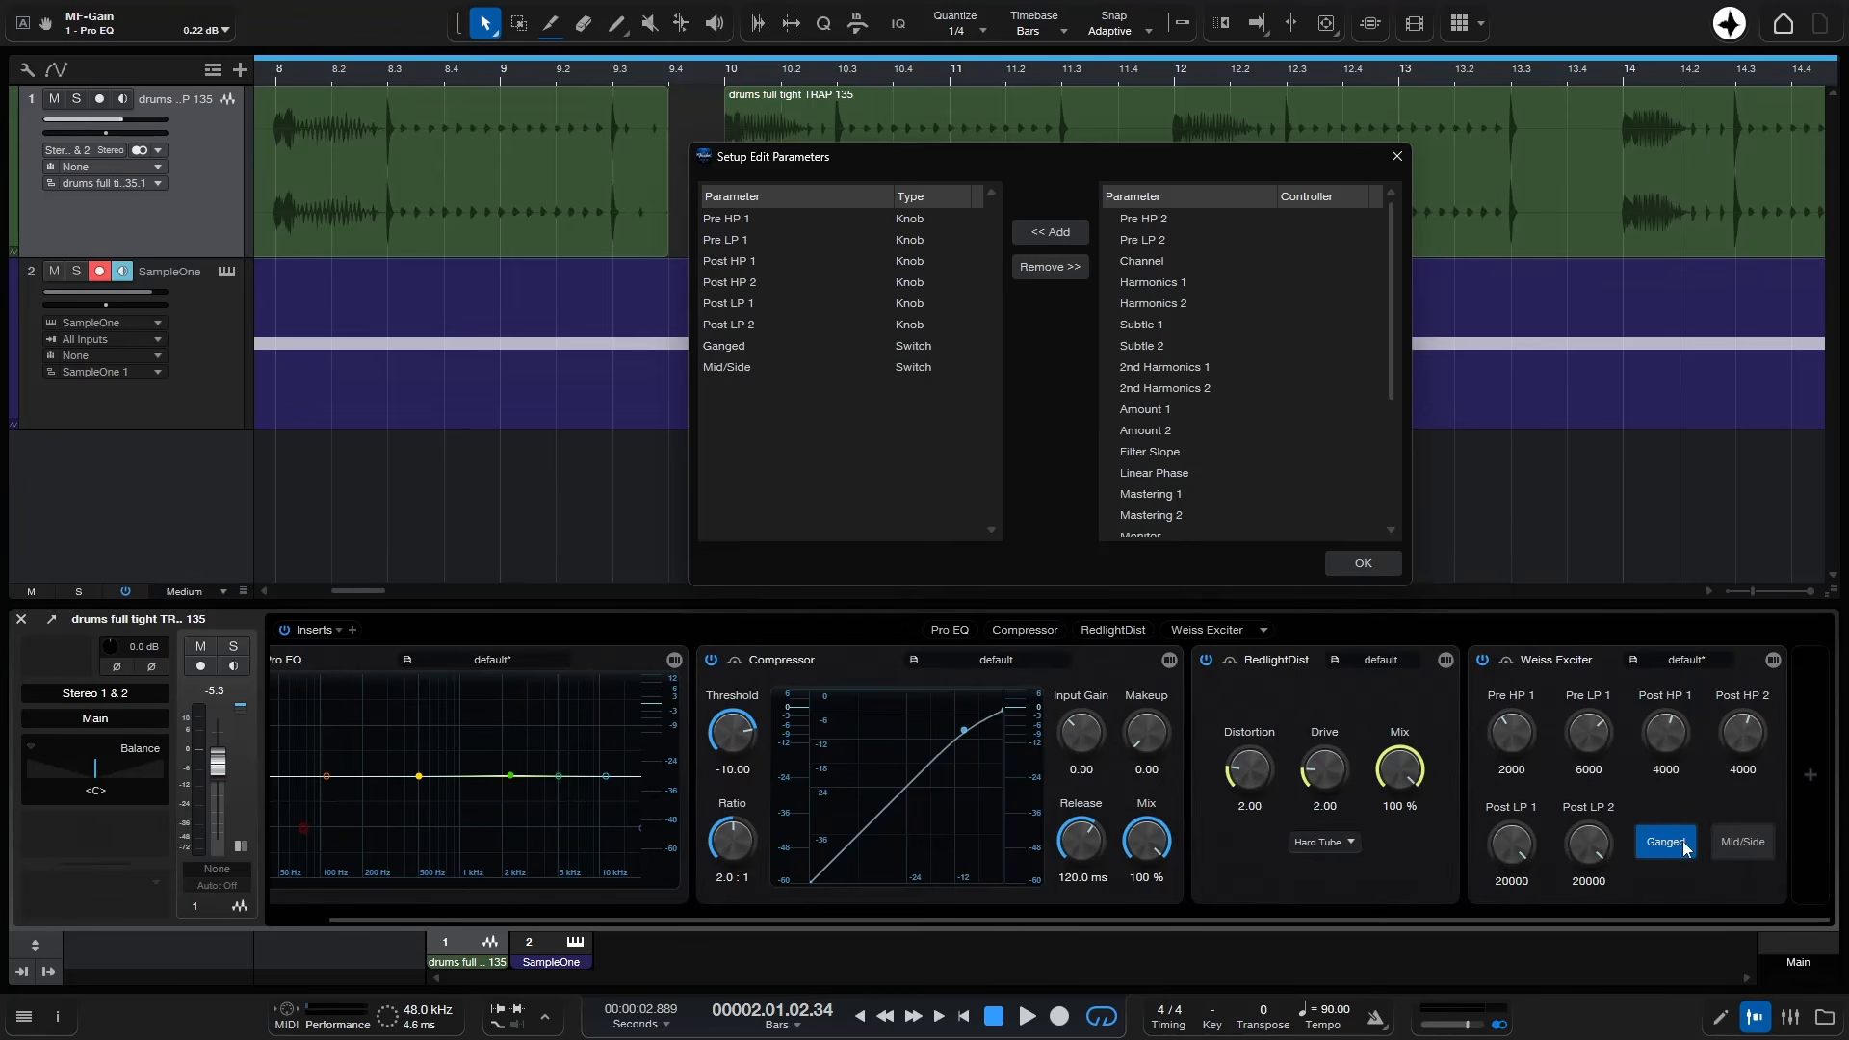
right_click(738, 262)
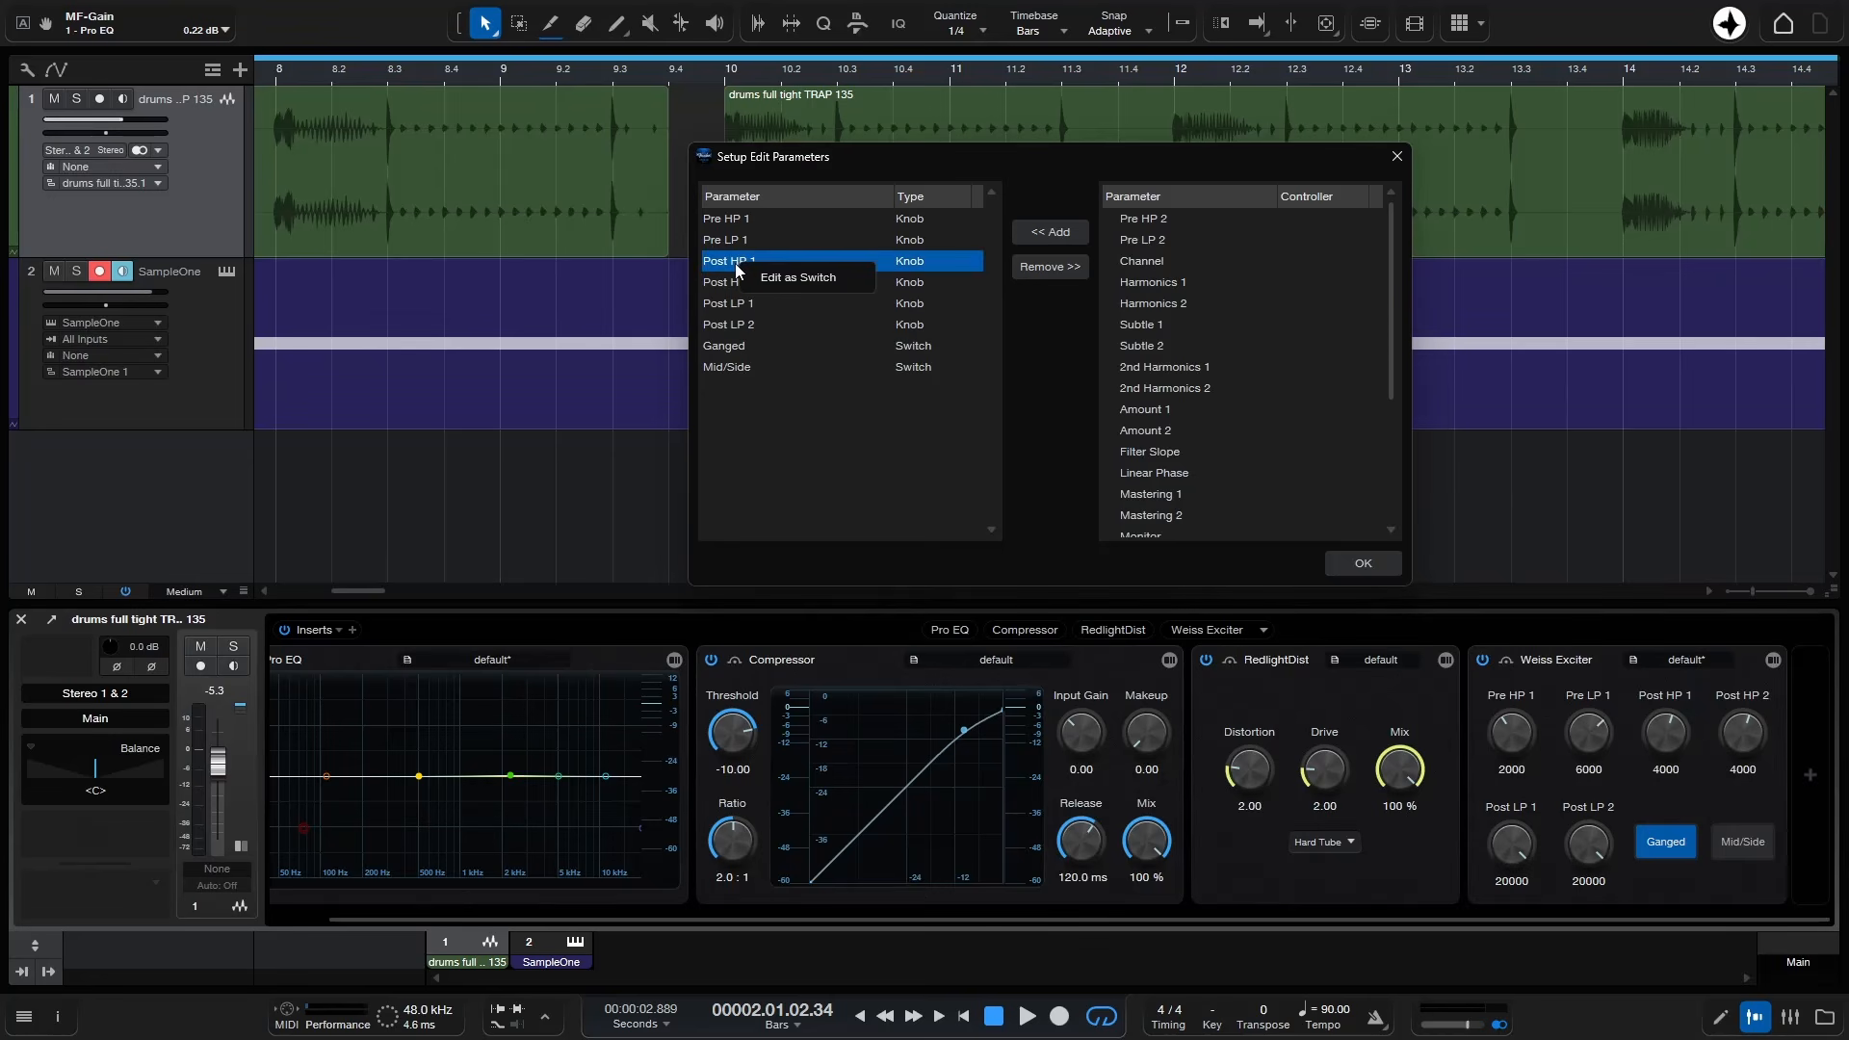
left_click(794, 279)
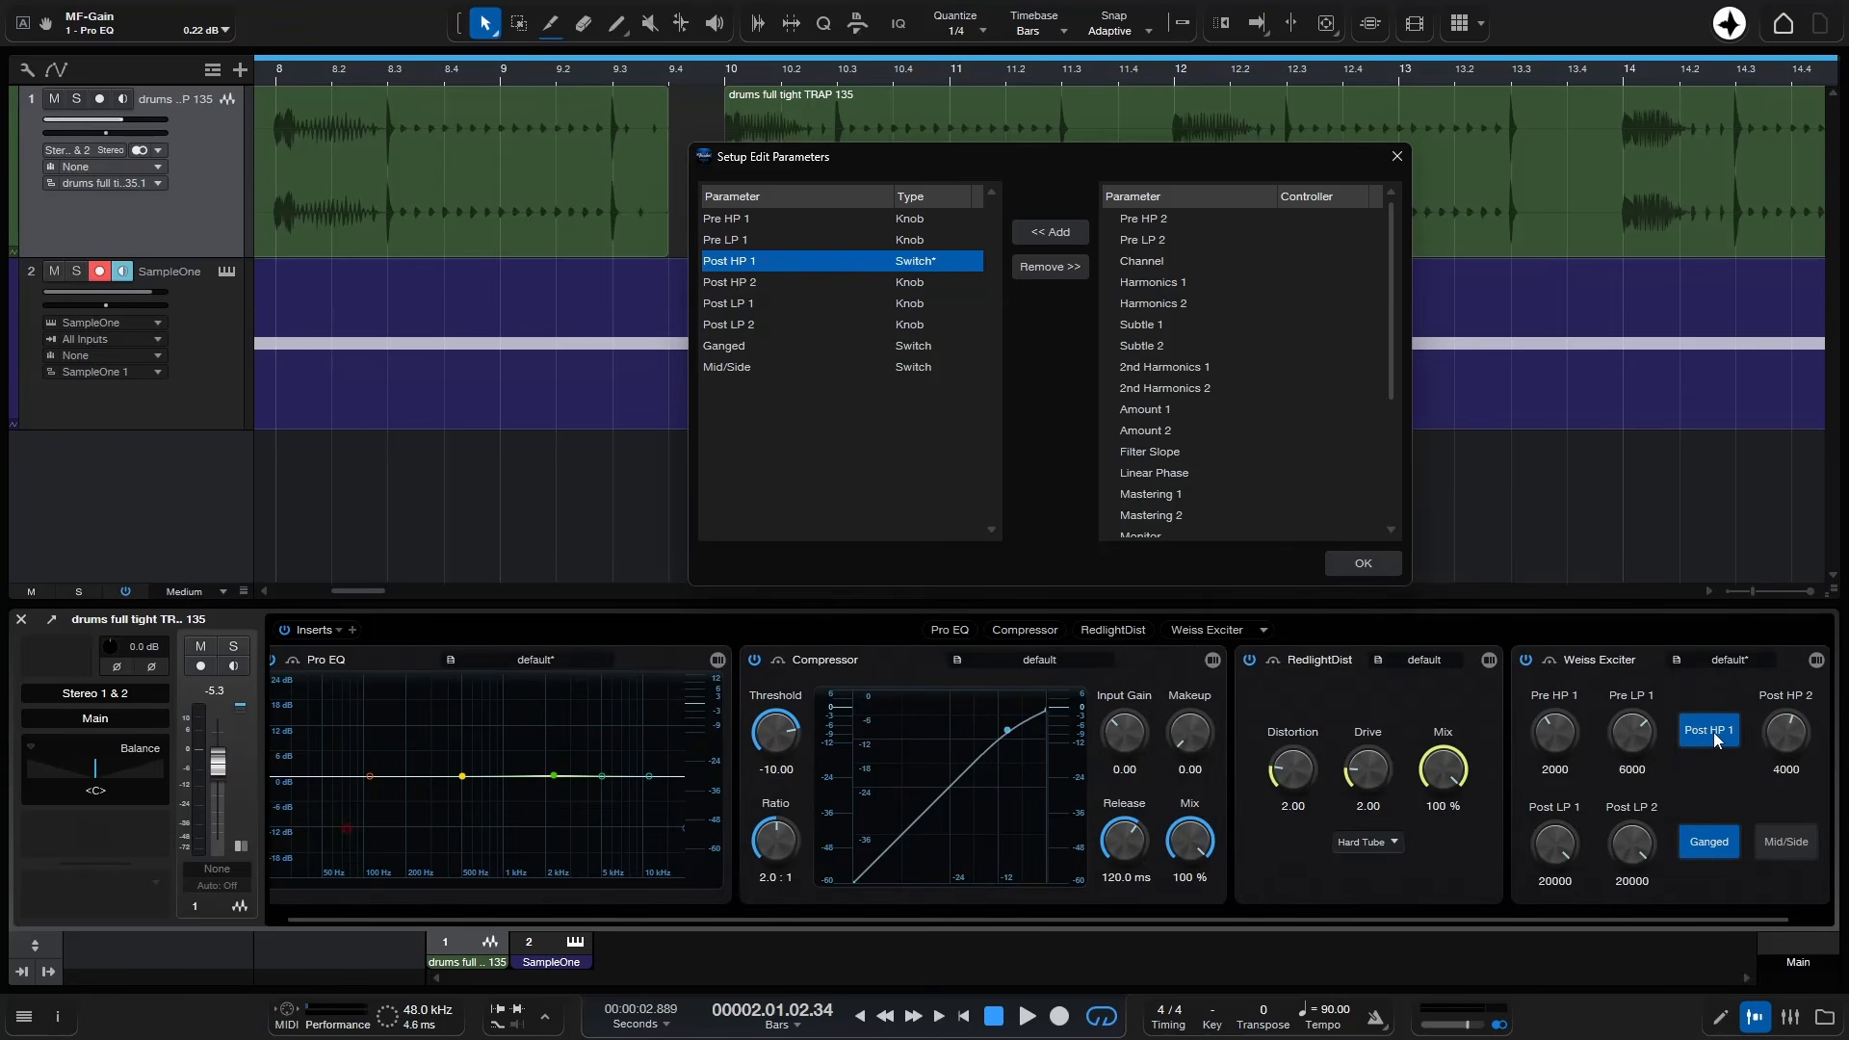
right_click(809, 260)
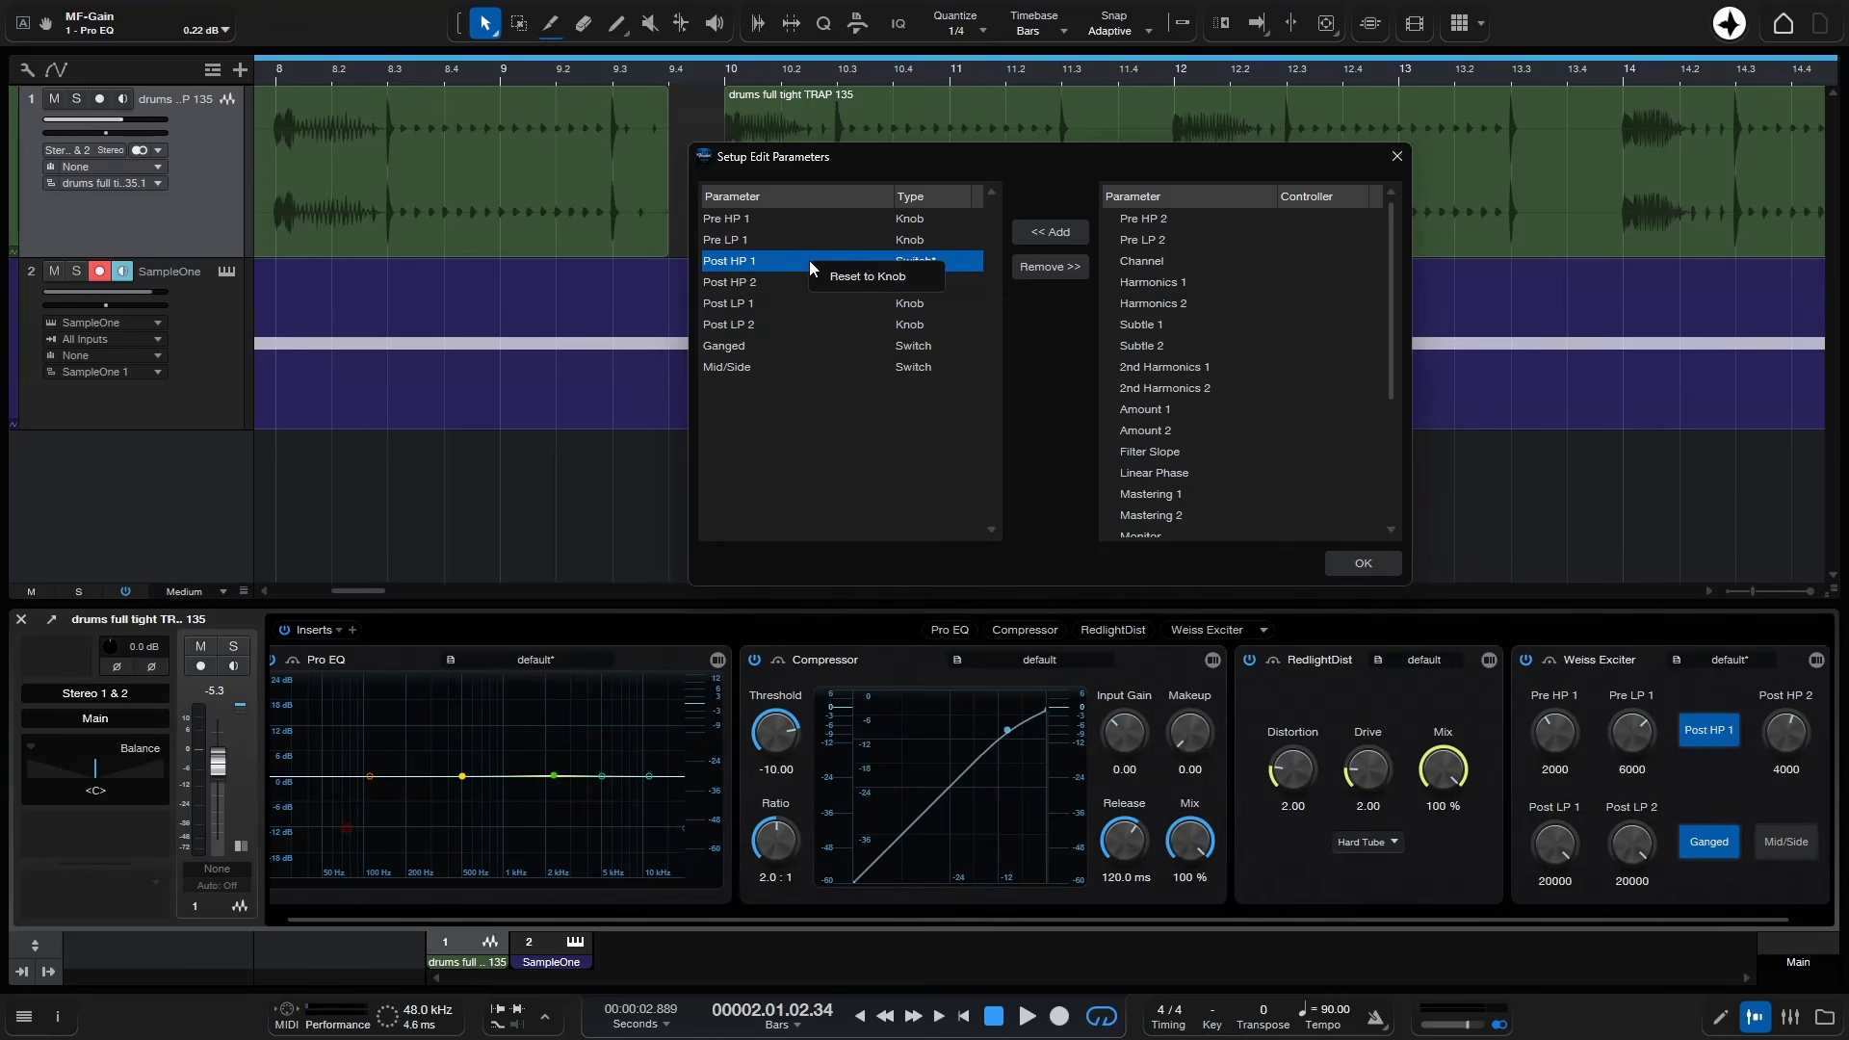
left_click(857, 279)
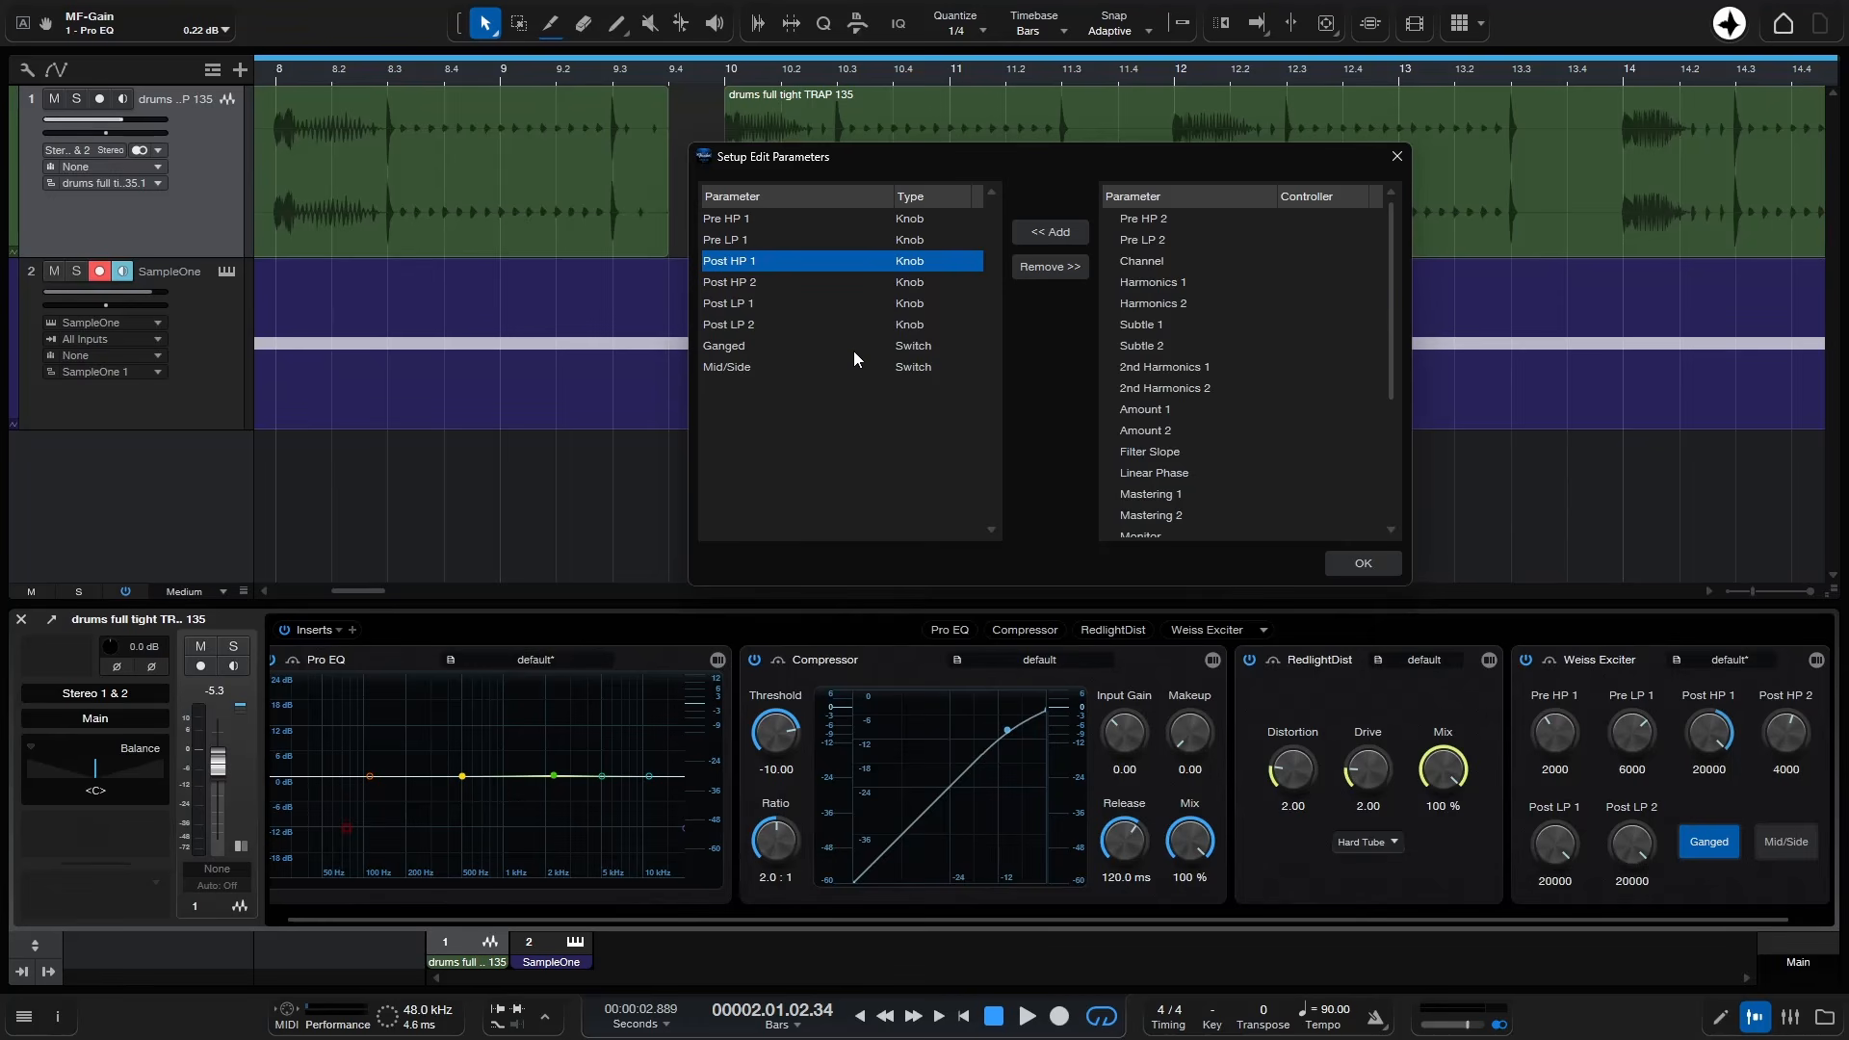
- Remove Pre HP 1 and Pre LP 1 from the Weiss Exciter's assigned parameters
left_click(749, 220)
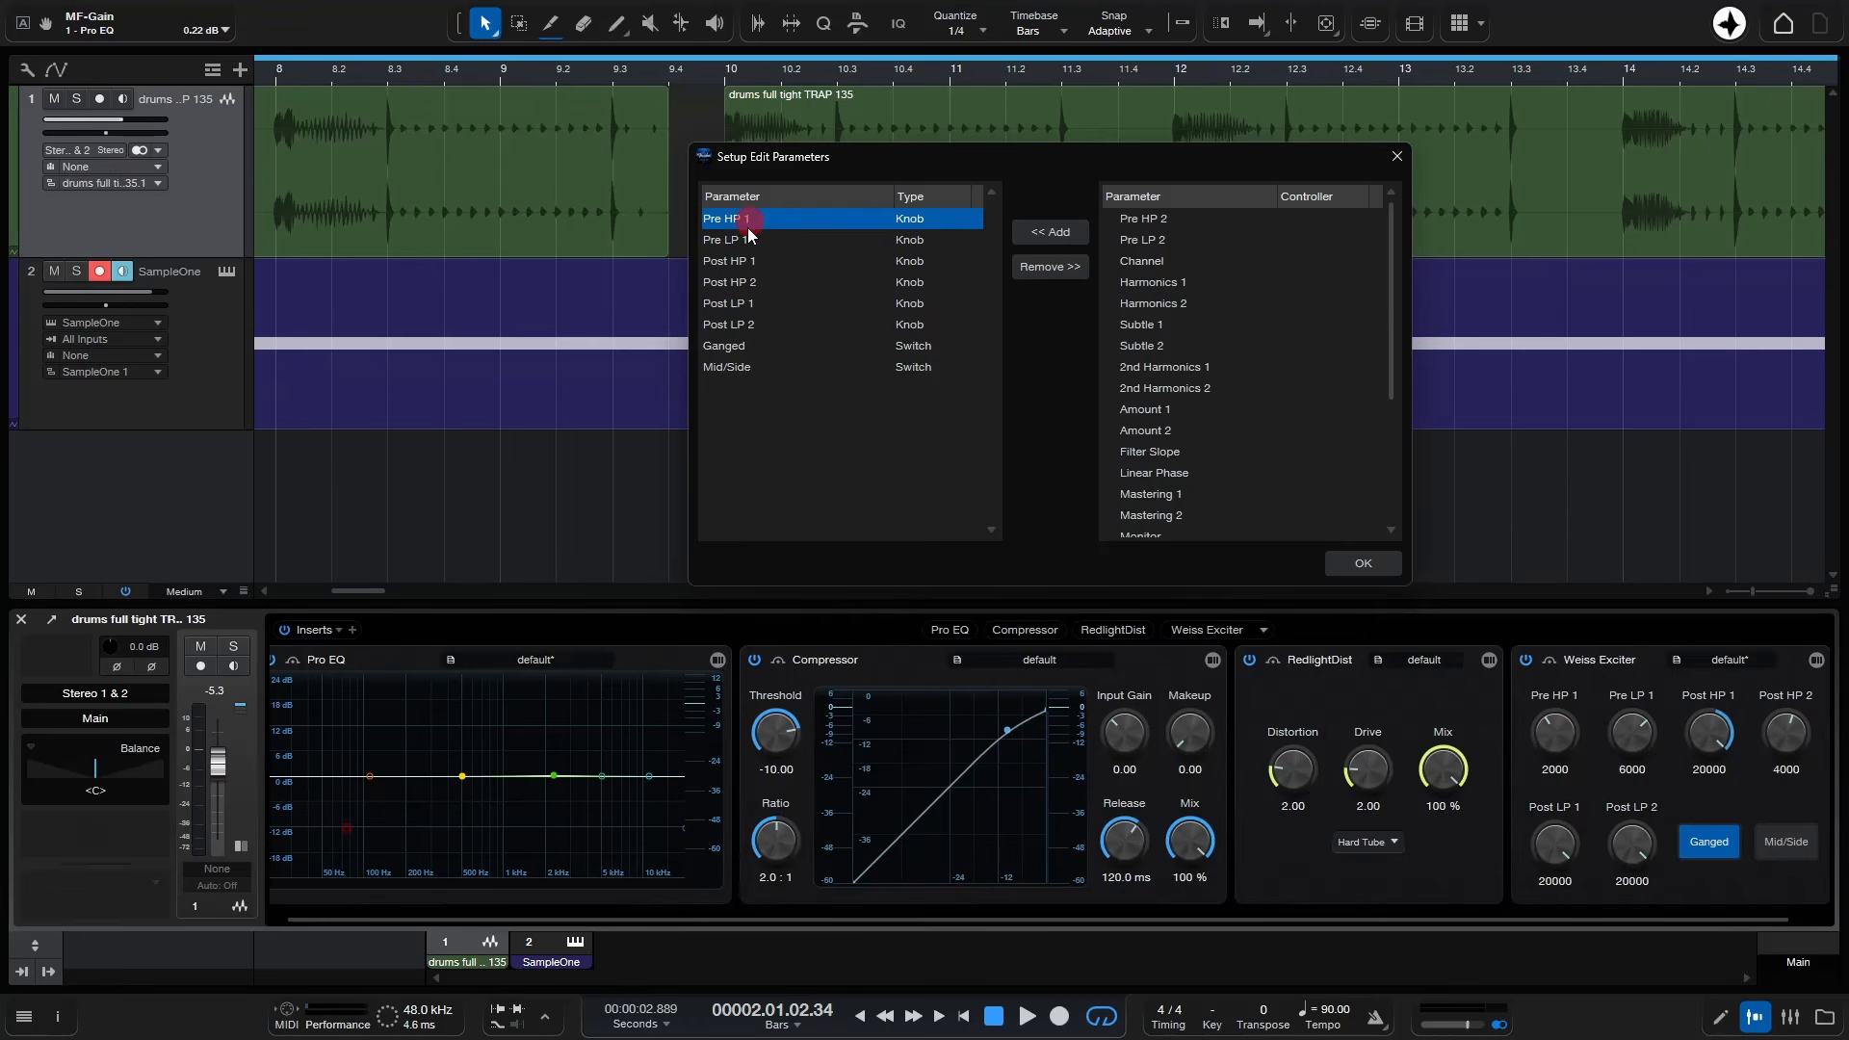
left_click(1040, 268)
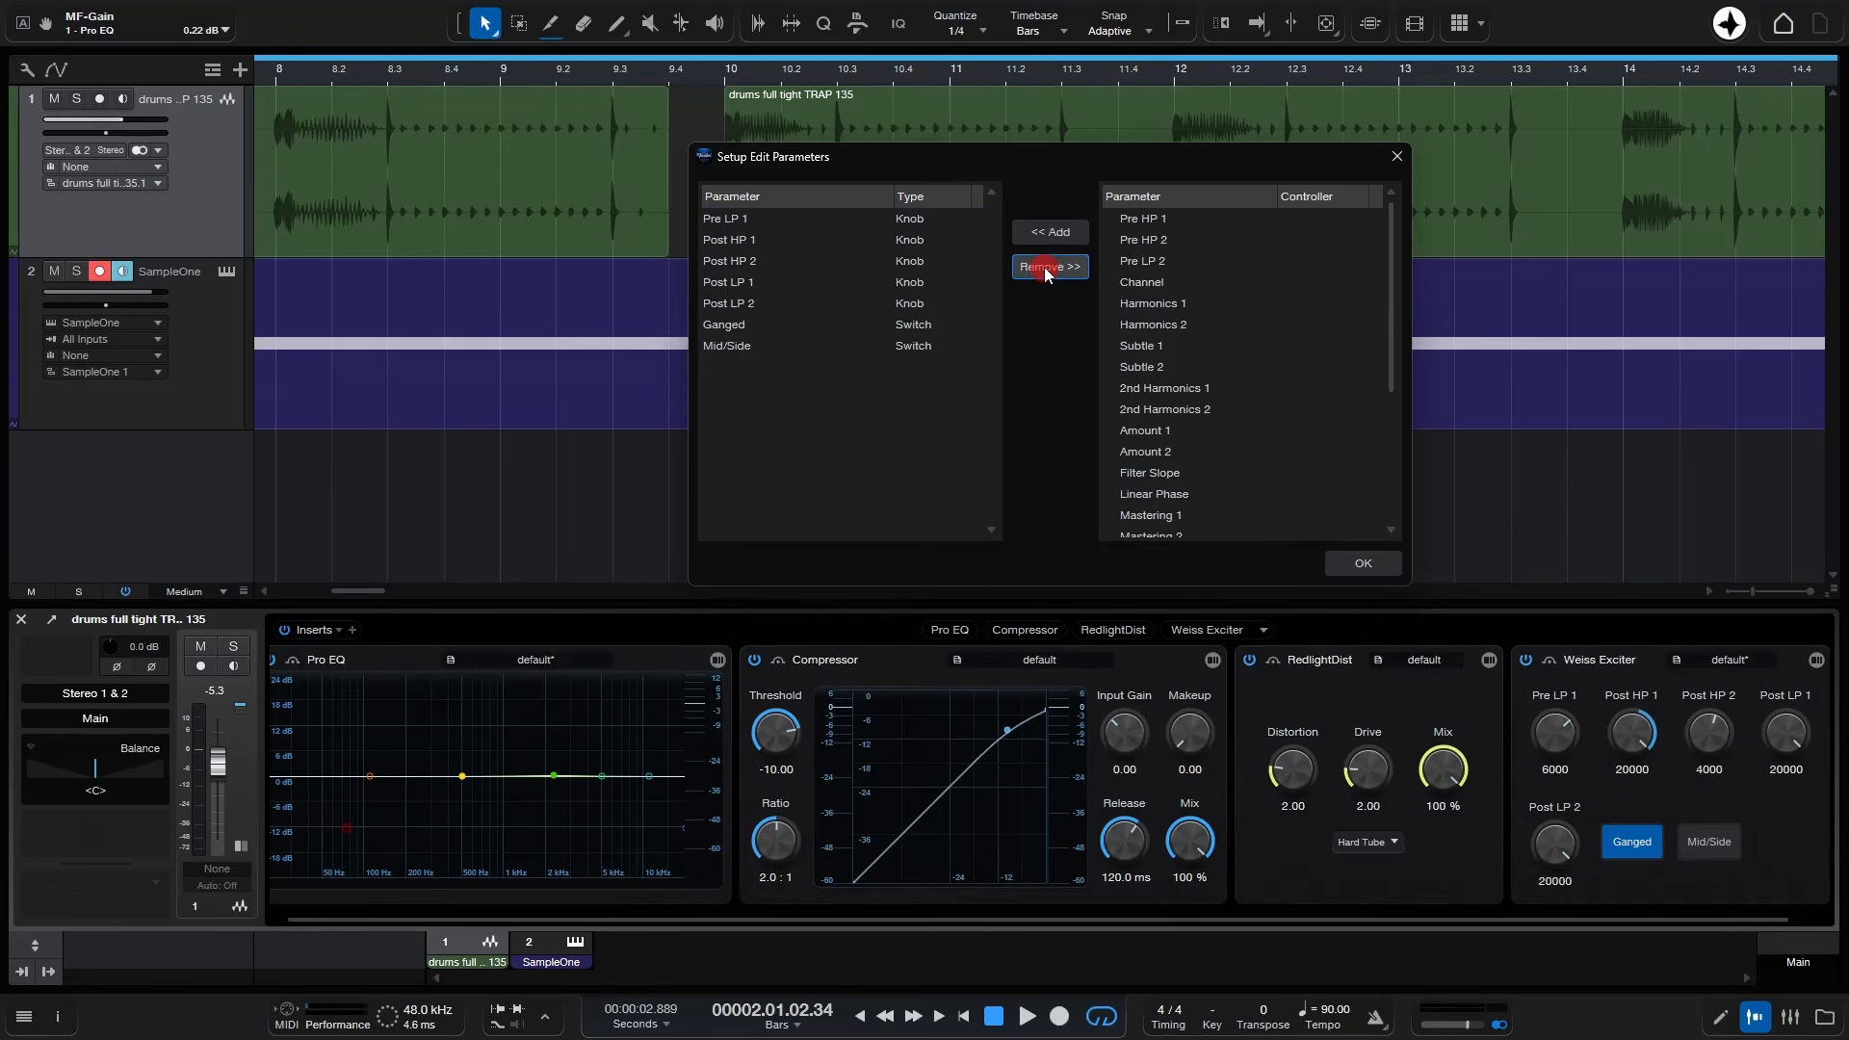
left_click(752, 201)
left_click(744, 220)
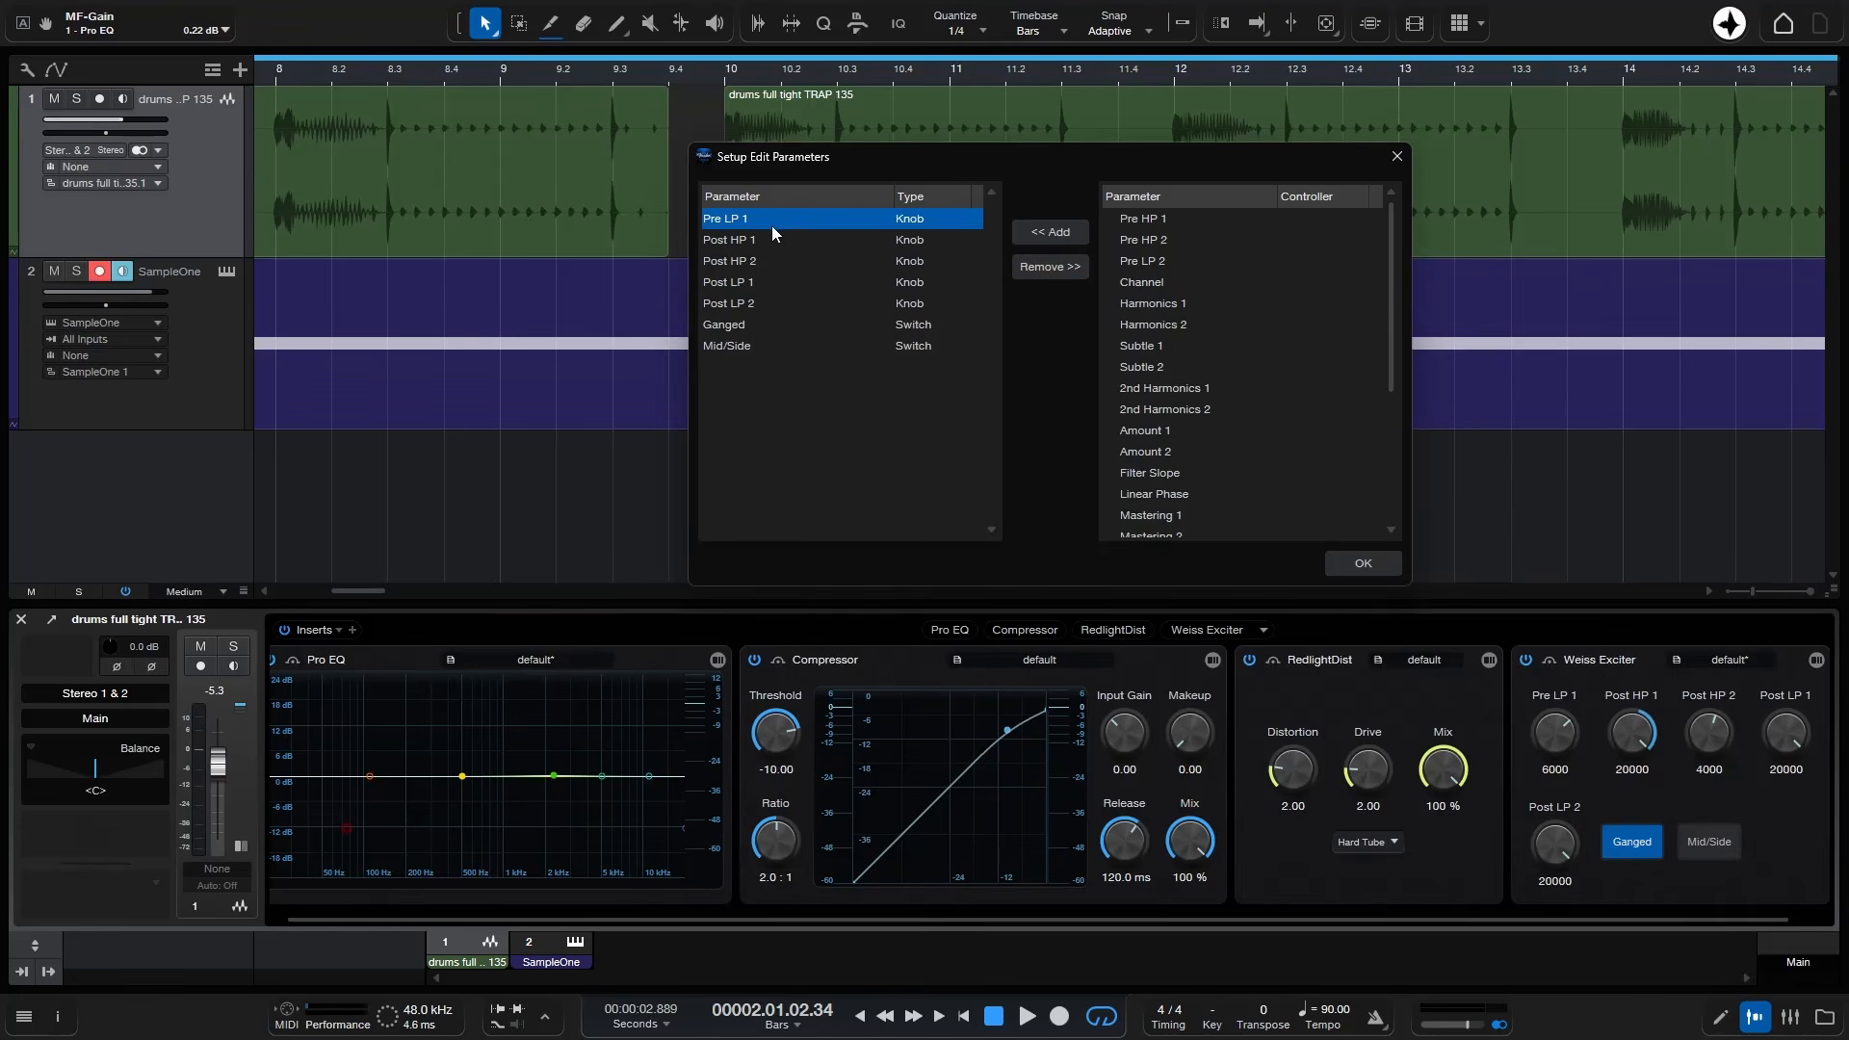
left_click(1035, 270)
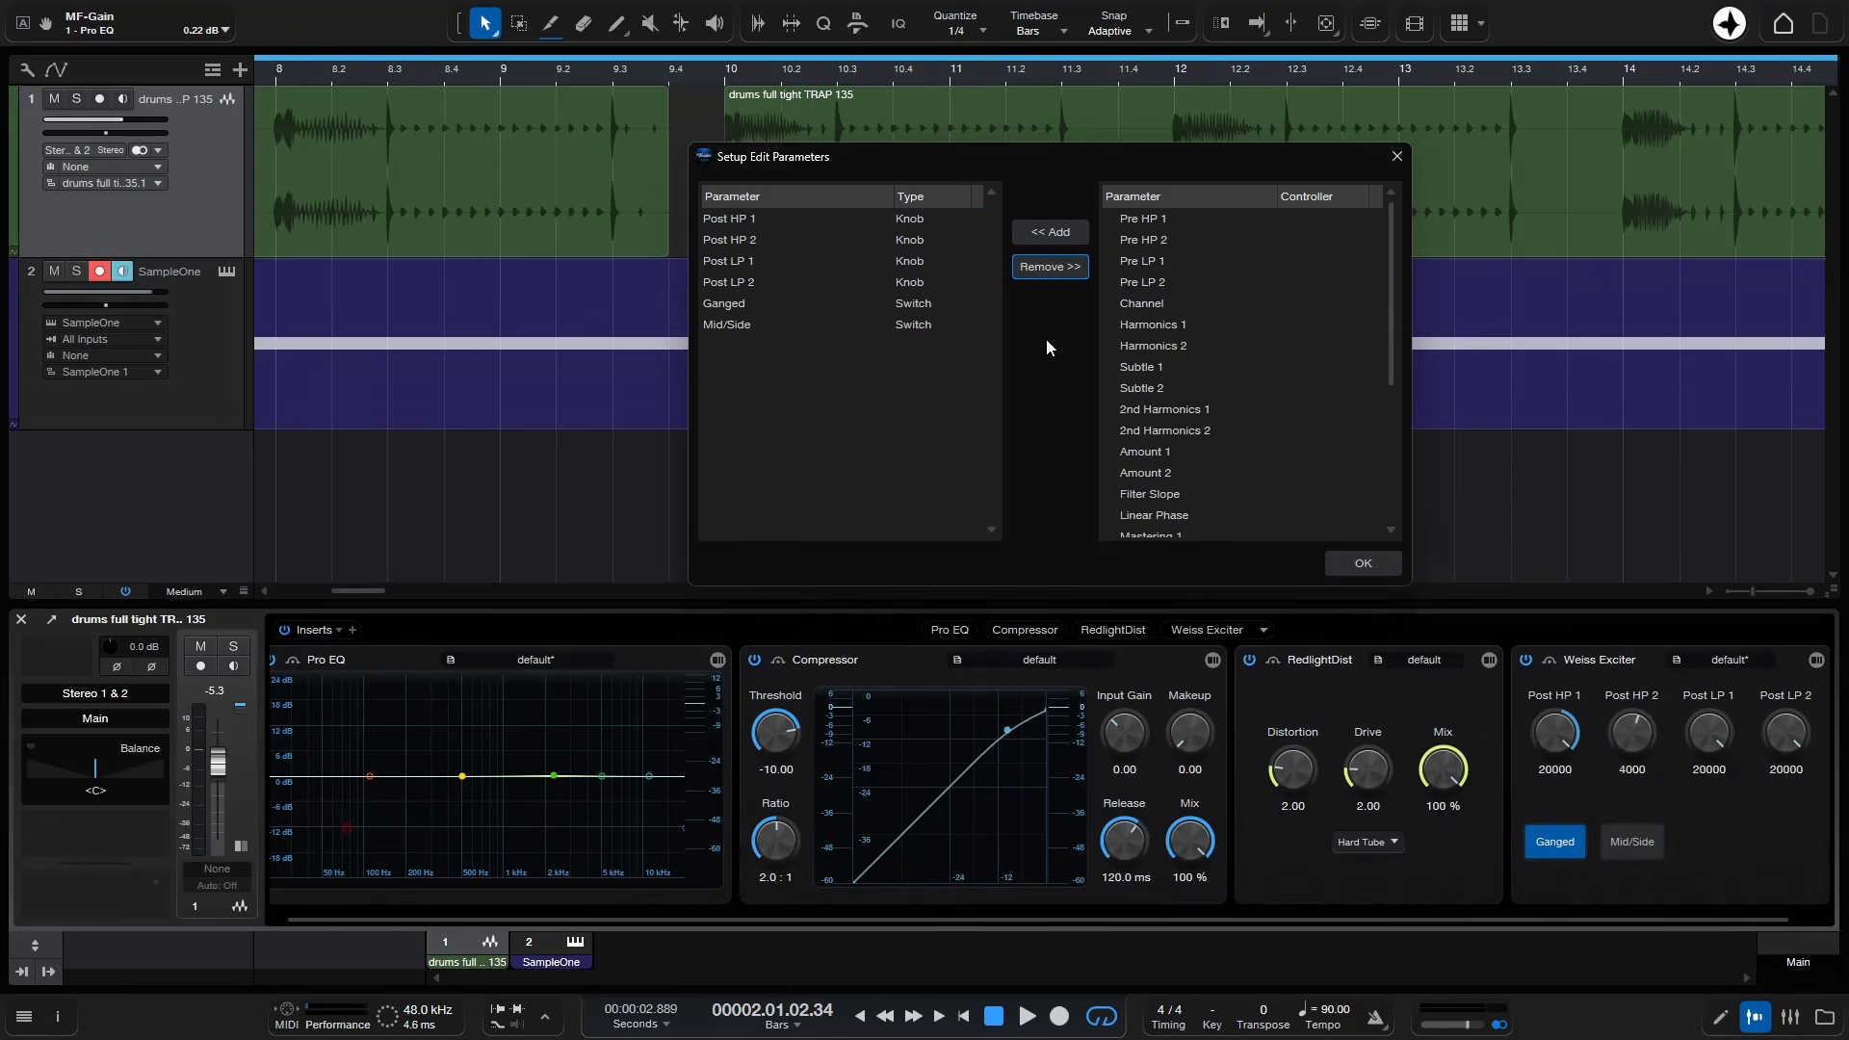
- Add Subtle 1 and Subtle 2 to the Weiss Exciter's assigned parameters and confirm the setup
left_click(1135, 366)
double_click(1154, 367)
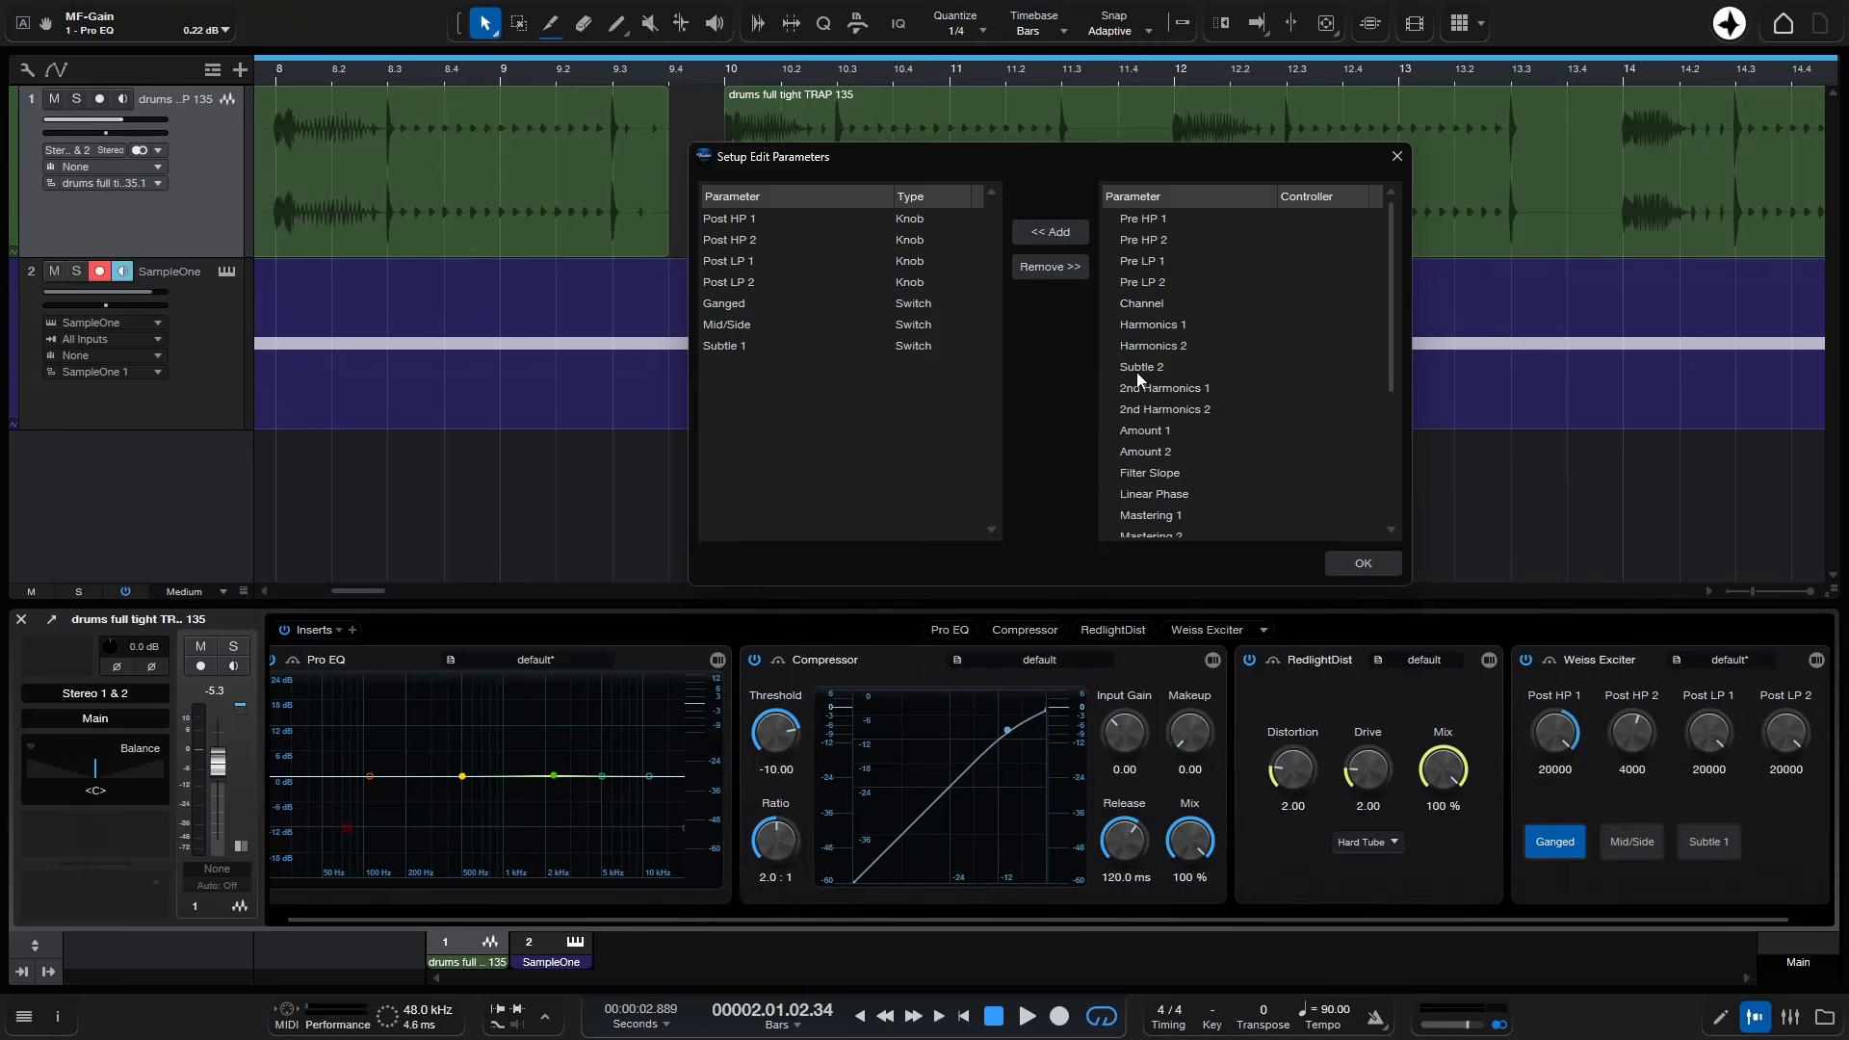
double_click(1138, 370)
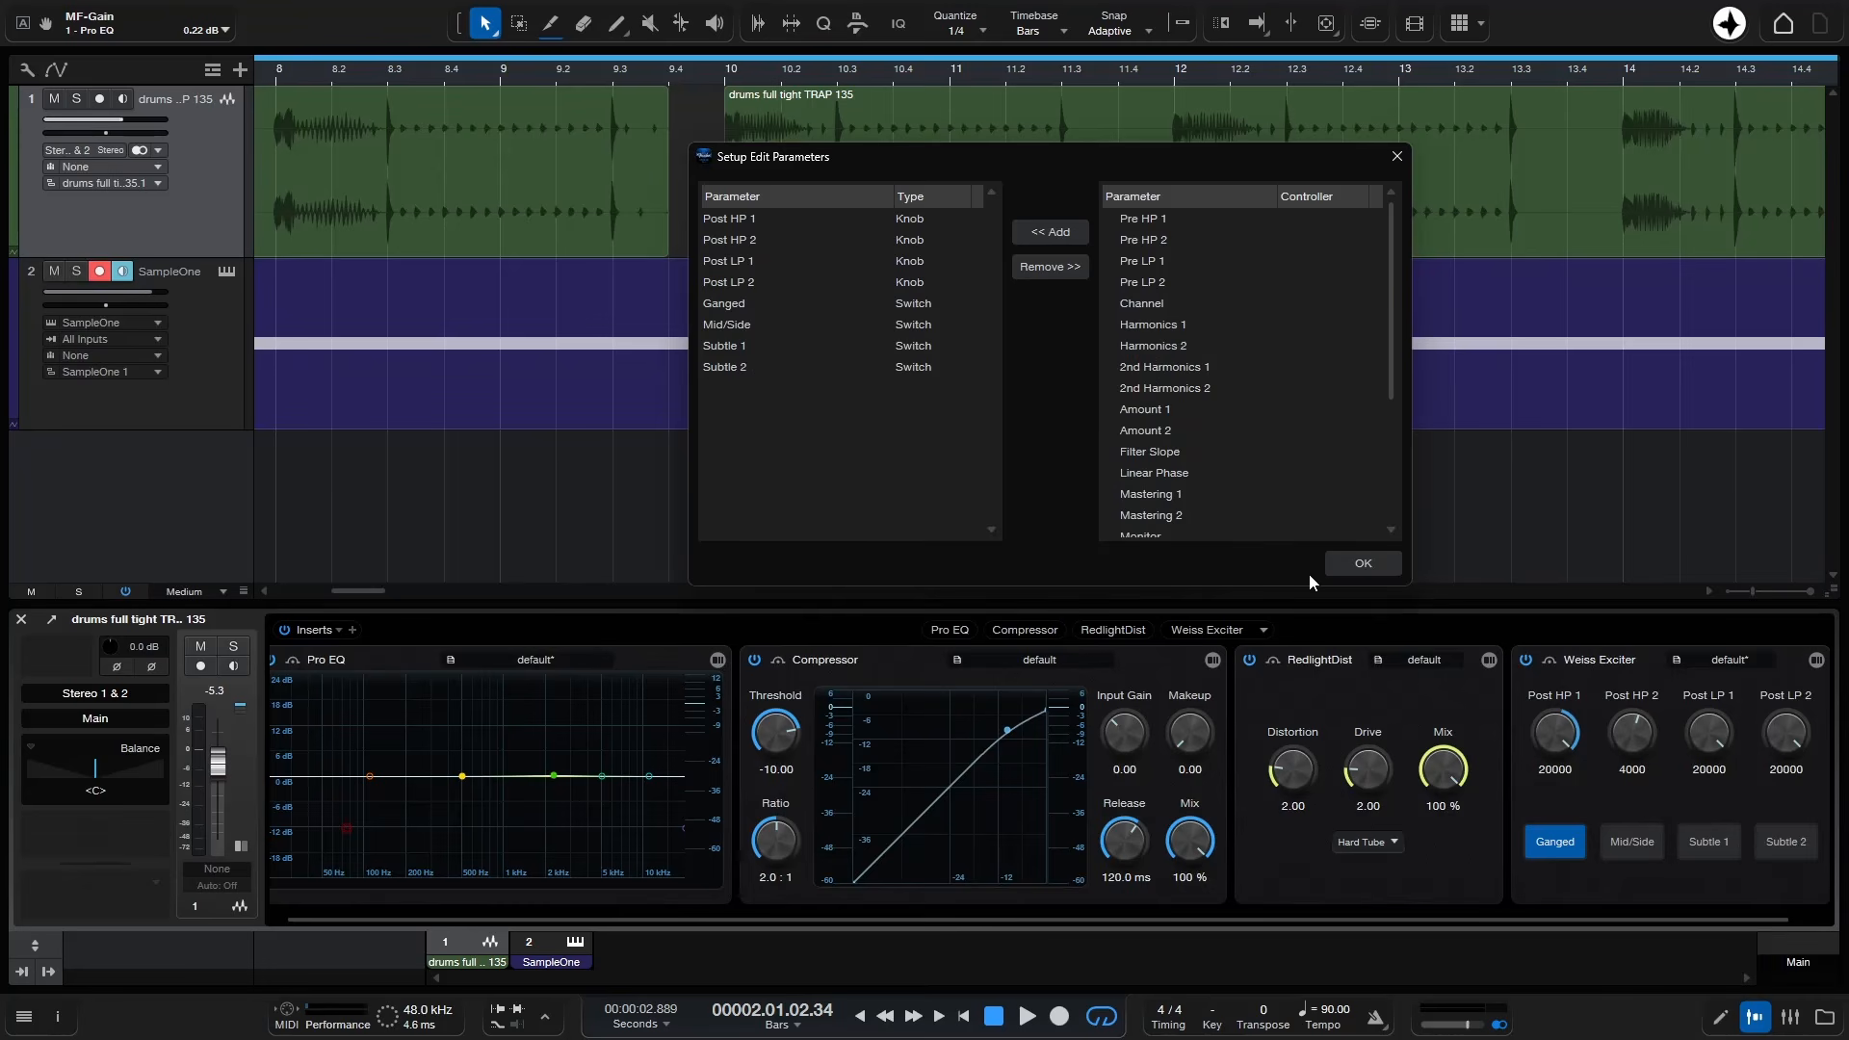
left_click(1364, 564)
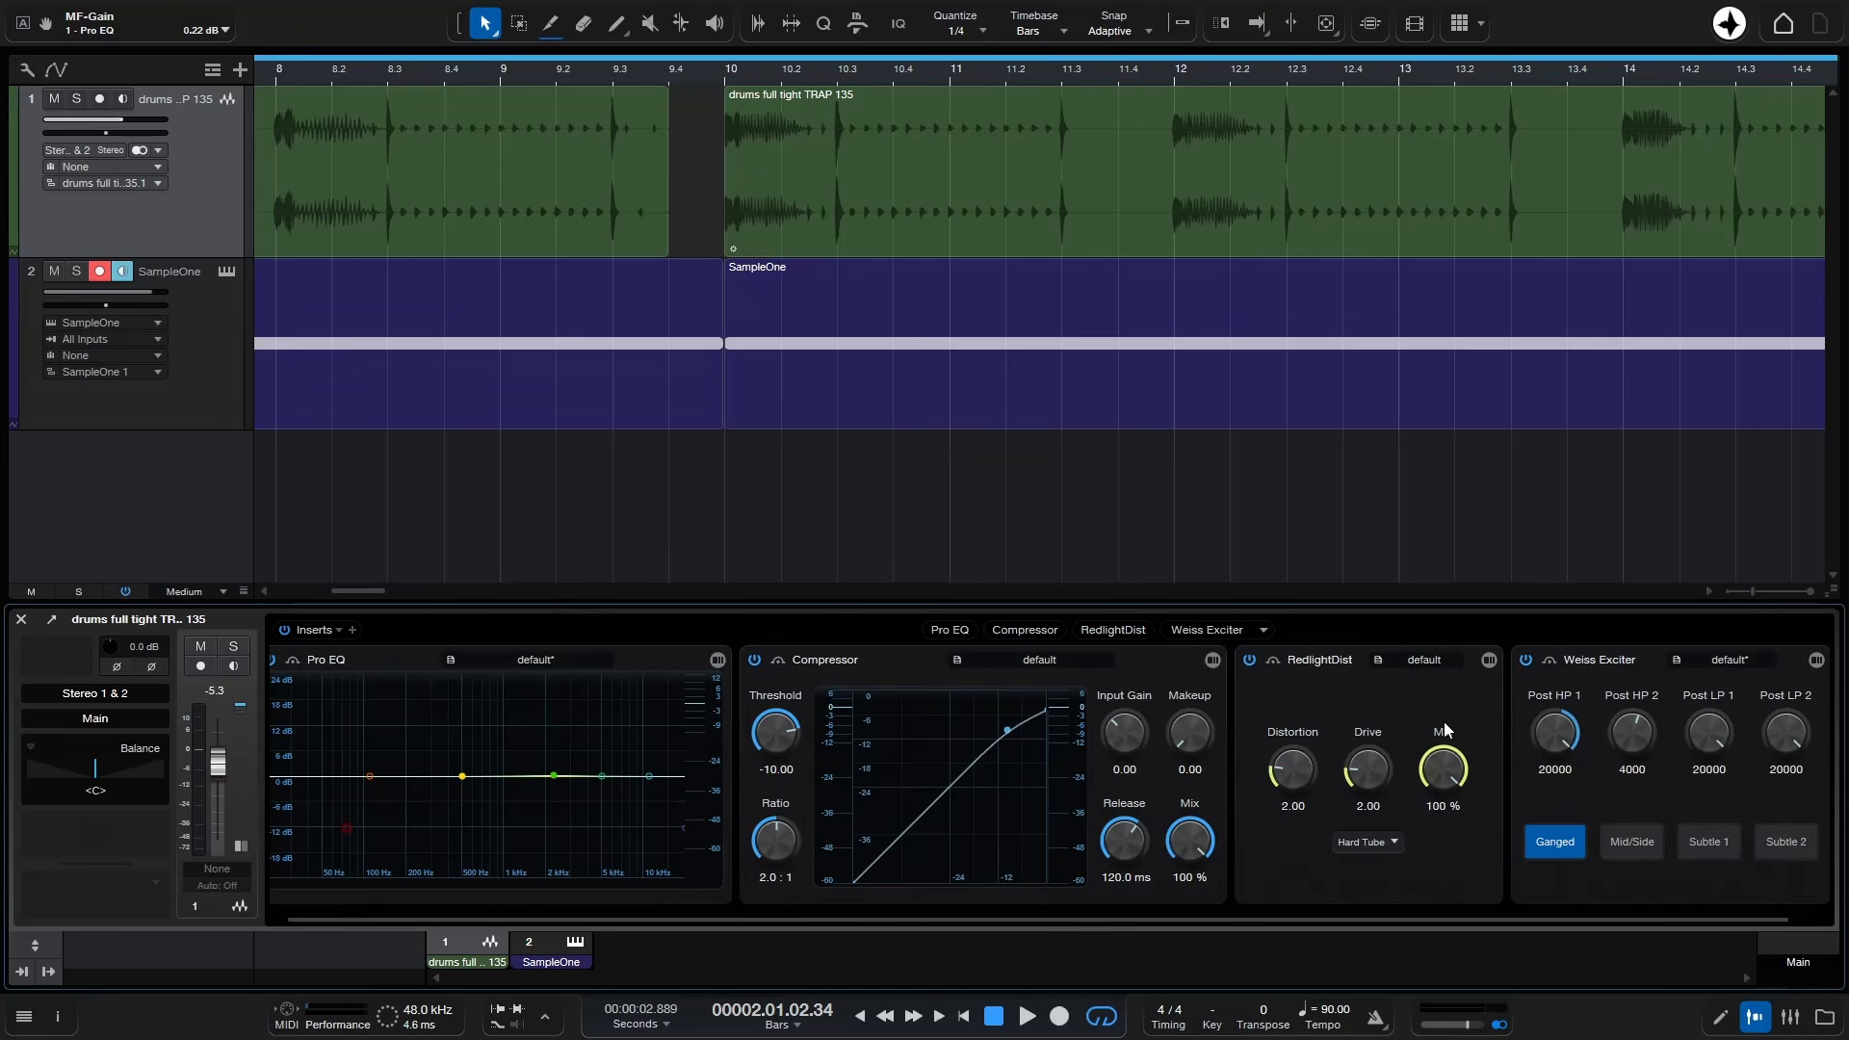
- Create a new session from the Record and Mix template with its default name and settings
key("ctrl+n")
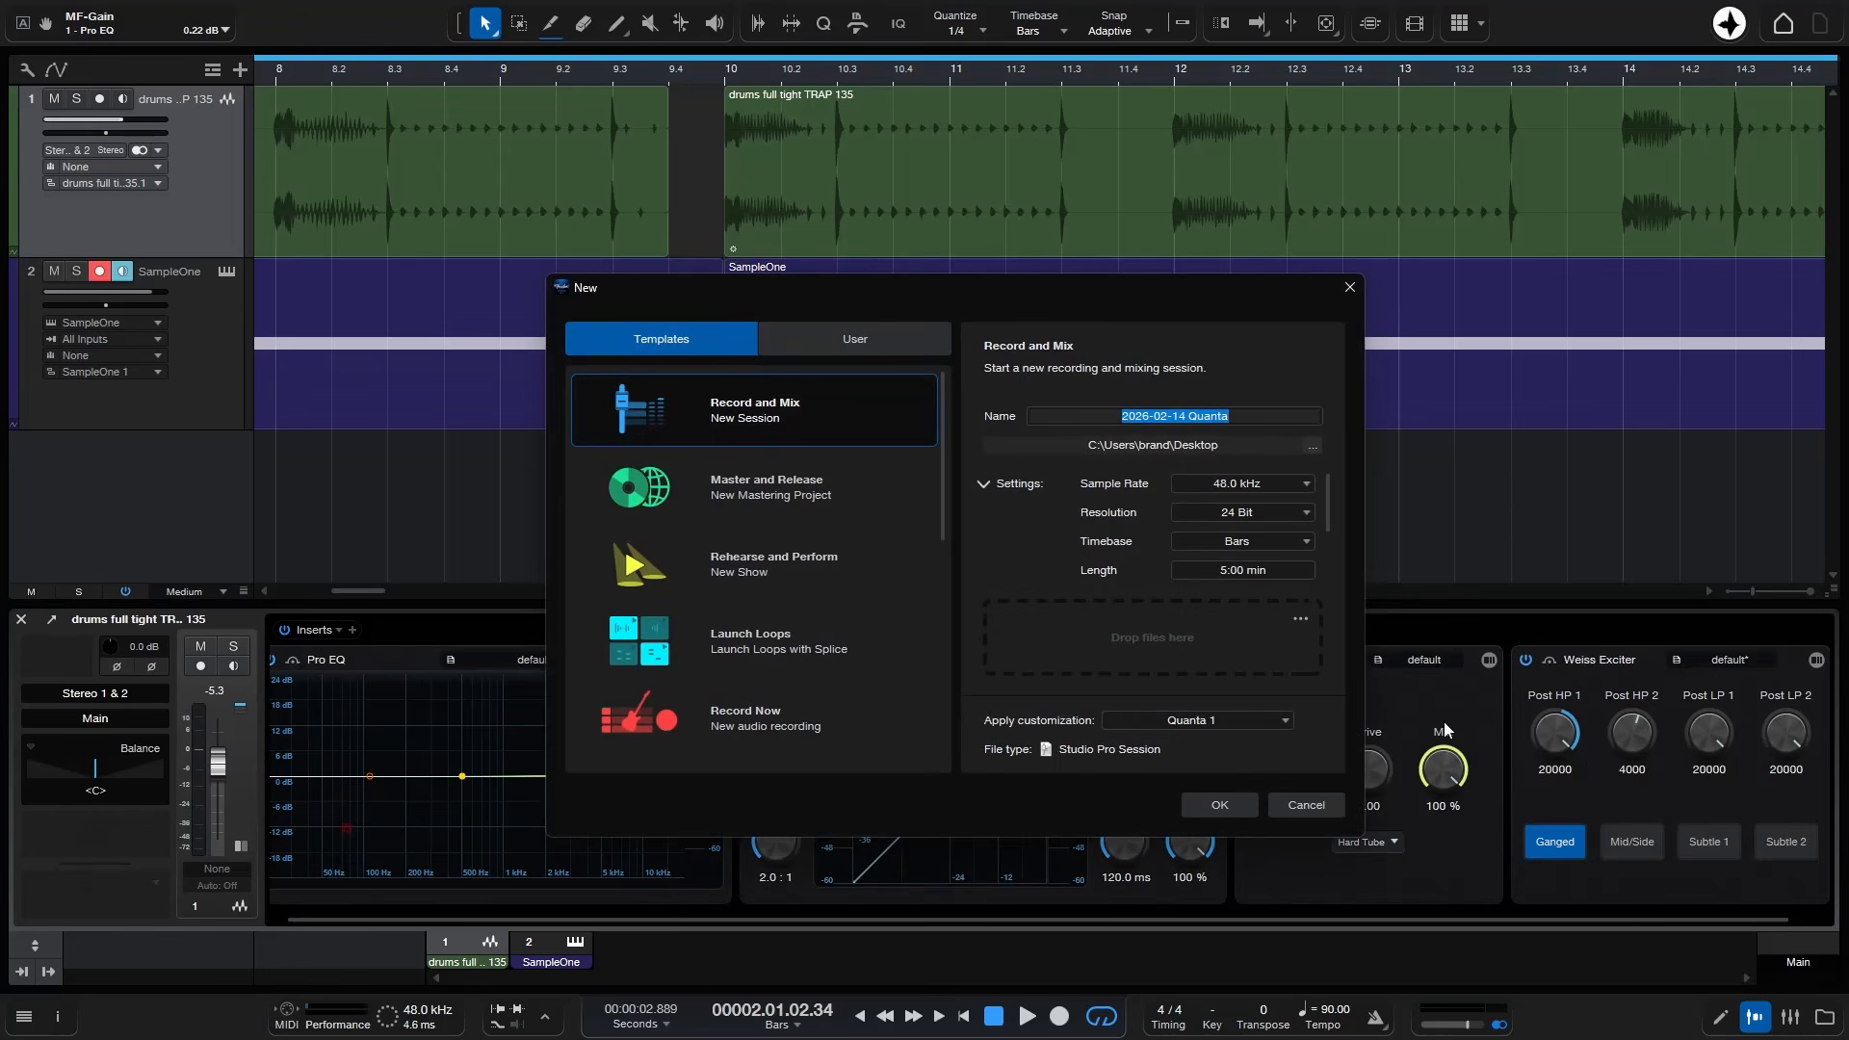
left_click(1220, 805)
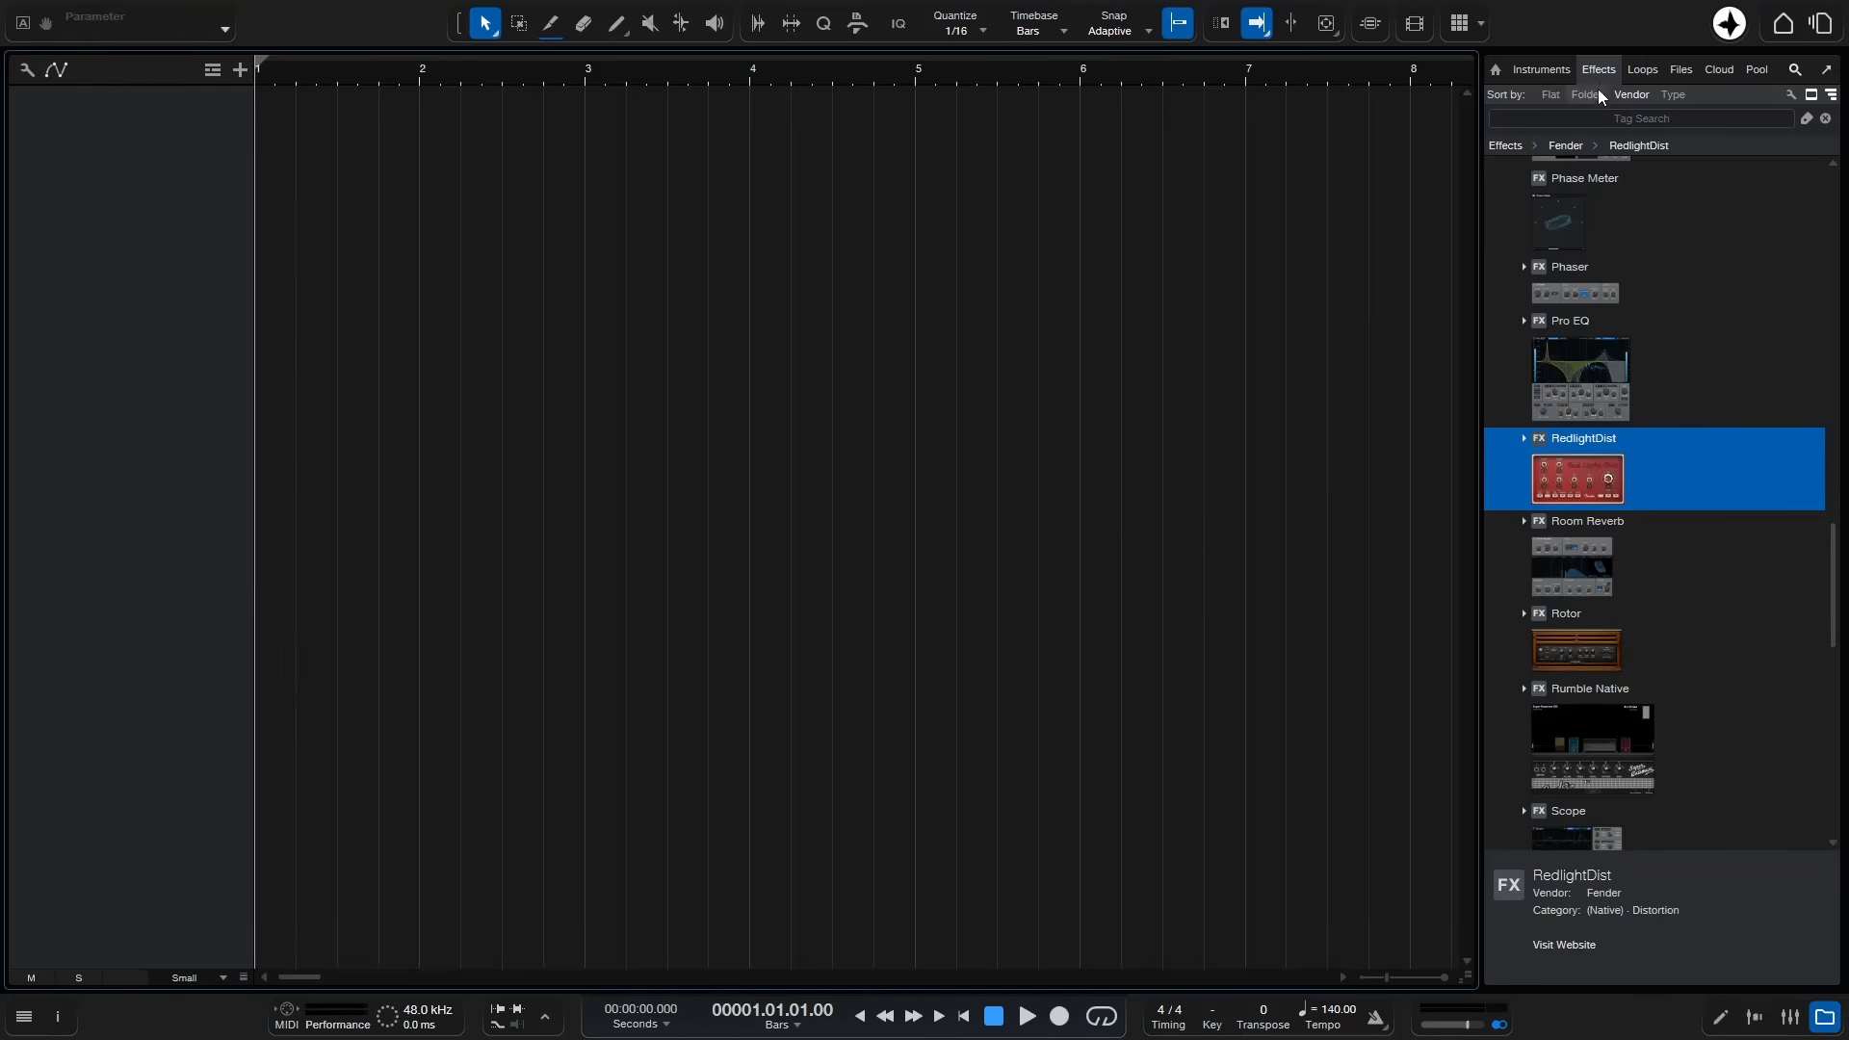
- Find Softube's Weiss Exciter in the effects browser and place it in the empty arrangement on a new audio track
scroll(1606, 658, "down", 1)
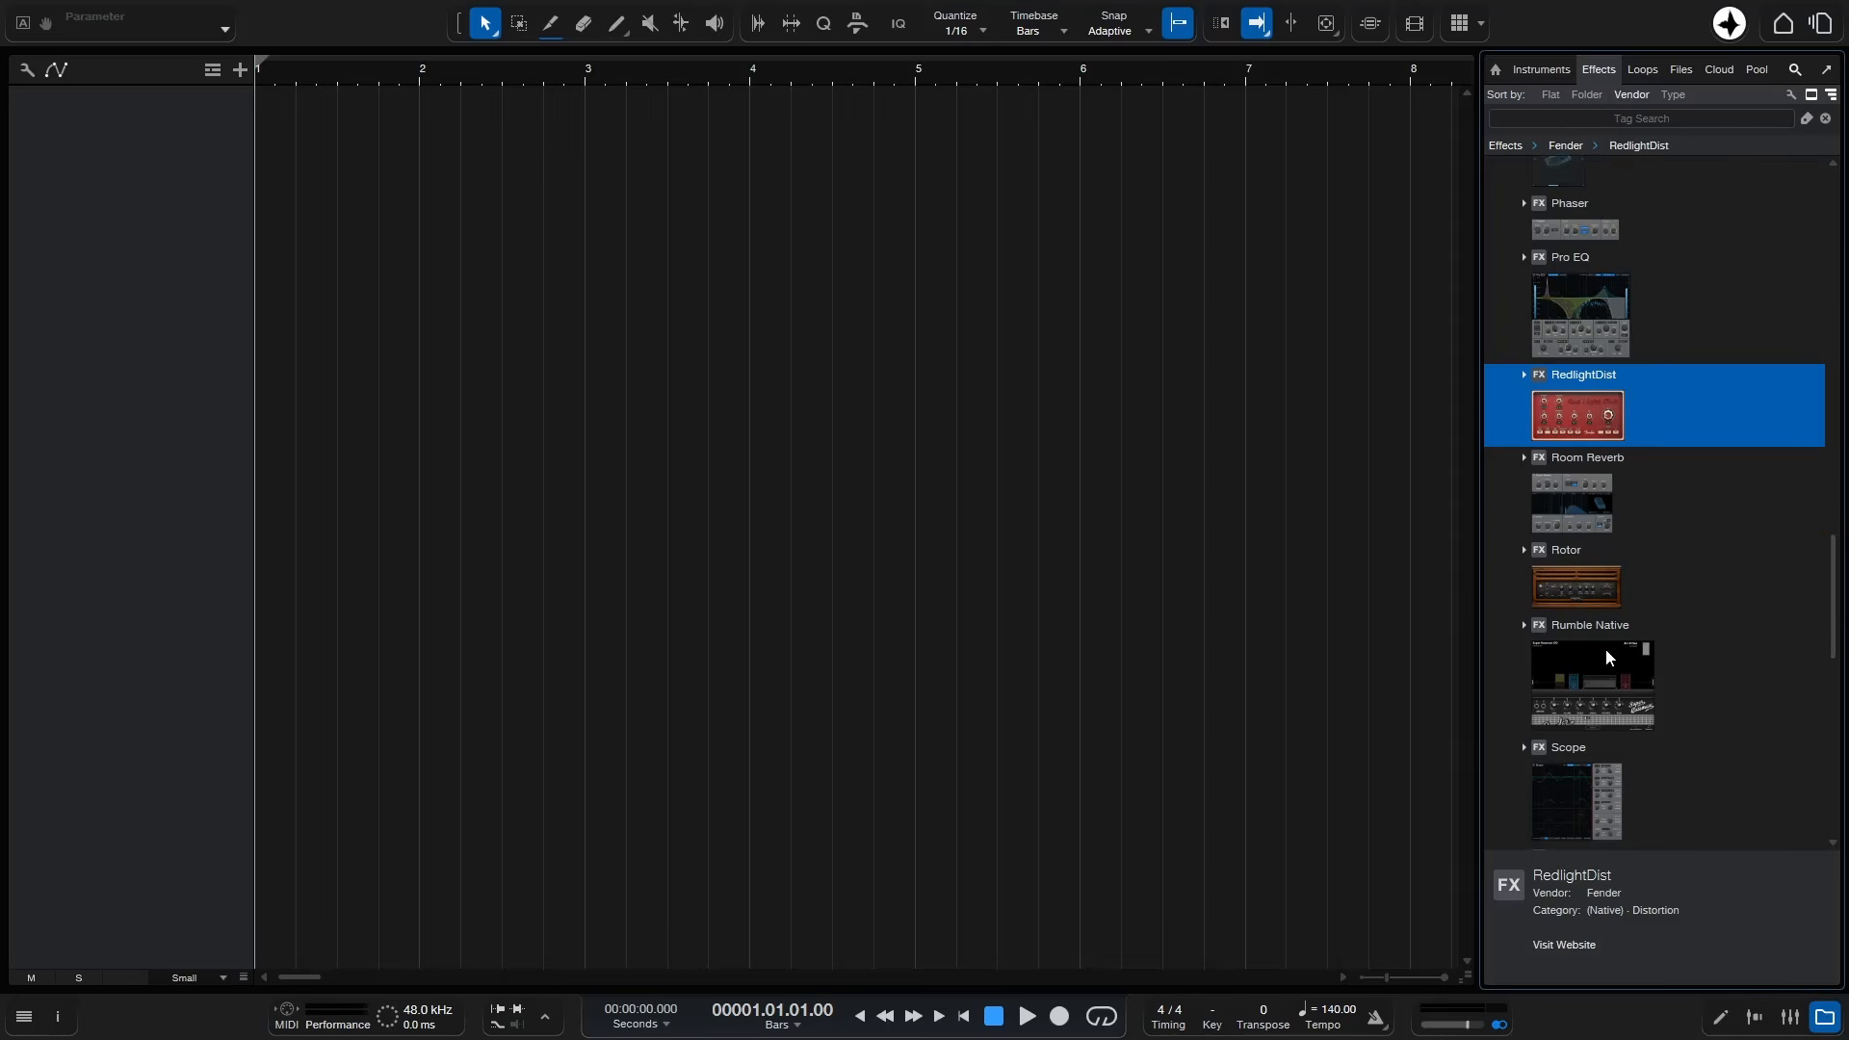
scroll(1607, 655, "down", 15)
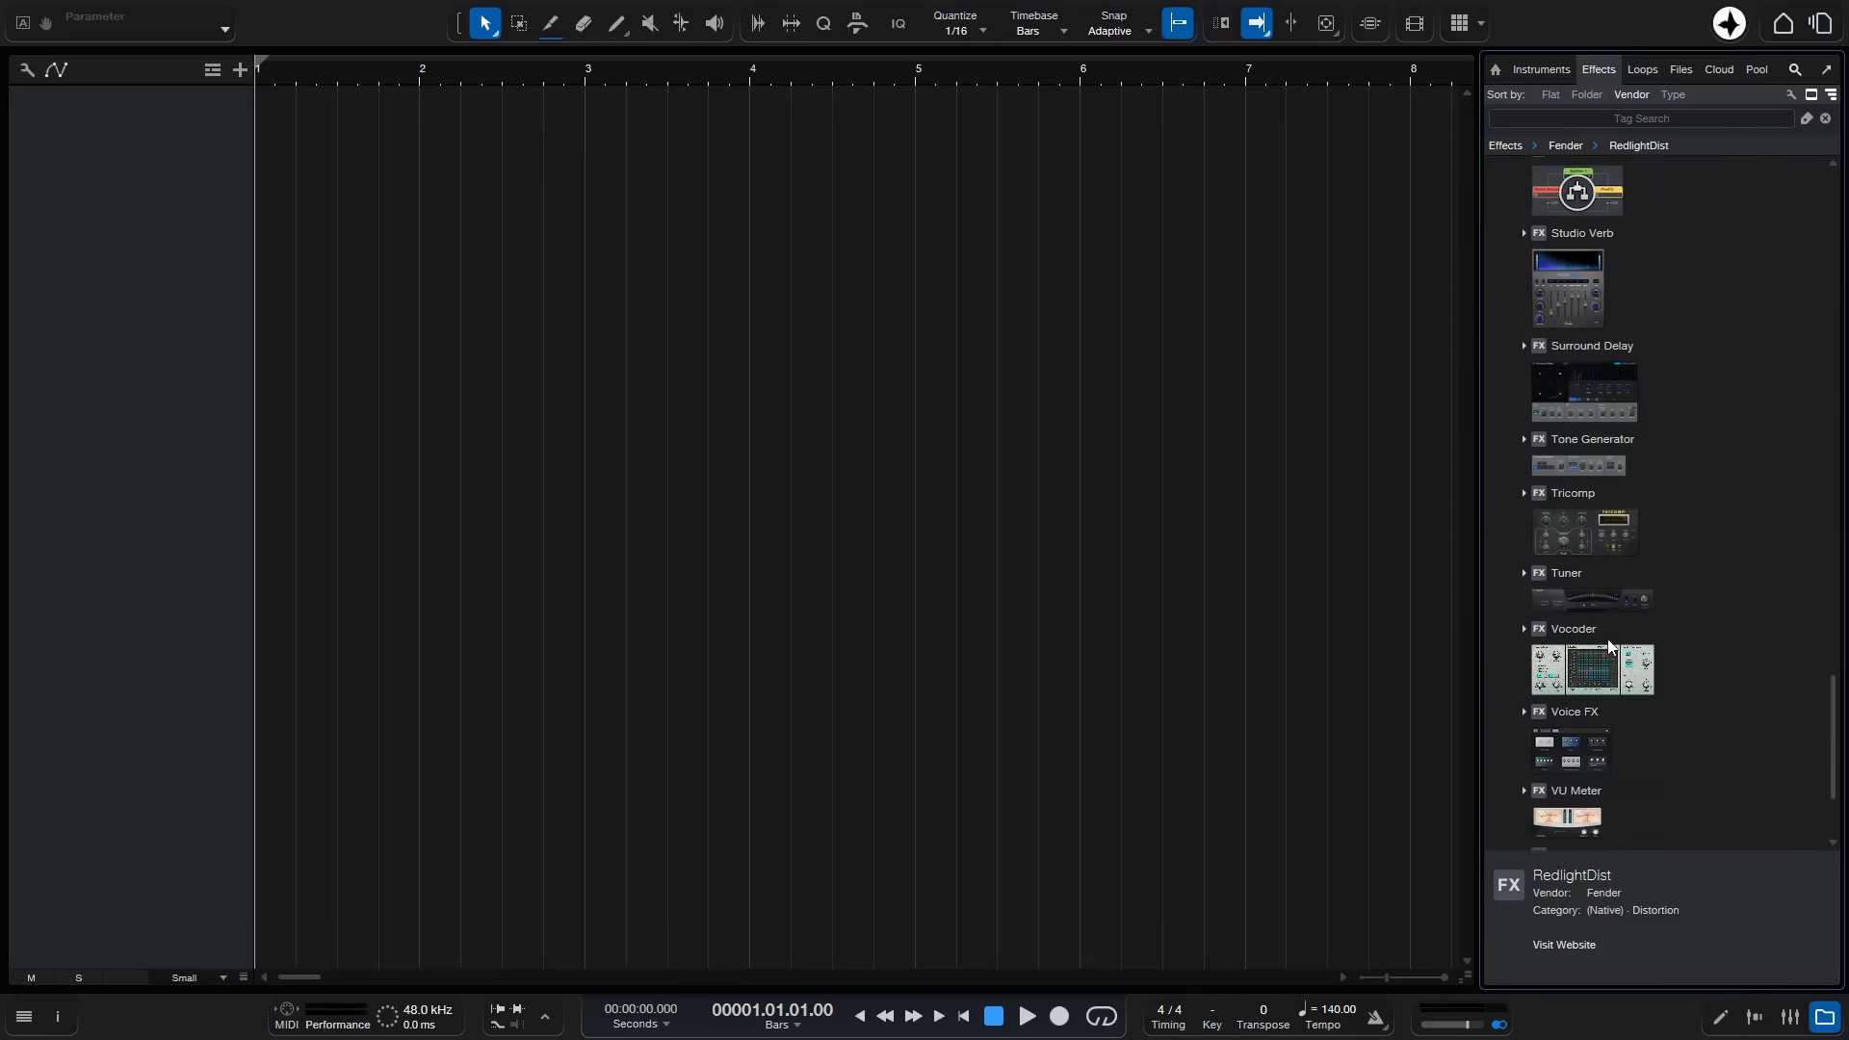
scroll(1608, 642, "down", 2)
scroll(1609, 639, "up", 2)
left_click(1585, 660)
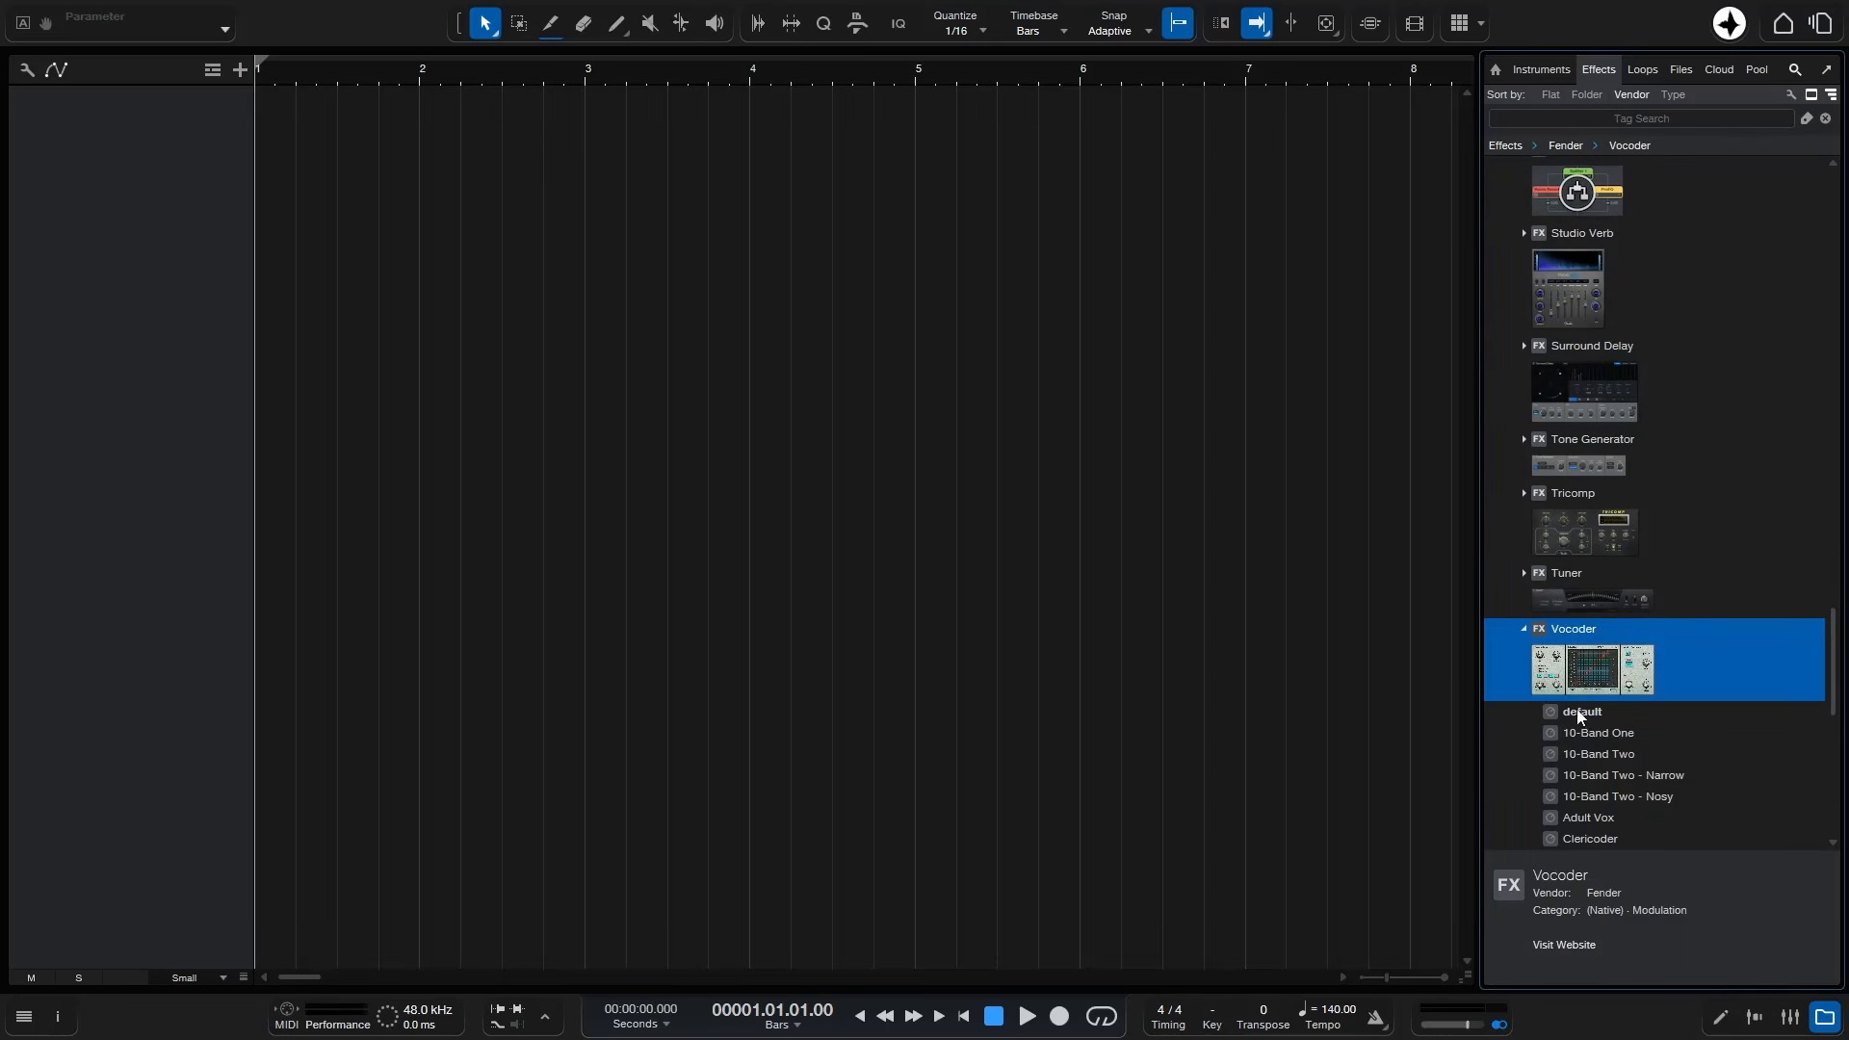
key("Left")
key("Left")
key("Left")
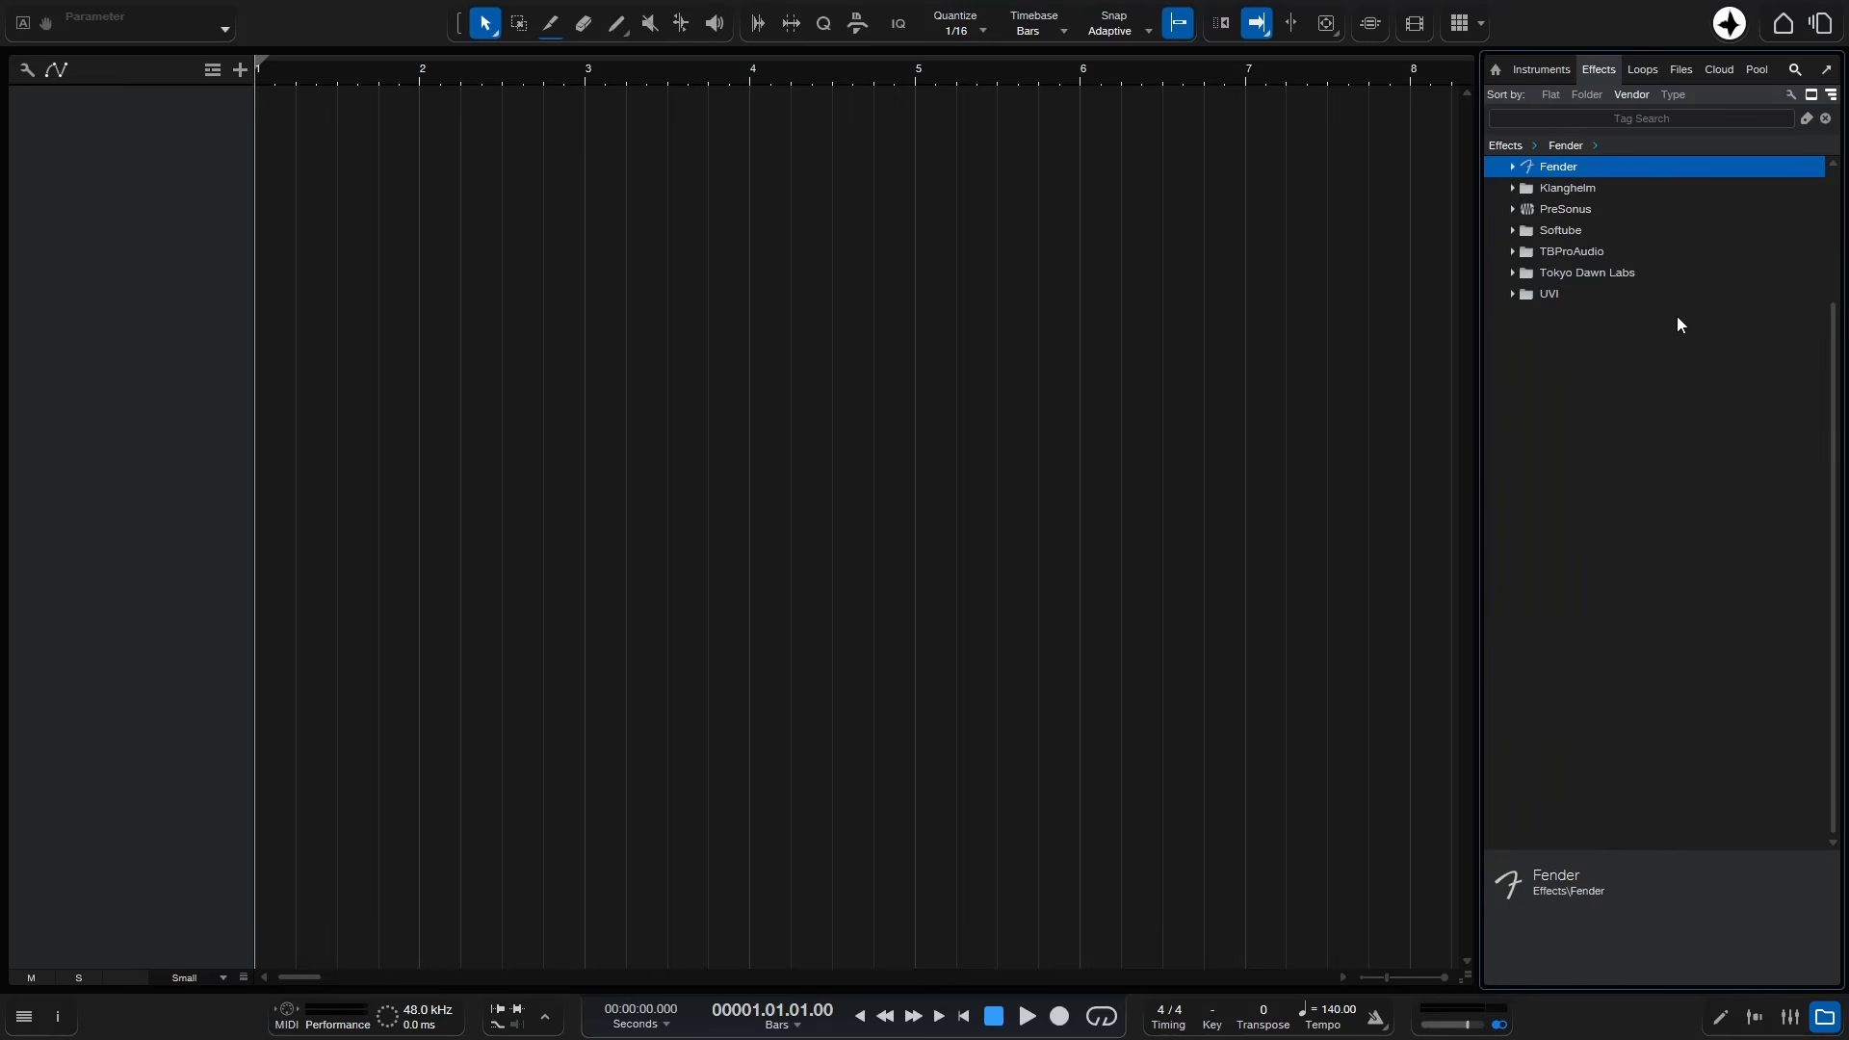
left_click(1517, 231)
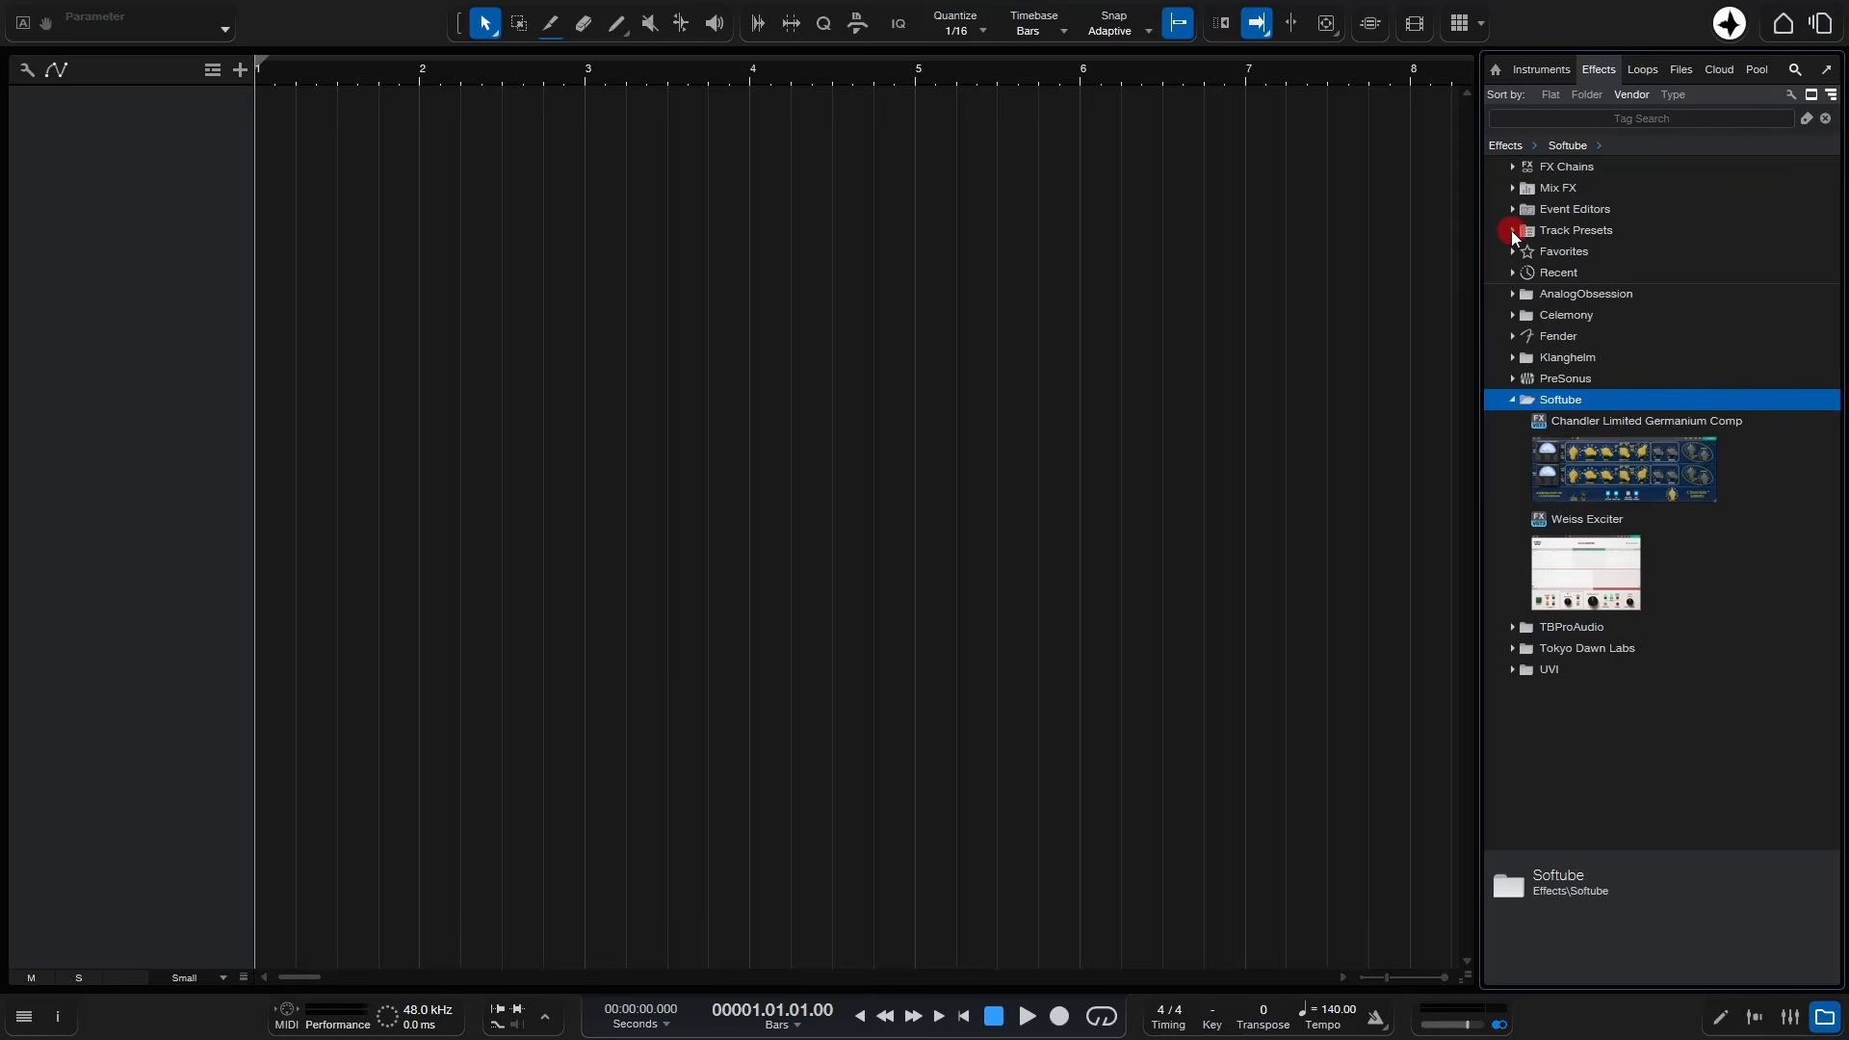
left_click_drag(1592, 562, 765, 421)
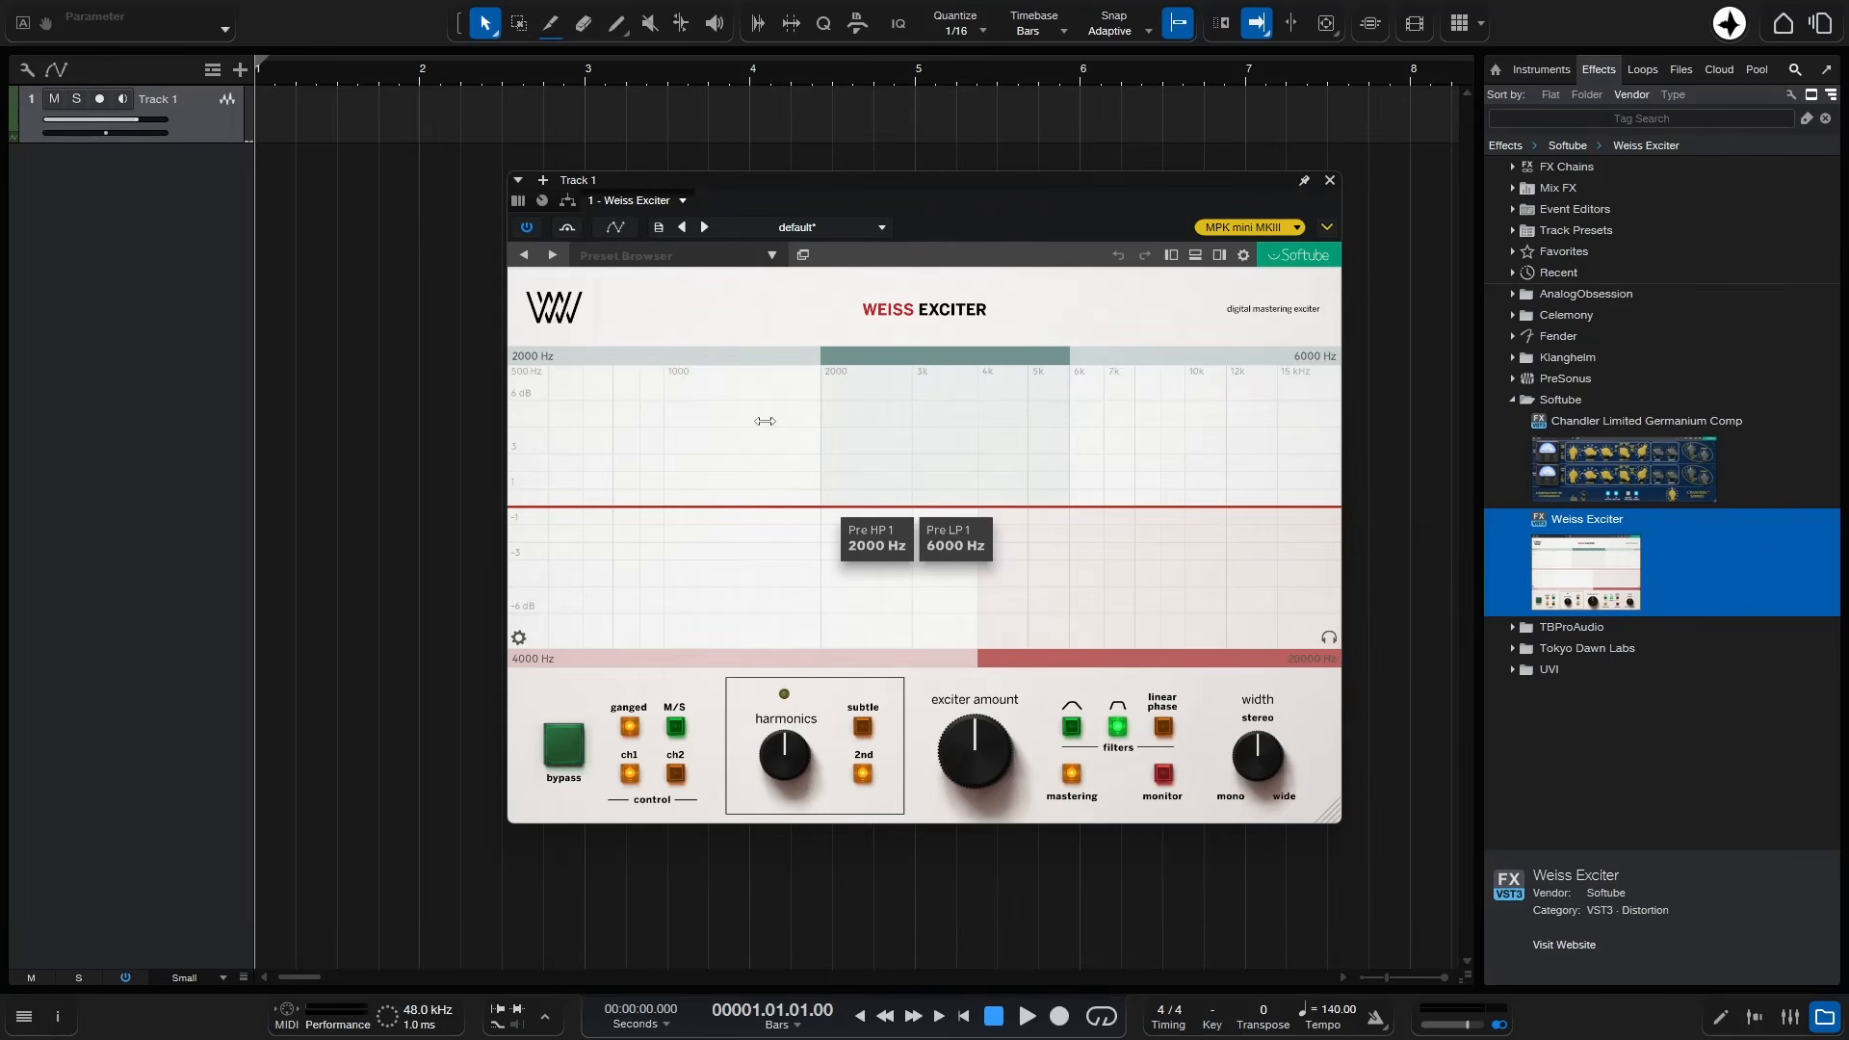
- Hide the browser, close the Weiss Exciter editor and show the channel overview for Track 1
left_click(1825, 1016)
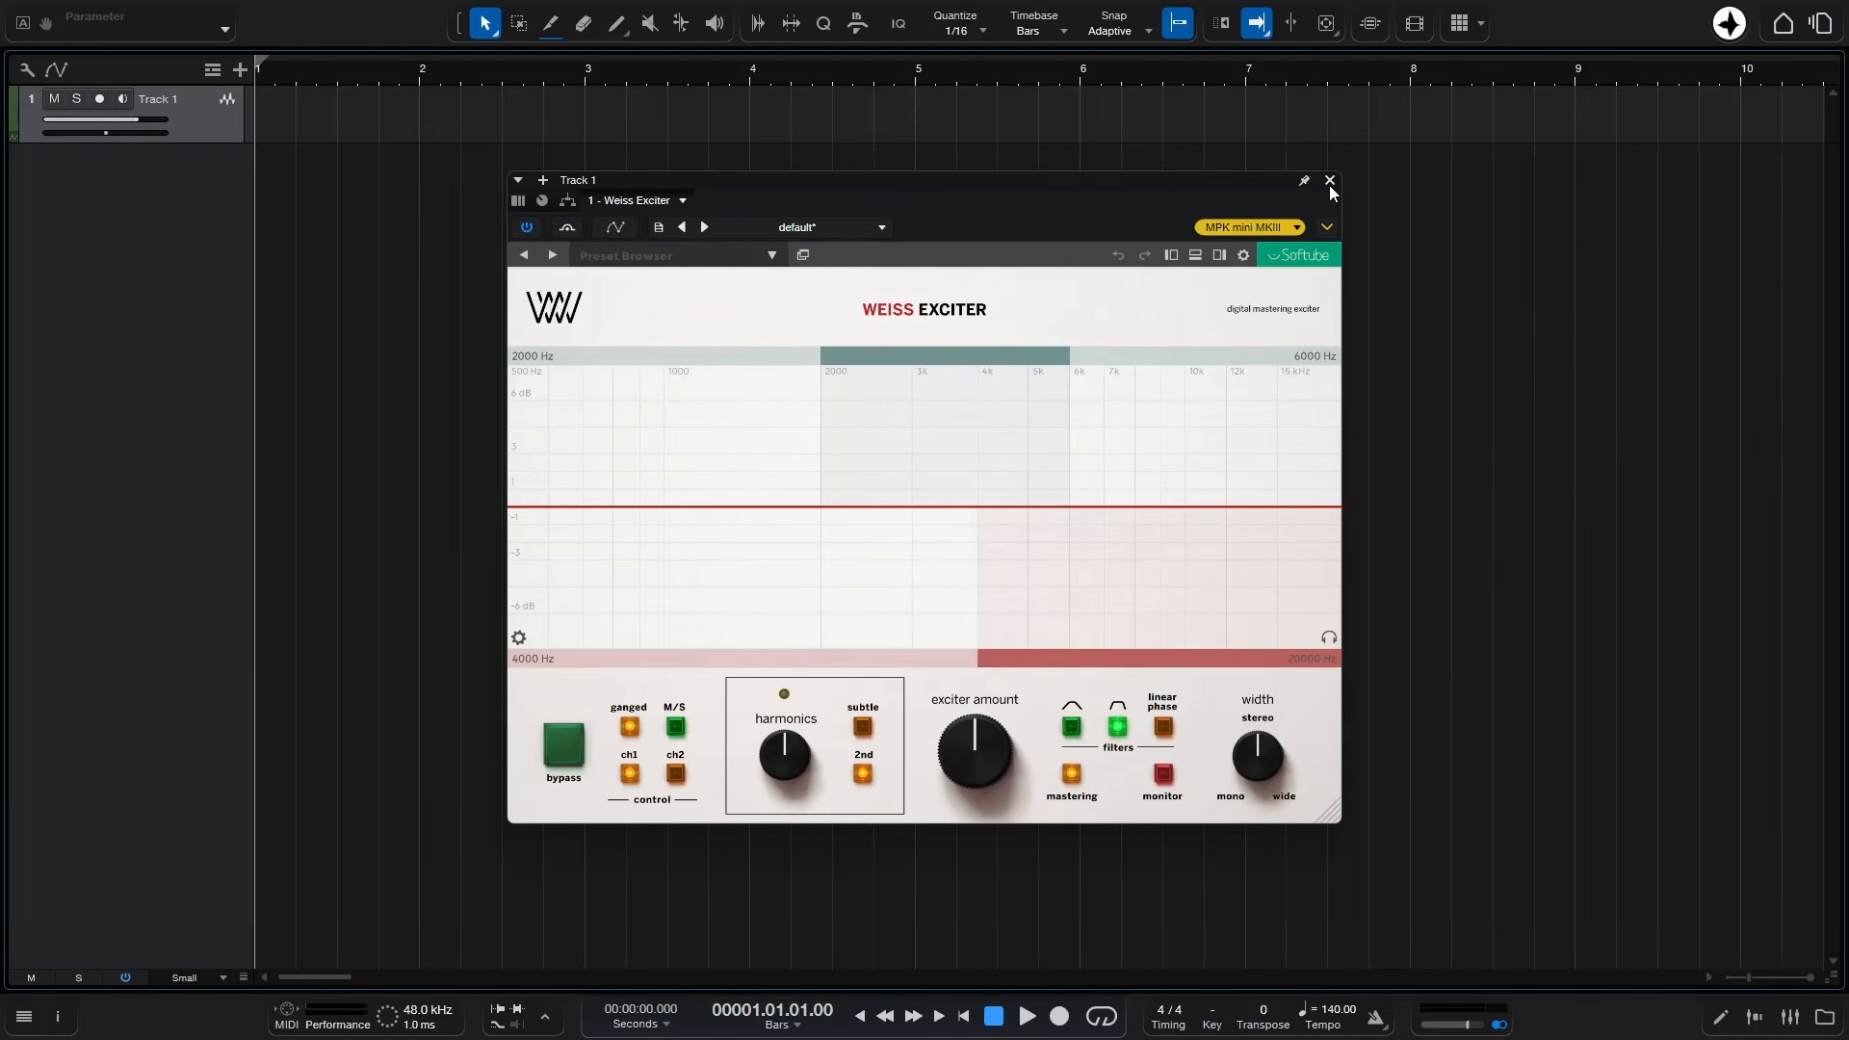
left_click(1330, 182)
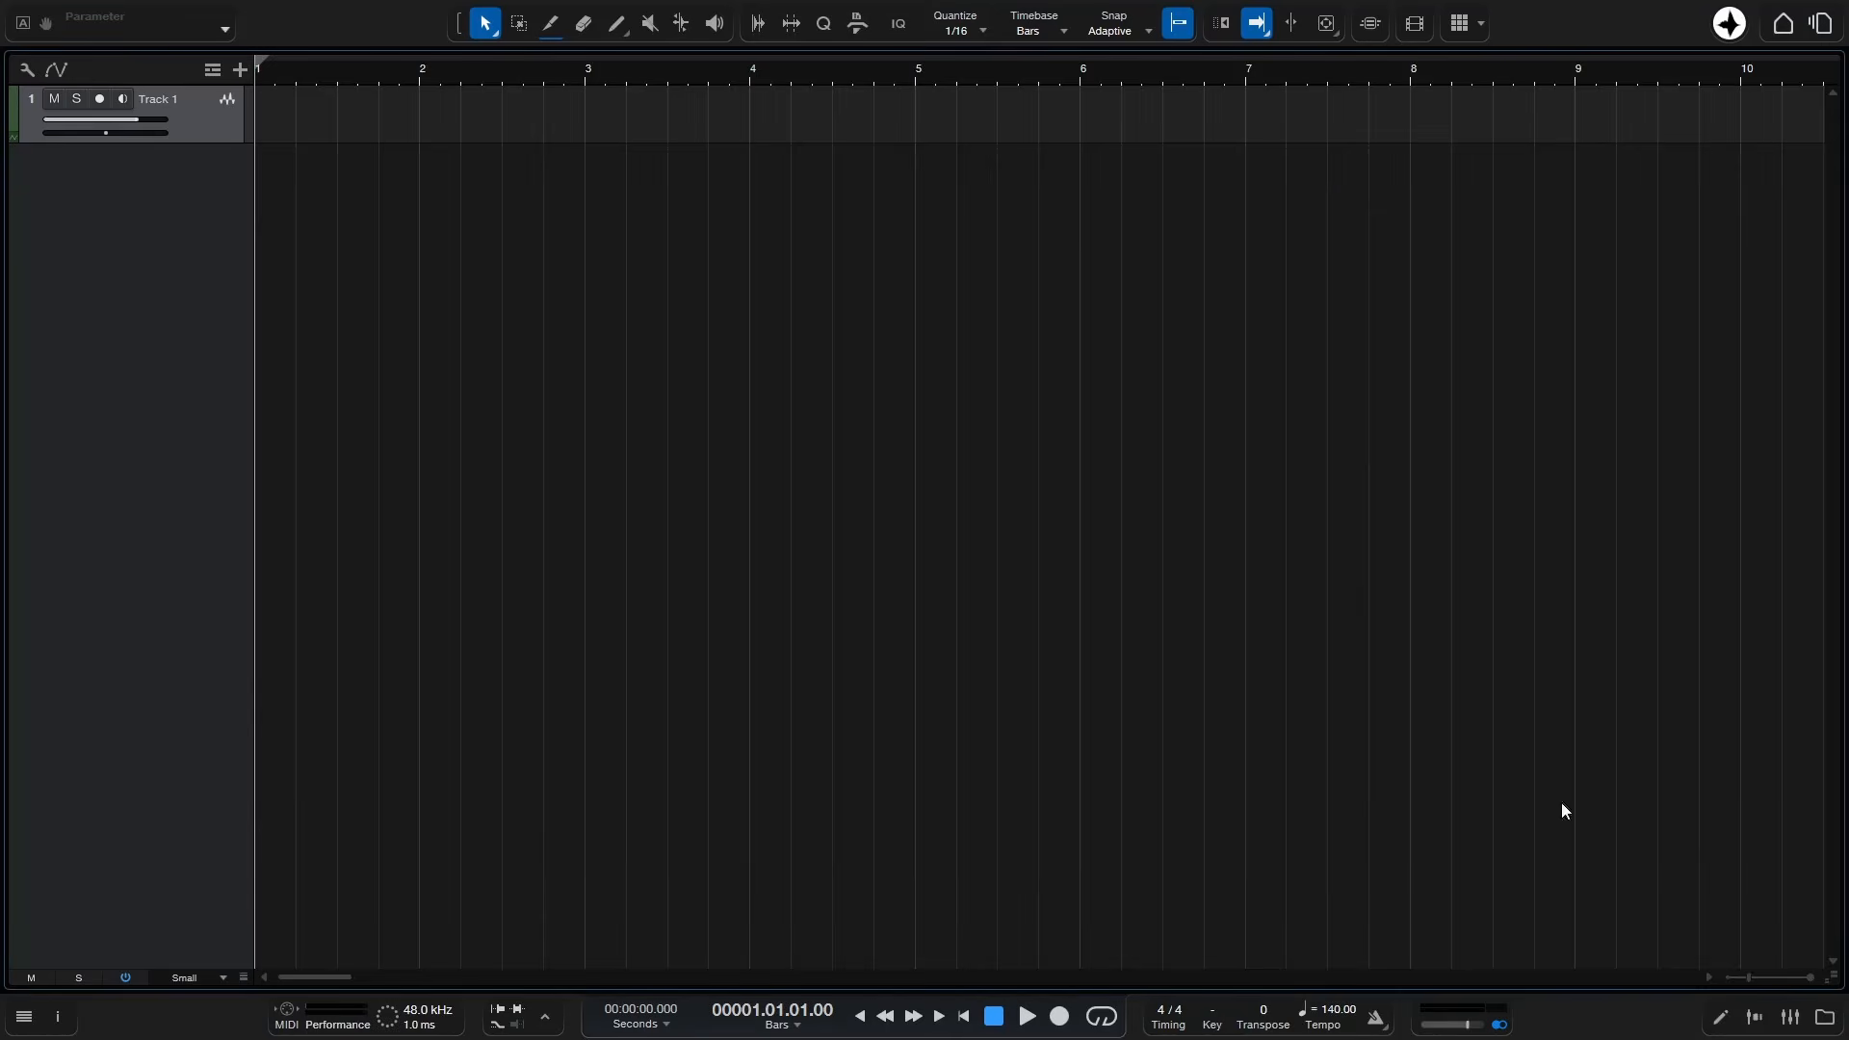
left_click(1754, 1018)
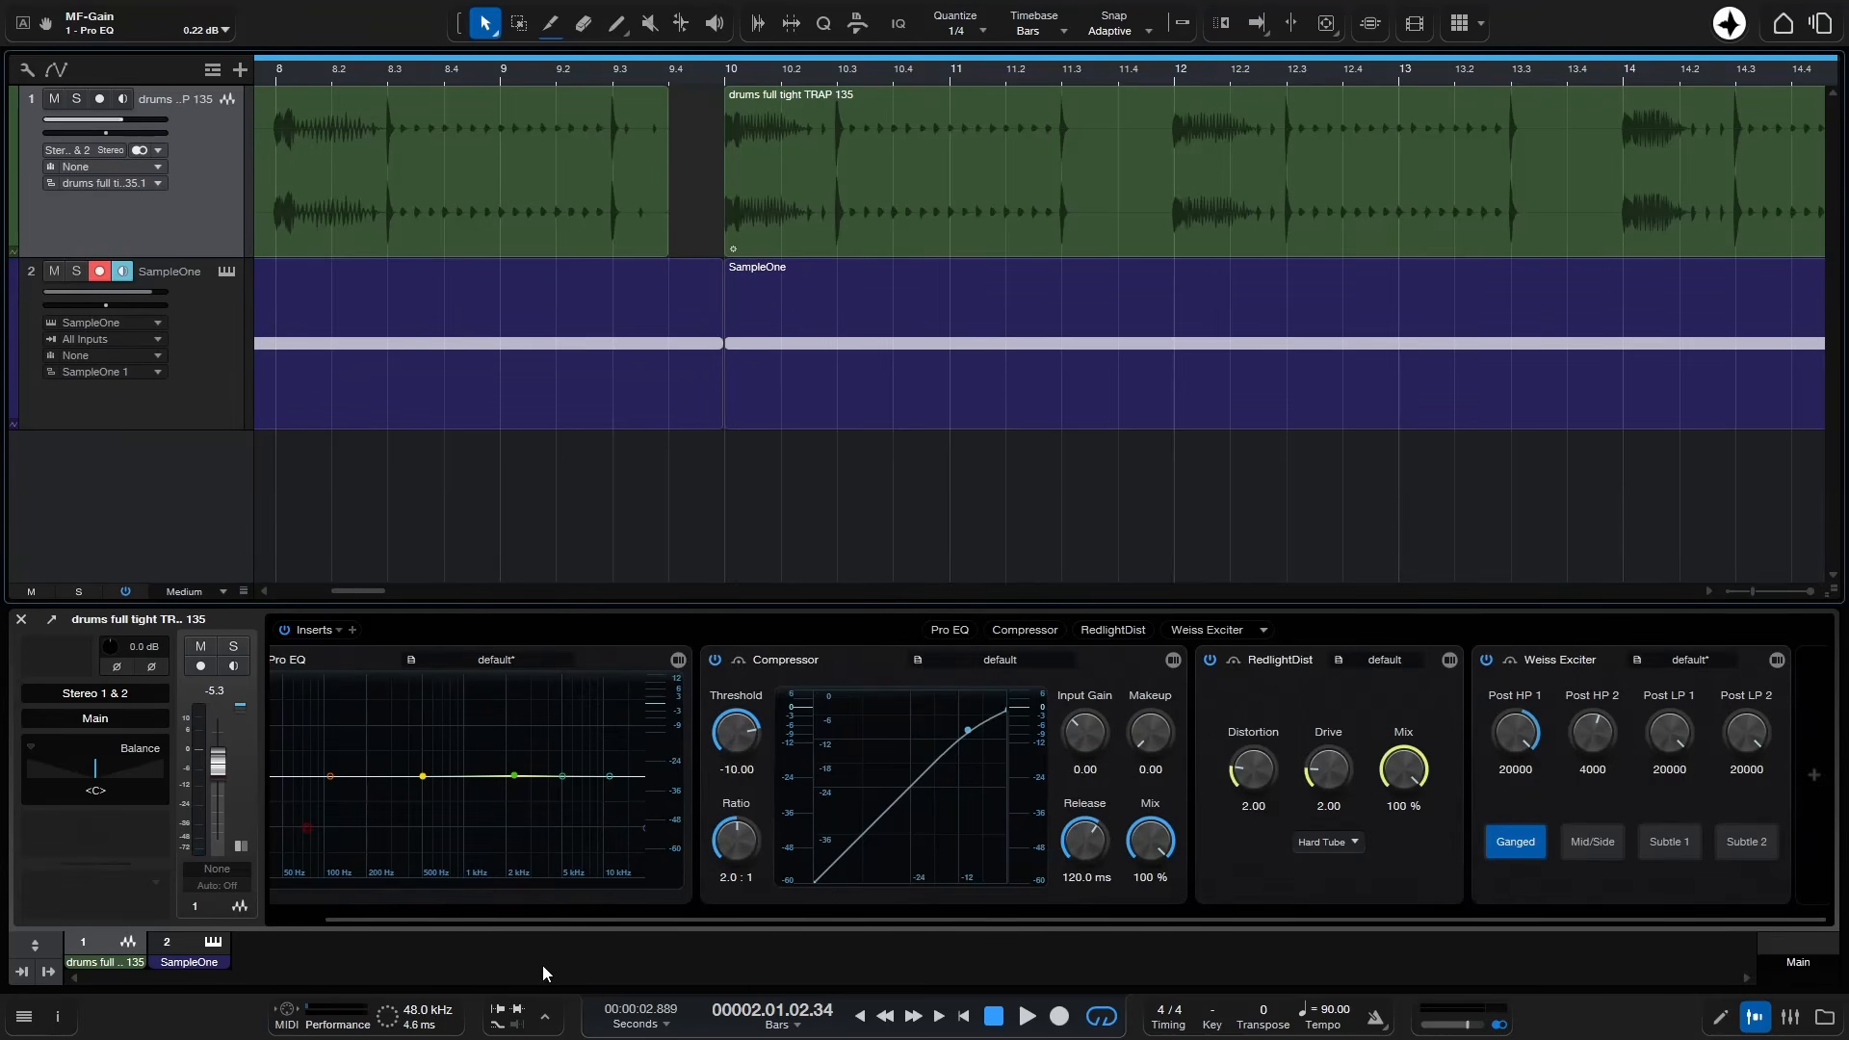
- Switch the channel overview back and forth between SampleOne and the drums channel to compare their inserts
left_click(190, 958)
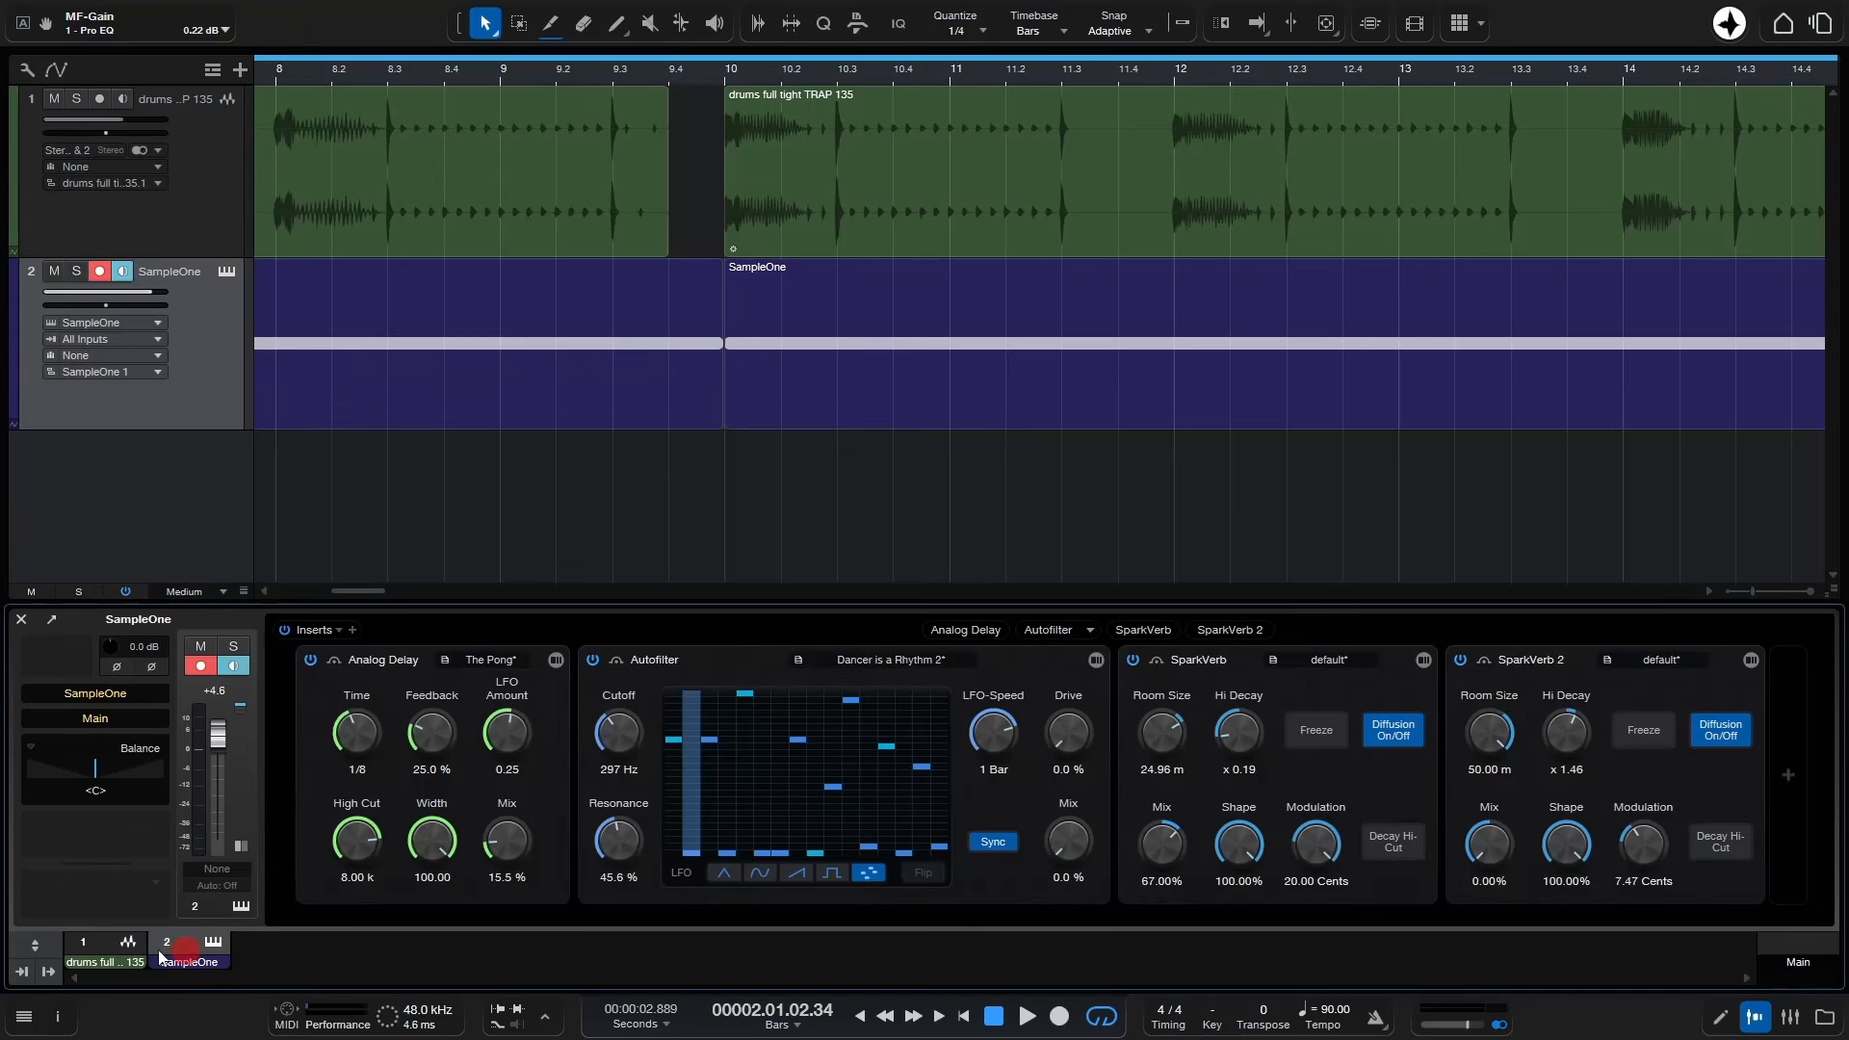
left_click(120, 951)
left_click(206, 961)
left_click(102, 949)
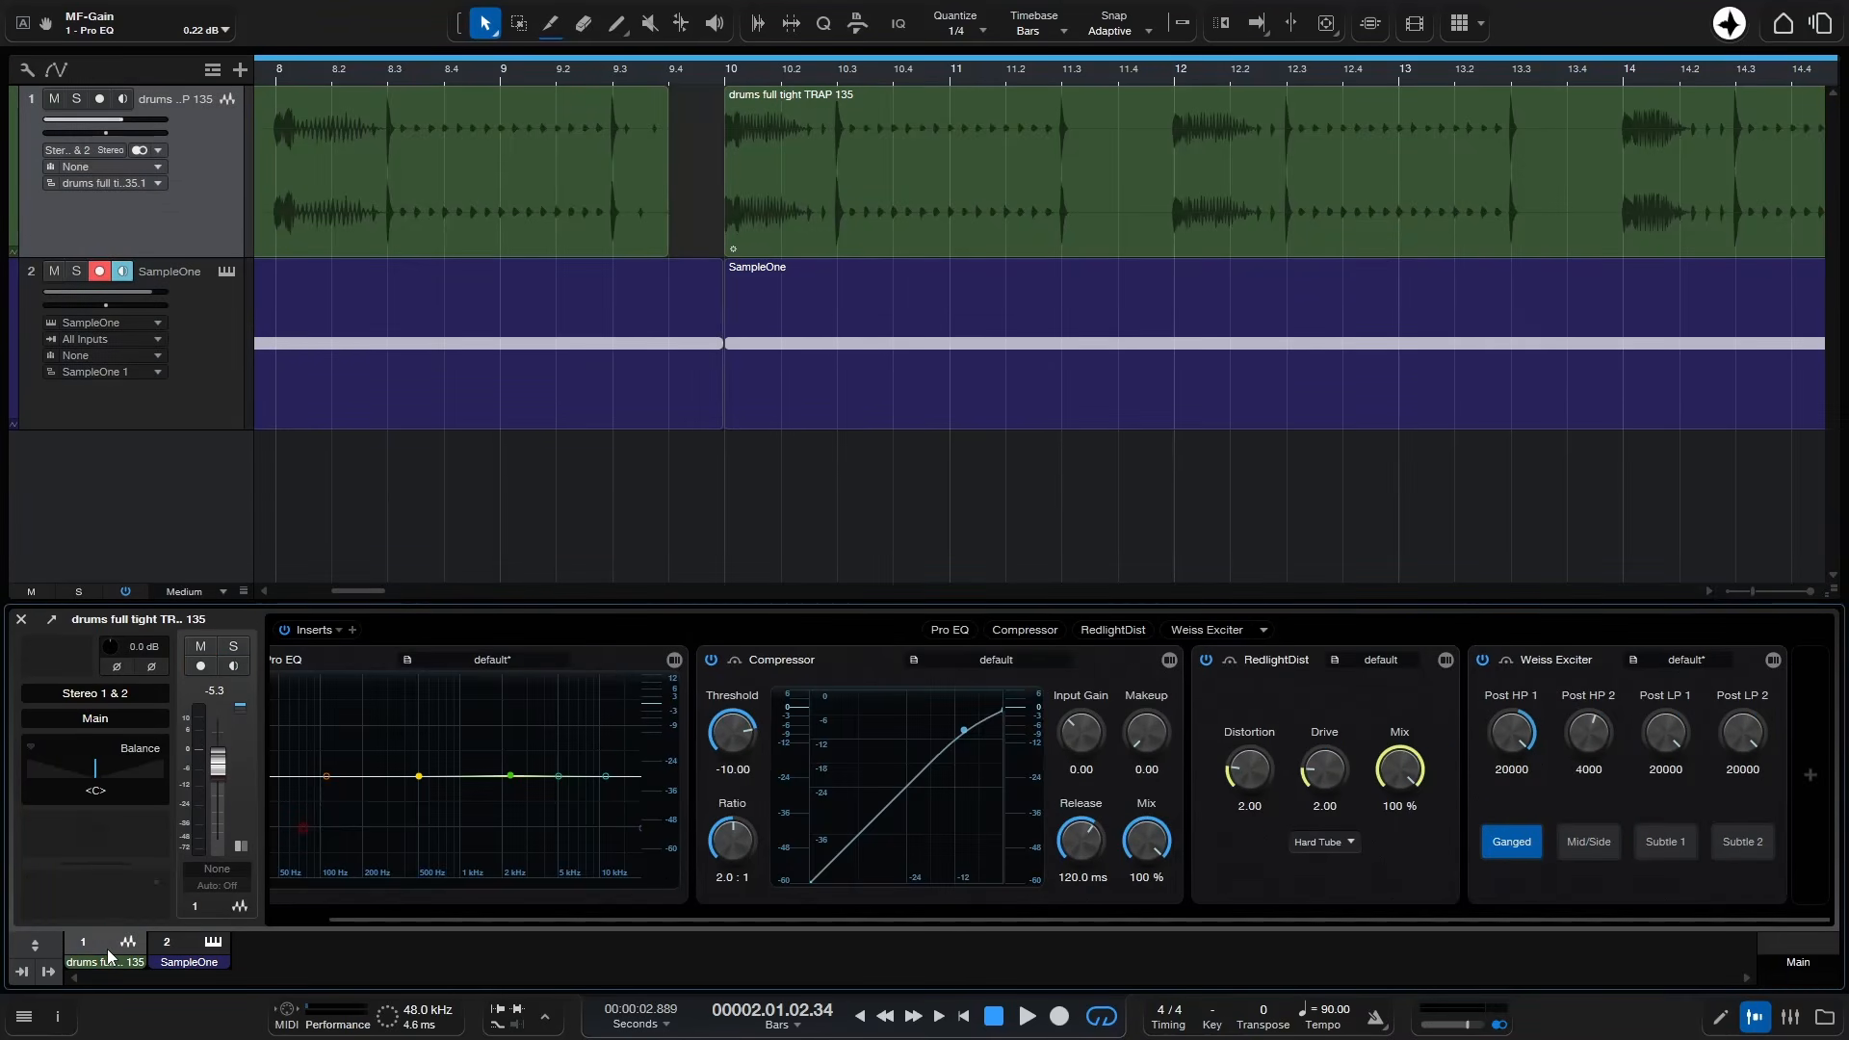
- Add eight mono audio tracks named Vocal with automatic colors below the drums track
key("t")
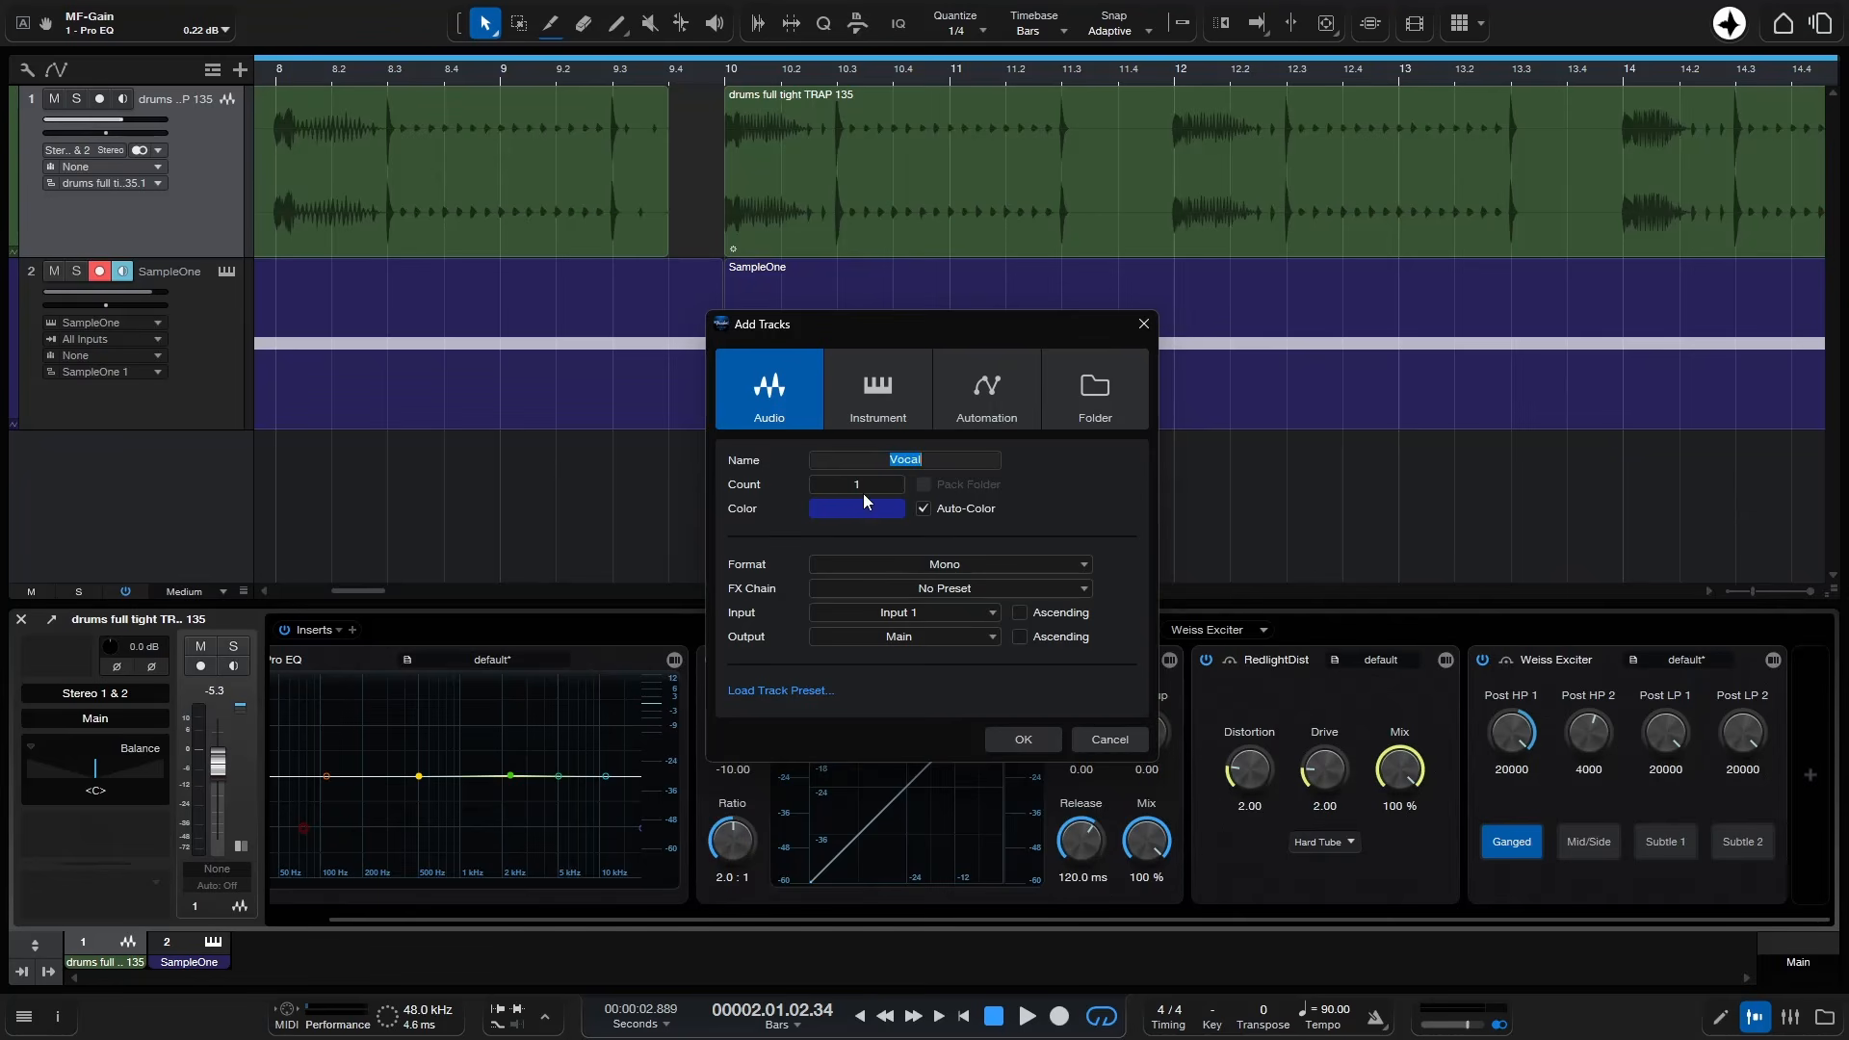
left_click(866, 486)
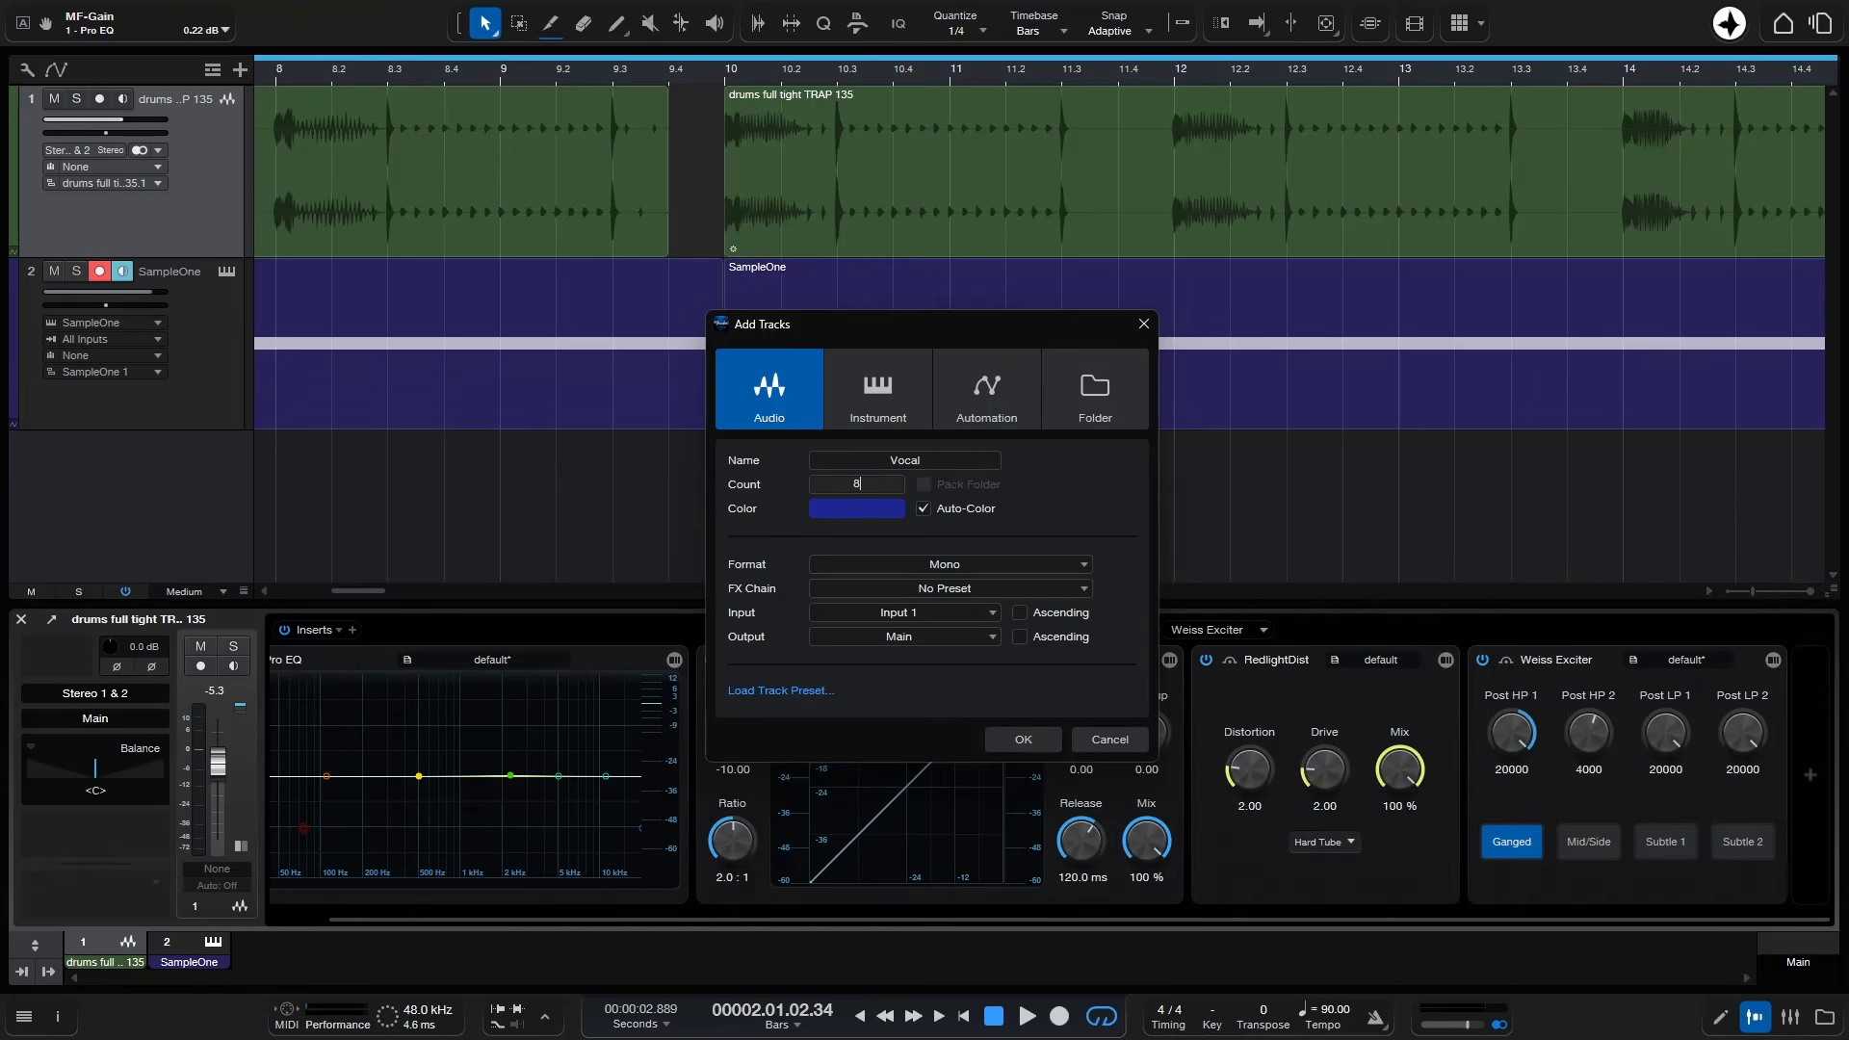
type("8")
left_click(1092, 507)
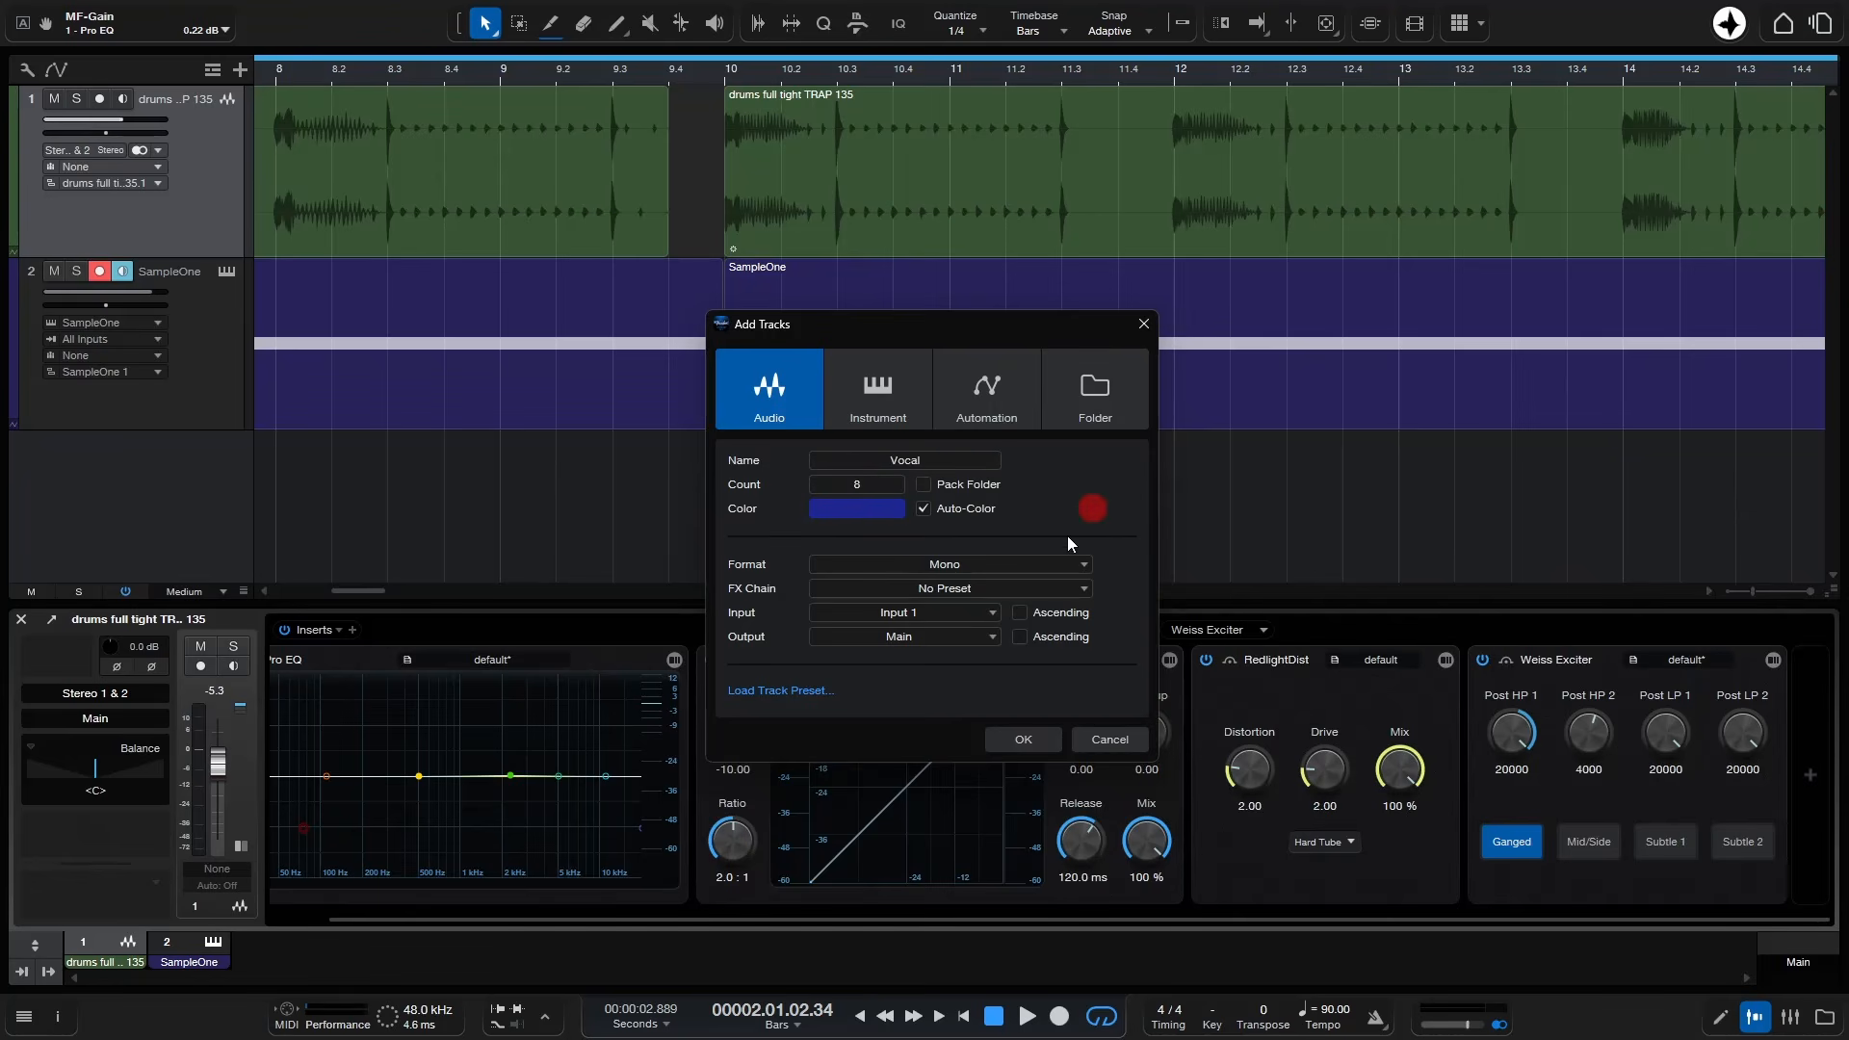
left_click(1022, 739)
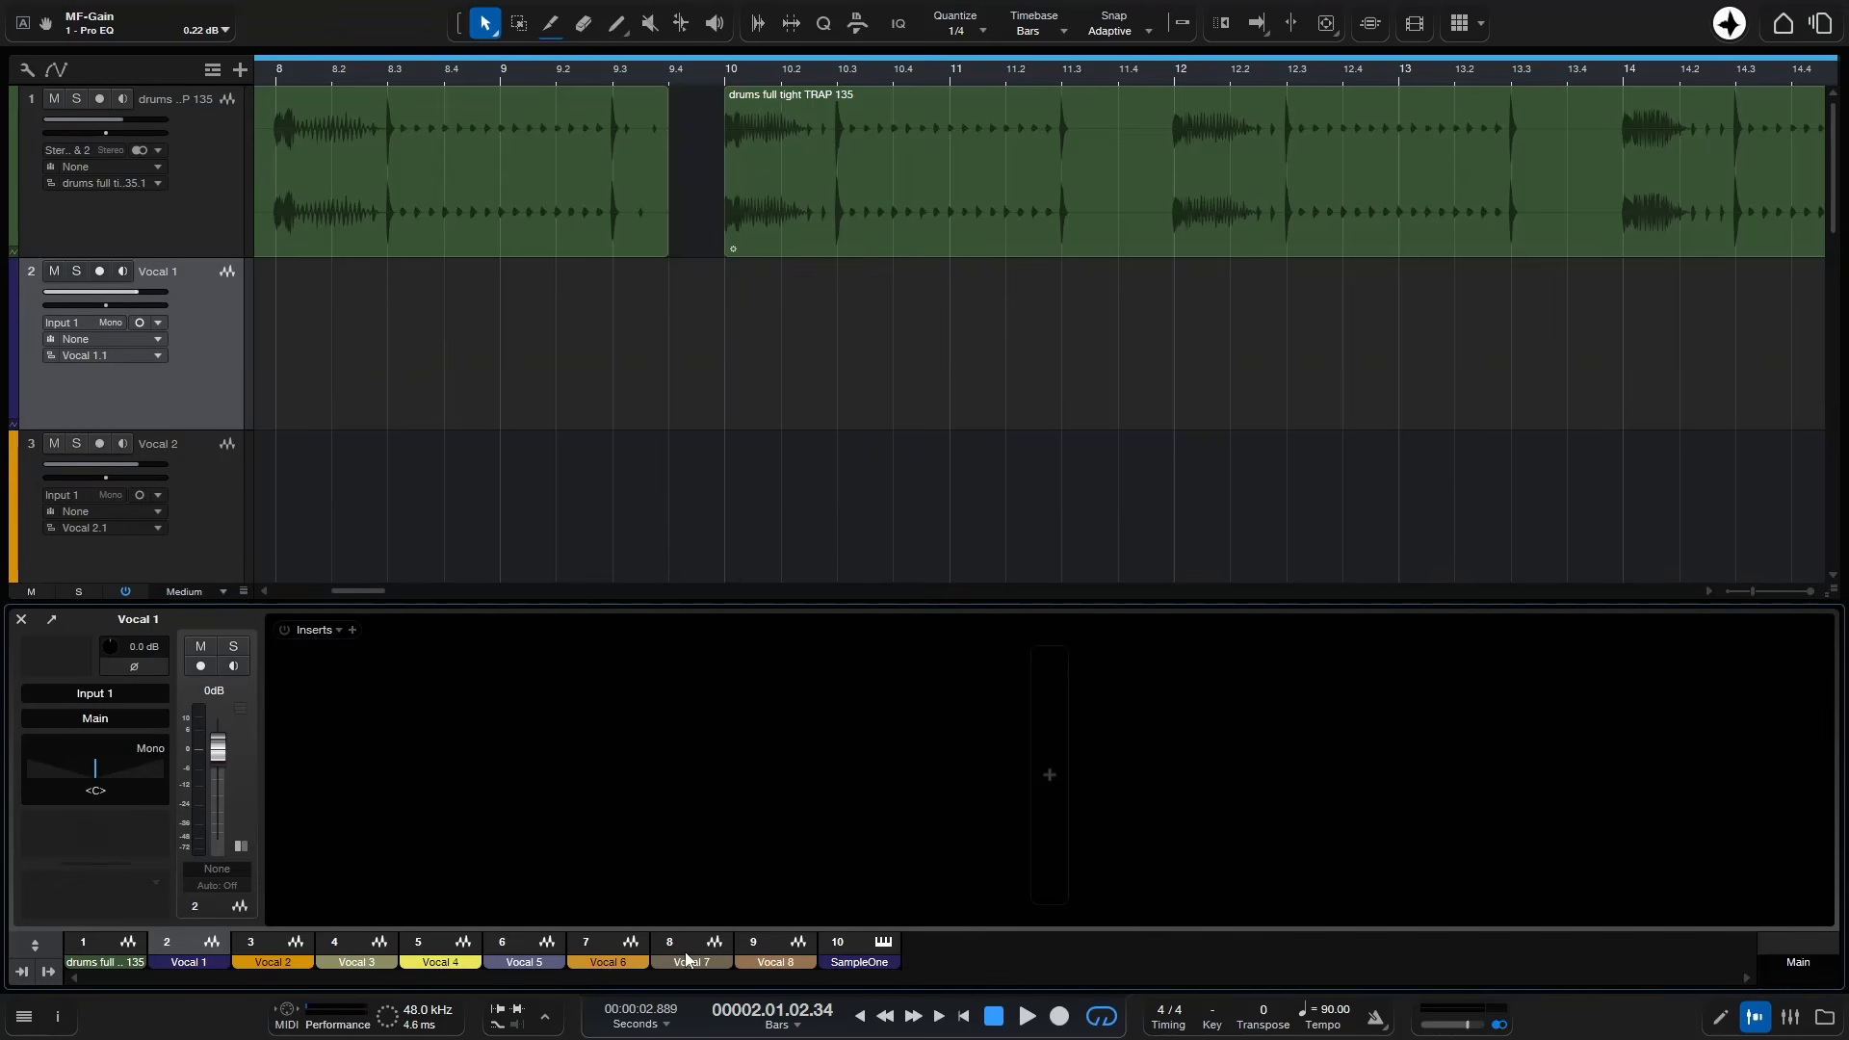
- Step through several Vocal channels in the channel overview and return to the drums channel
left_click(450, 961)
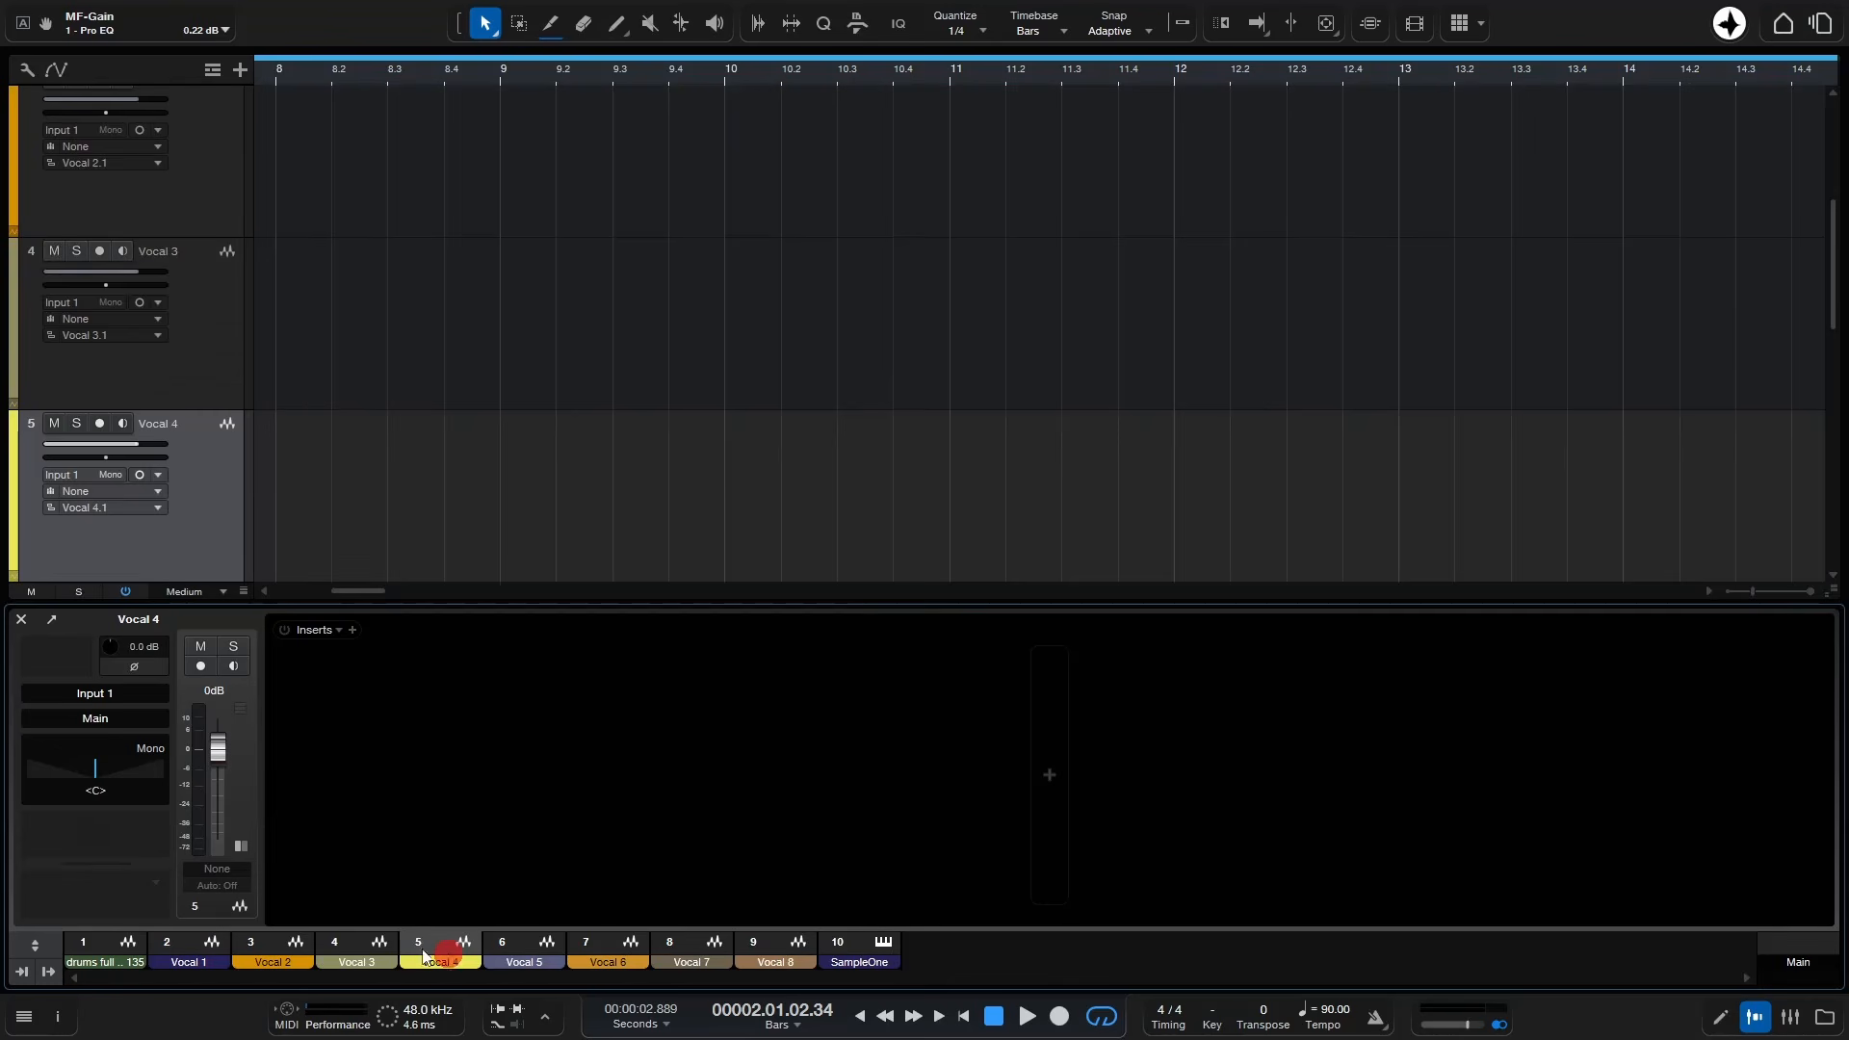
left_click(360, 951)
left_click(294, 947)
left_click(506, 959)
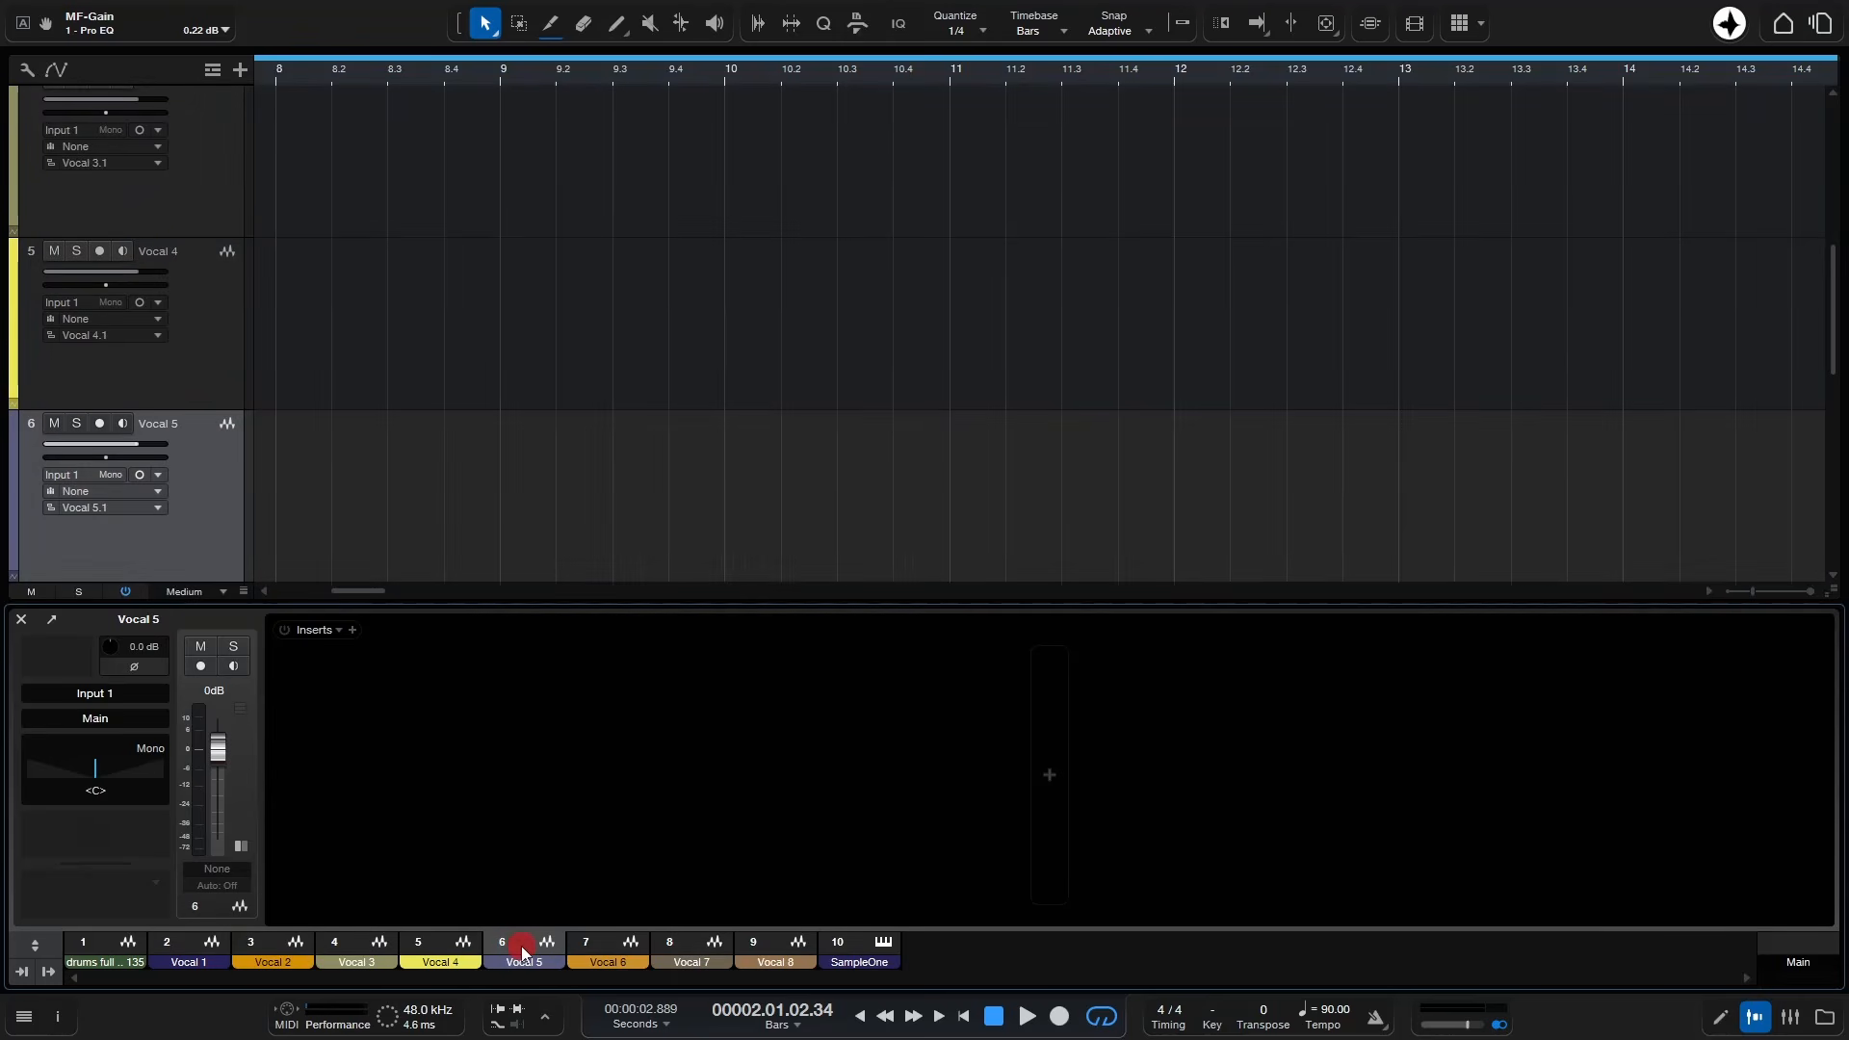
left_click(198, 948)
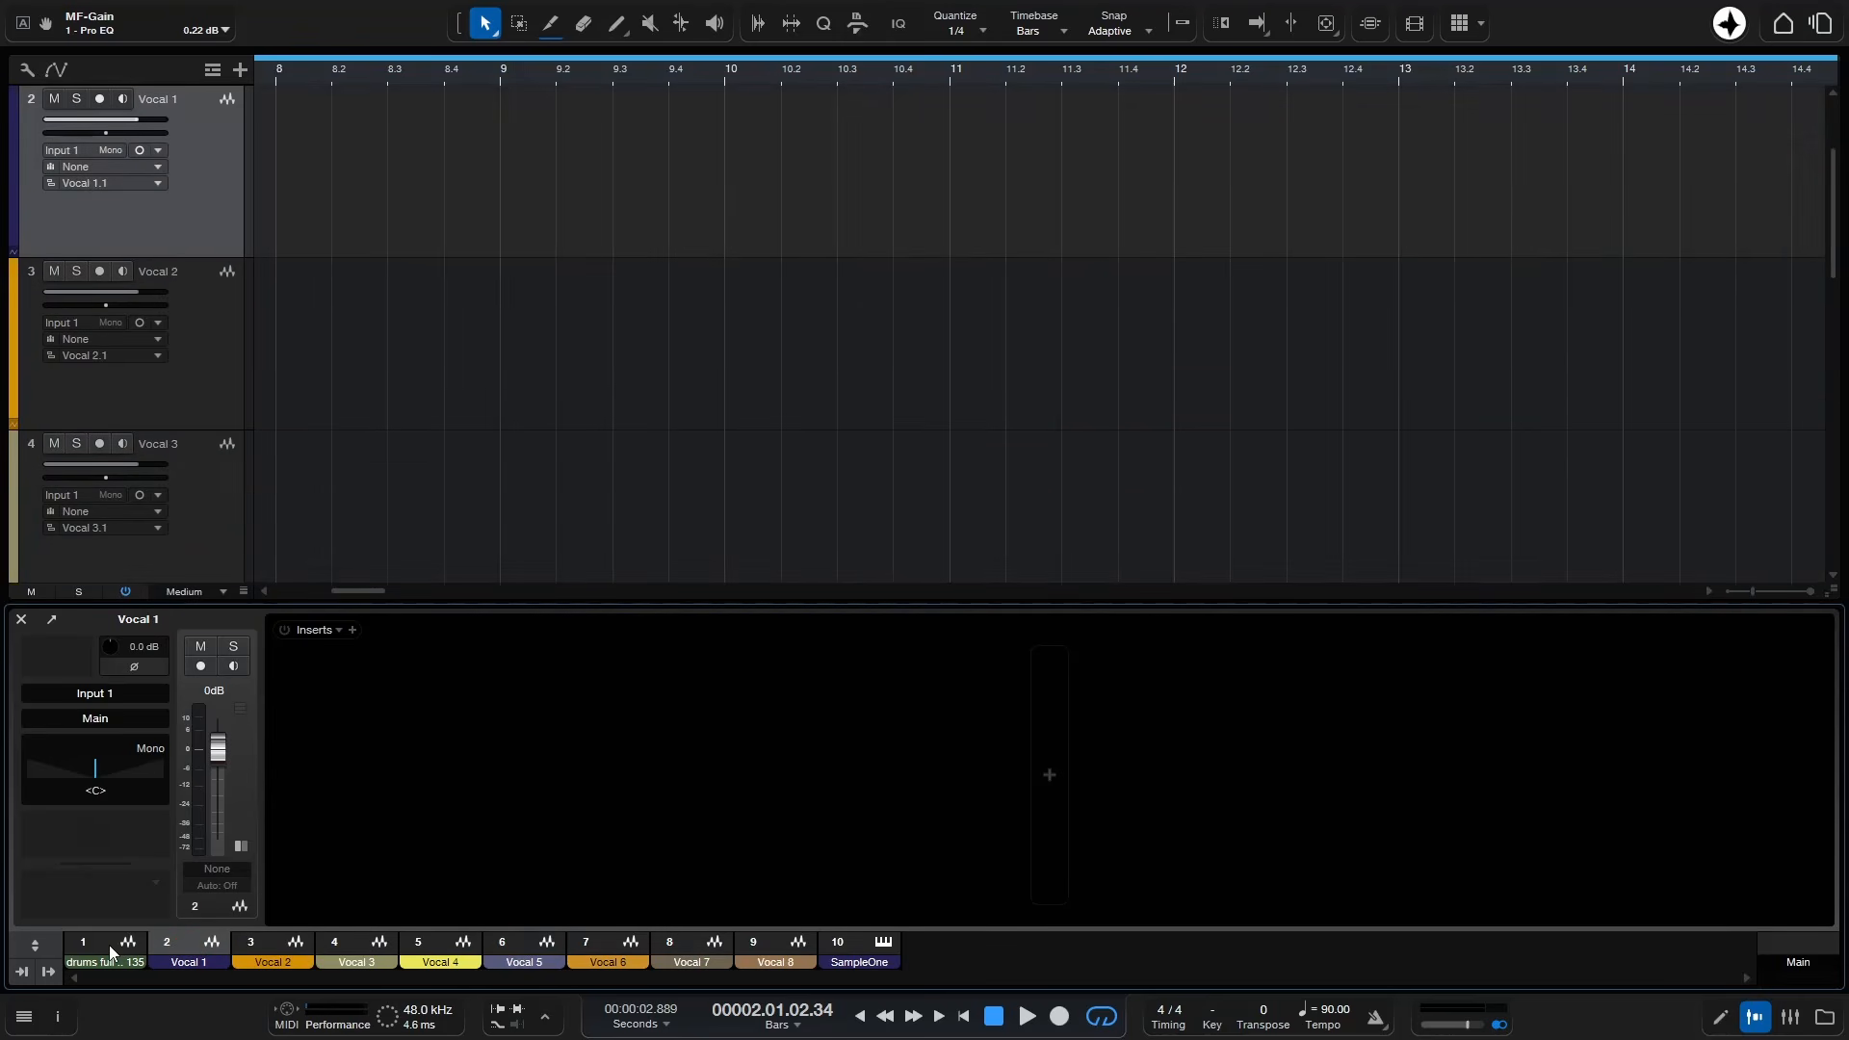
left_click(109, 951)
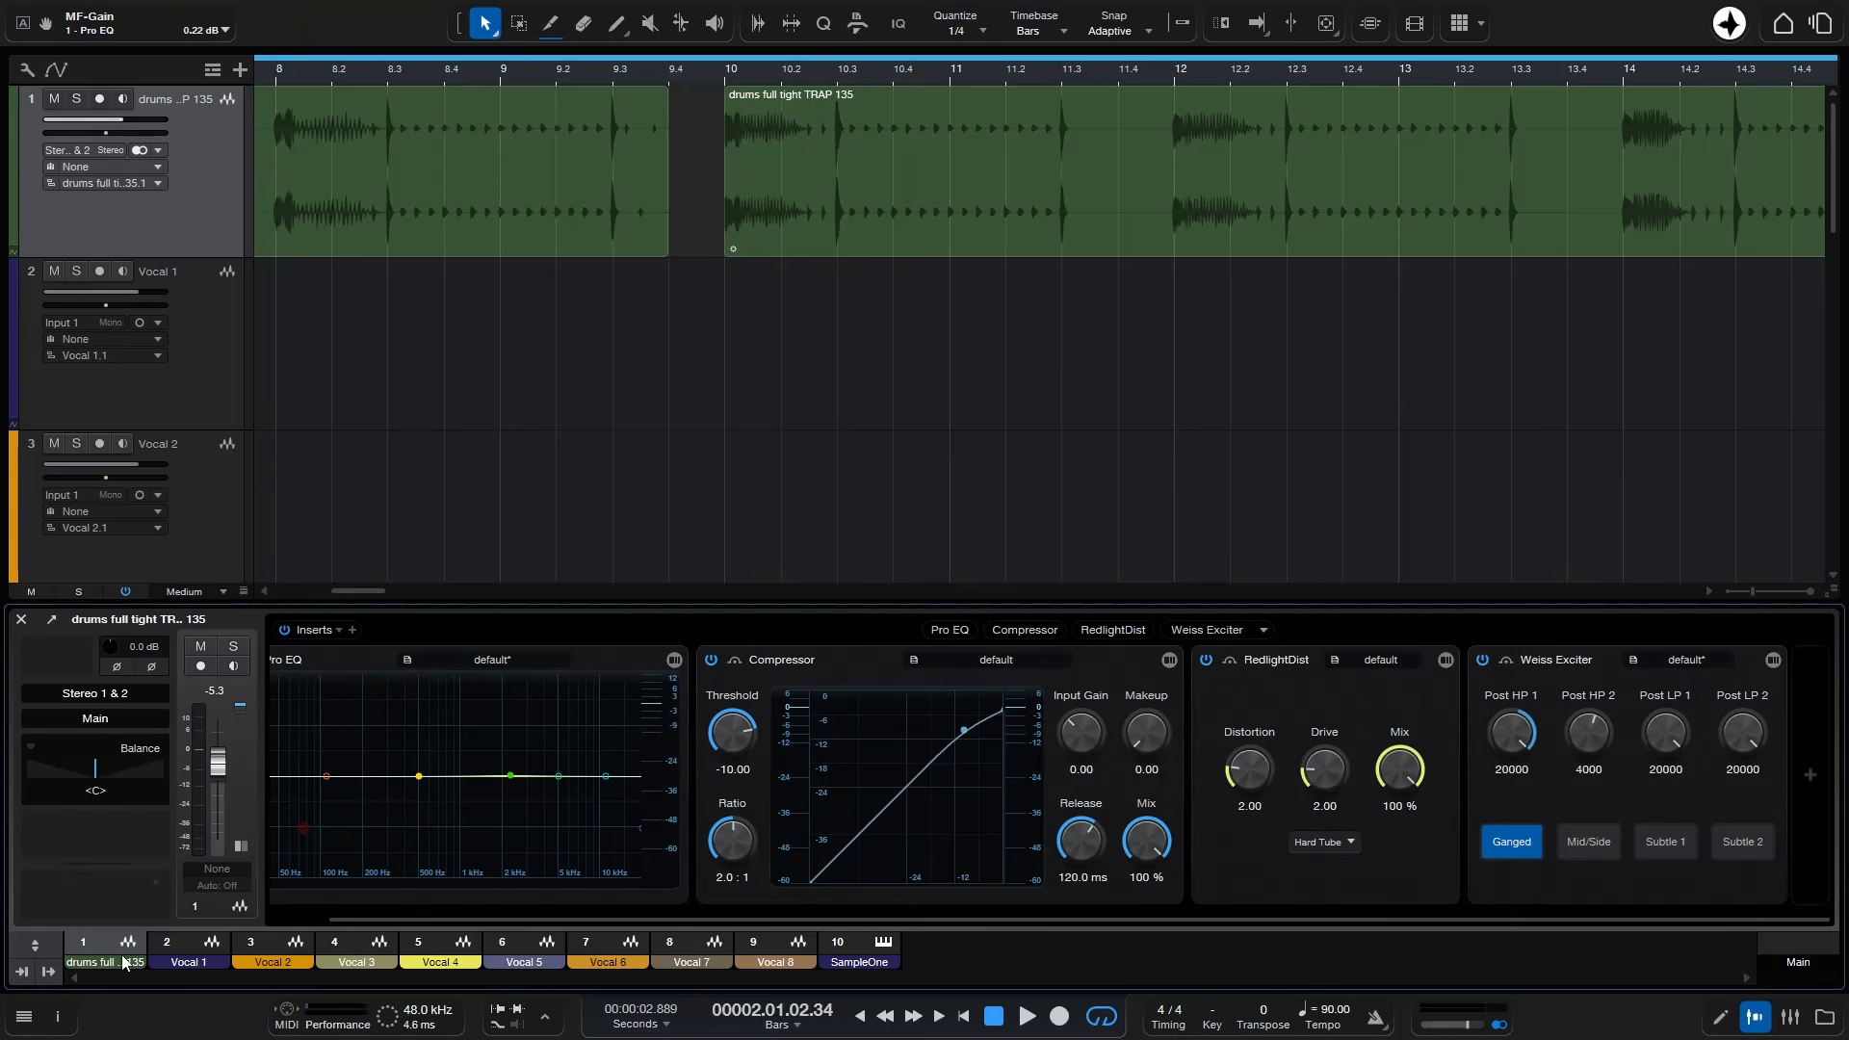
- Show the input channels in the channel overview's channel list
left_click(21, 974)
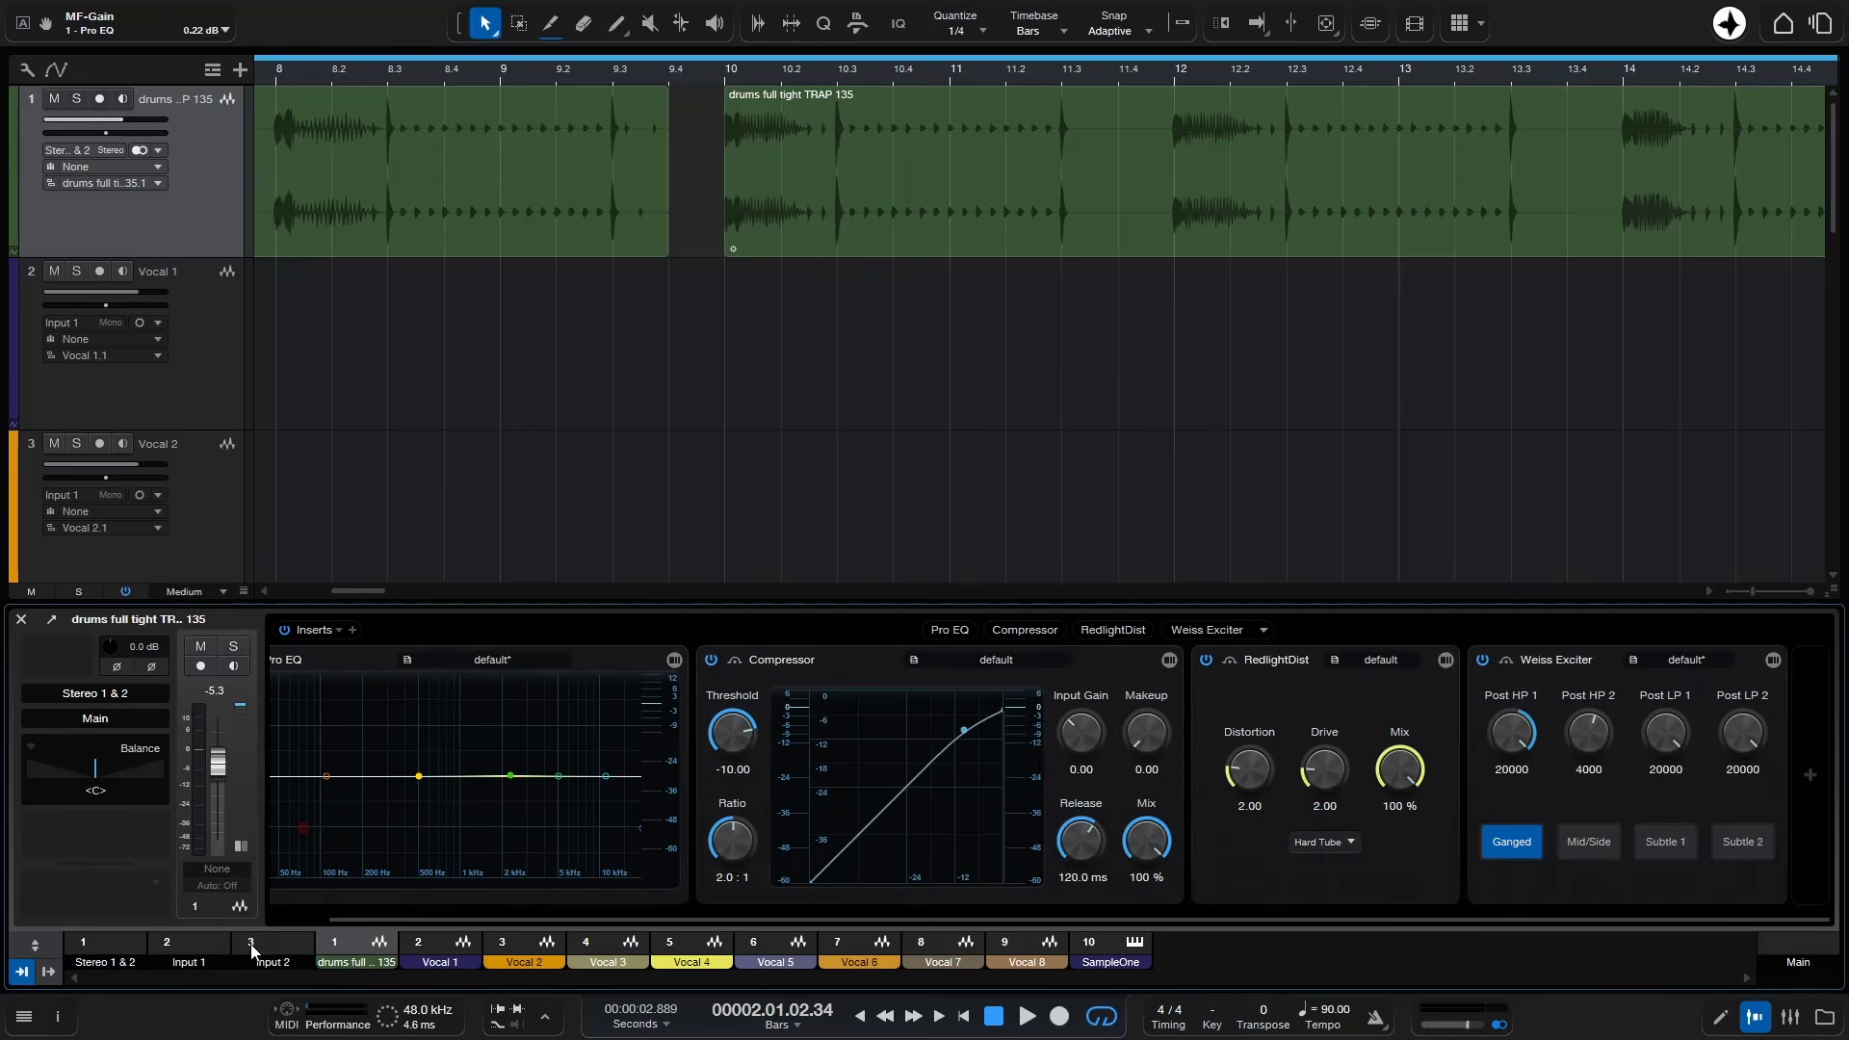
- View the Stereo 1 & 2, Input 1 and Input 2 channels one after another in the channel overview
left_click(102, 950)
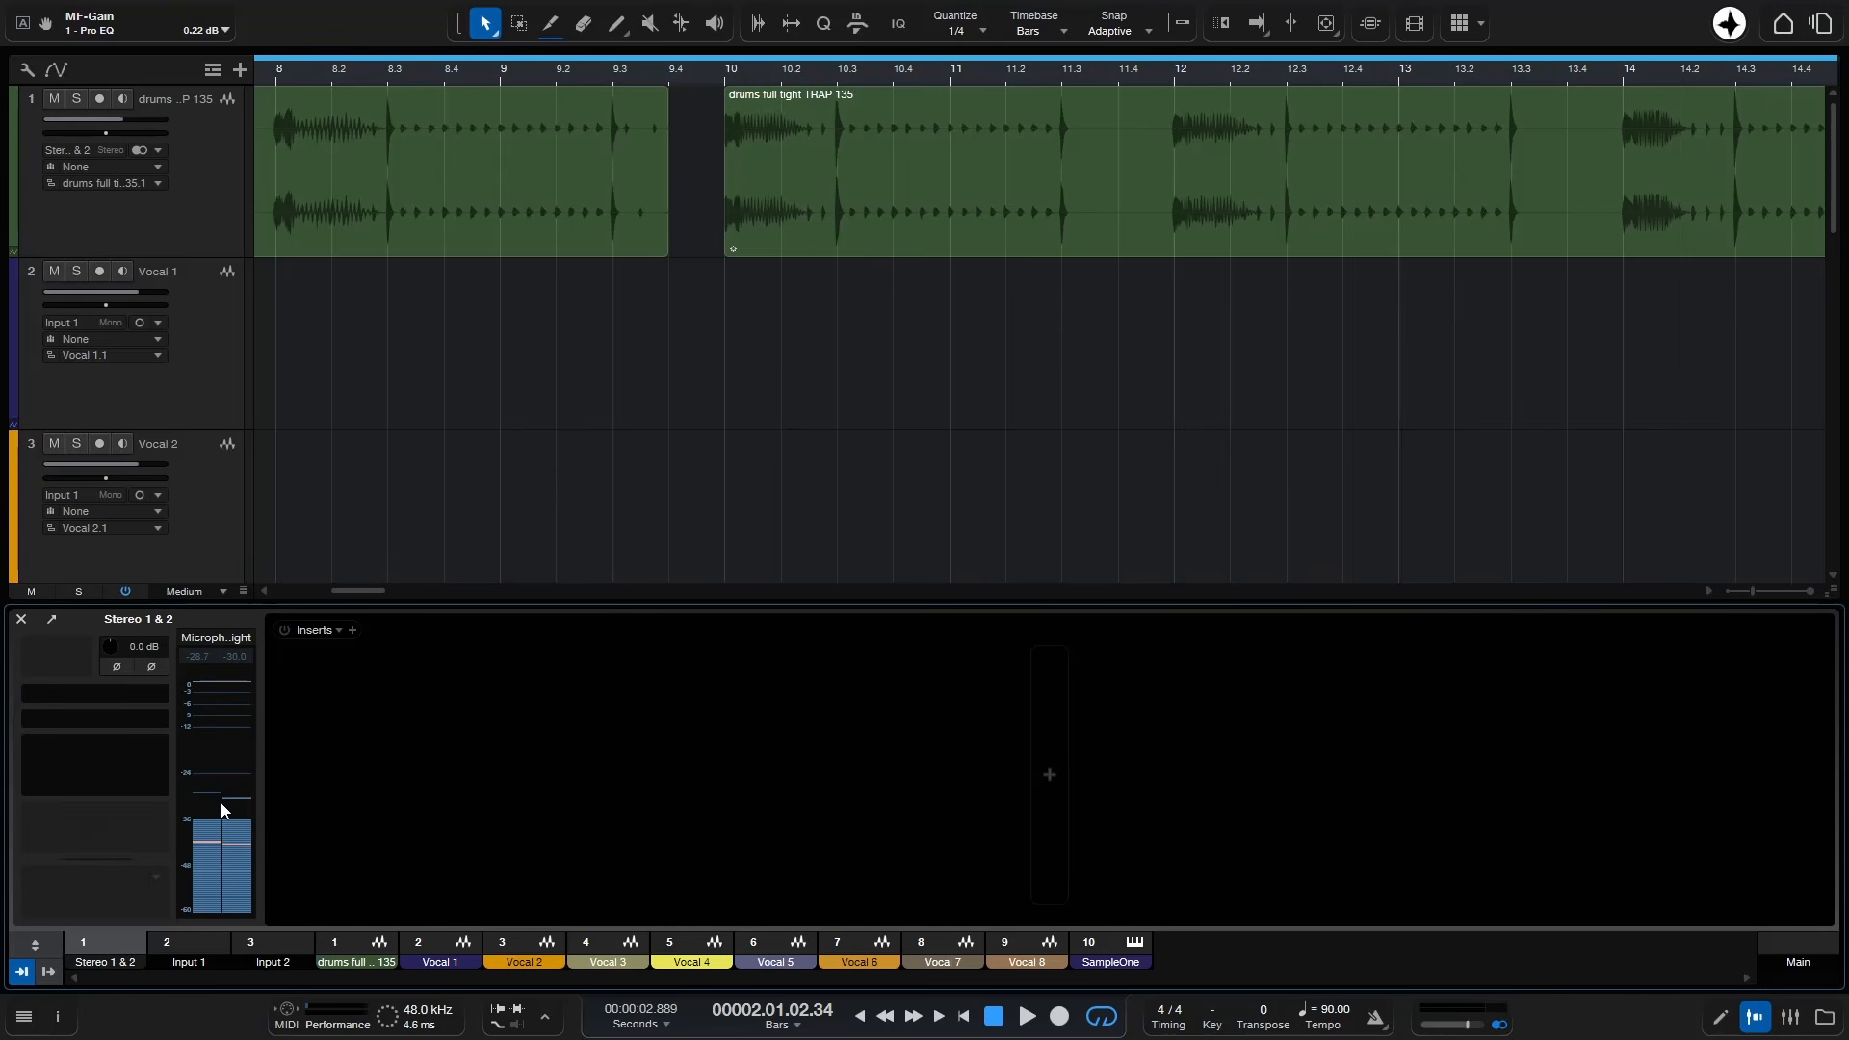
left_click(186, 957)
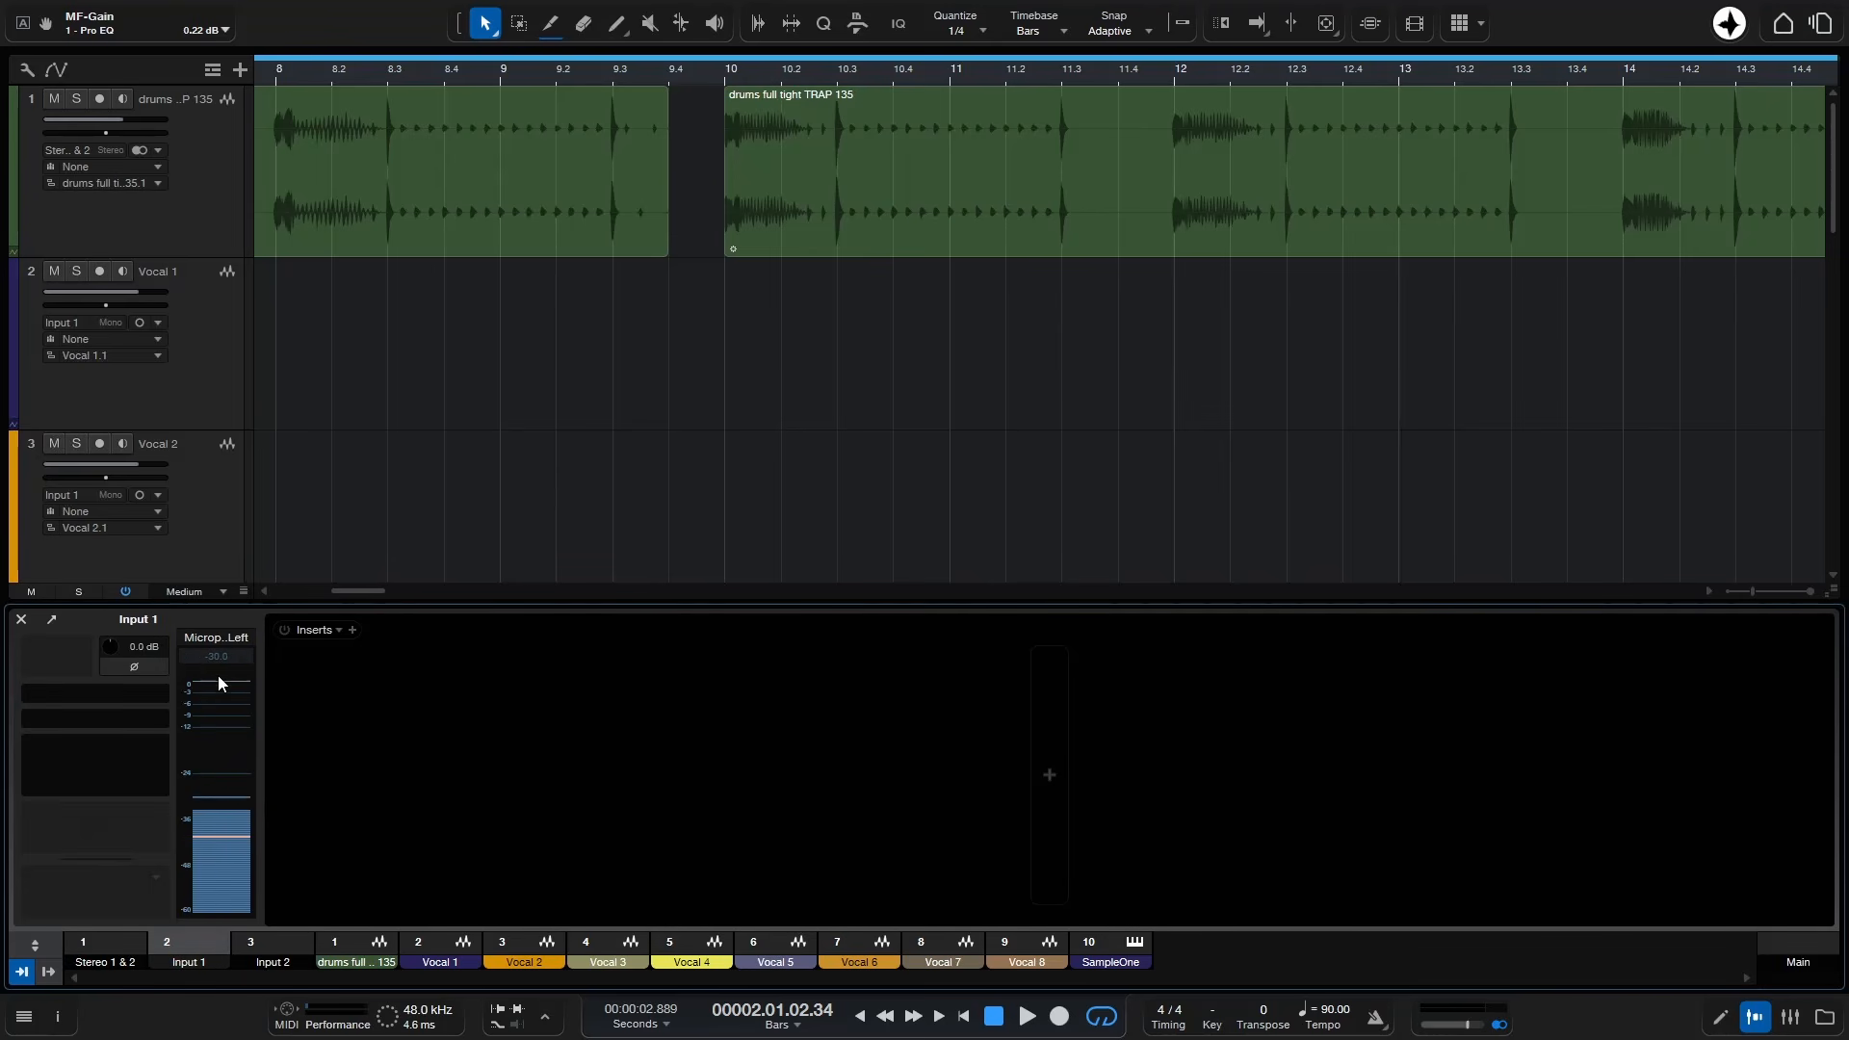
left_click(277, 949)
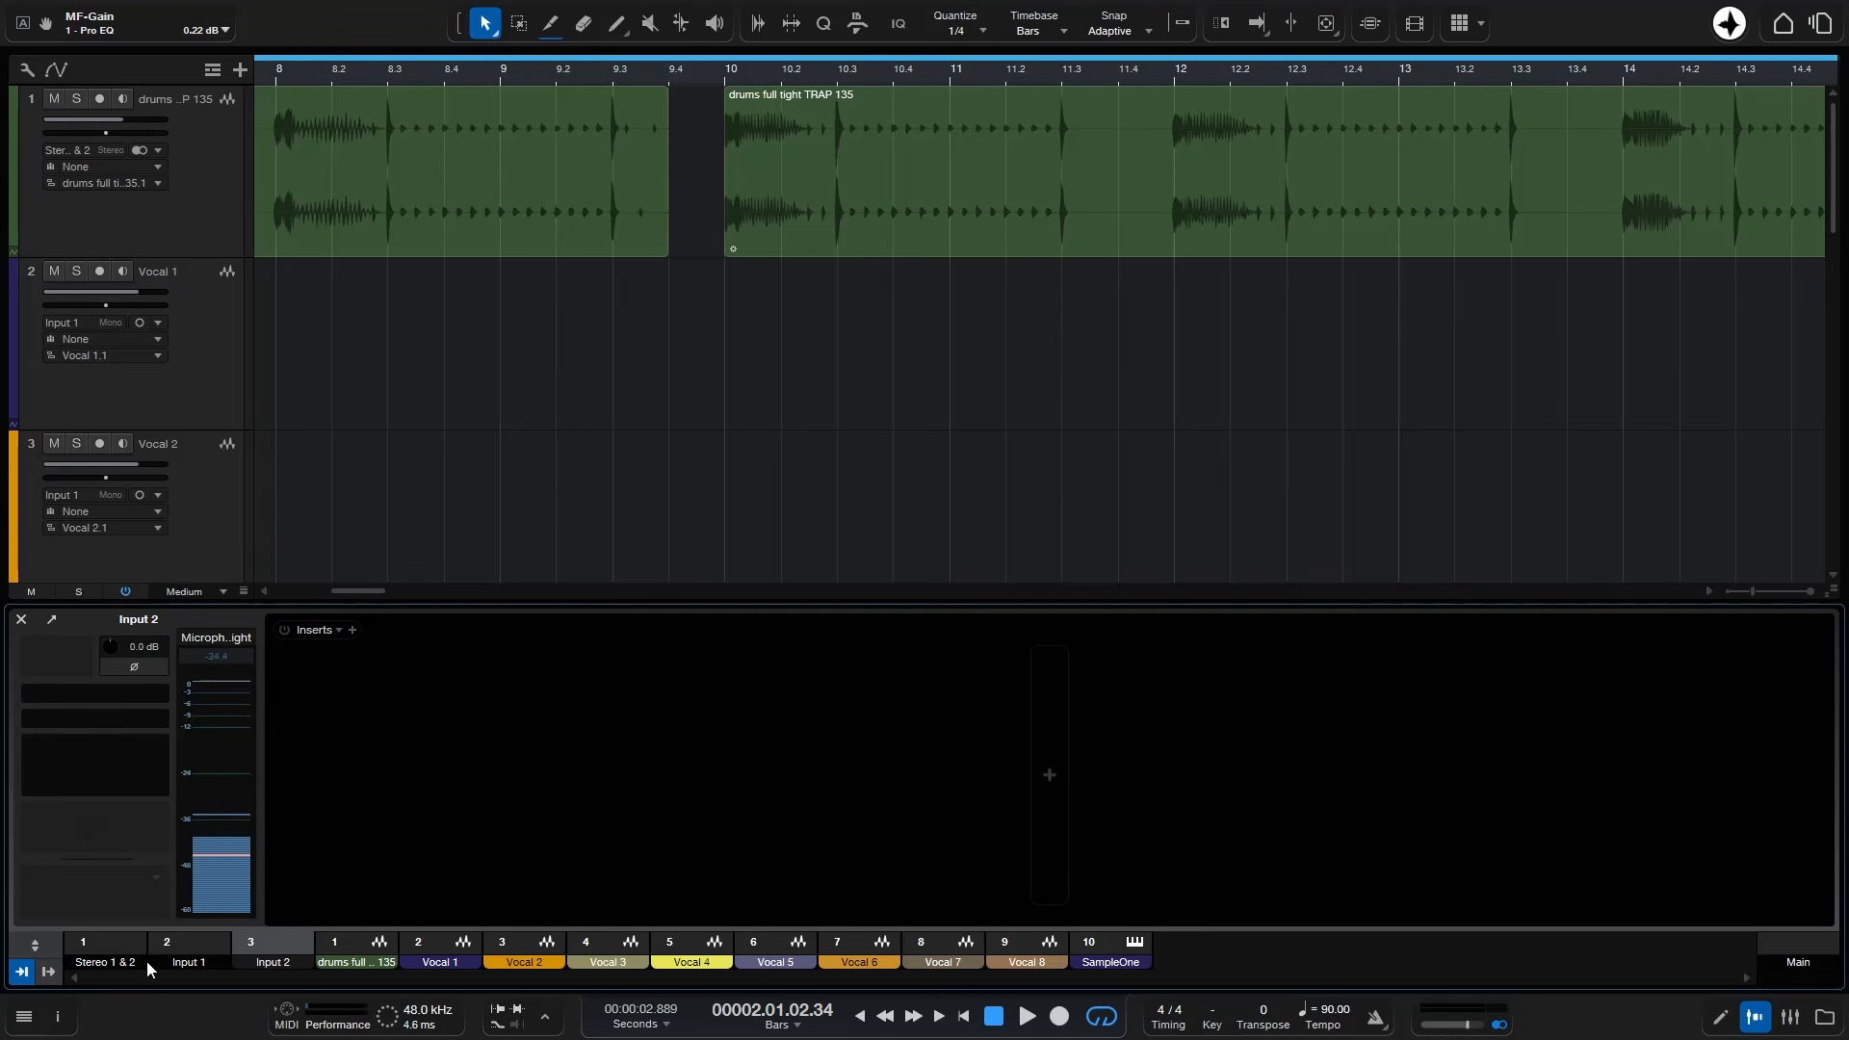
- Hide the input channels from the channel list and toggle the display of output channels on and off
left_click(21, 972)
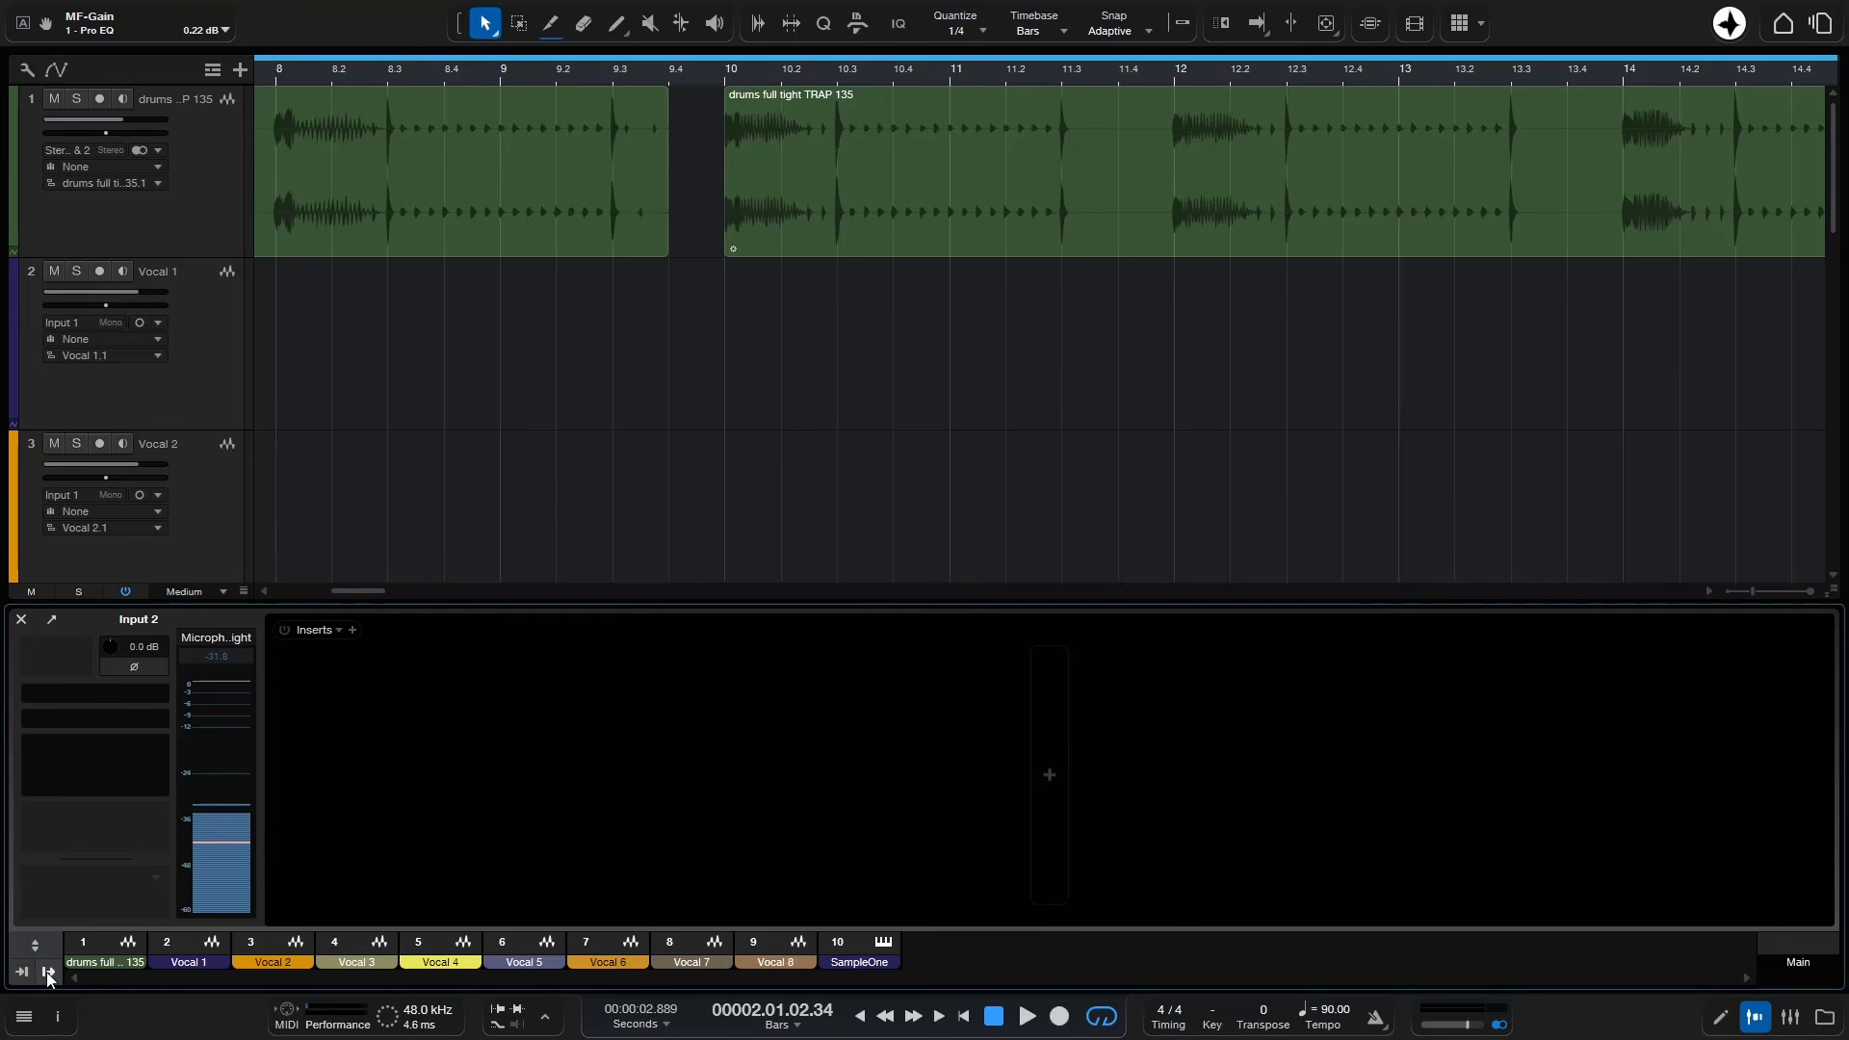
left_click(50, 973)
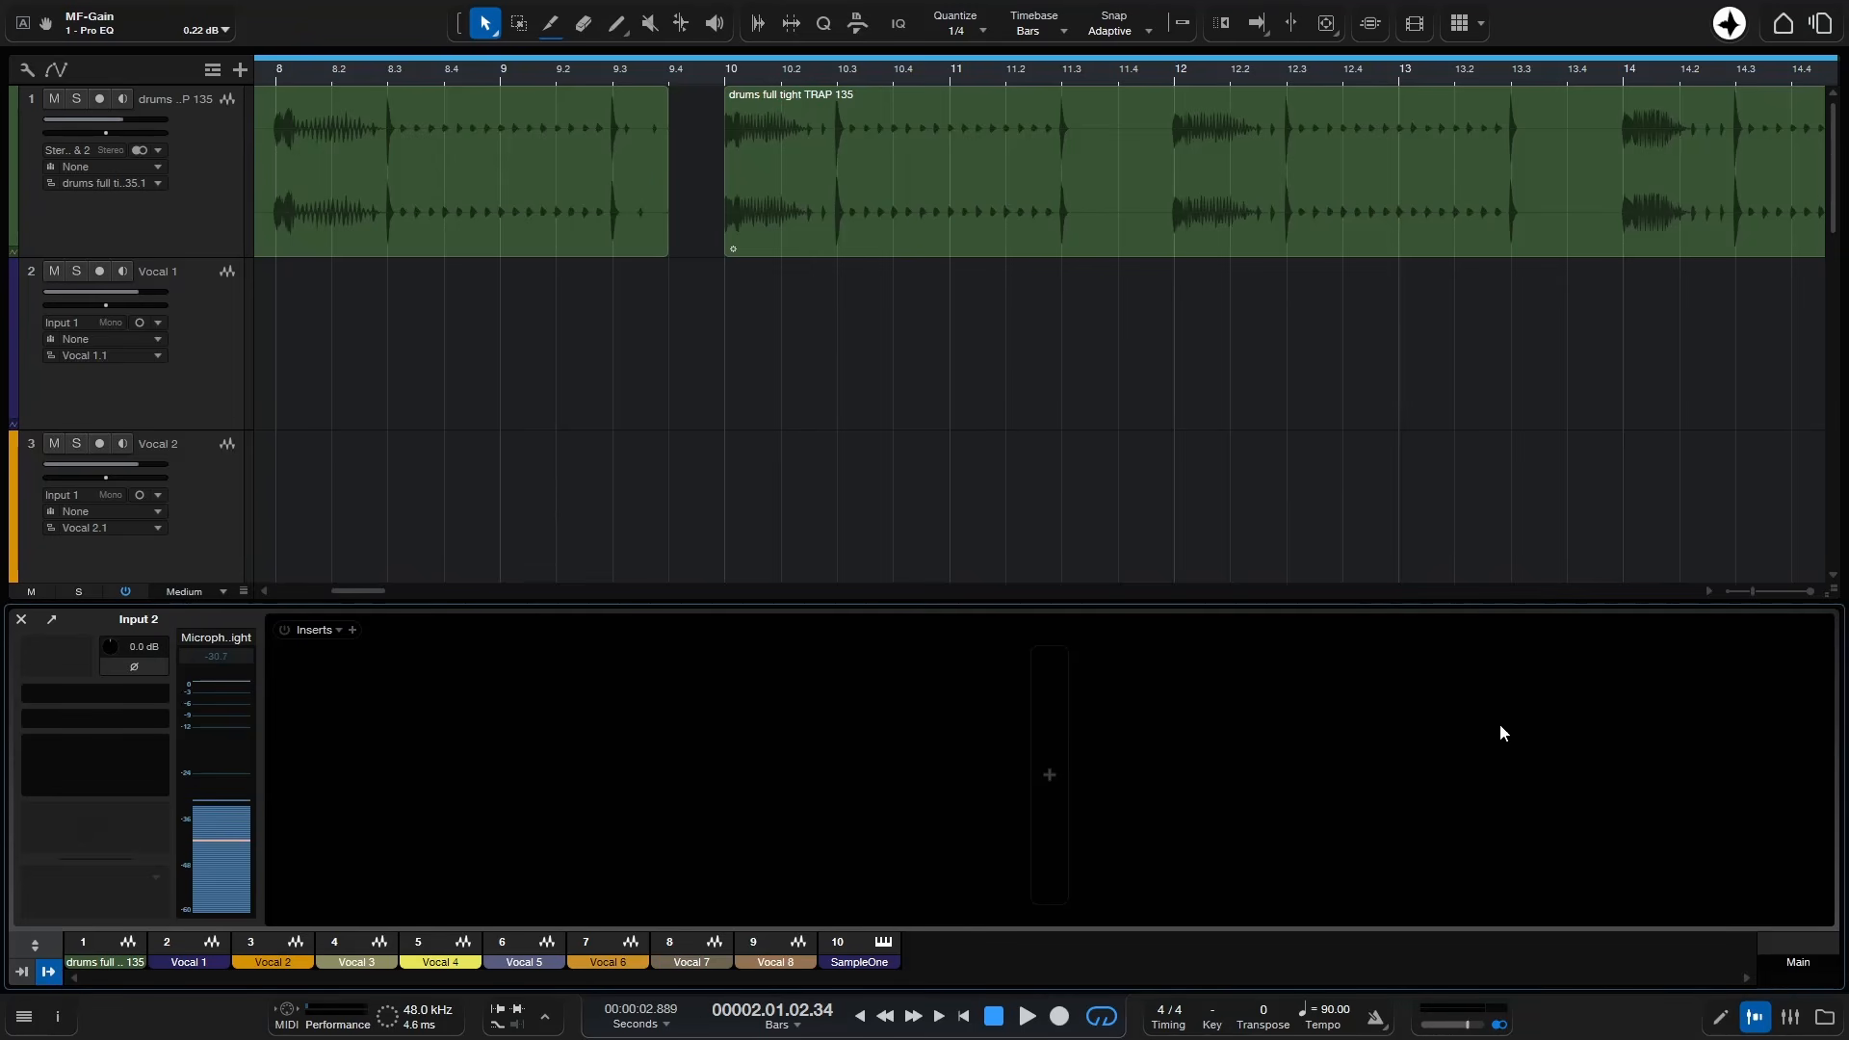
left_click(53, 970)
- Toggle the channel list between its compact and expanded heights and leave it expanded
left_click(37, 946)
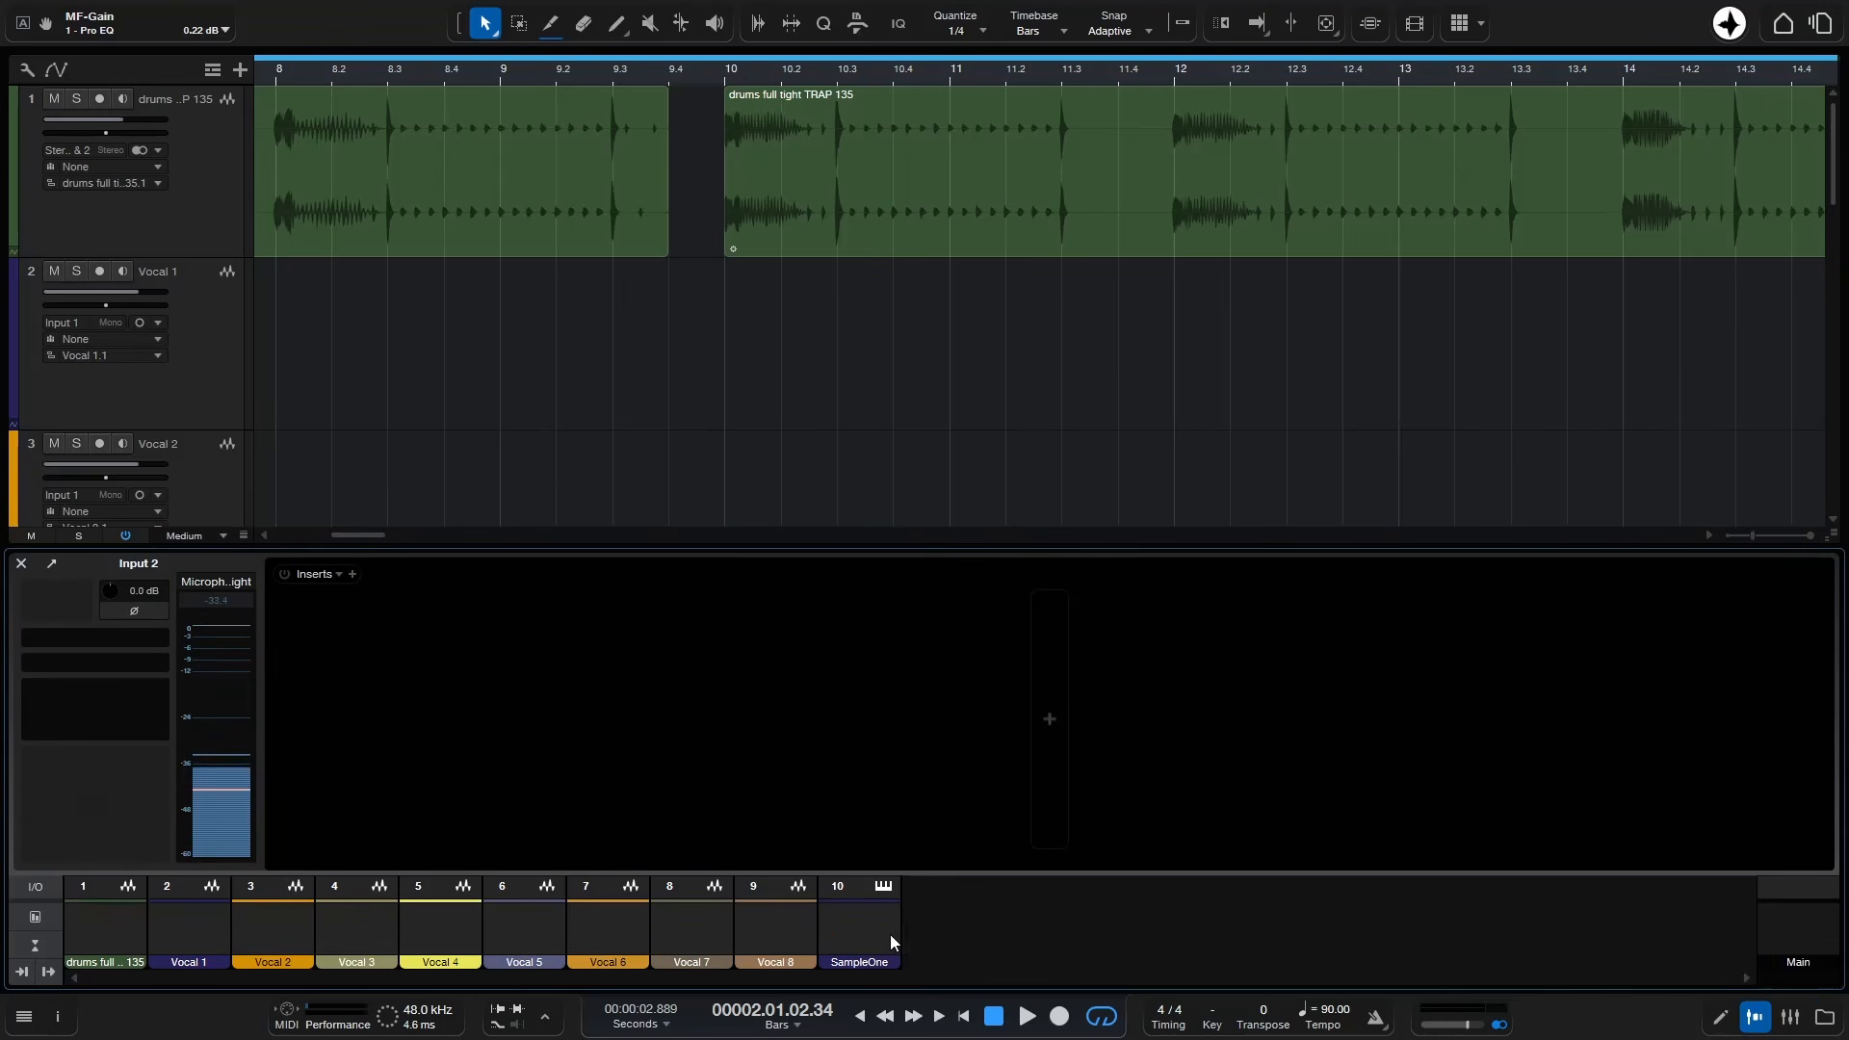
left_click(38, 945)
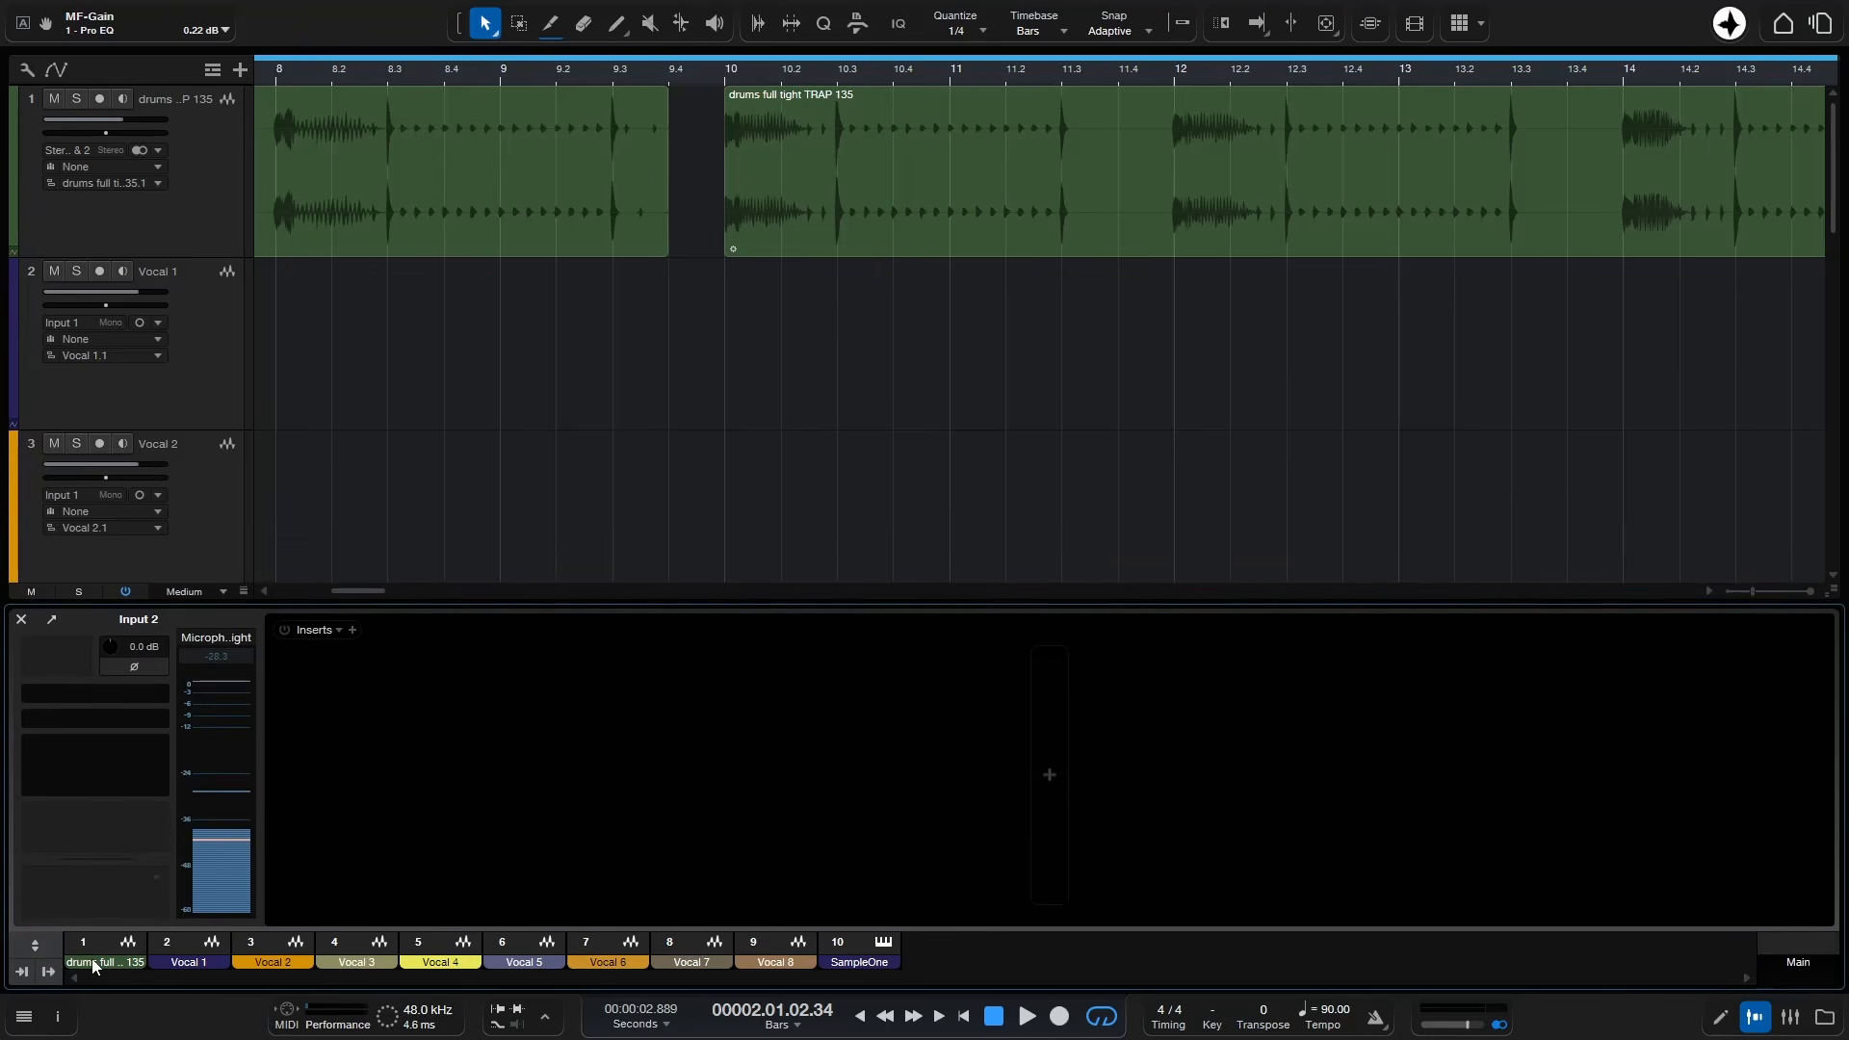
left_click(35, 944)
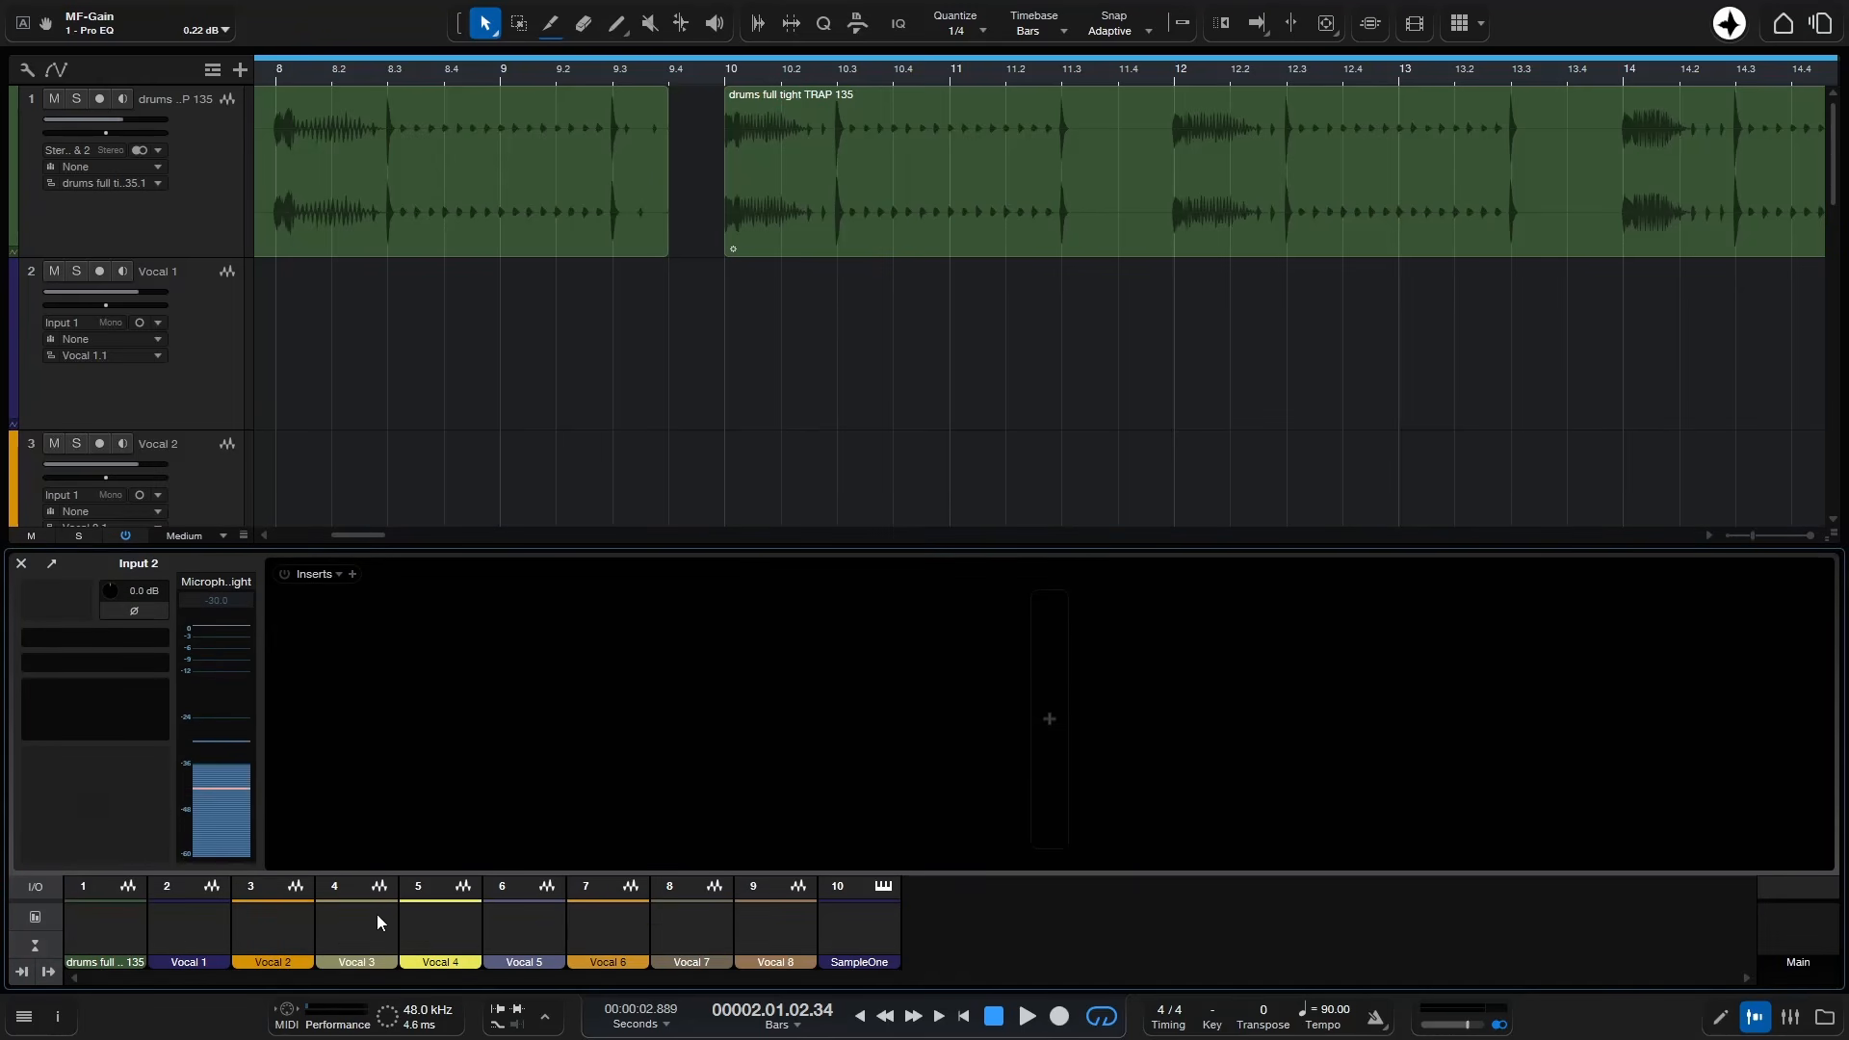
- Assign the Drum Set icon to the drums channel in the expanded channel list
left_click(91, 928)
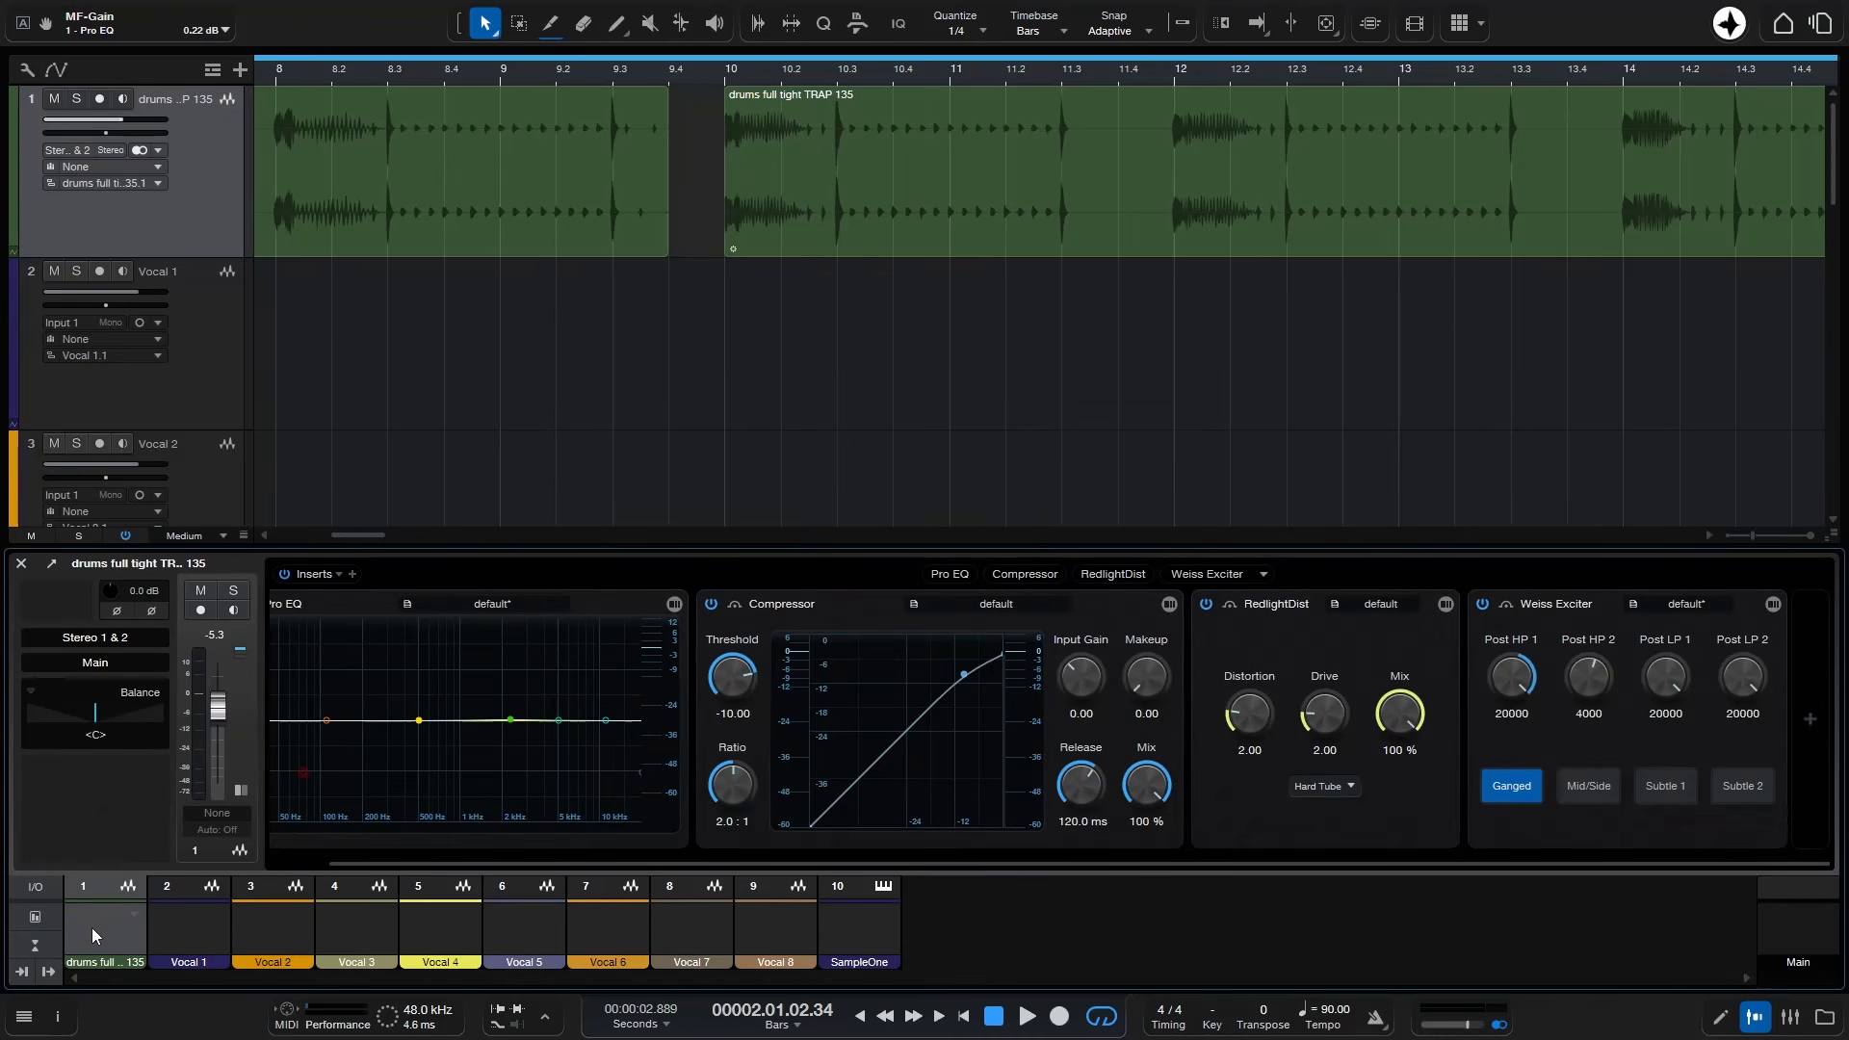
left_click(133, 917)
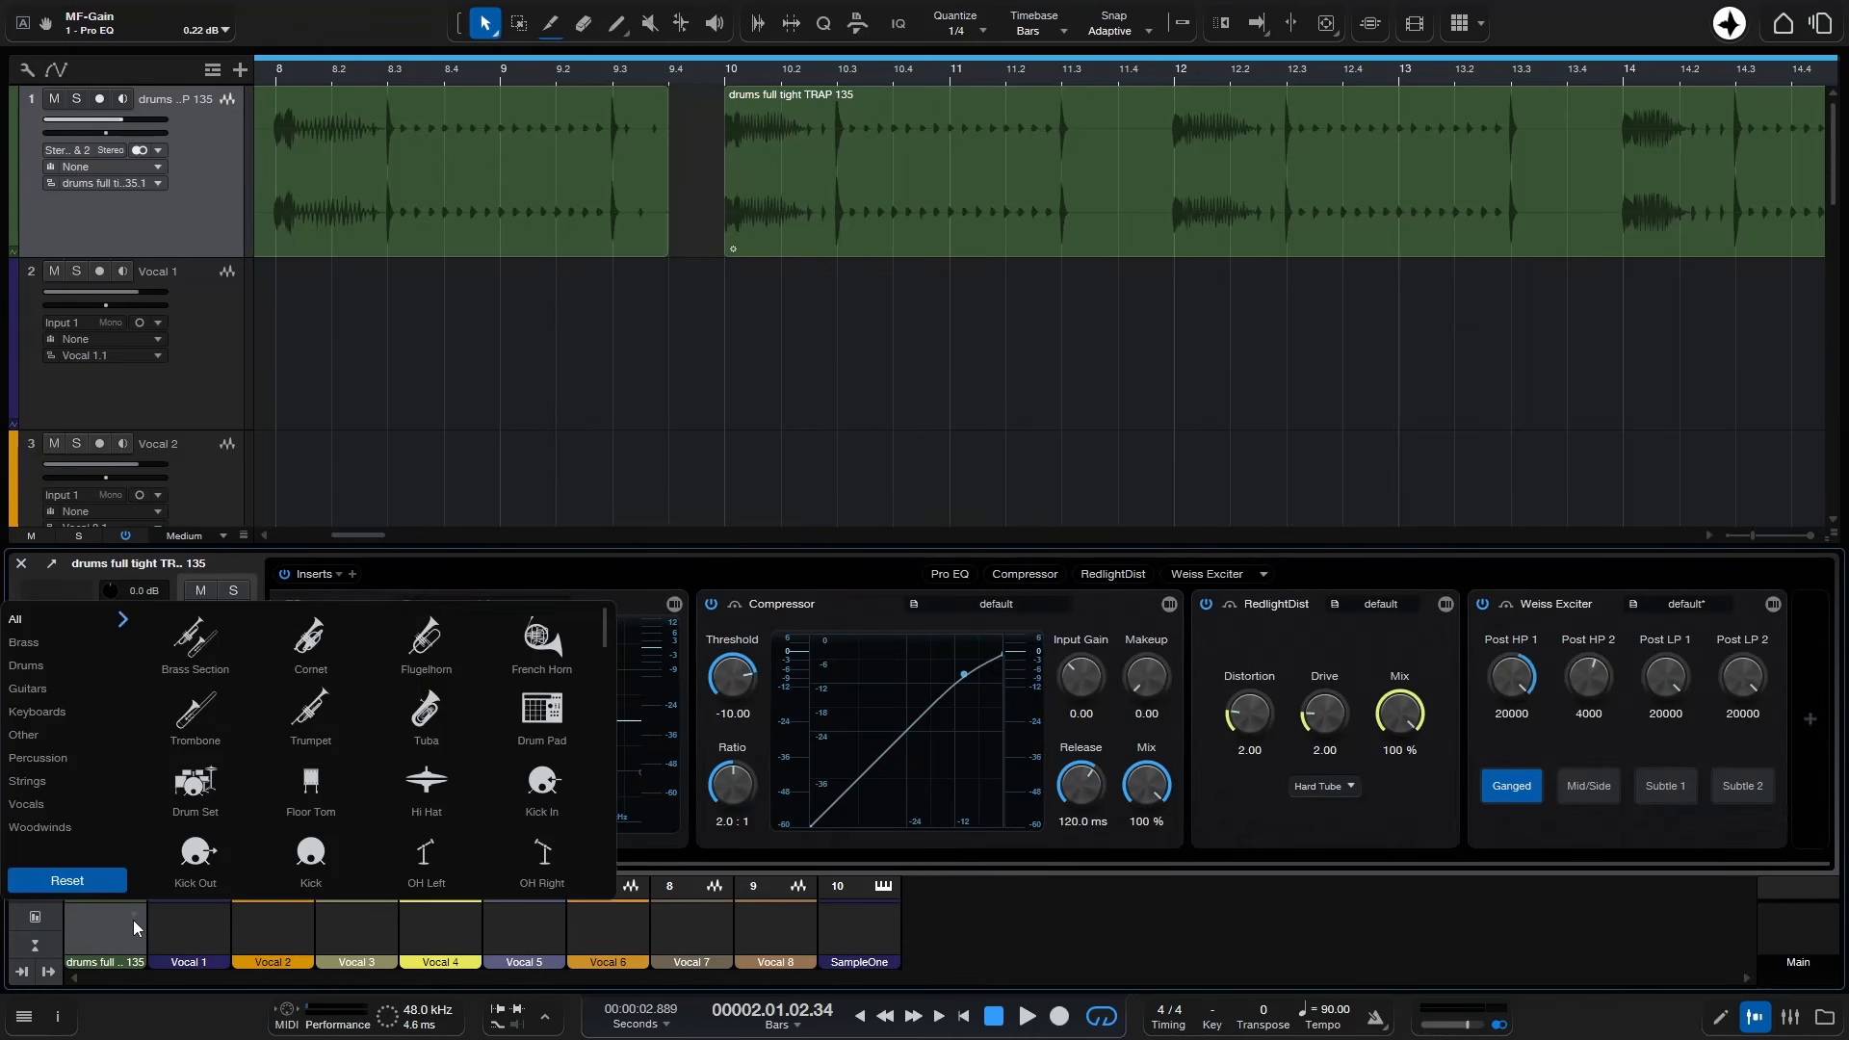
left_click(188, 791)
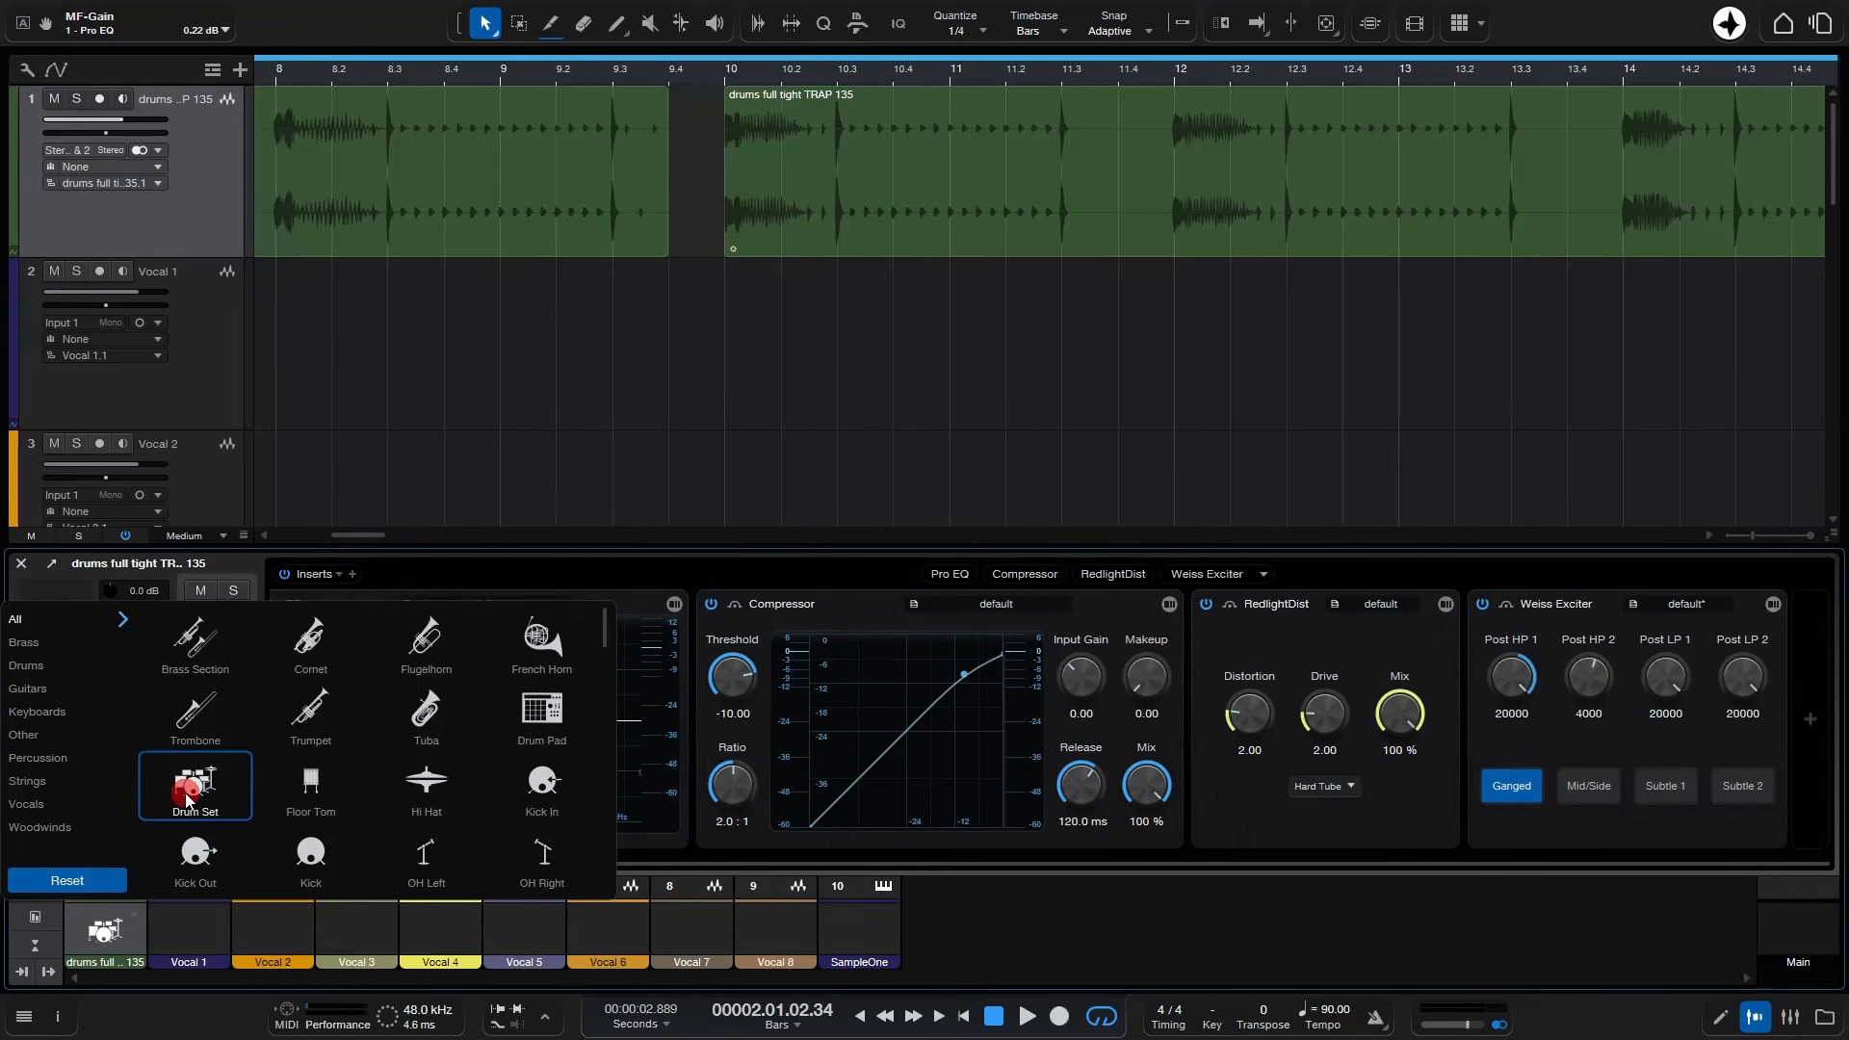
left_click(168, 946)
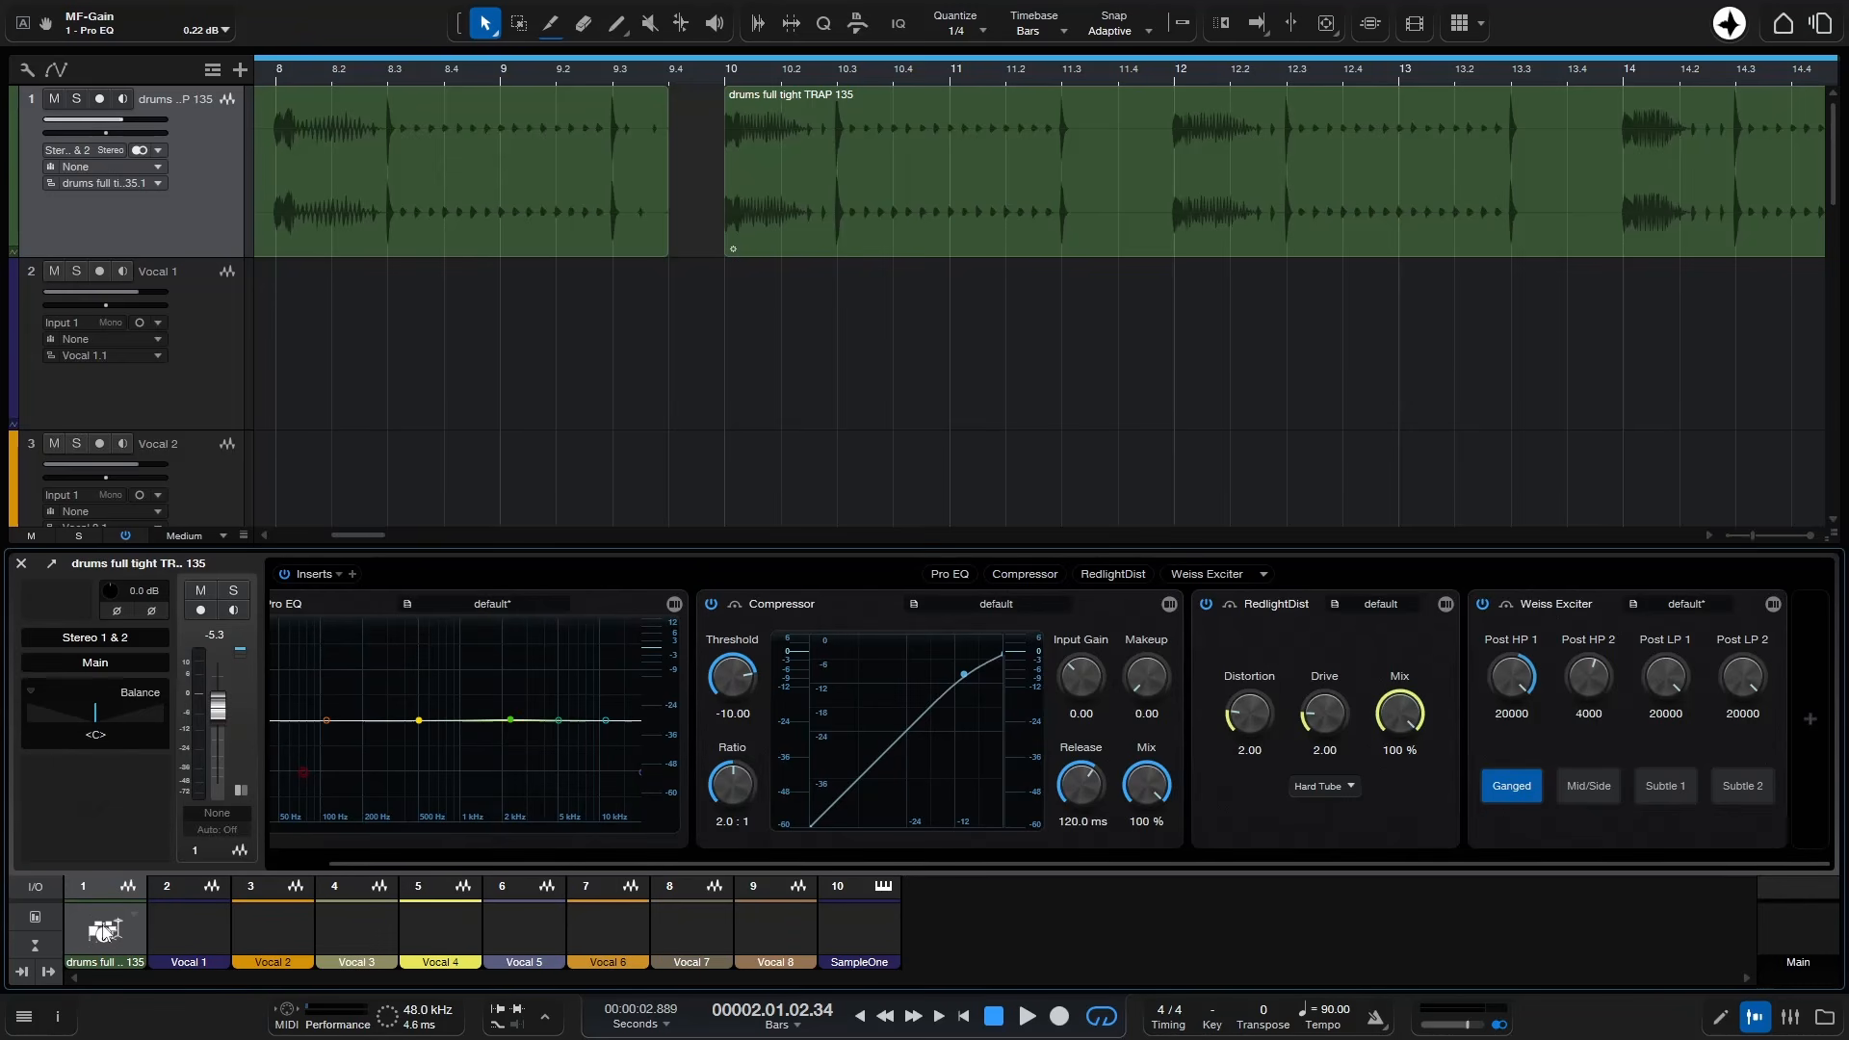
- Turn on the level meters in the channel list, comparing them off and on during playback of the drums
left_click(35, 919)
key("space")
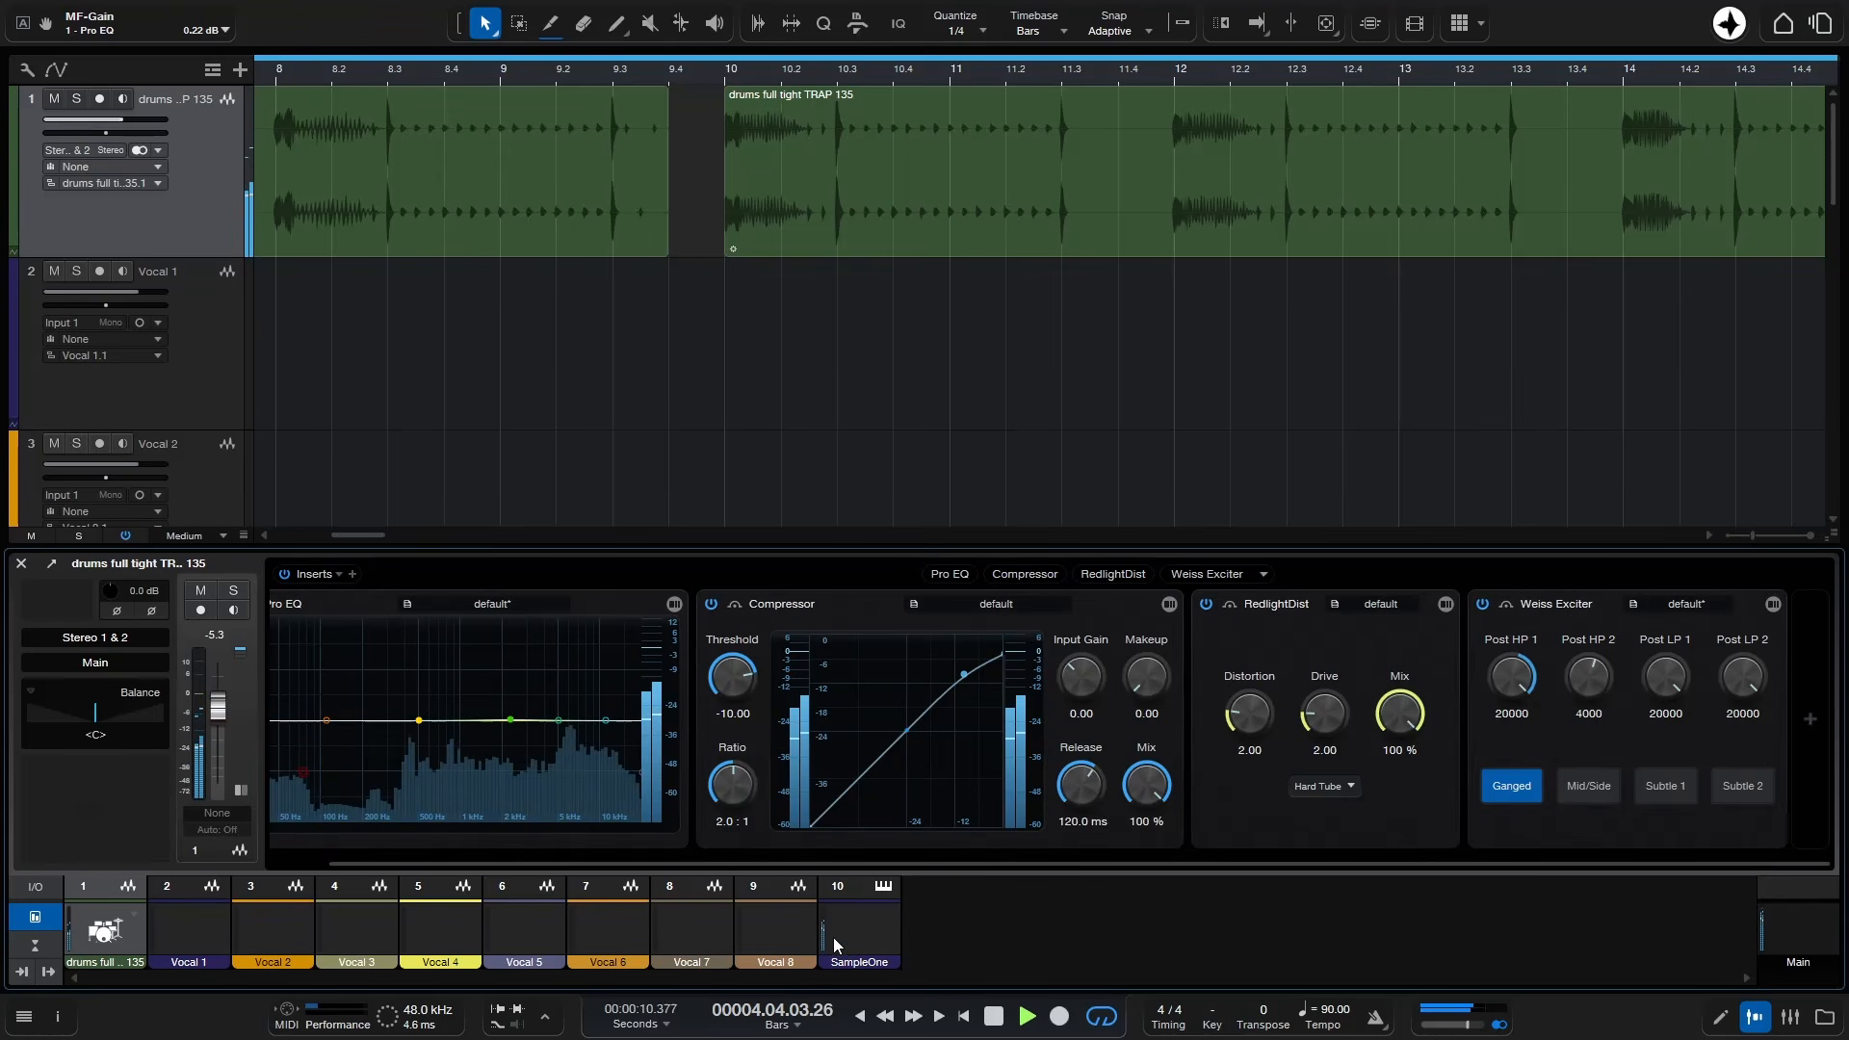
left_click(32, 917)
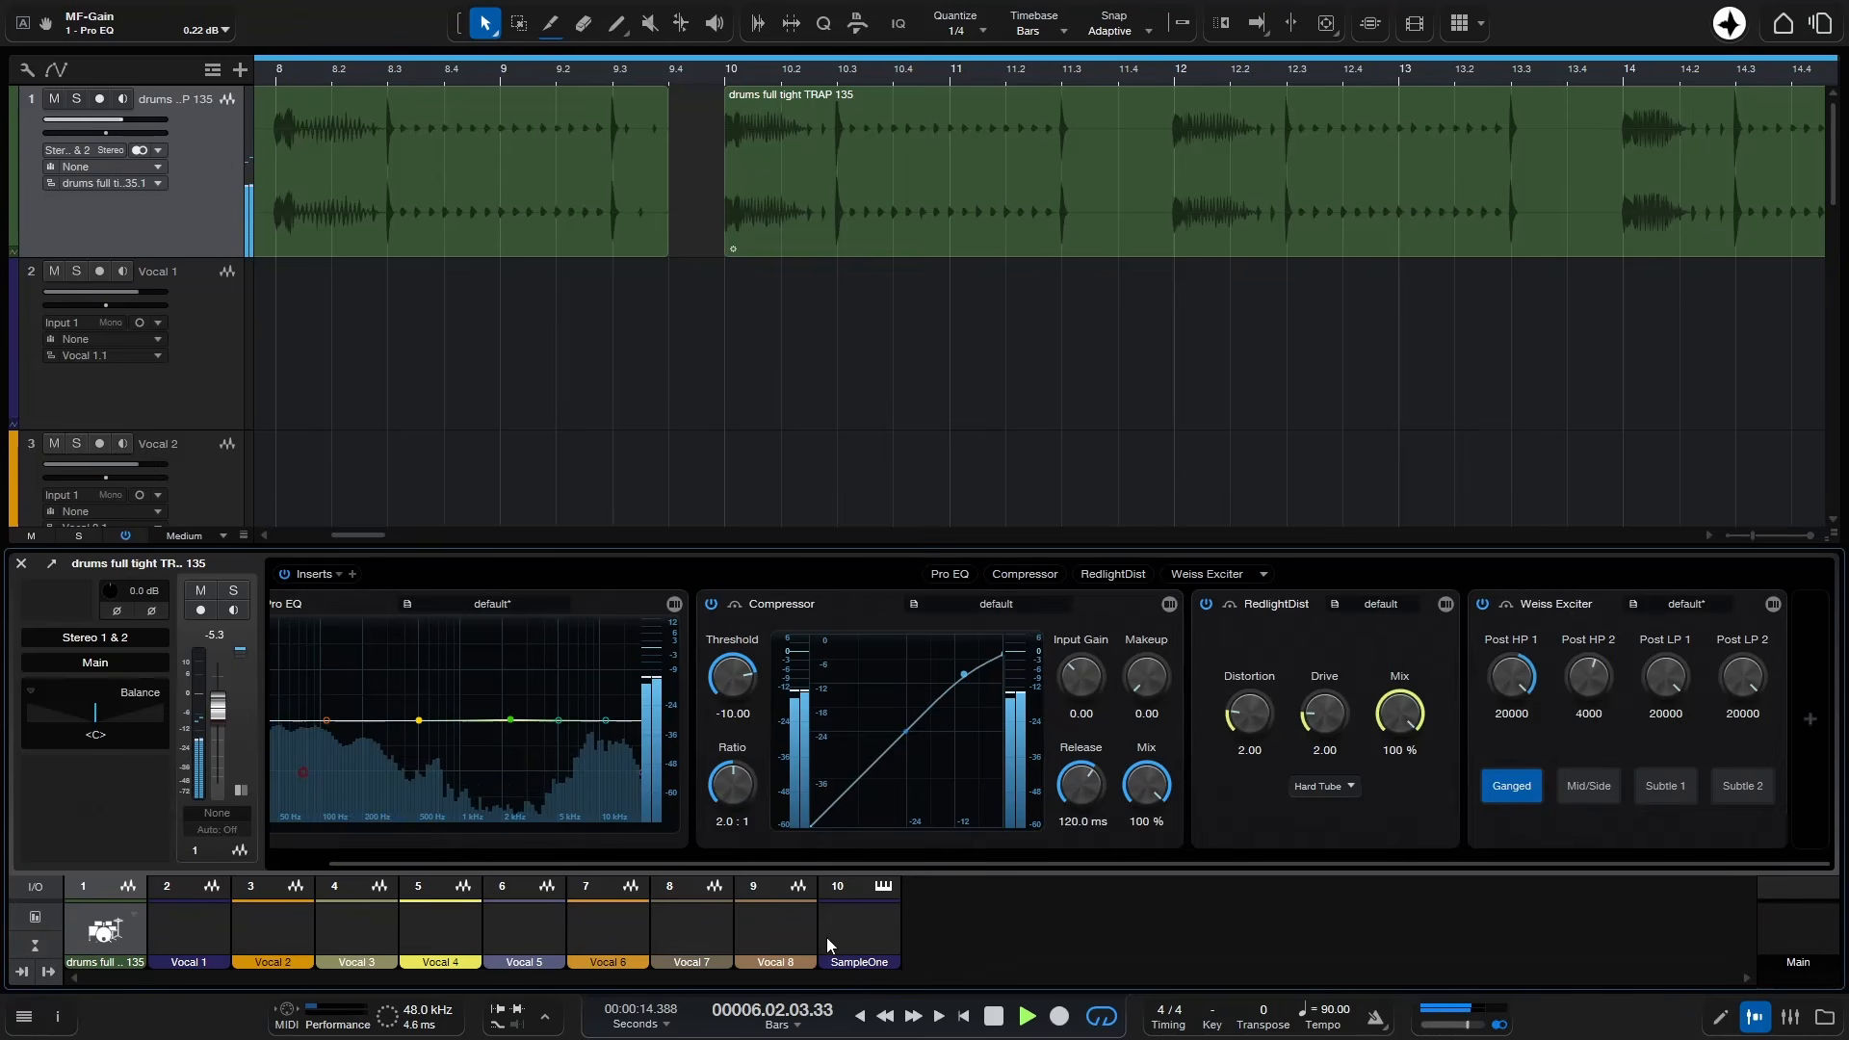
left_click(36, 920)
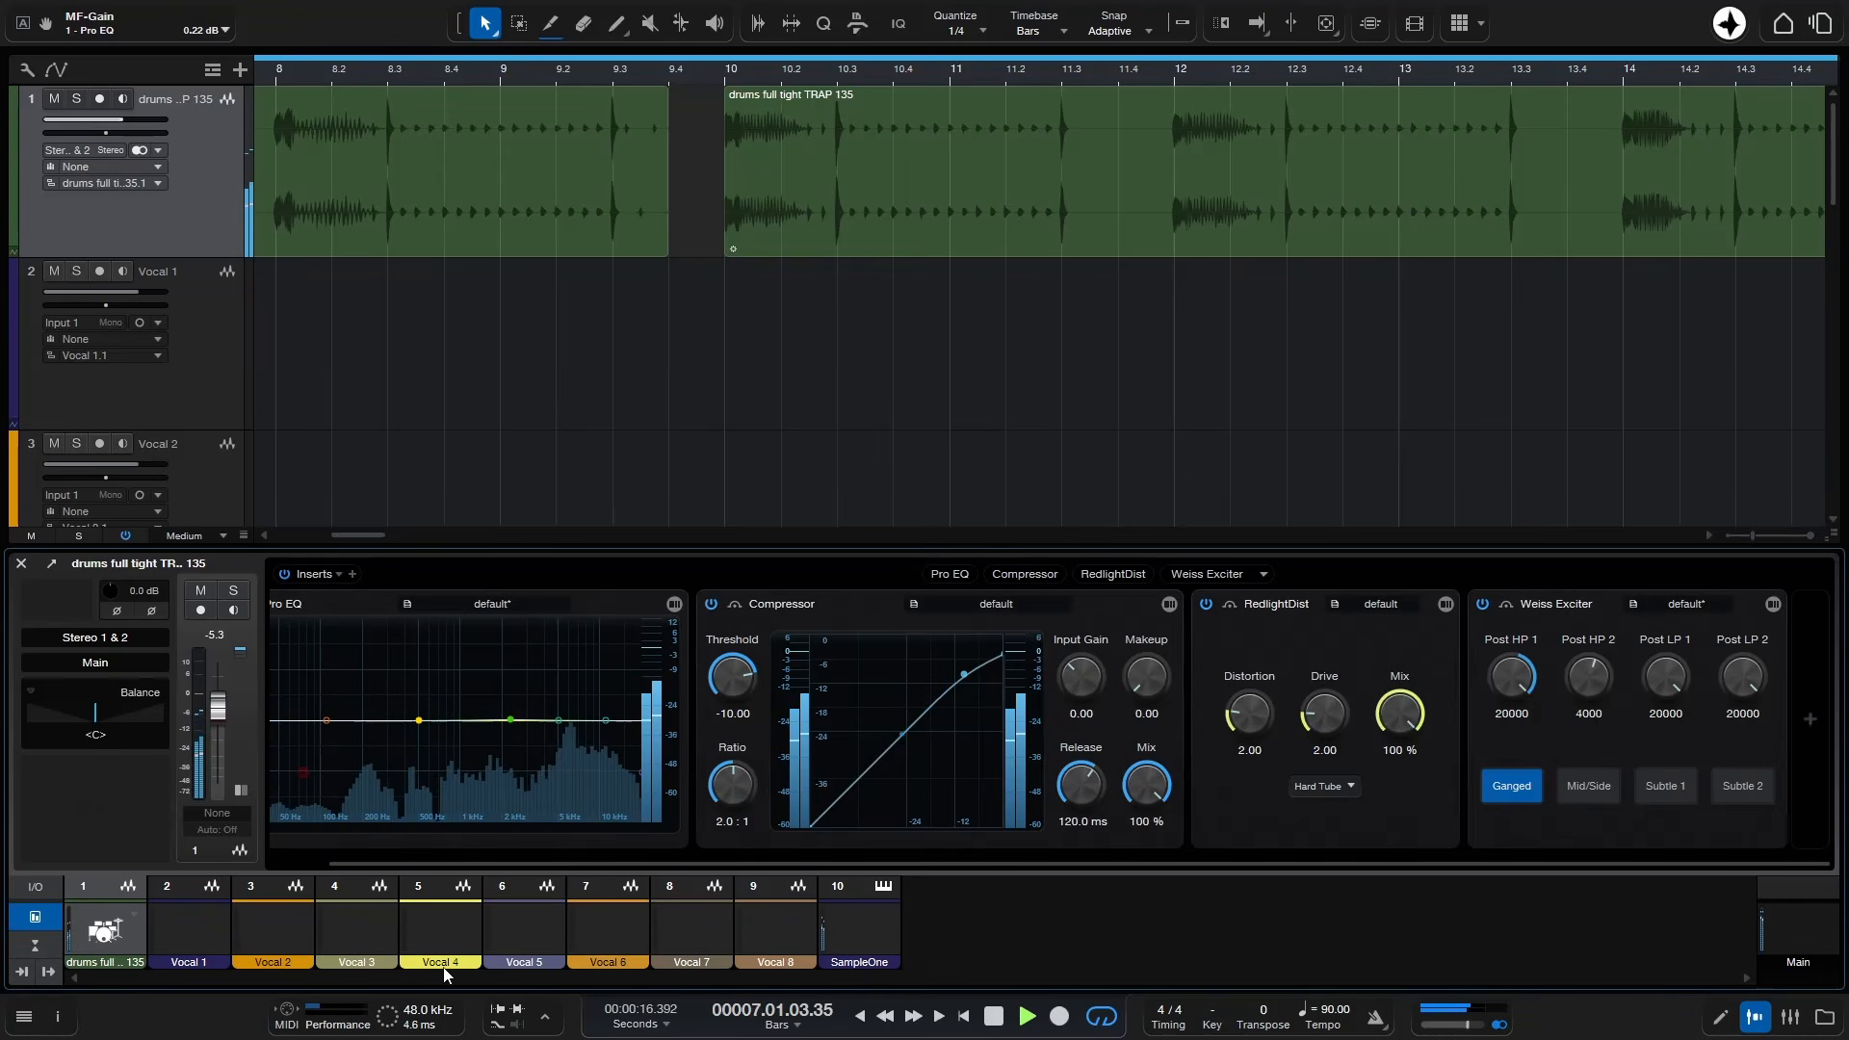
key("space")
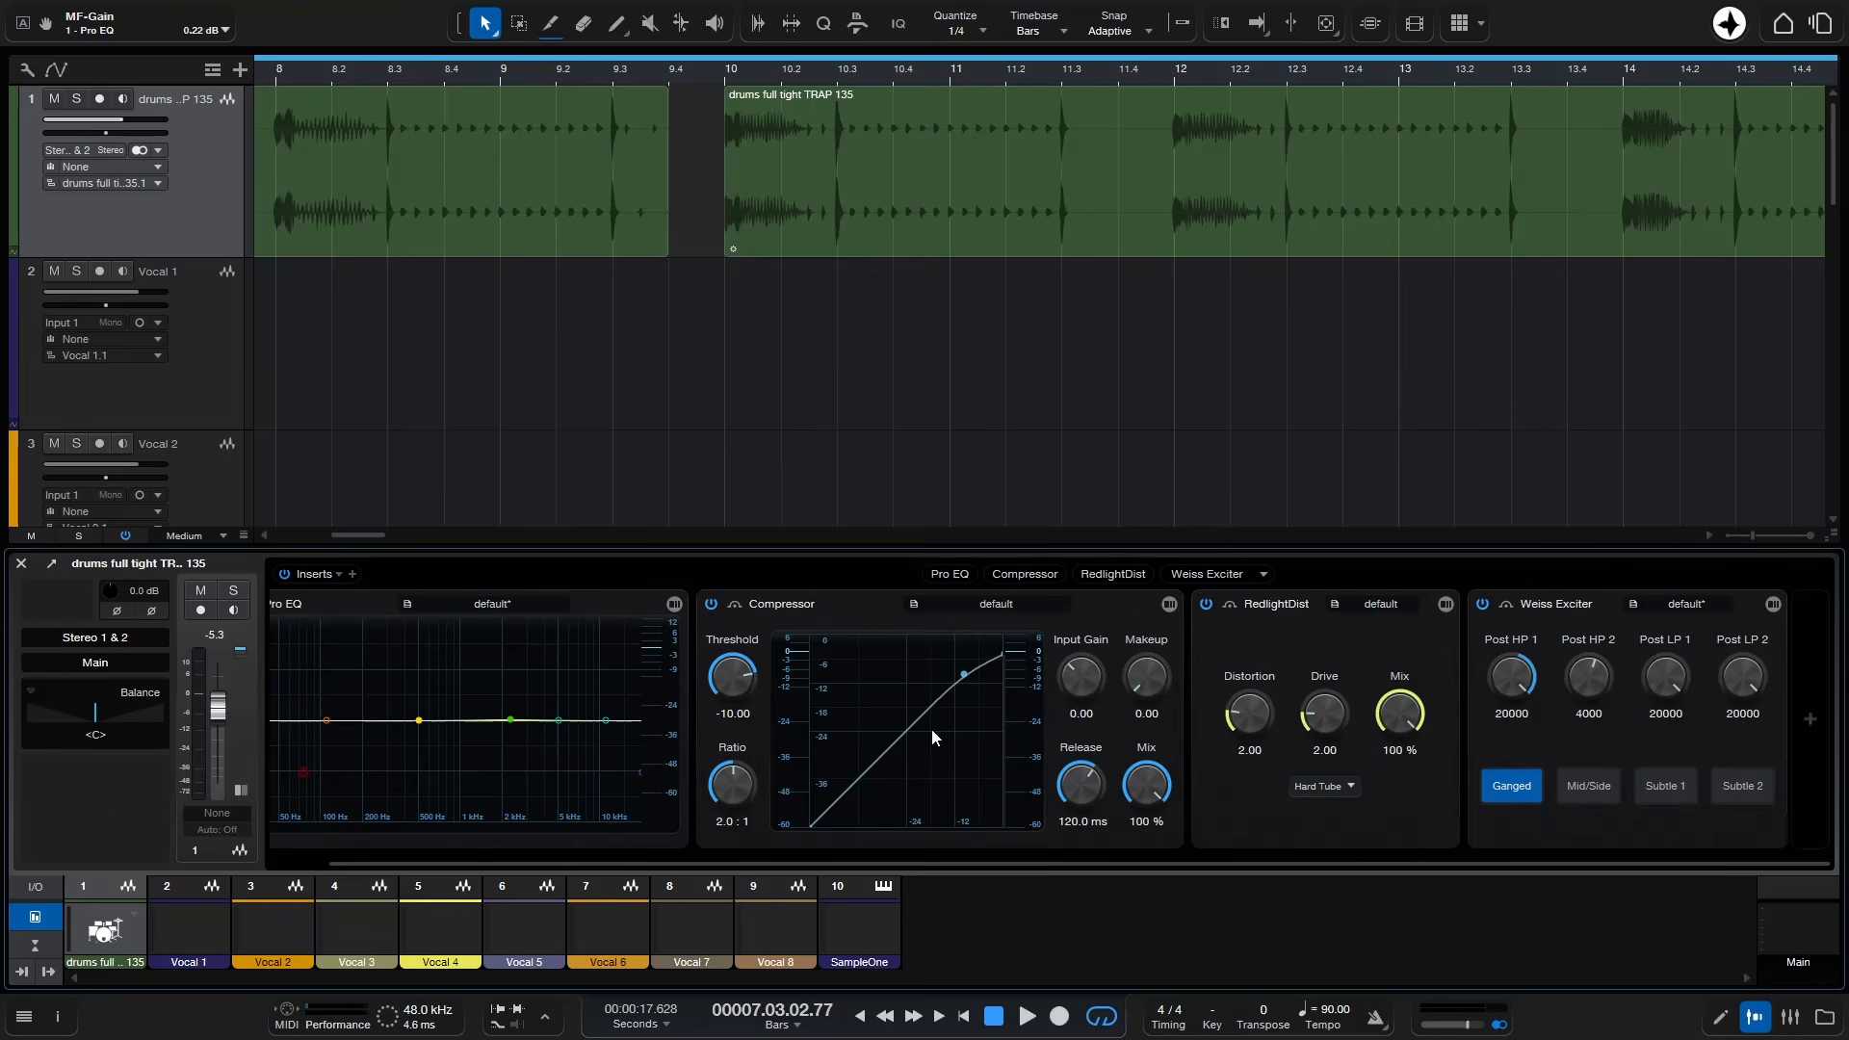
- Bypass and reactivate the Compressor and RedlightDist inserts individually on the drums channel
left_click(710, 605)
left_click(712, 607)
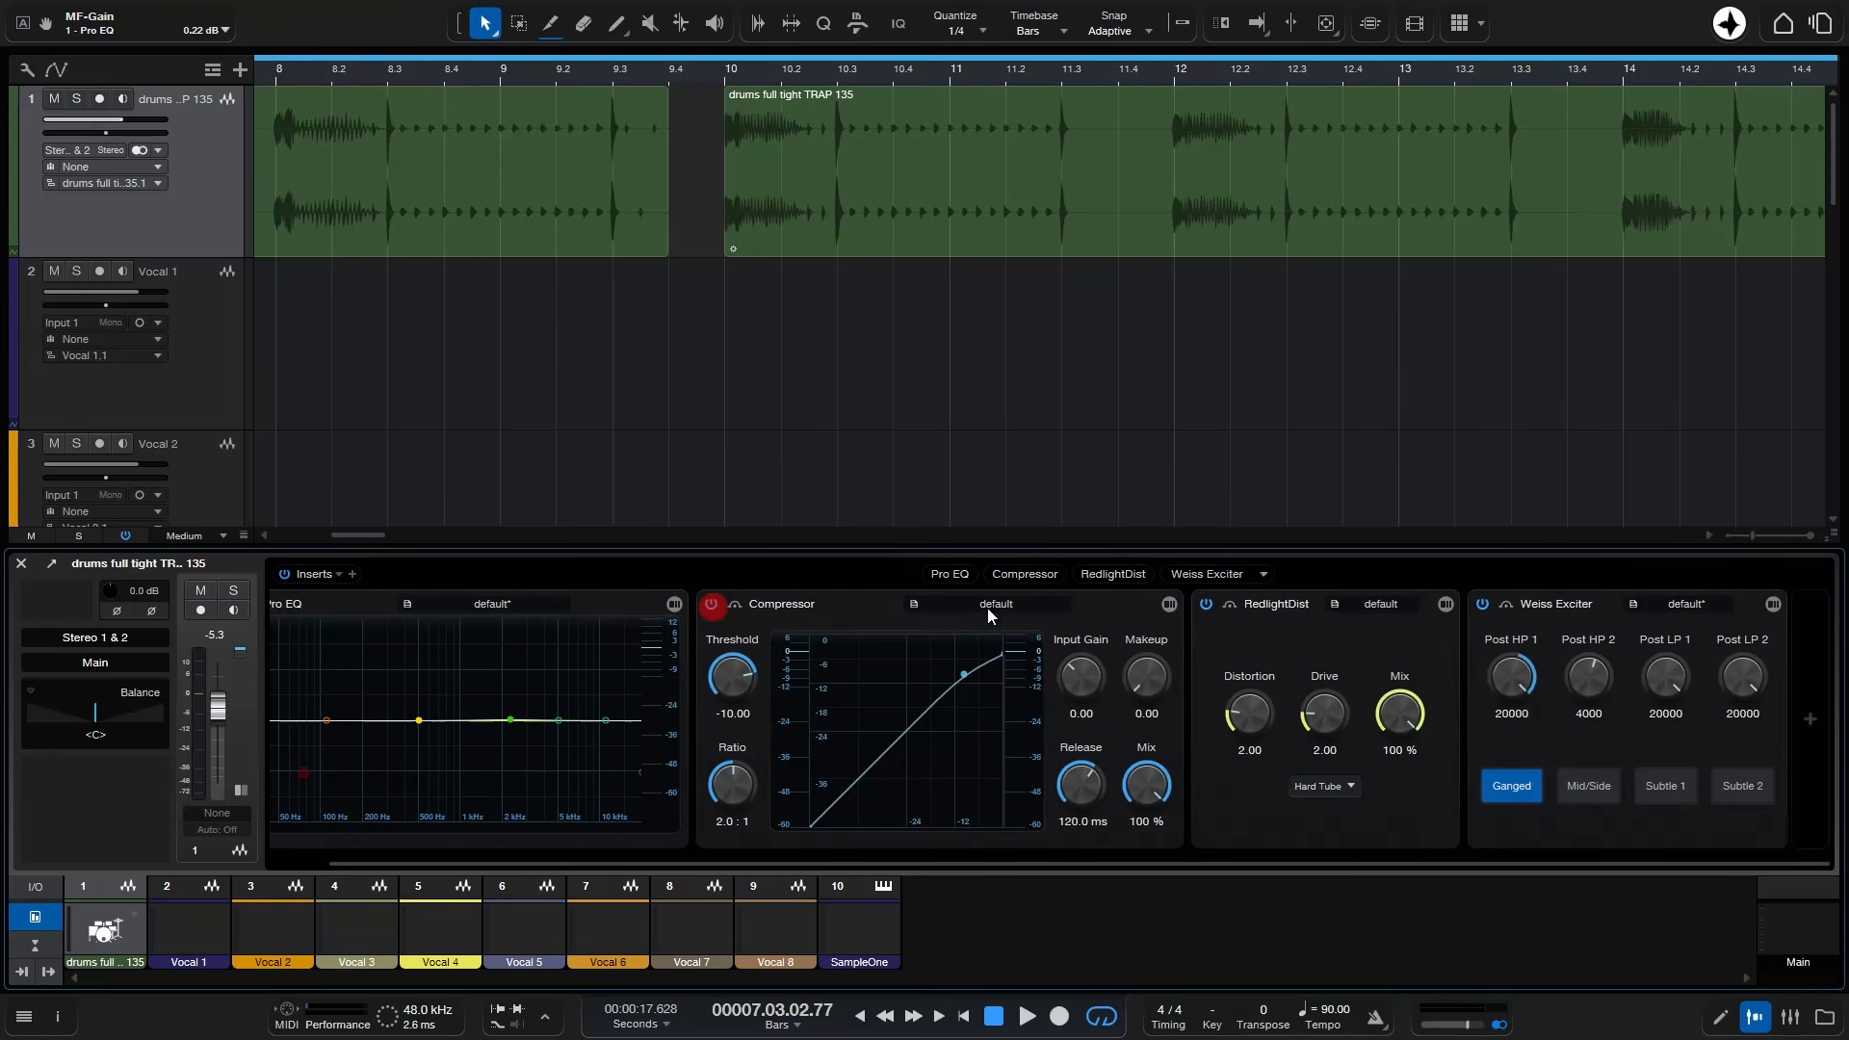
left_click(1205, 605)
left_click(1205, 604)
- Bypass and reactivate all inserts on the drums channel together, and look over the FX chain, Disable All and Remove All options
left_click(284, 575)
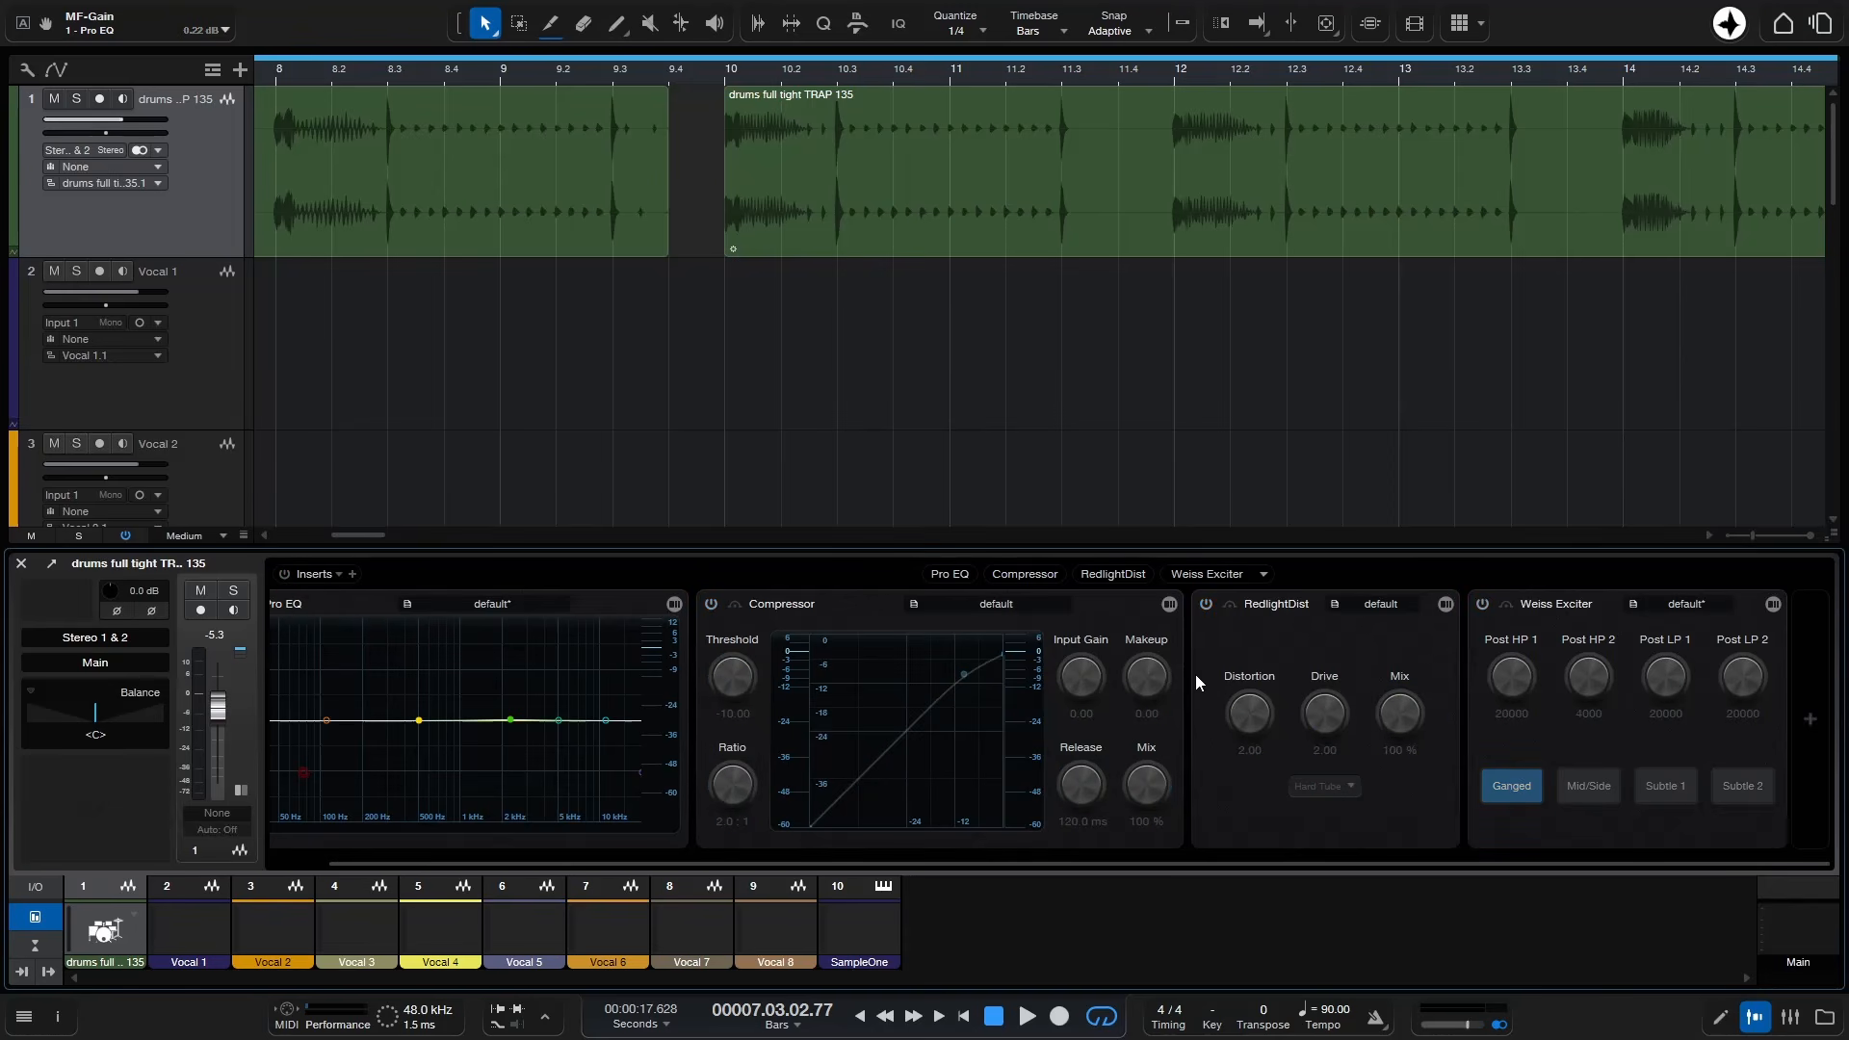
left_click(284, 575)
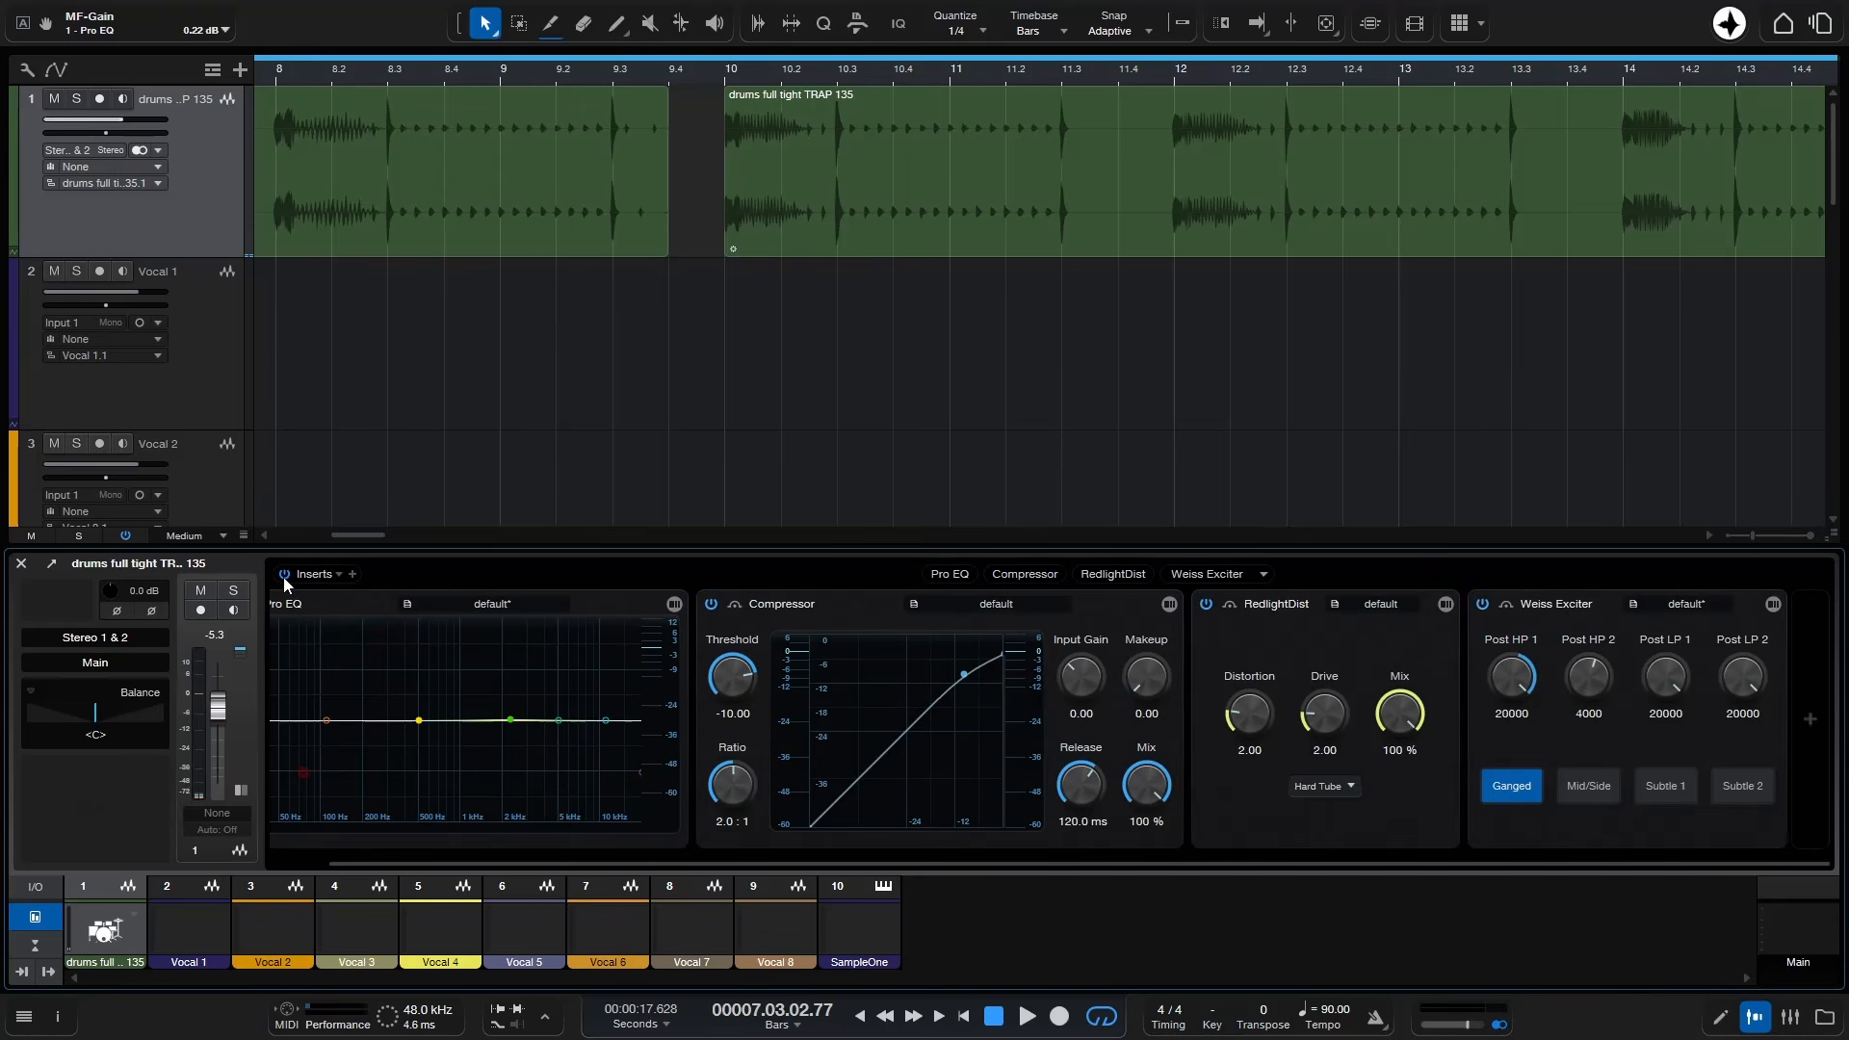
left_click(283, 576)
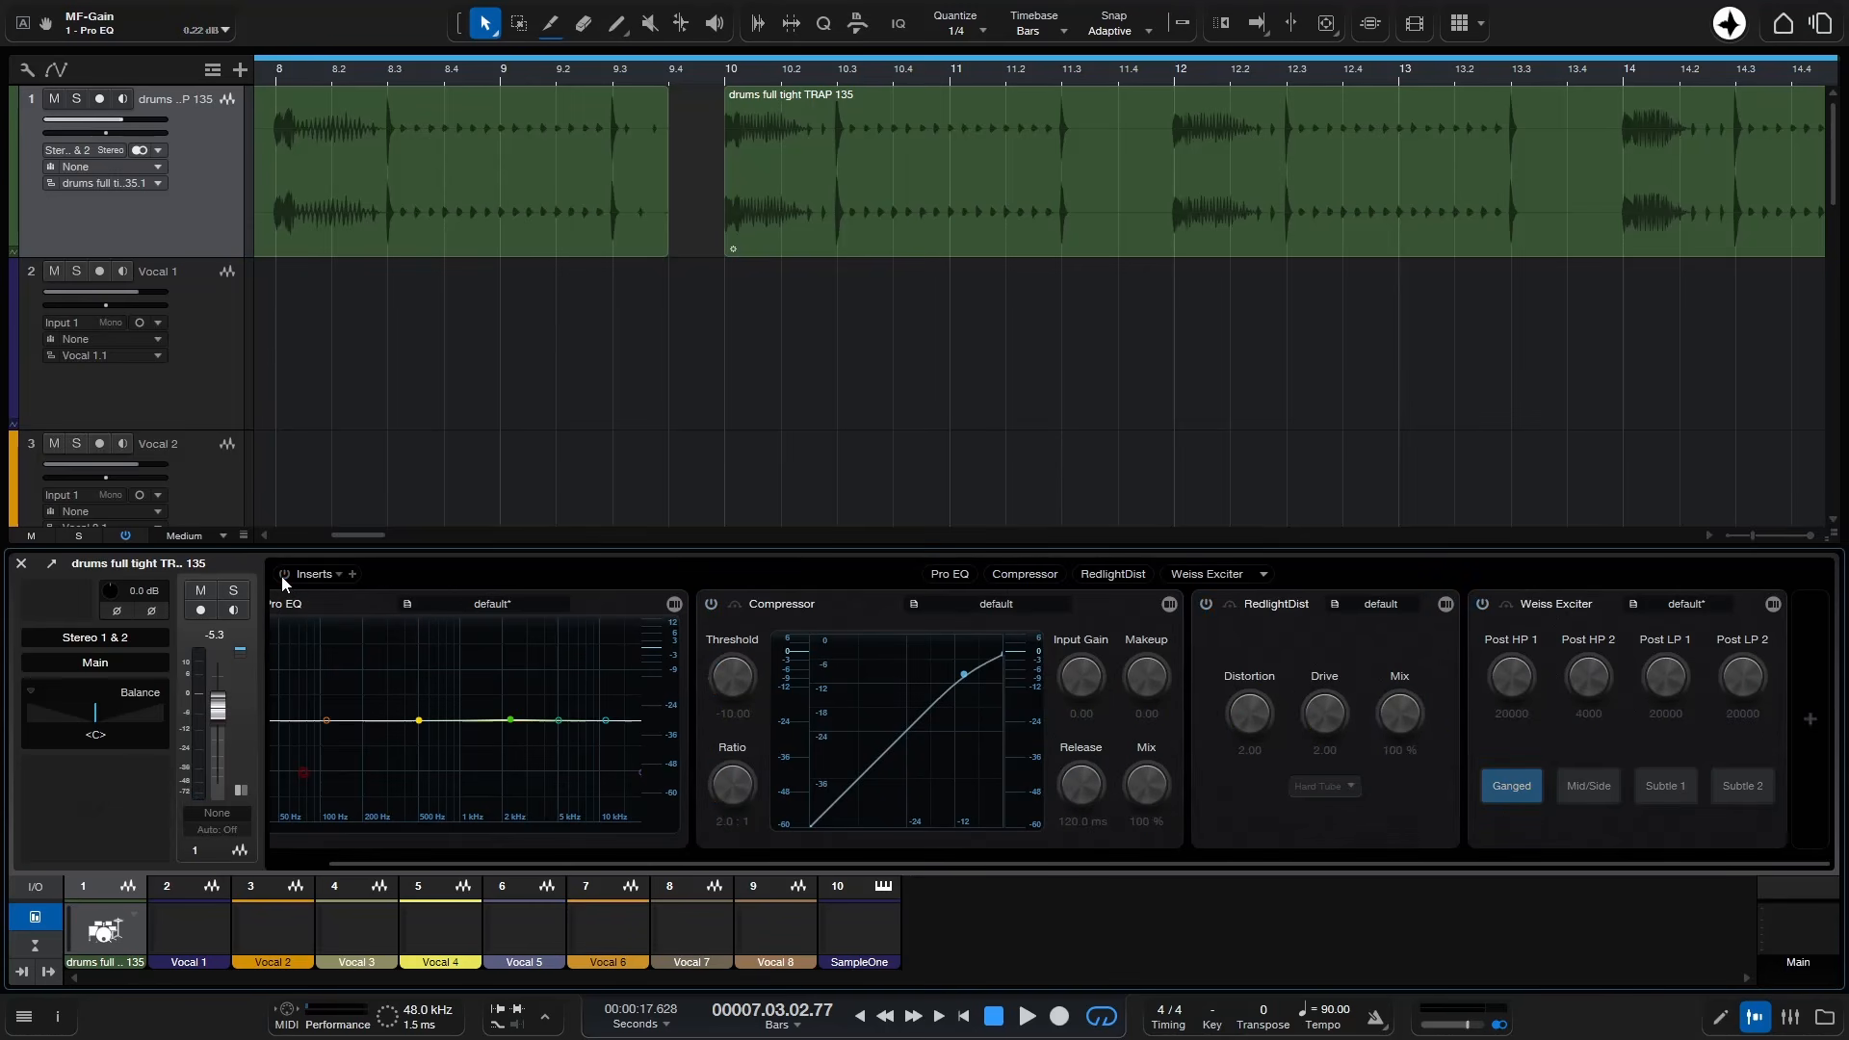
left_click(283, 575)
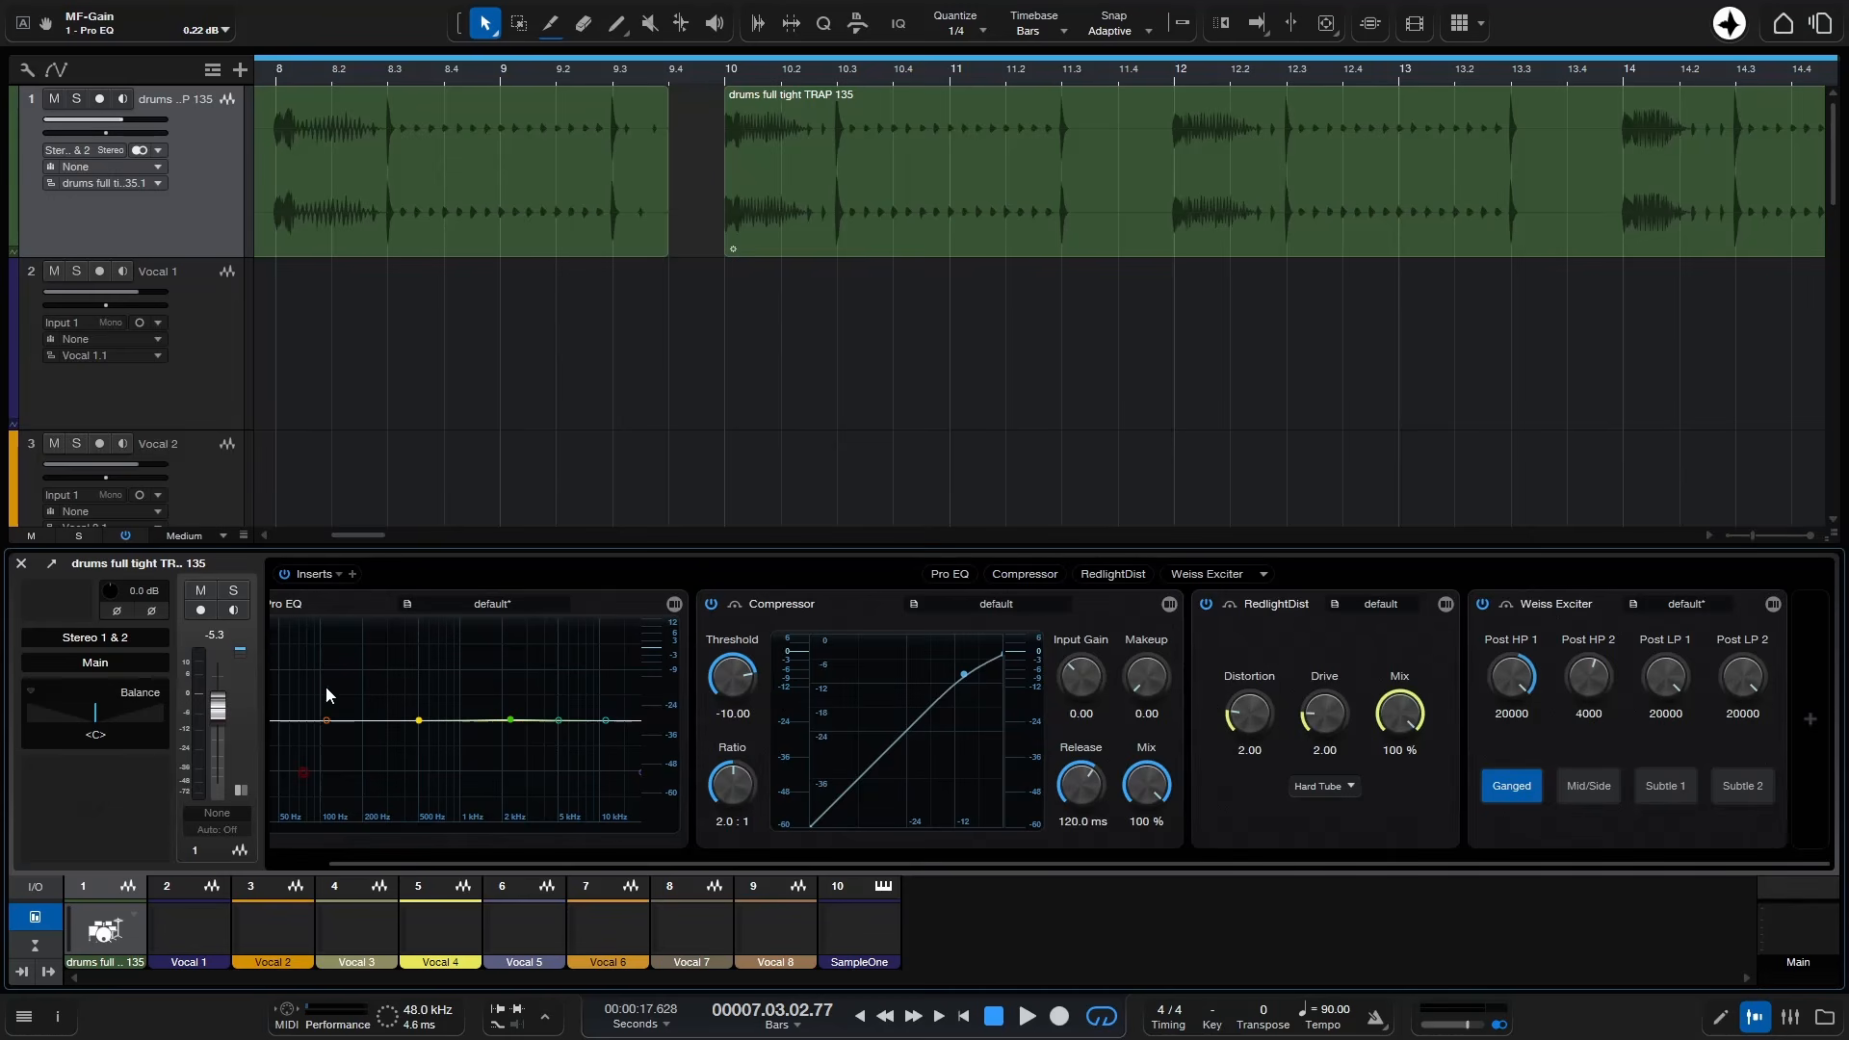
left_click(338, 574)
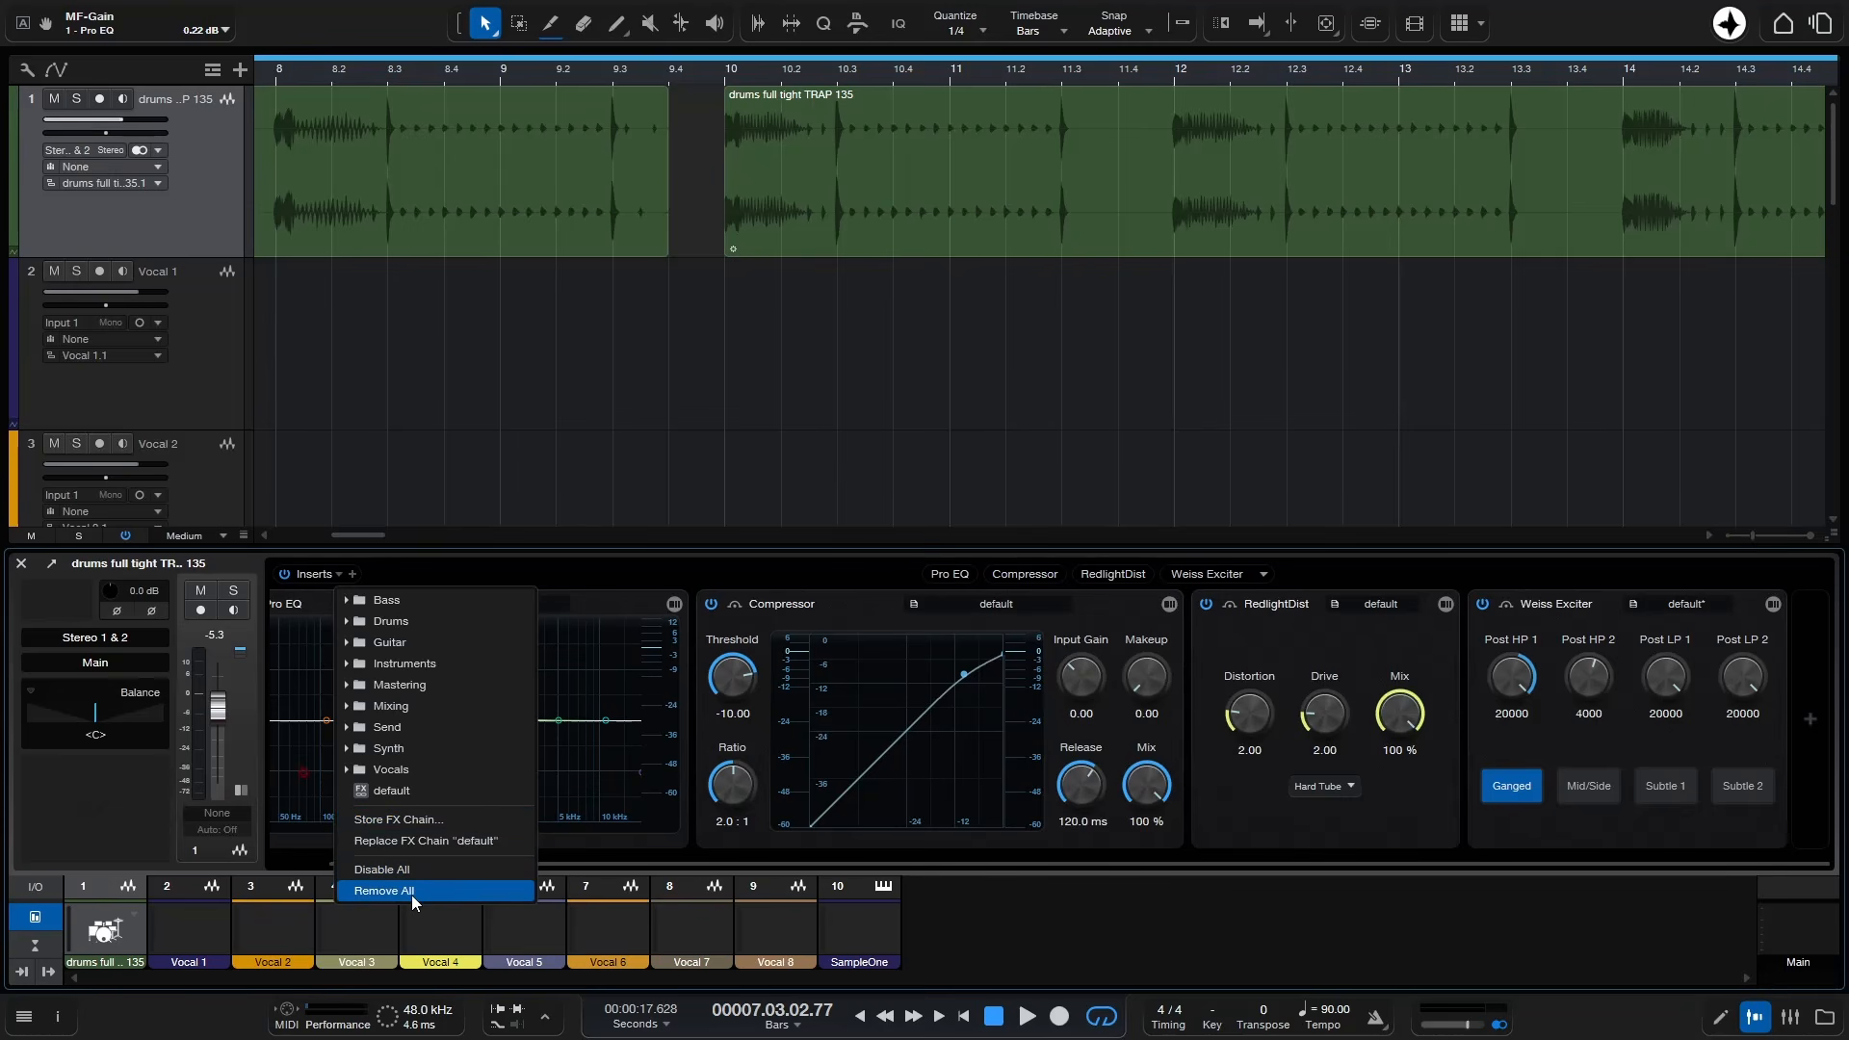
left_click(610, 852)
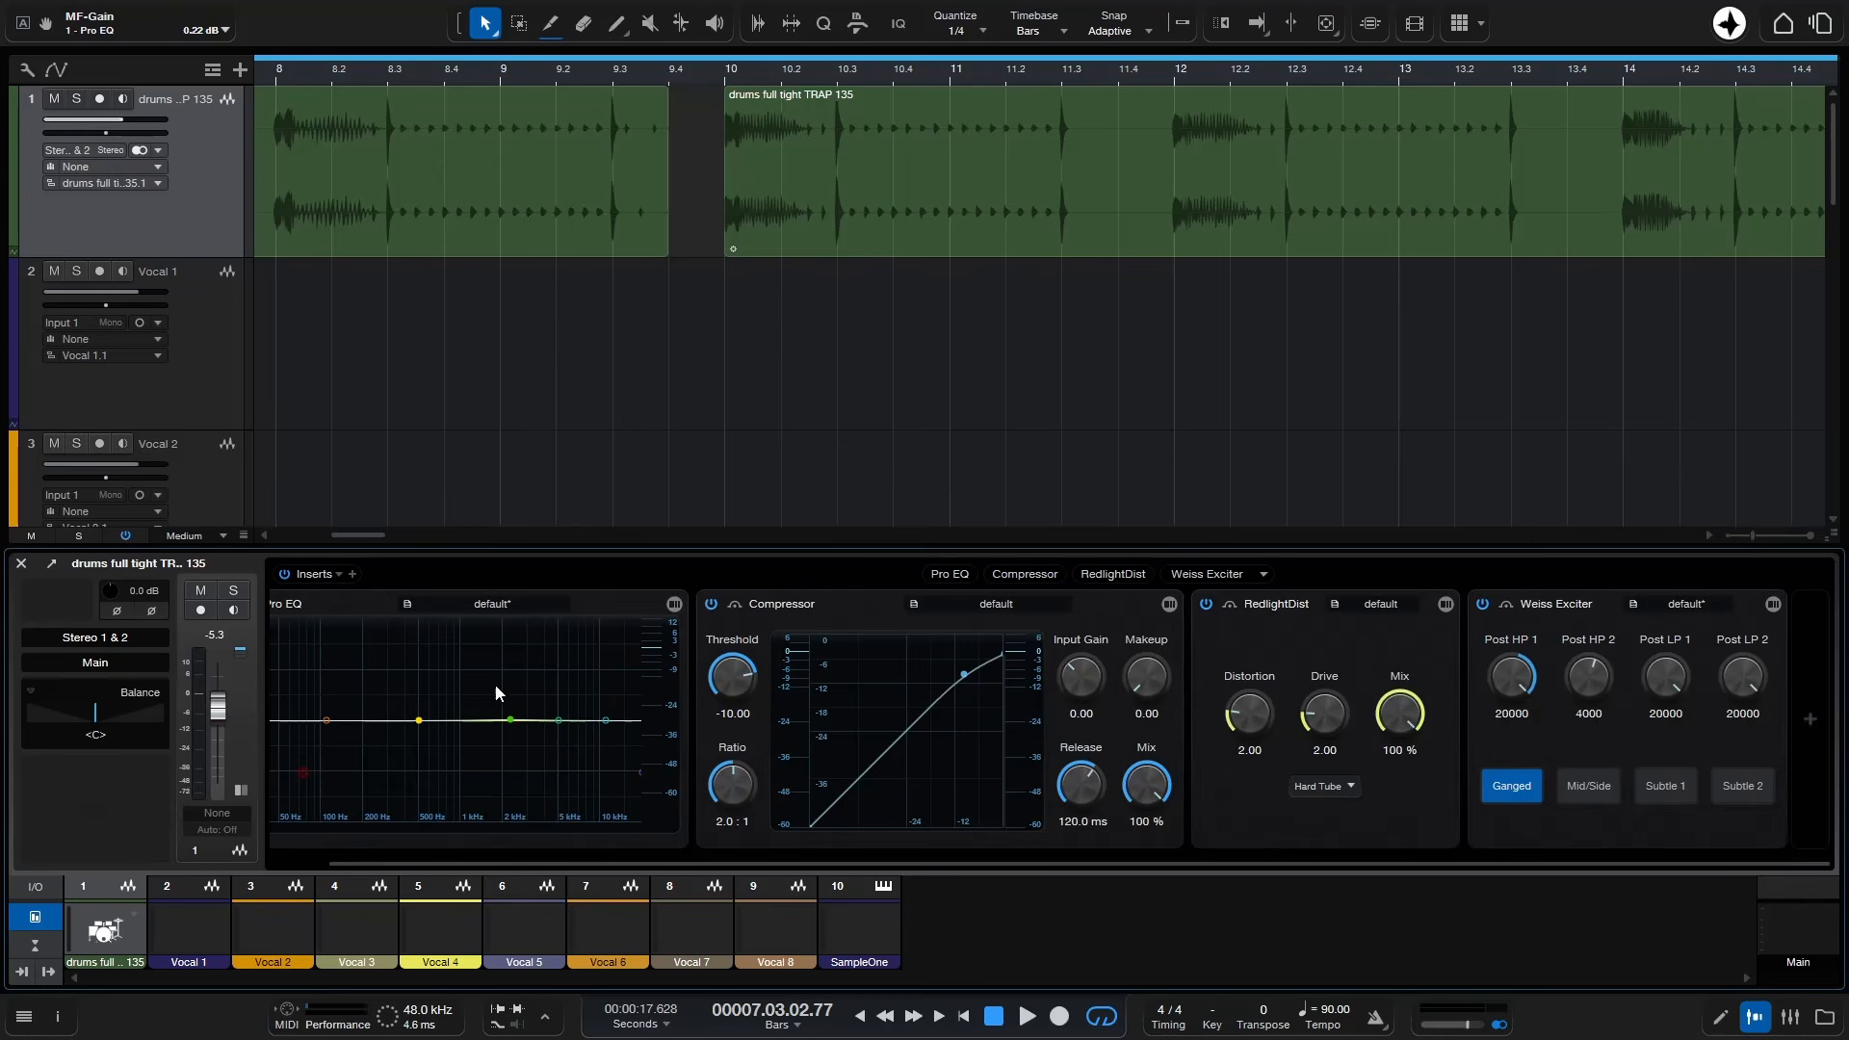
- Detach the channel overview into a floating window, reposition and resize it, and dock it back below the arrangement
left_click(51, 566)
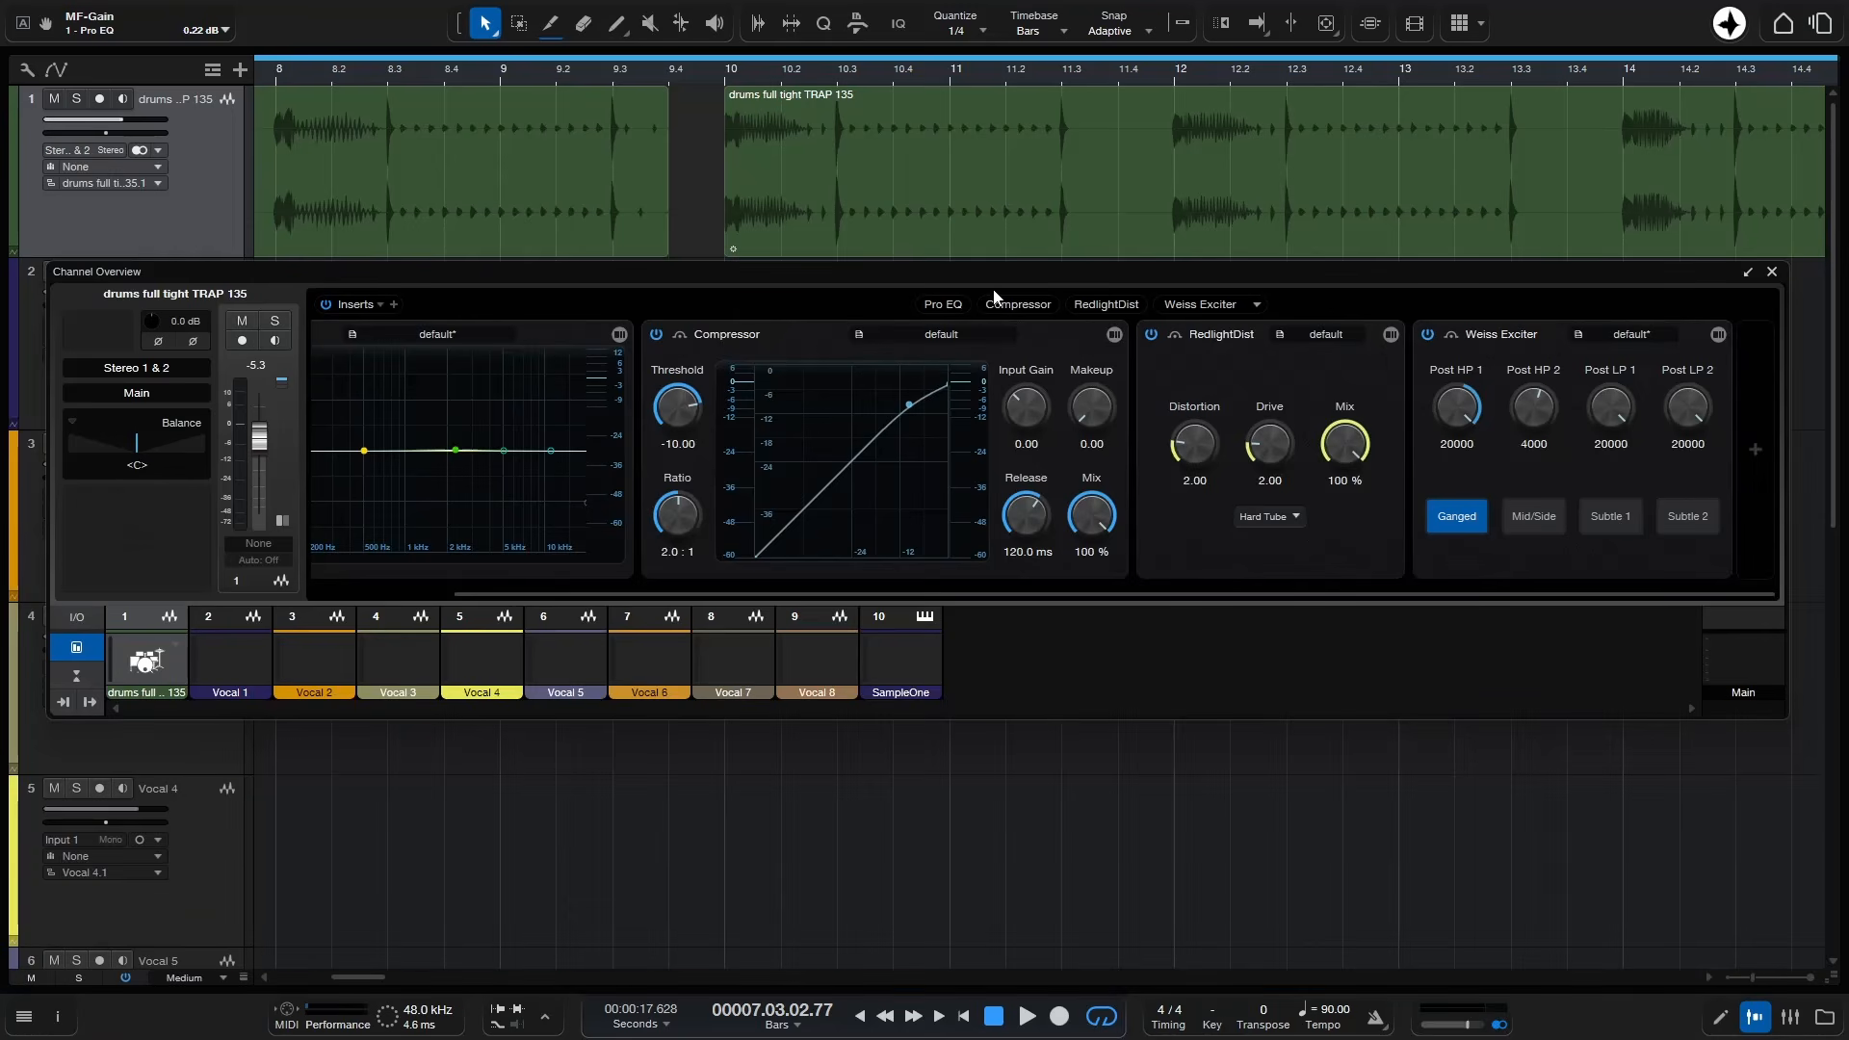
left_click_drag(994, 296, 985, 178)
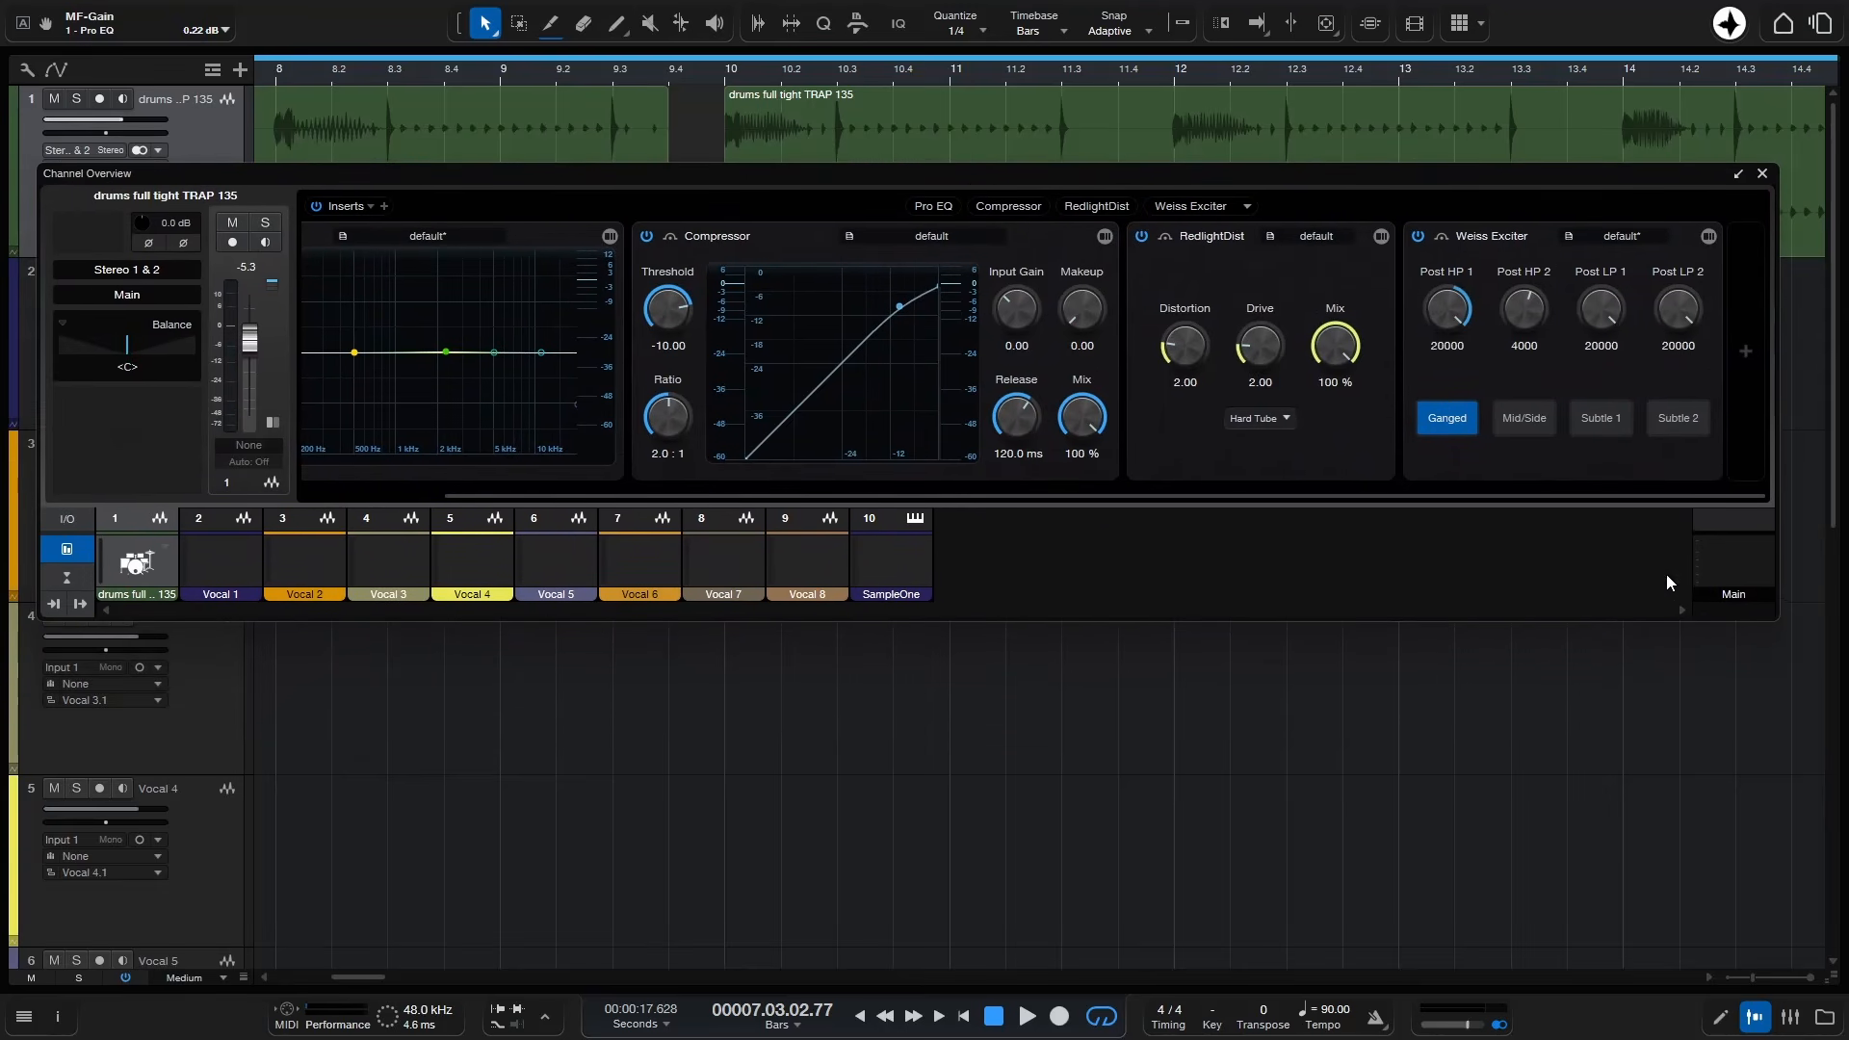
left_click_drag(1777, 609, 1830, 607)
left_click_drag(1310, 177, 1246, 191)
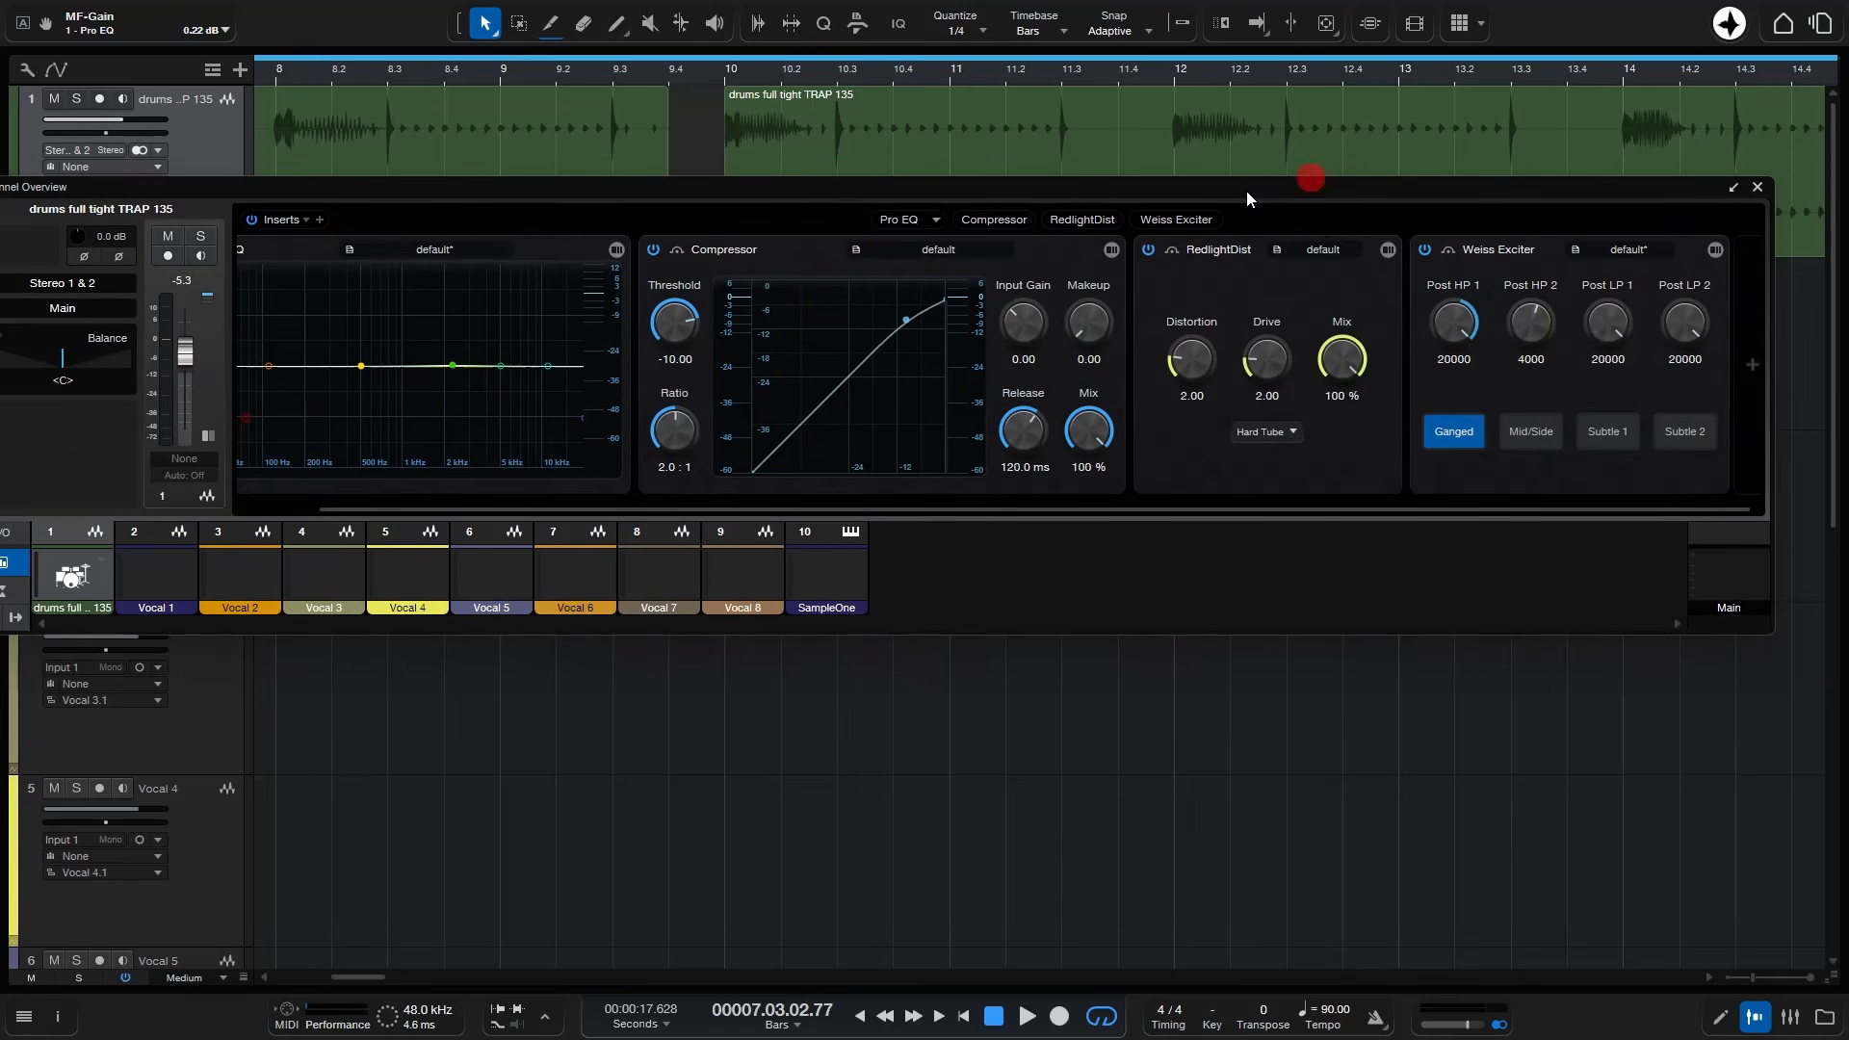
left_click(1732, 188)
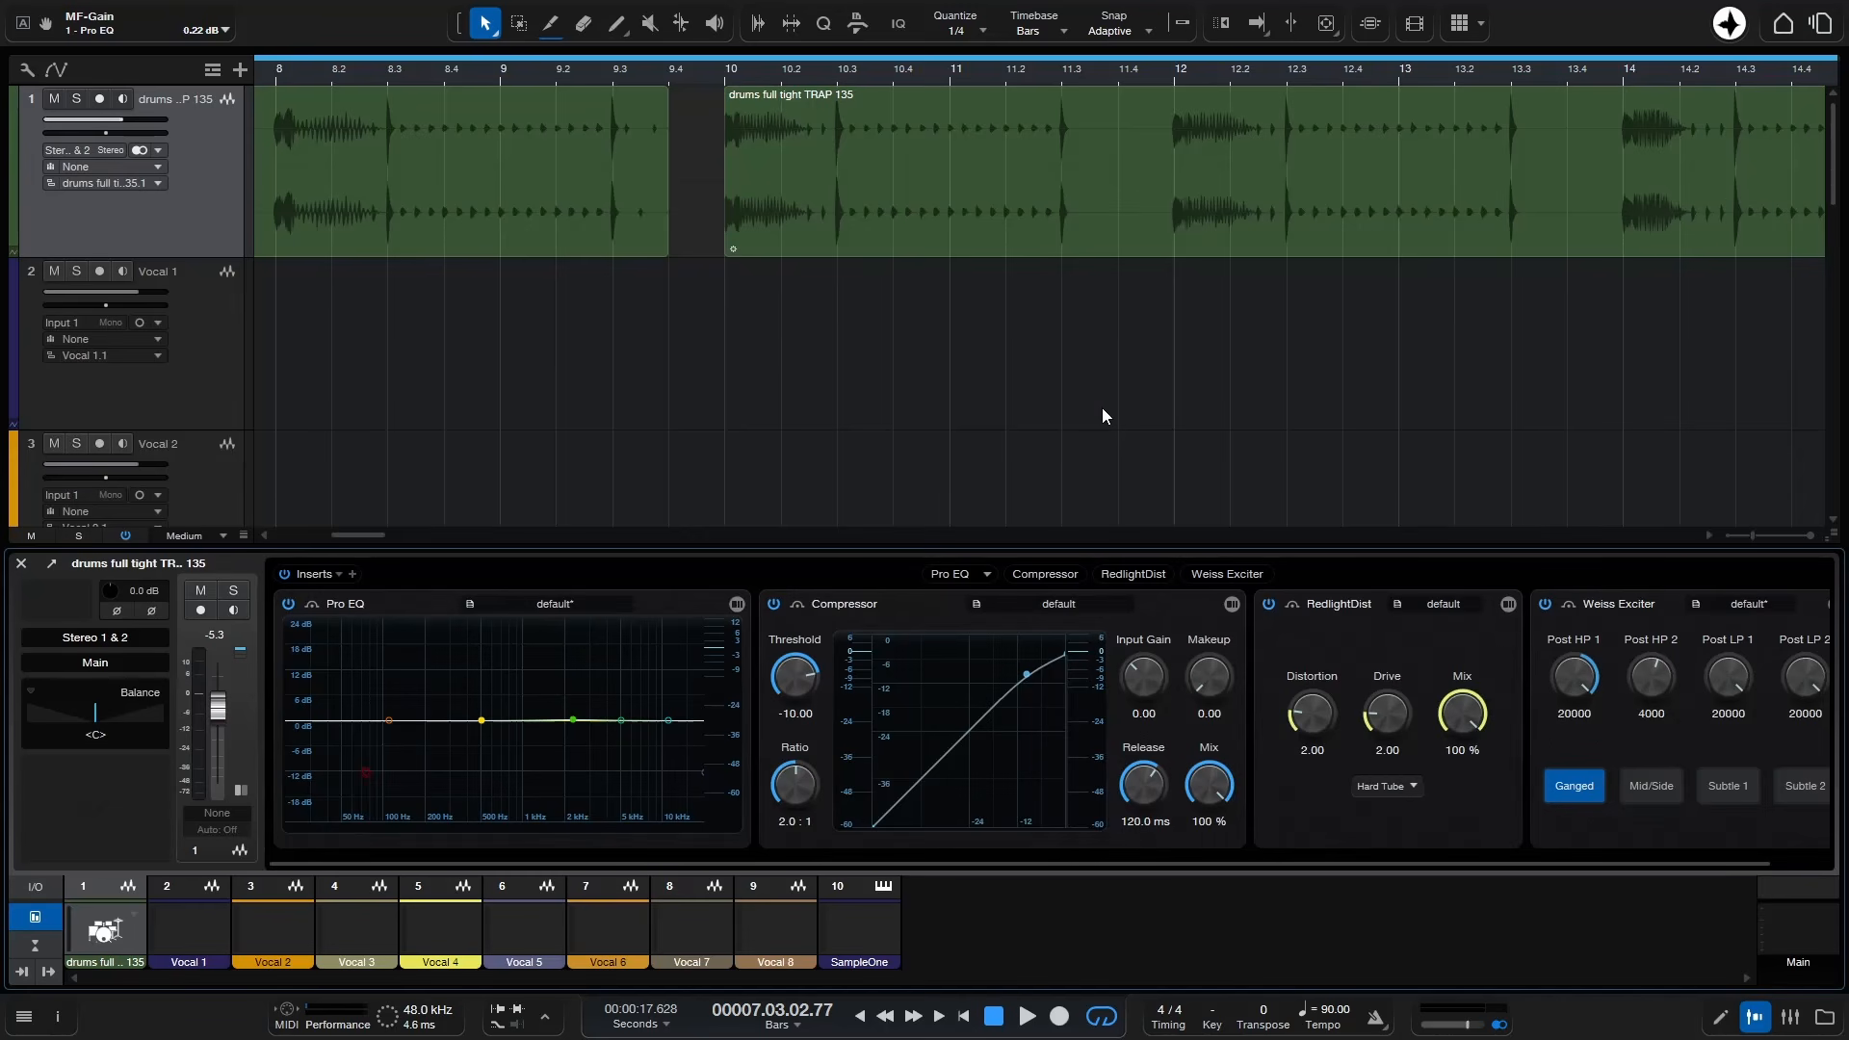